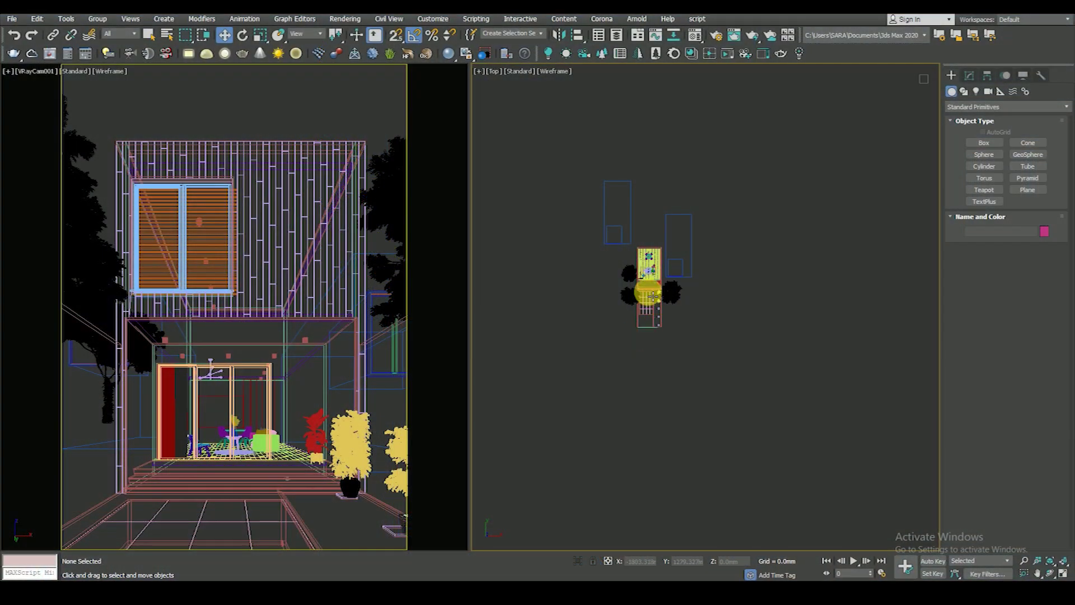
- Reset the right viewport to Top and place the Material Editor beside the house view
{"action": "scroll", "coordinate": [653, 287], "scroll_direction": "up", "scroll_amount": 3}
{"action": "scroll", "coordinate": [644, 277], "scroll_direction": "down", "scroll_amount": 3}
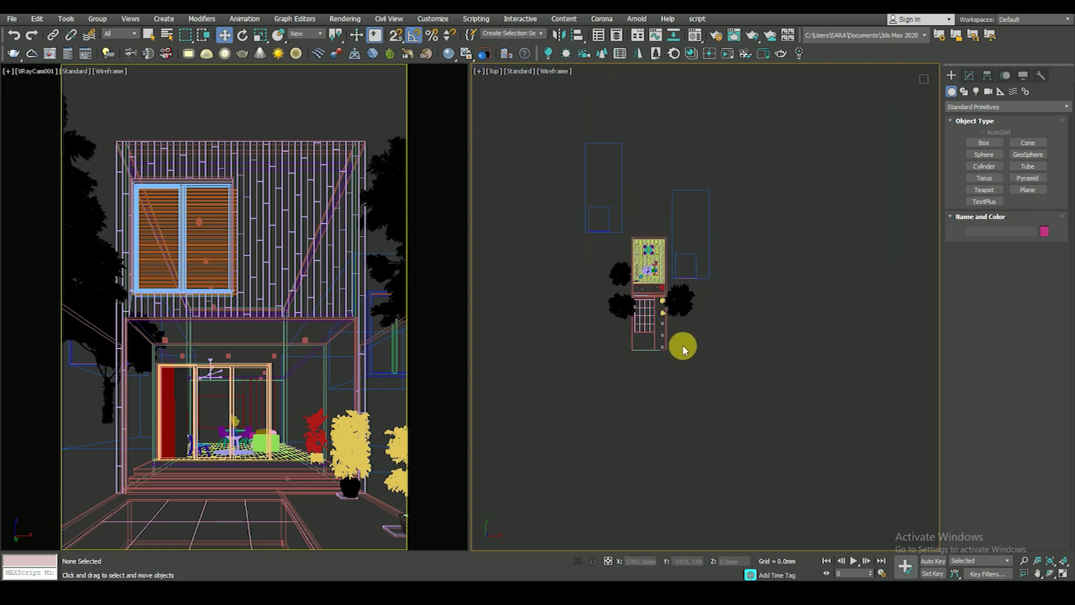
{"action": "middle_click_drag", "start_coordinate": [687, 349], "coordinate": [644, 293], "text": "alt"}
{"action": "key", "text": "t"}
{"action": "scroll", "coordinate": [679, 288], "scroll_direction": "up", "scroll_amount": 2}
{"action": "key", "text": "m"}
{"action": "left_click_drag", "start_coordinate": [679, 68], "coordinate": [753, 72]}
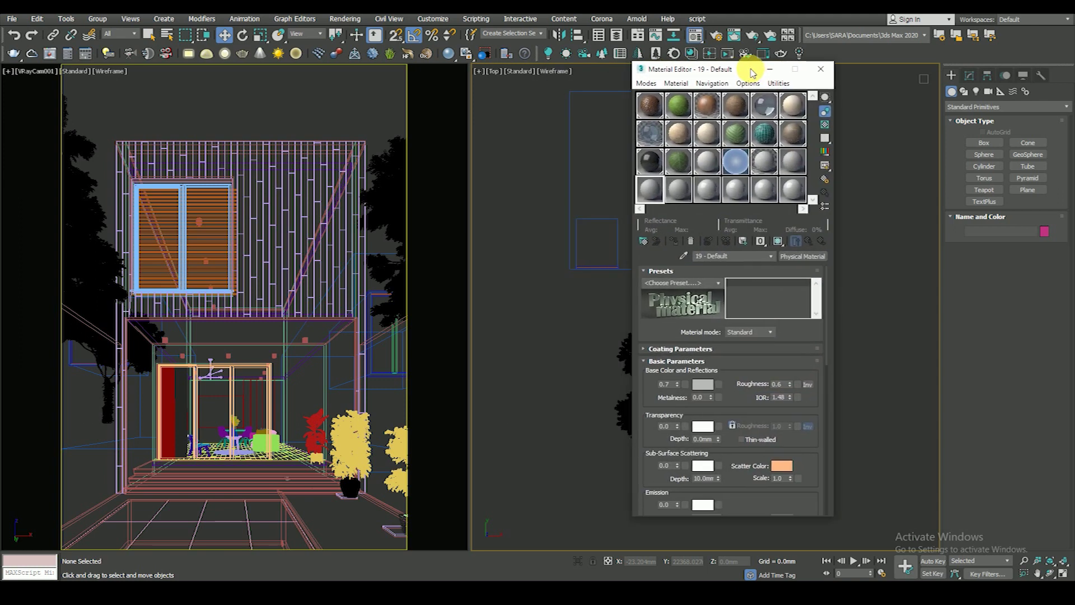
- Turn an unused material slot into a CoronaMtl
{"action": "left_click", "coordinate": [793, 190]}
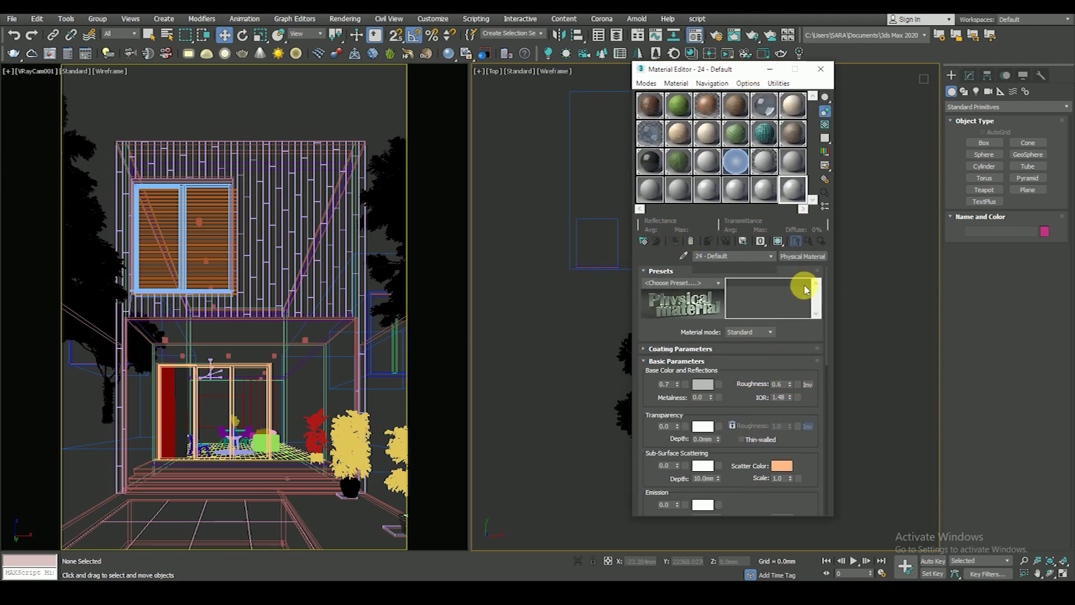
{"action": "left_click", "coordinate": [803, 259]}
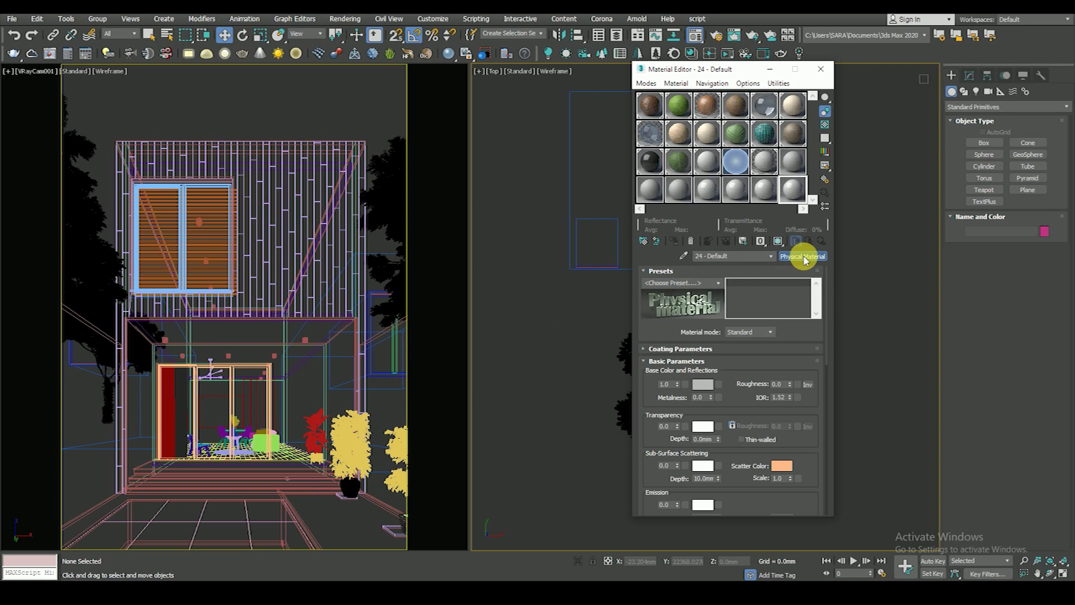
{"action": "left_click", "coordinate": [433, 286]}
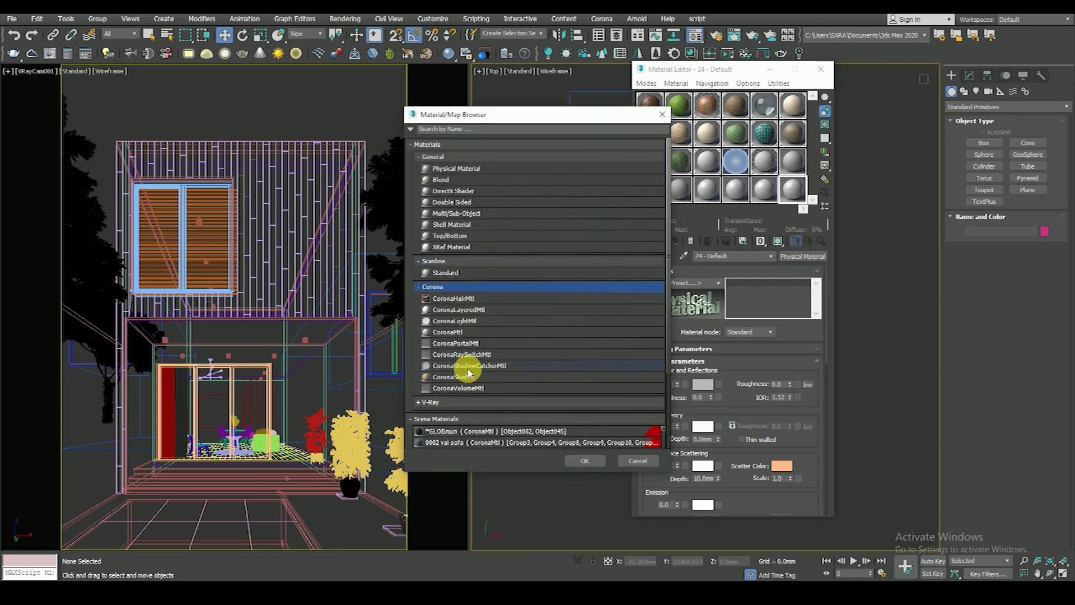
{"action": "double_click", "coordinate": [448, 332]}
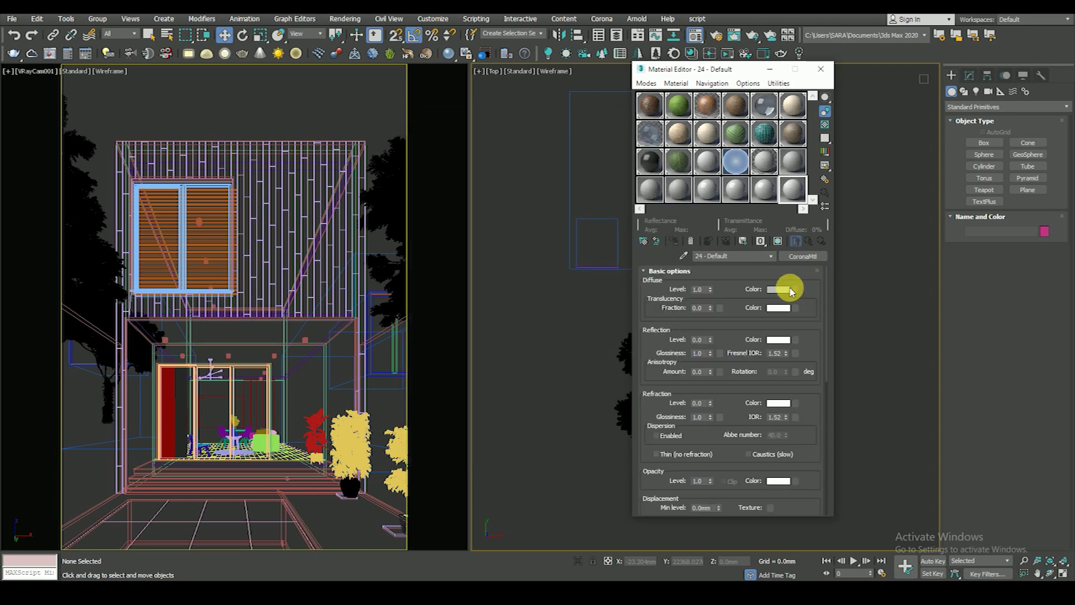
- Assign a CoronaBitmap as the CoronaMtl's diffuse map
{"action": "left_click", "coordinate": [790, 290]}
{"action": "left_click", "coordinate": [795, 290]}
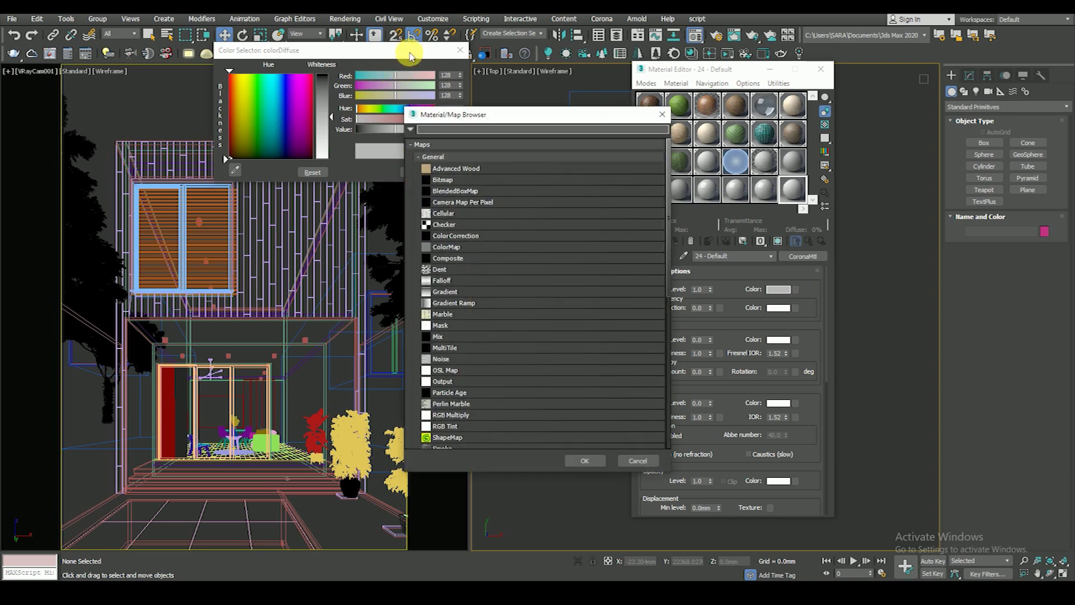
{"action": "left_click", "coordinate": [428, 157]}
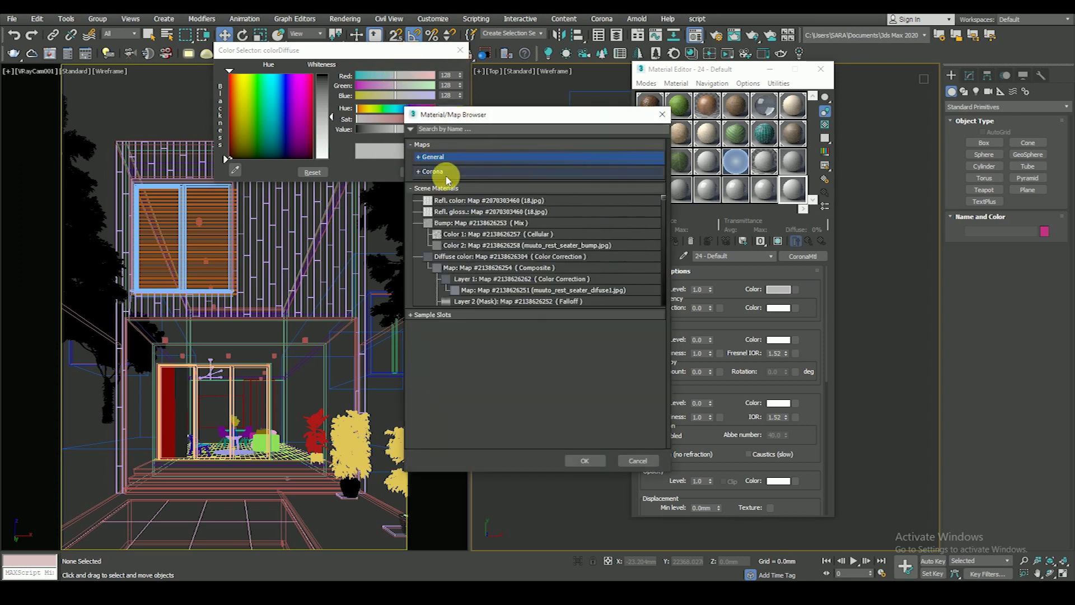
{"action": "left_click", "coordinate": [451, 175]}
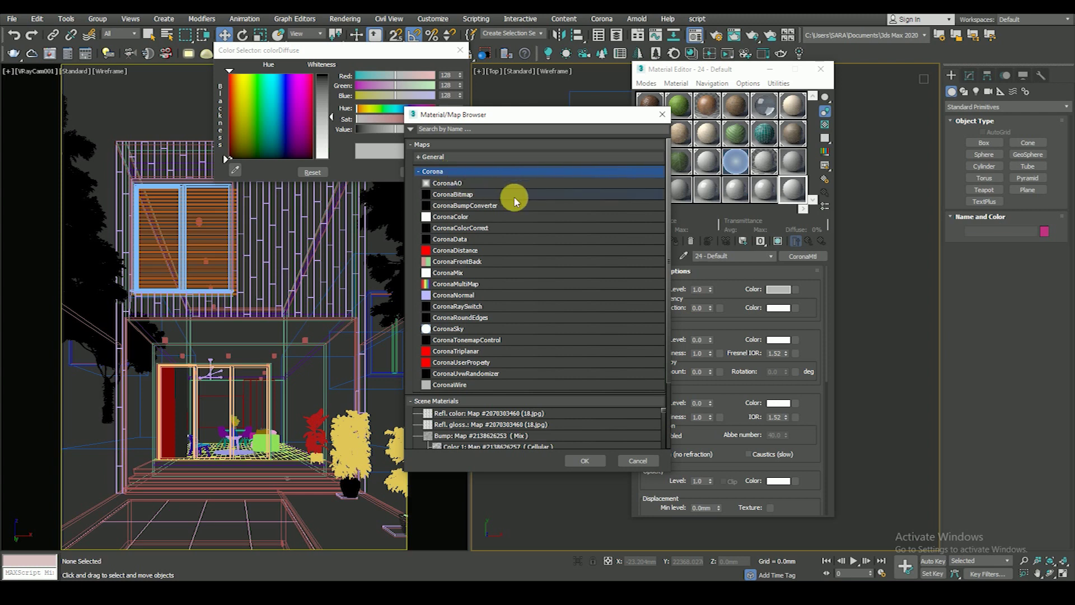
{"action": "double_click", "coordinate": [474, 198]}
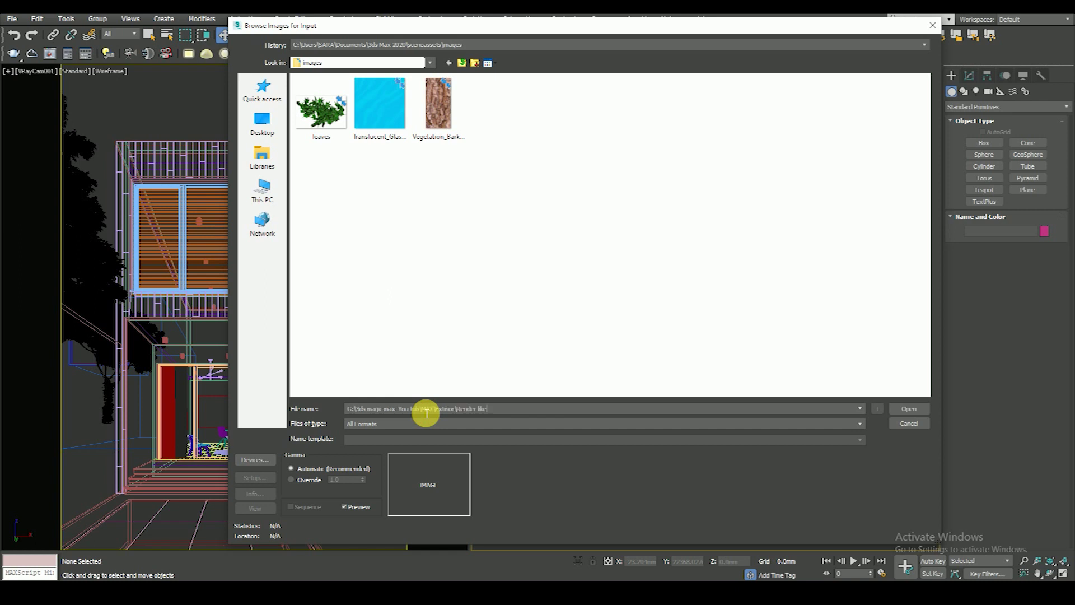
- Load '2003 Dusk Blue.jpg' from the Render like folder into the CoronaBitmap
{"action": "key", "text": "Return"}
{"action": "left_click", "coordinate": [336, 124]}
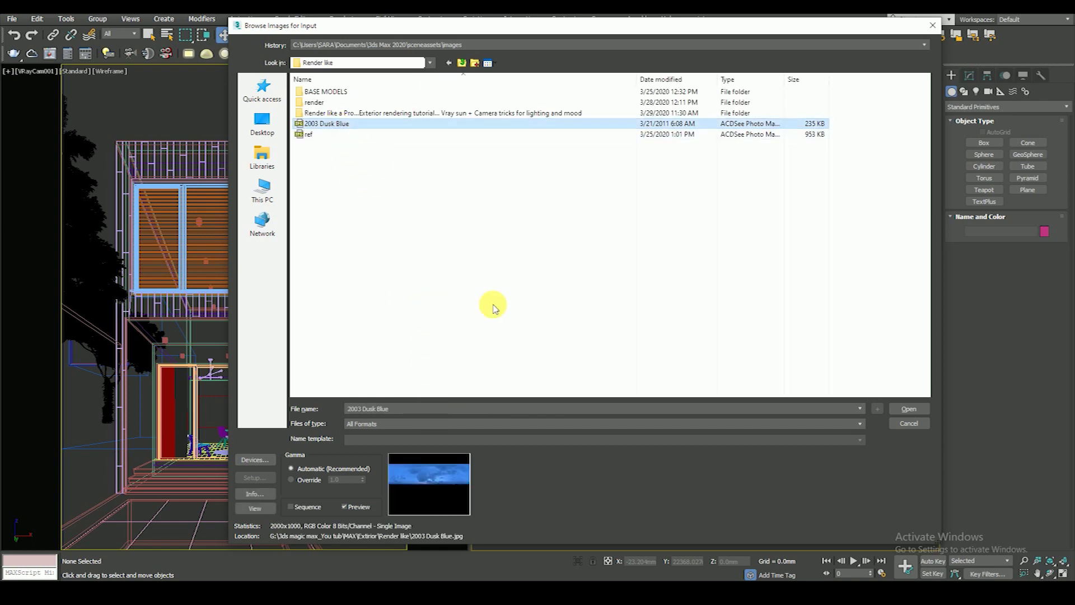
{"action": "left_click", "coordinate": [910, 408]}
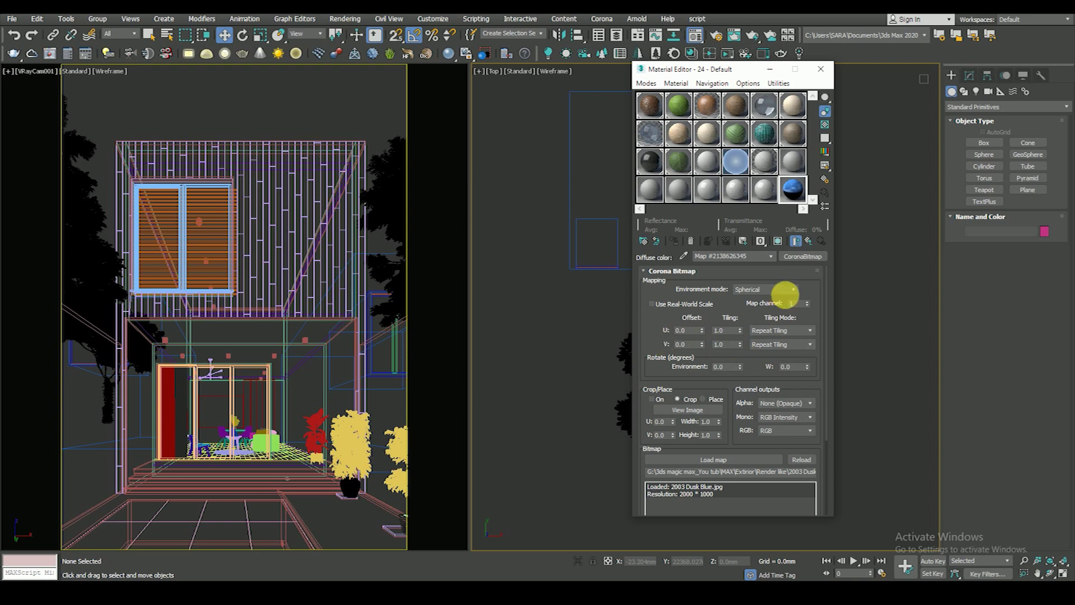
- Set the dusk sky bitmap as the Environment Map in Environment and Effects
{"action": "left_click", "coordinate": [345, 19]}
{"action": "left_click", "coordinate": [369, 168]}
{"action": "mouse_move", "coordinate": [807, 257]}
{"action": "left_mouse_down"}
{"action": "mouse_move", "coordinate": [220, 183]}
{"action": "mouse_move", "coordinate": [219, 166]}
{"action": "left_mouse_up"}
- Drop the Environment Map into an empty Material Editor slot as a linked instance
{"action": "left_click", "coordinate": [190, 296]}
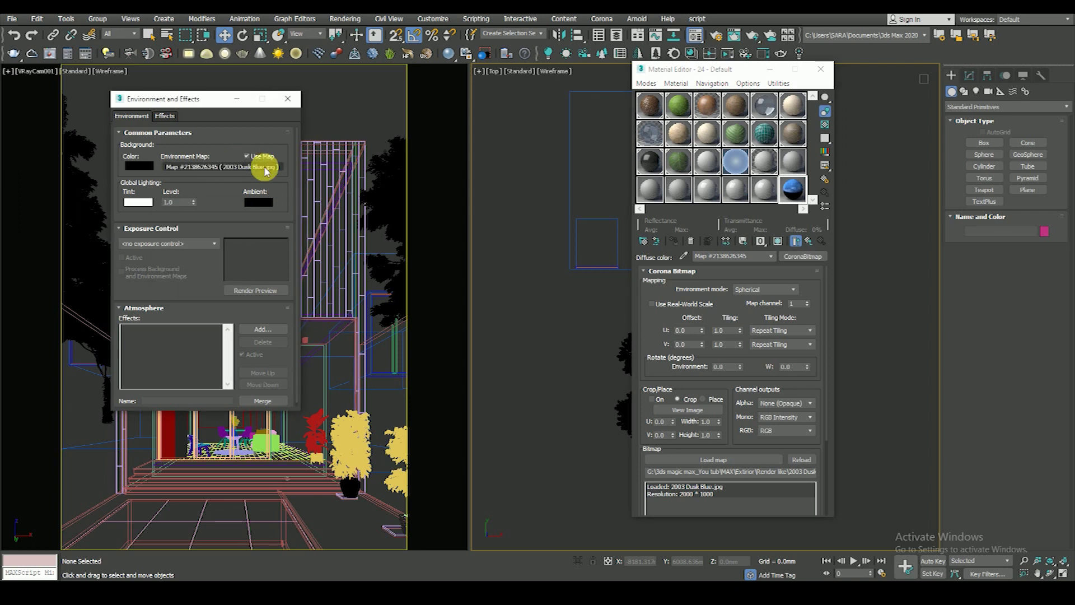
{"action": "left_click", "coordinate": [288, 99]}
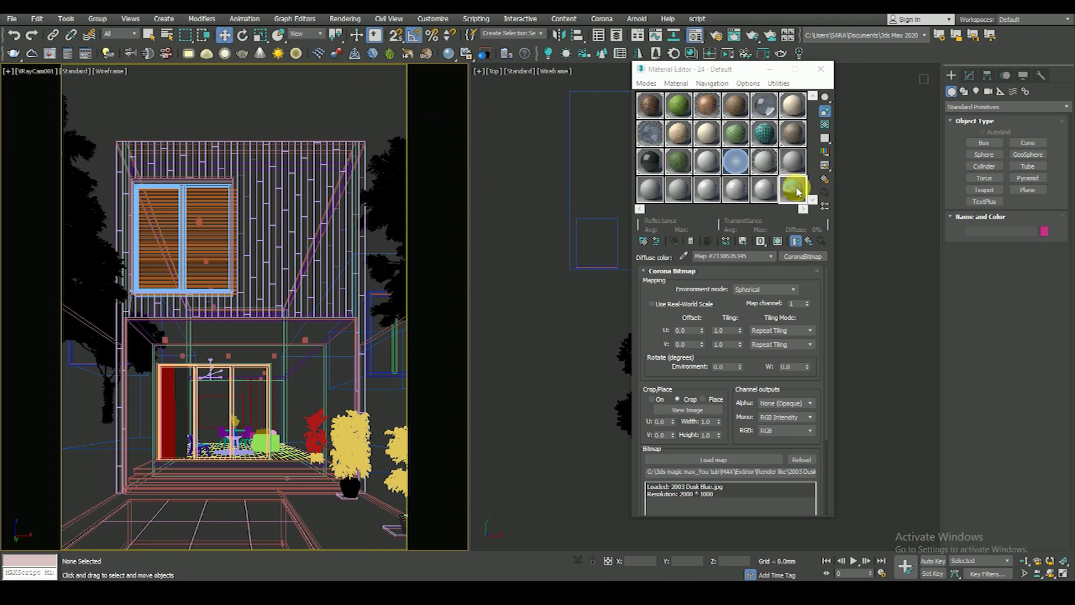
{"action": "left_click", "coordinate": [345, 18]}
{"action": "left_click", "coordinate": [378, 162]}
{"action": "left_click_drag", "start_coordinate": [246, 167], "coordinate": [793, 252]}
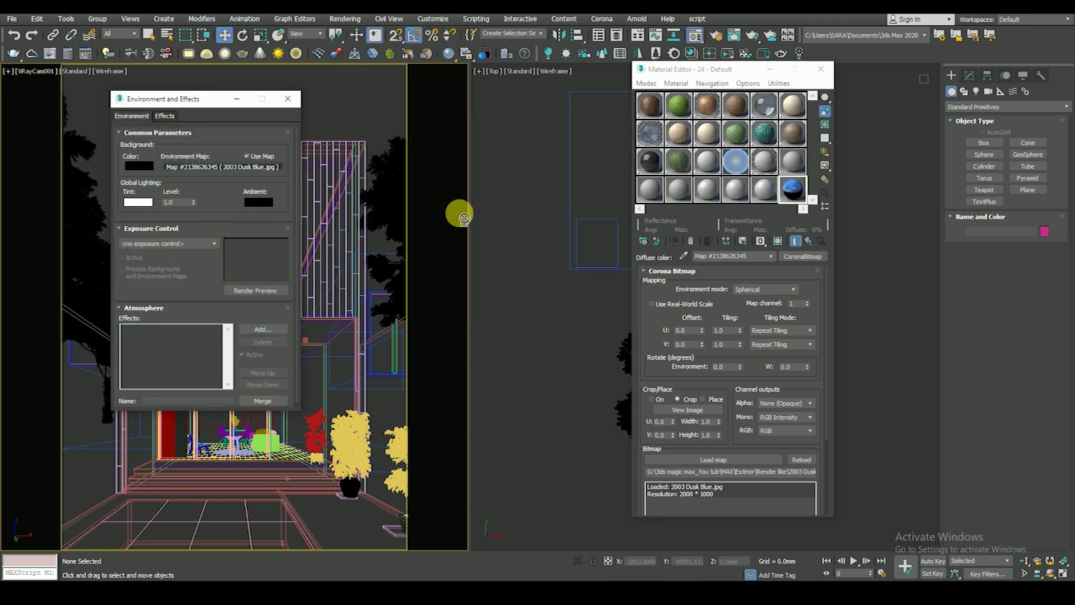
{"action": "left_click_drag", "start_coordinate": [795, 192], "coordinate": [795, 192]}
{"action": "left_click", "coordinate": [696, 312]}
{"action": "left_click", "coordinate": [795, 194]}
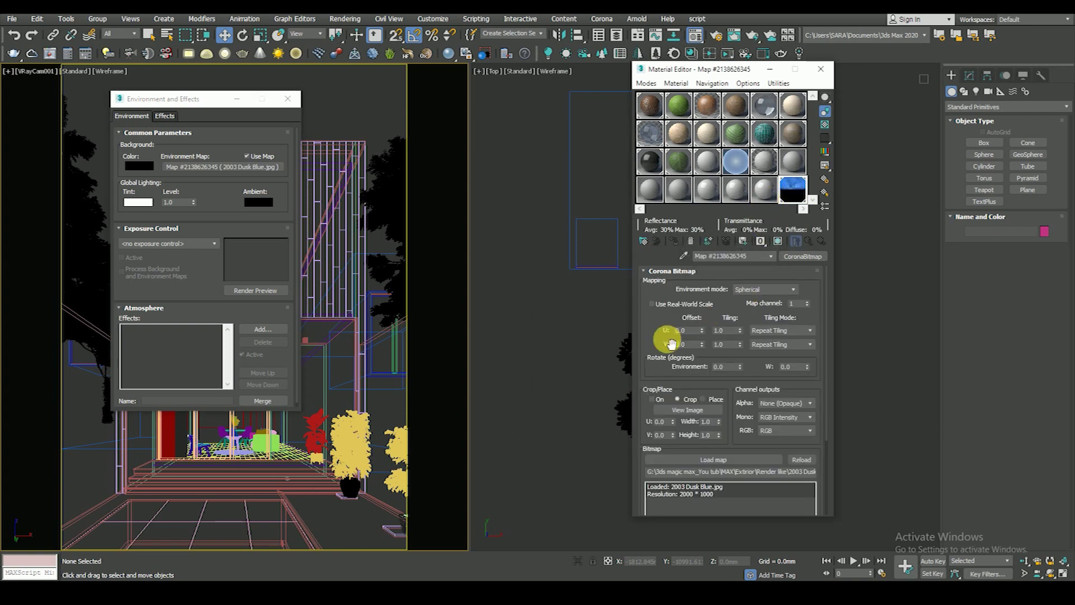
- Enter 1 in the sky map's U tiling field
{"action": "left_click", "coordinate": [726, 331]}
{"action": "type", "text": "1"}
{"action": "left_click", "coordinate": [650, 351]}
- Preview the sky map and test U Tiling 0.2, then restore it to 1.0
{"action": "double_click", "coordinate": [791, 189]}
{"action": "double_click", "coordinate": [712, 331]}
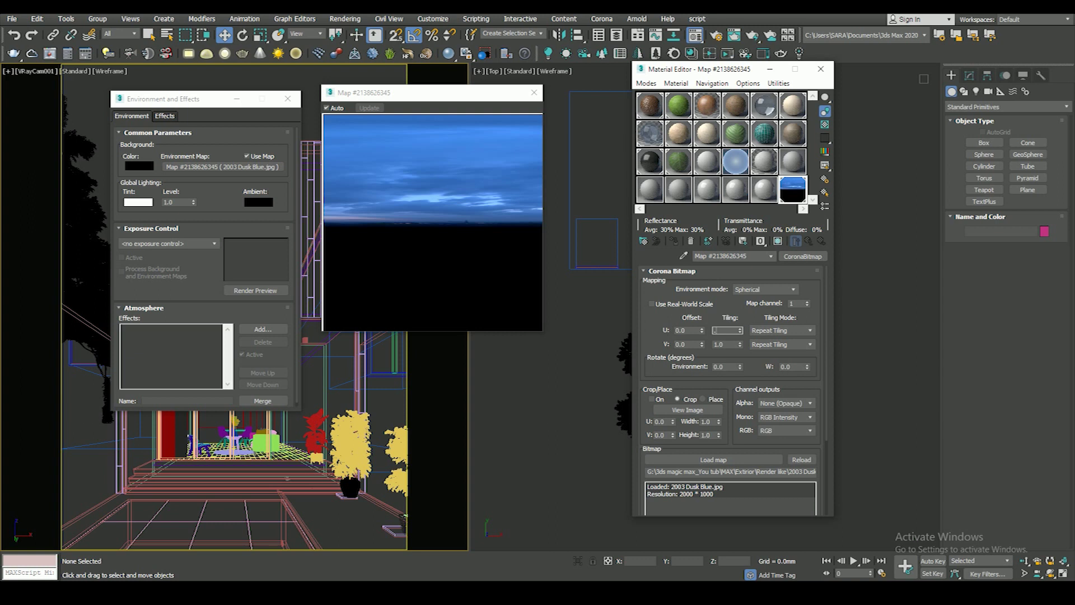
{"action": "key", "text": "Return"}
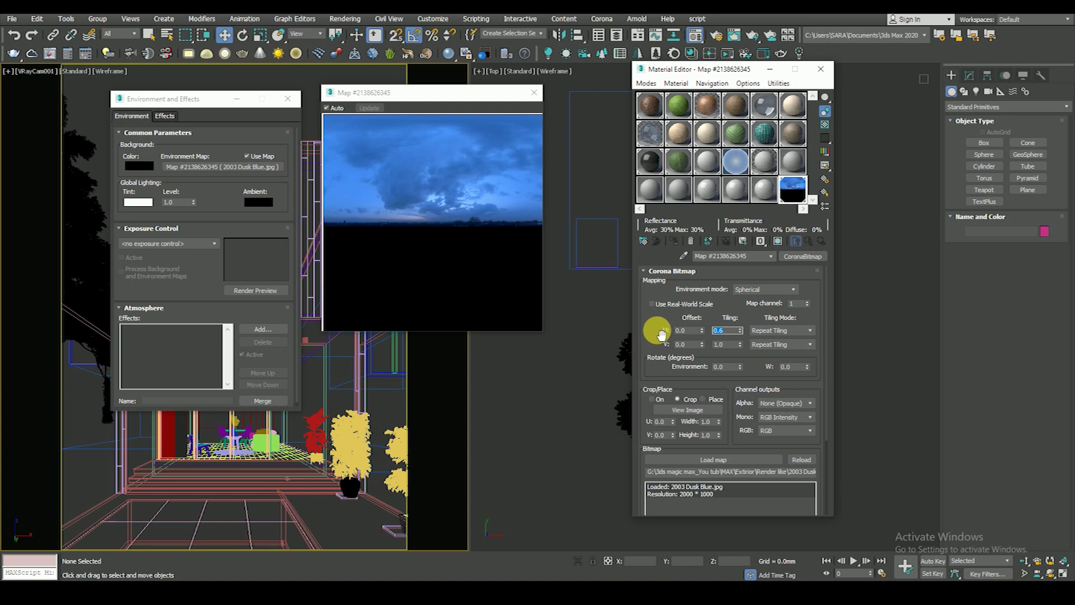
{"action": "type", "text": "1"}
{"action": "key", "text": "Return"}
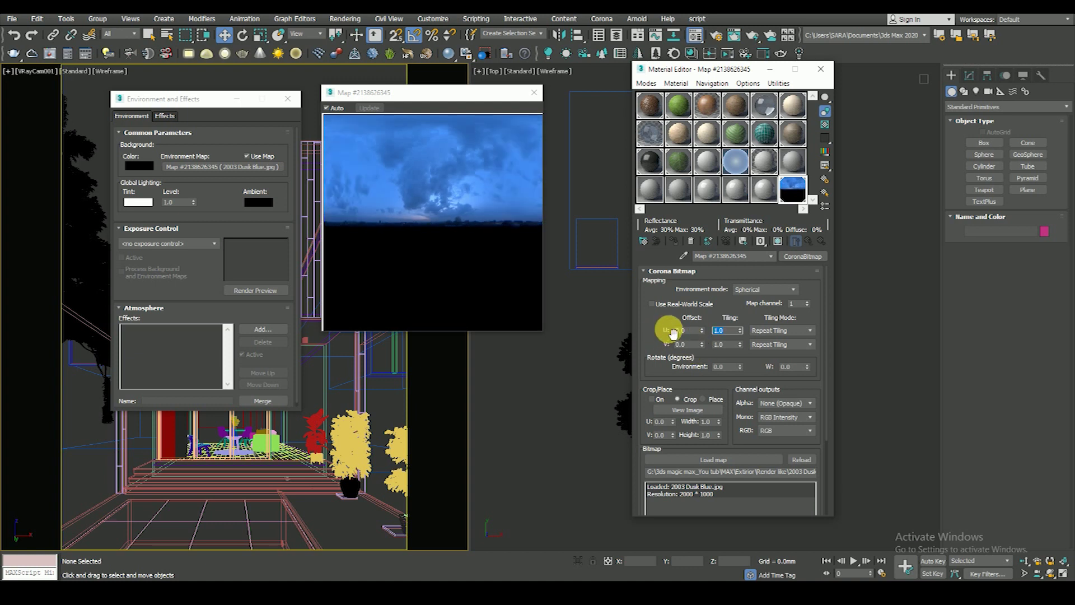
- Shift the panorama to U Offset -0.99 and close the preview and Environment windows
{"action": "scroll", "coordinate": [670, 329], "scroll_direction": "down", "scroll_amount": 1}
{"action": "scroll", "coordinate": [669, 330], "scroll_direction": "up", "scroll_amount": 1}
{"action": "left_click_drag", "start_coordinate": [703, 332], "coordinate": [710, 390]}
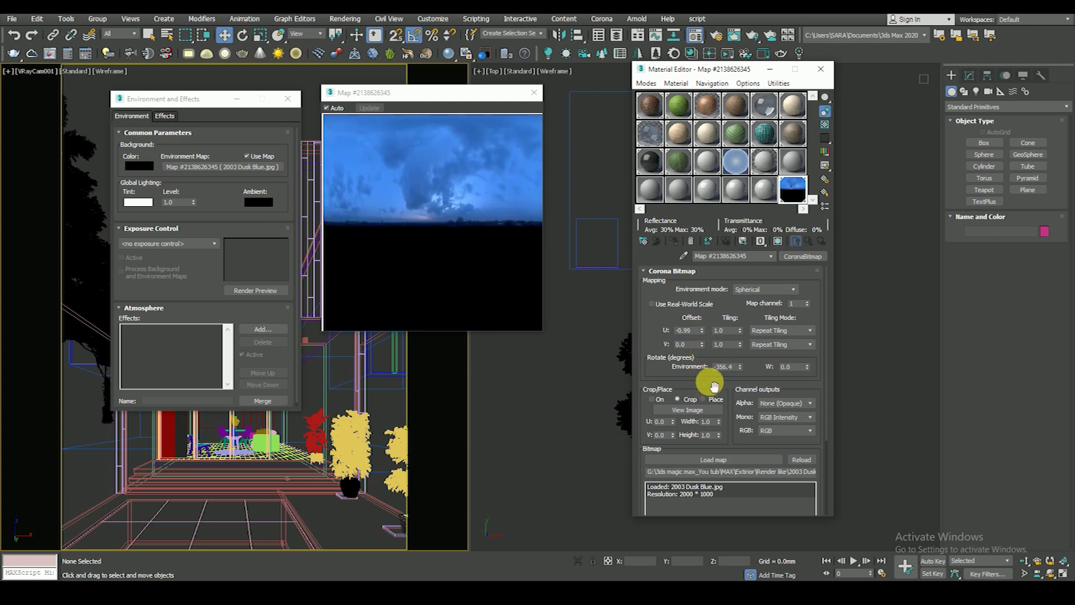
{"action": "left_click", "coordinate": [533, 93]}
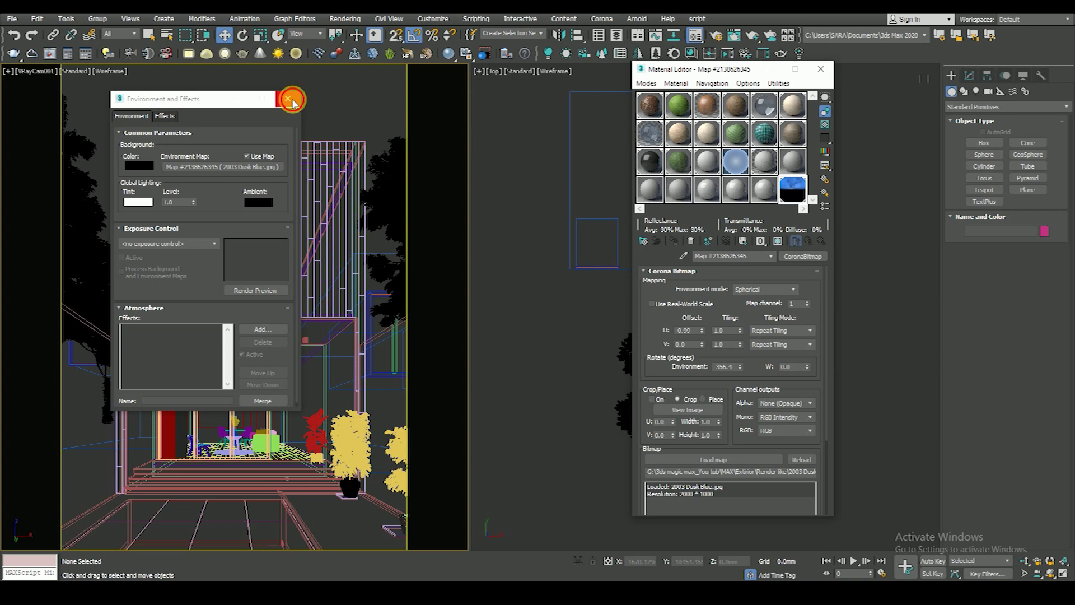
{"action": "left_click", "coordinate": [291, 100]}
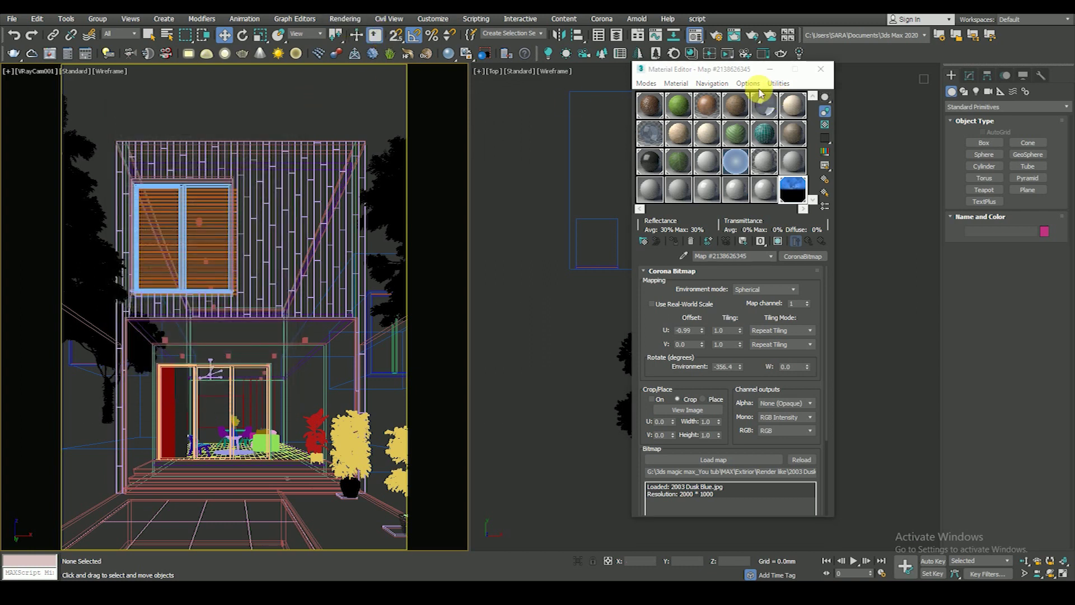
- Open Corona Render Setup and look through its Scene, Render Elements and Common tabs
{"action": "left_click_drag", "start_coordinate": [740, 69], "coordinate": [750, 91]}
{"action": "left_click", "coordinate": [348, 20]}
{"action": "left_click", "coordinate": [358, 73]}
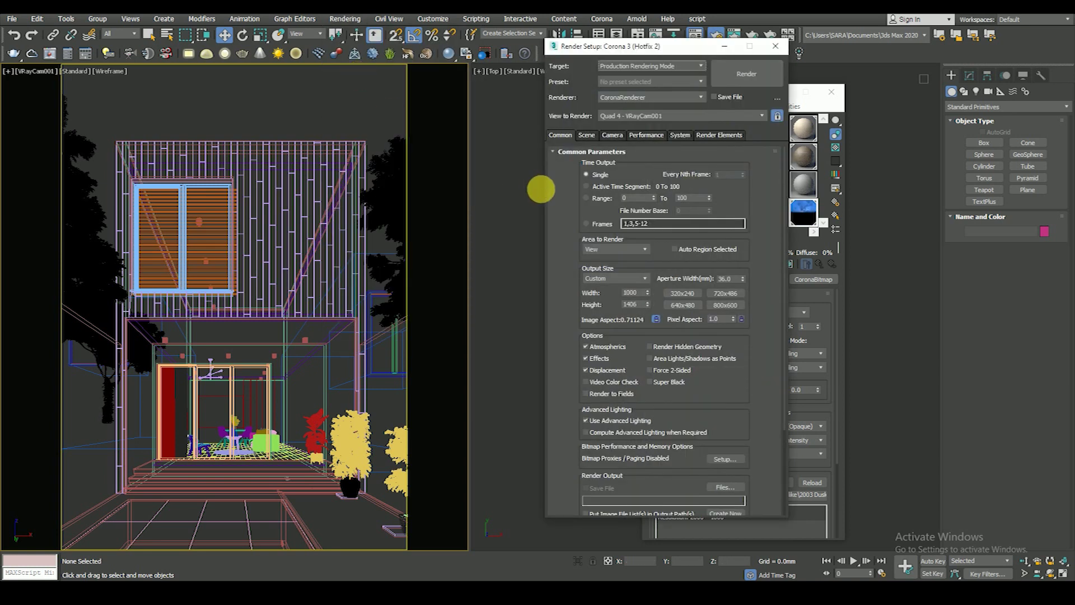
{"action": "left_click", "coordinate": [586, 134]}
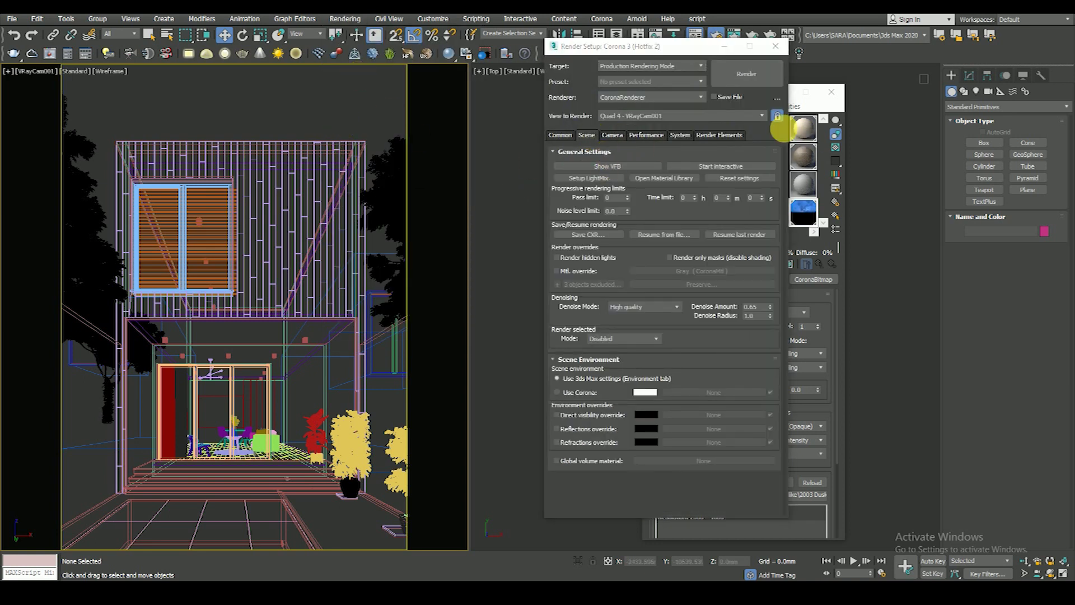
{"action": "left_click", "coordinate": [725, 137]}
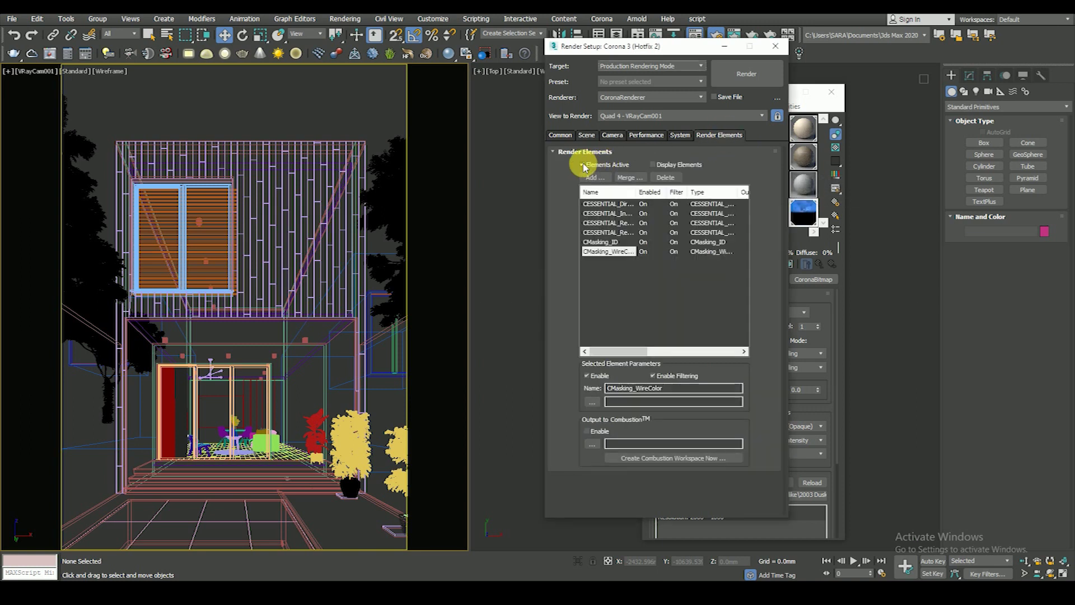
{"action": "left_click", "coordinate": [560, 135]}
- From the Scene tab, show the Corona frame buffer over the camera view
{"action": "scroll", "coordinate": [559, 355], "scroll_direction": "down", "scroll_amount": 1}
{"action": "scroll", "coordinate": [562, 392], "scroll_direction": "up", "scroll_amount": 1}
{"action": "left_click", "coordinate": [586, 135]}
{"action": "left_click", "coordinate": [610, 167]}
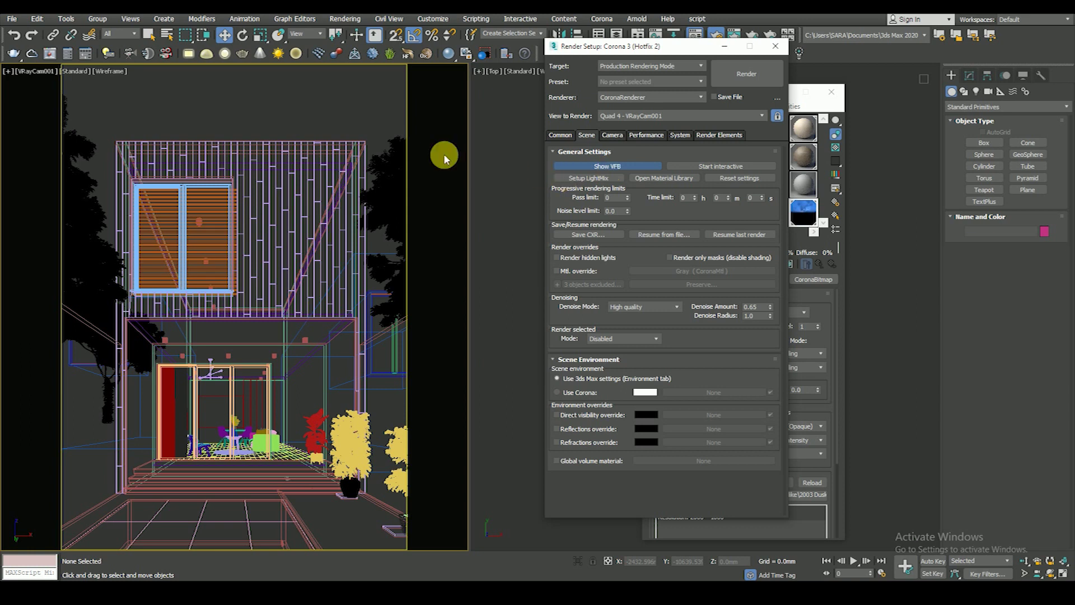
{"action": "left_click_drag", "start_coordinate": [447, 124], "coordinate": [413, 116]}
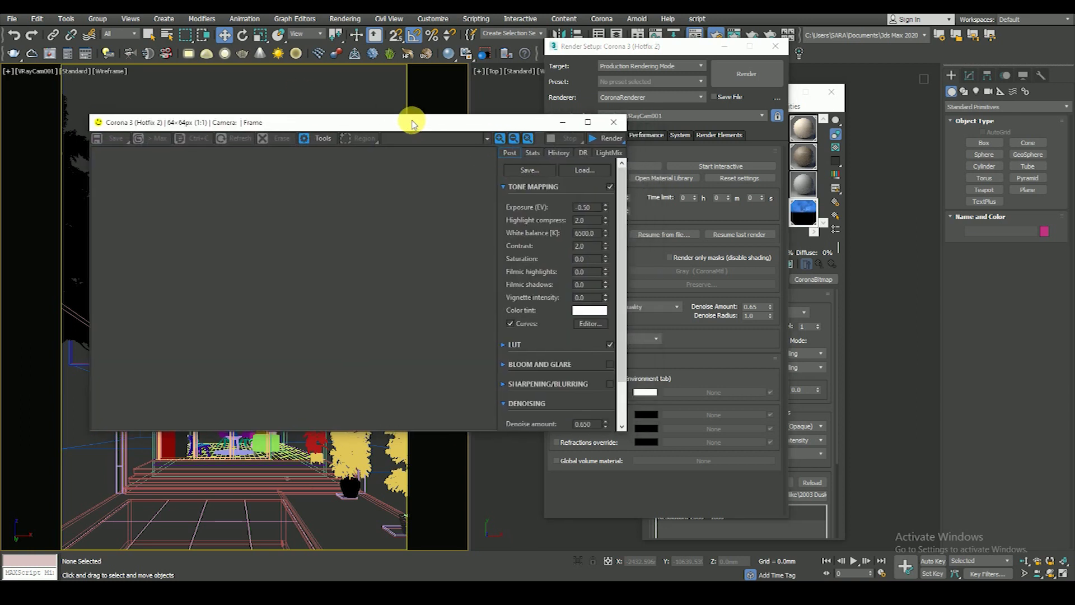
- Clear and close the Corona error log, revealing the dusk facade render in the frame buffer
{"action": "left_click", "coordinate": [607, 135]}
{"action": "left_click", "coordinate": [604, 146]}
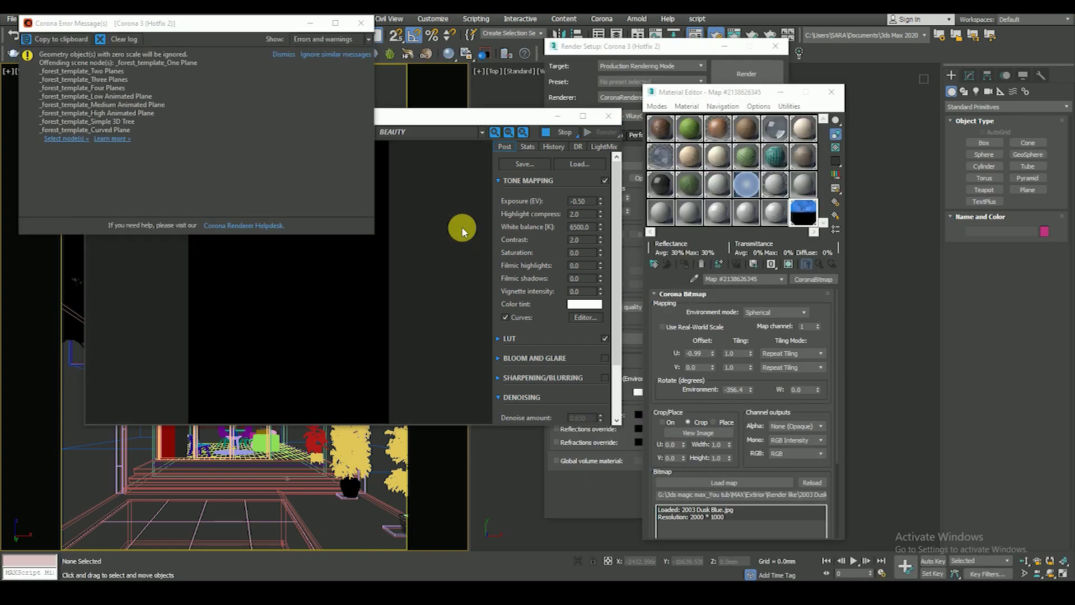
{"action": "left_click", "coordinate": [314, 54]}
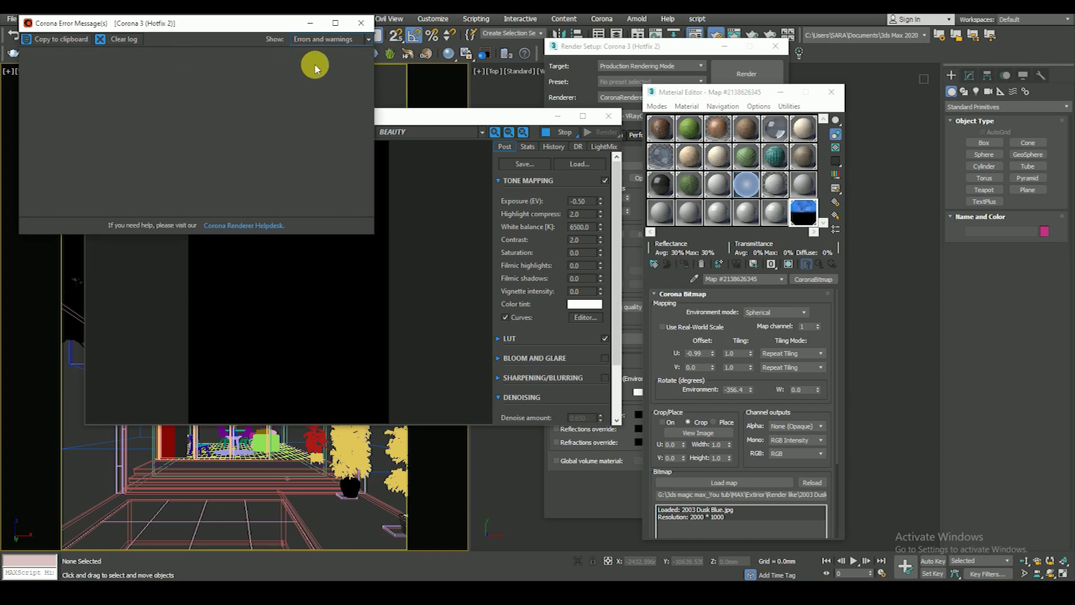
{"action": "left_click", "coordinate": [360, 23]}
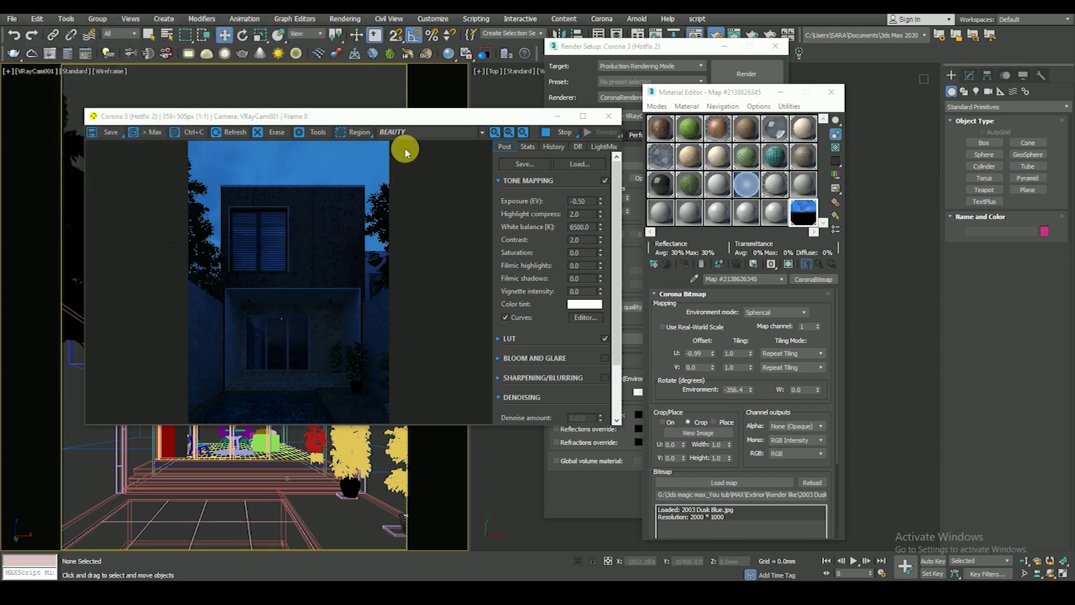
{"action": "left_click_drag", "start_coordinate": [404, 122], "coordinate": [367, 121]}
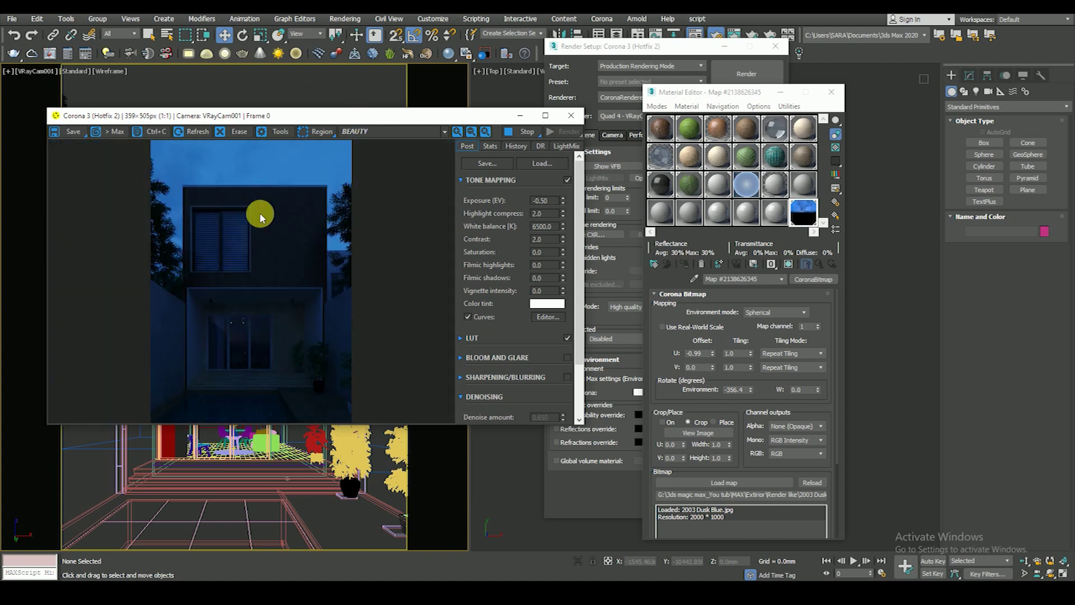
{"action": "left_click", "coordinate": [765, 394]}
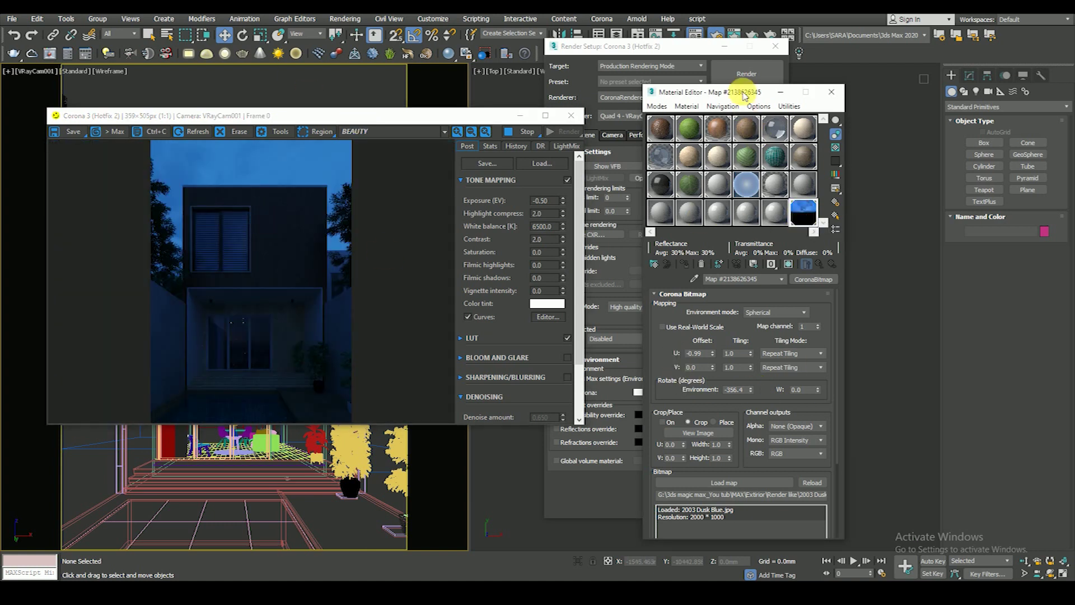
- Set the sky bitmap's Output Amount to 1.5 in its Output rollout
{"action": "left_click_drag", "start_coordinate": [744, 91], "coordinate": [779, 37]}
{"action": "left_click_drag", "start_coordinate": [703, 313], "coordinate": [717, 240]}
{"action": "left_click_drag", "start_coordinate": [703, 305], "coordinate": [701, 238]}
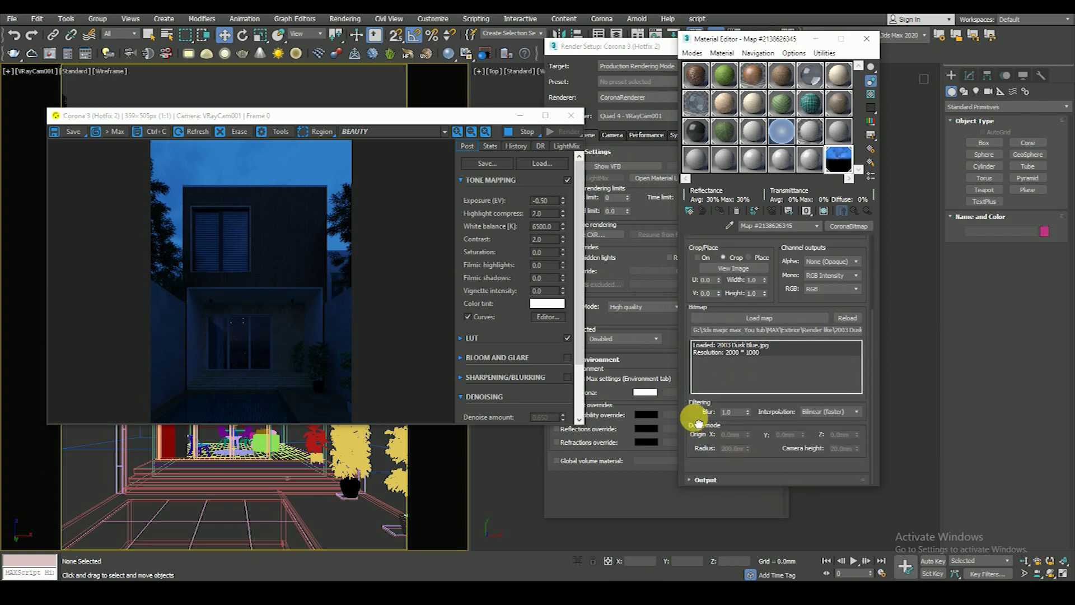
{"action": "left_click", "coordinate": [706, 480]}
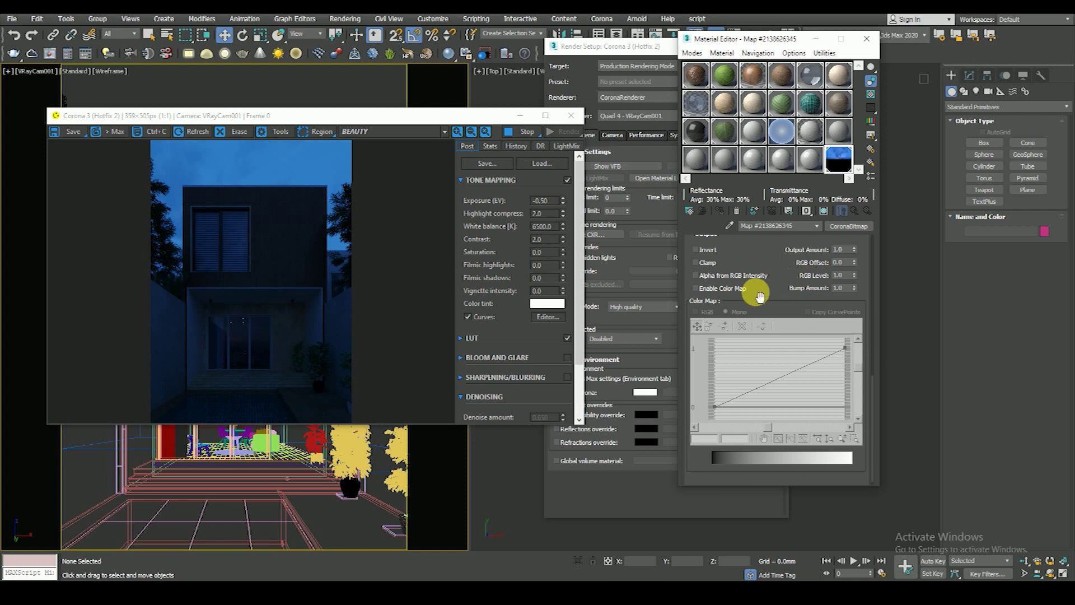
{"action": "double_click", "coordinate": [851, 250]}
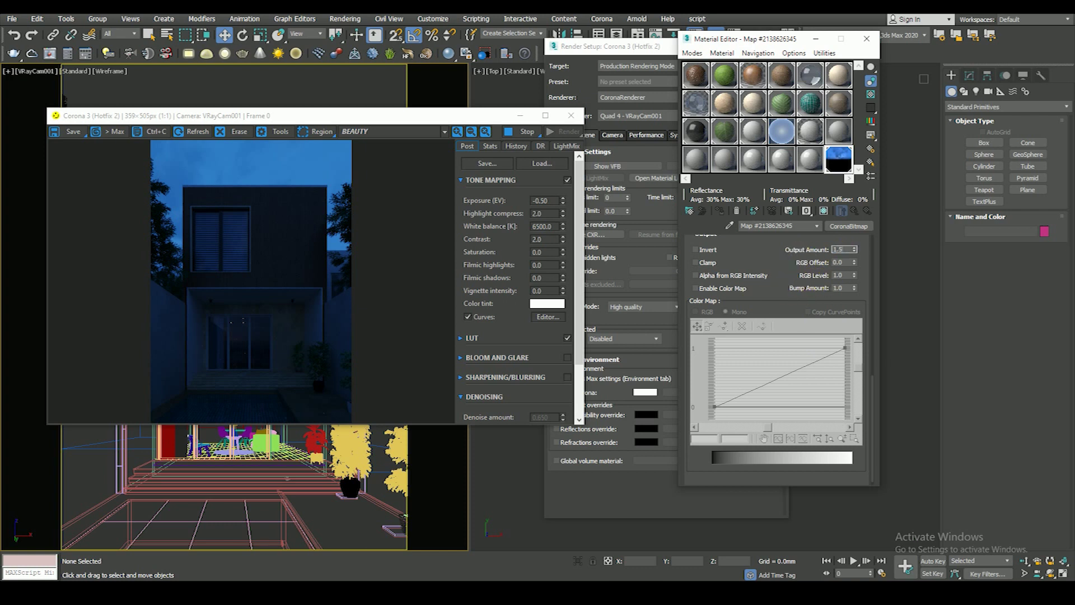
{"action": "key", "text": "Return"}
- Stop the render and close the frame buffer, Material Editor and Render Setup
{"action": "left_click_drag", "start_coordinate": [271, 116], "coordinate": [286, 112]}
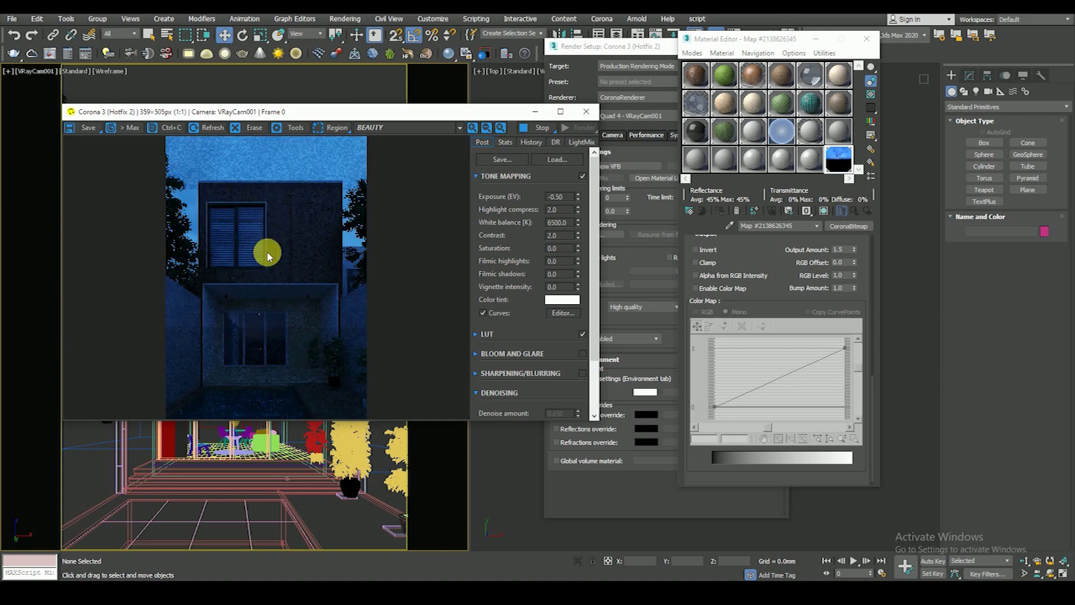
{"action": "scroll", "coordinate": [250, 171], "scroll_direction": "up", "scroll_amount": 1}
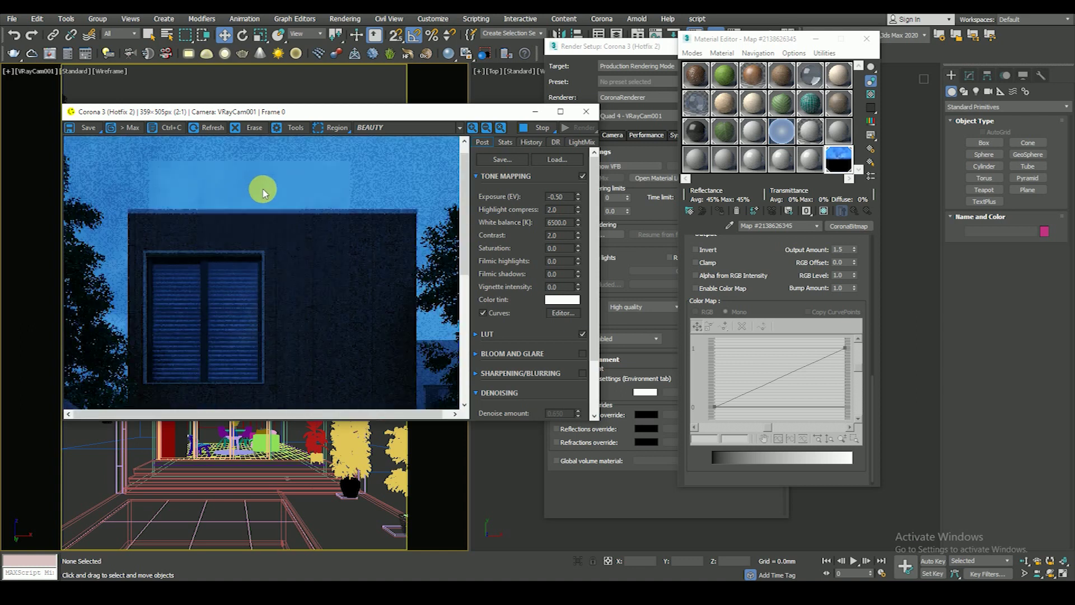
{"action": "scroll", "coordinate": [274, 370], "scroll_direction": "down", "scroll_amount": 1}
{"action": "scroll", "coordinate": [253, 346], "scroll_direction": "up", "scroll_amount": 1}
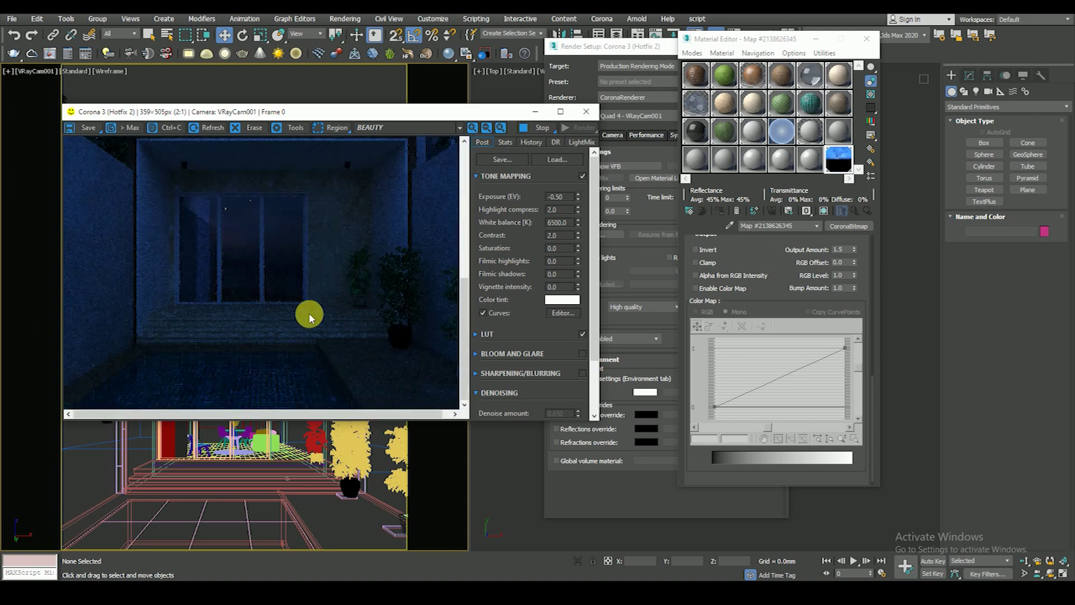
{"action": "scroll", "coordinate": [309, 317], "scroll_direction": "down", "scroll_amount": 1}
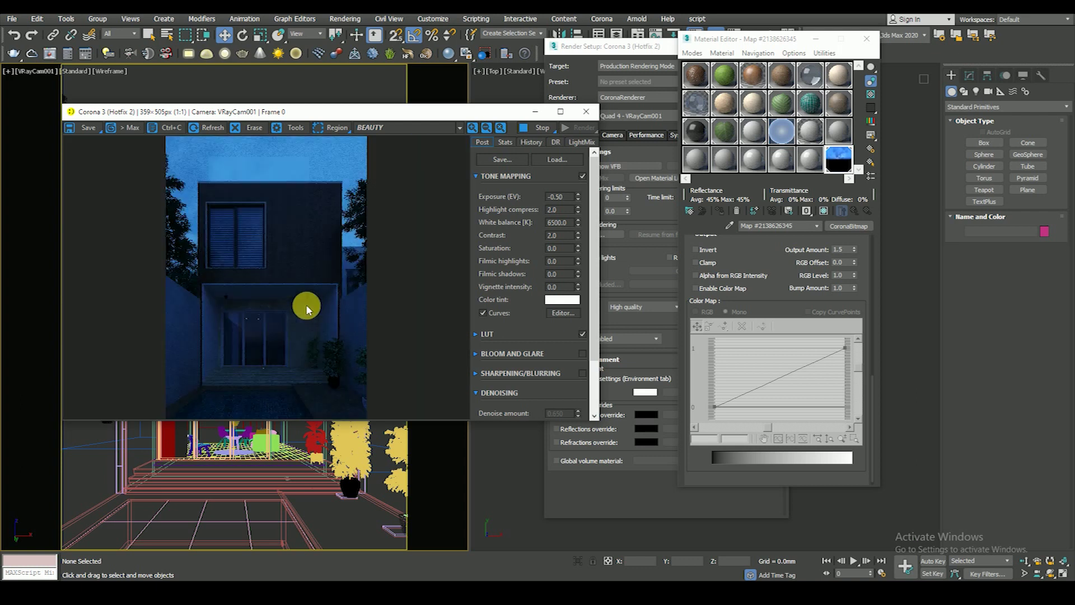
{"action": "left_click_drag", "start_coordinate": [781, 260], "coordinate": [769, 340]}
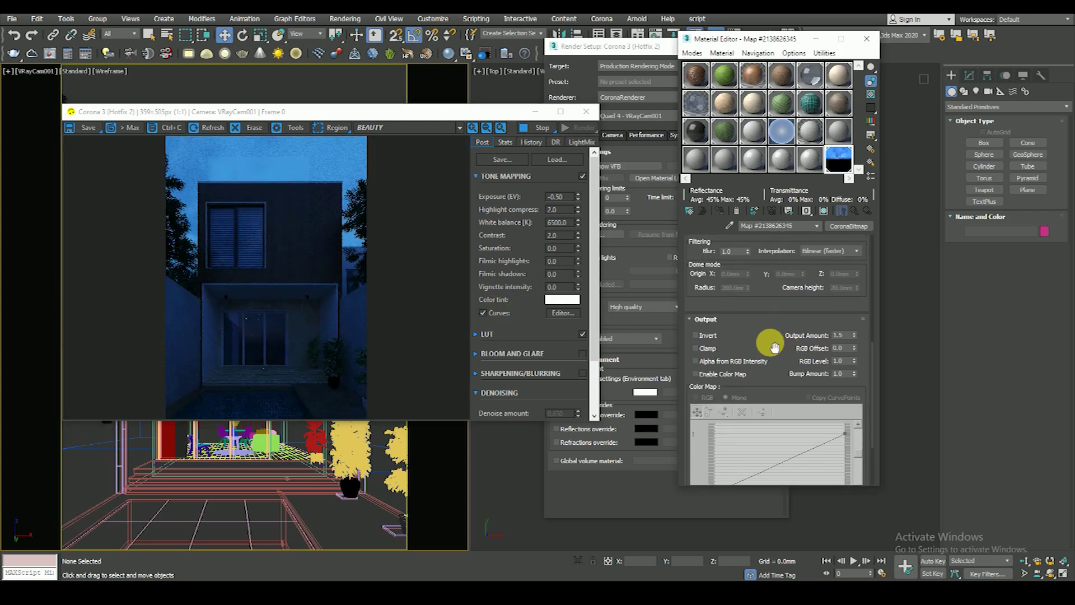
{"action": "left_click", "coordinate": [539, 128]}
{"action": "left_click", "coordinate": [538, 141]}
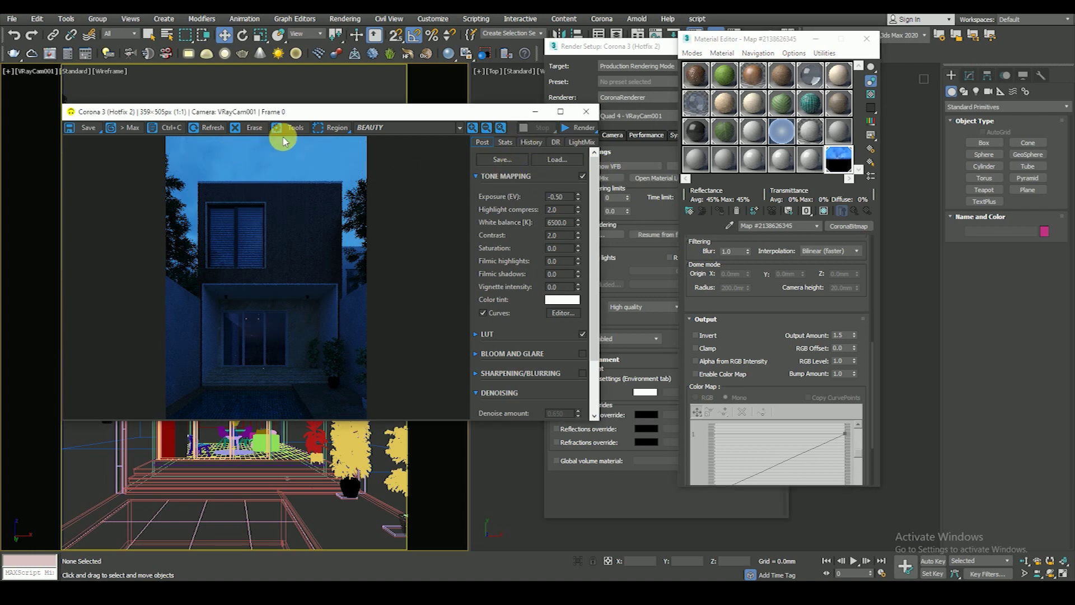
{"action": "left_click", "coordinate": [586, 111]}
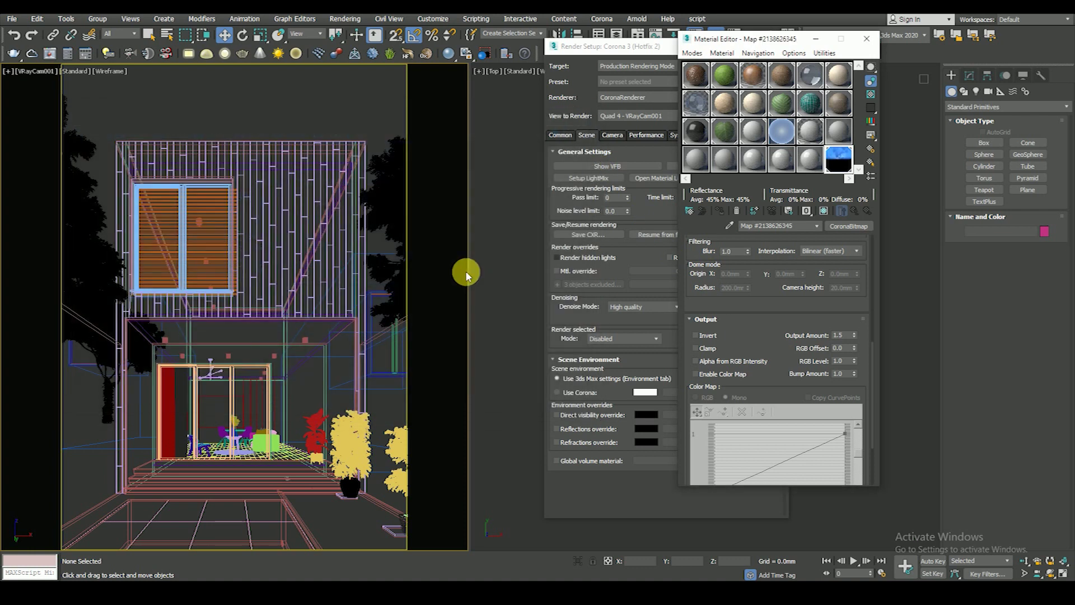
{"action": "left_click", "coordinate": [867, 39]}
{"action": "left_click", "coordinate": [781, 45]}
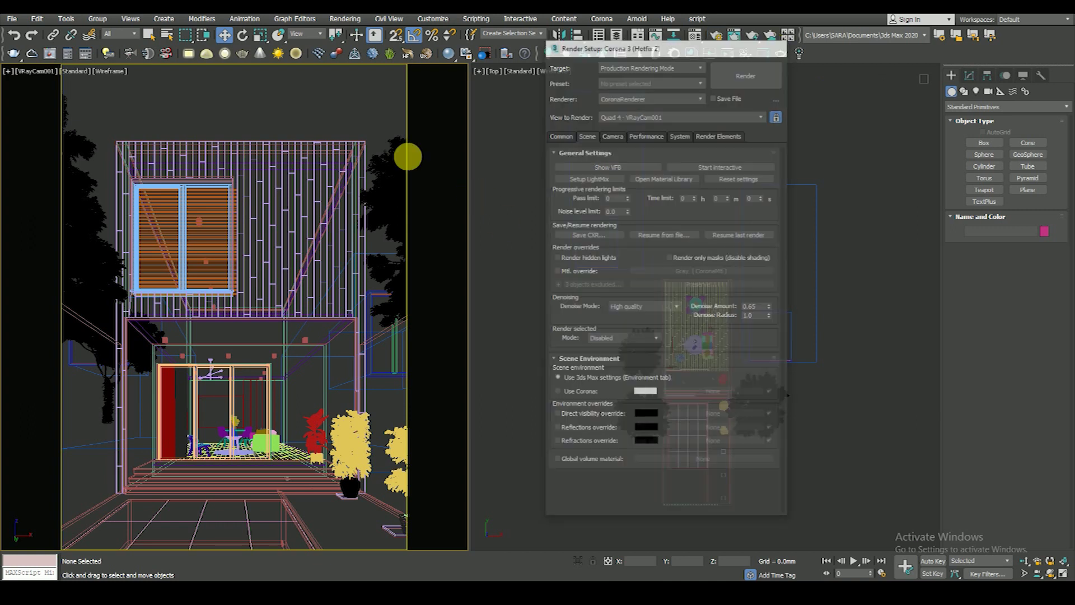
- Maximize the Top viewport and set up a Disk CoronaLight, then cancel creation
{"action": "left_click", "coordinate": [536, 233]}
{"action": "key", "text": "alt+w"}
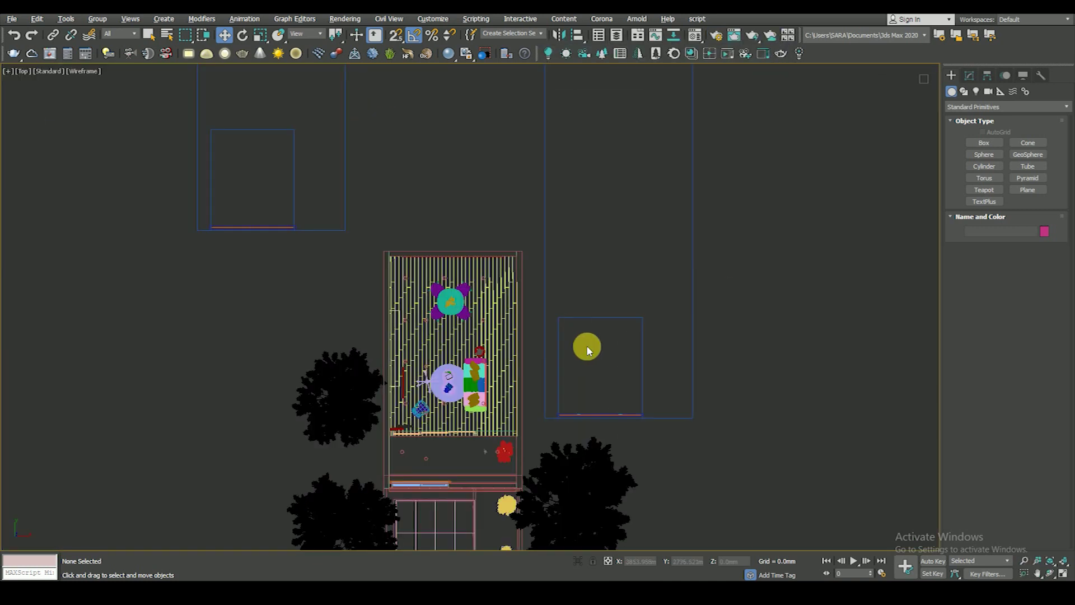
{"action": "left_click", "coordinate": [976, 92]}
{"action": "left_click", "coordinate": [981, 107]}
{"action": "left_click", "coordinate": [980, 138]}
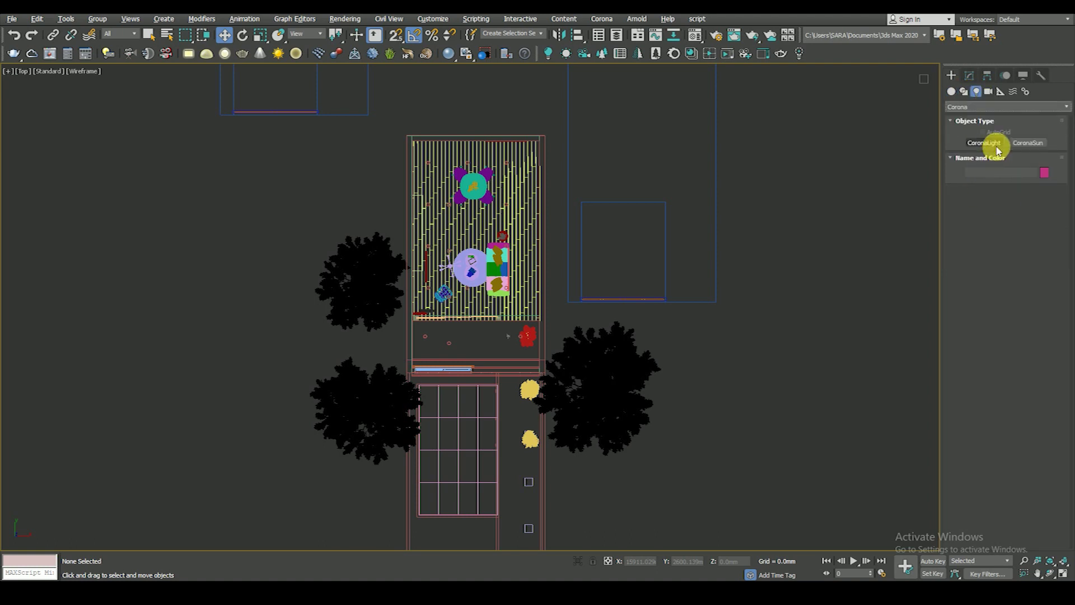
{"action": "left_click", "coordinate": [997, 147]}
{"action": "left_click", "coordinate": [1004, 298]}
{"action": "left_click", "coordinate": [992, 323]}
{"action": "scroll", "coordinate": [545, 274], "scroll_direction": "up", "scroll_amount": 3}
{"action": "scroll", "coordinate": [519, 276], "scroll_direction": "down", "scroll_amount": 2}
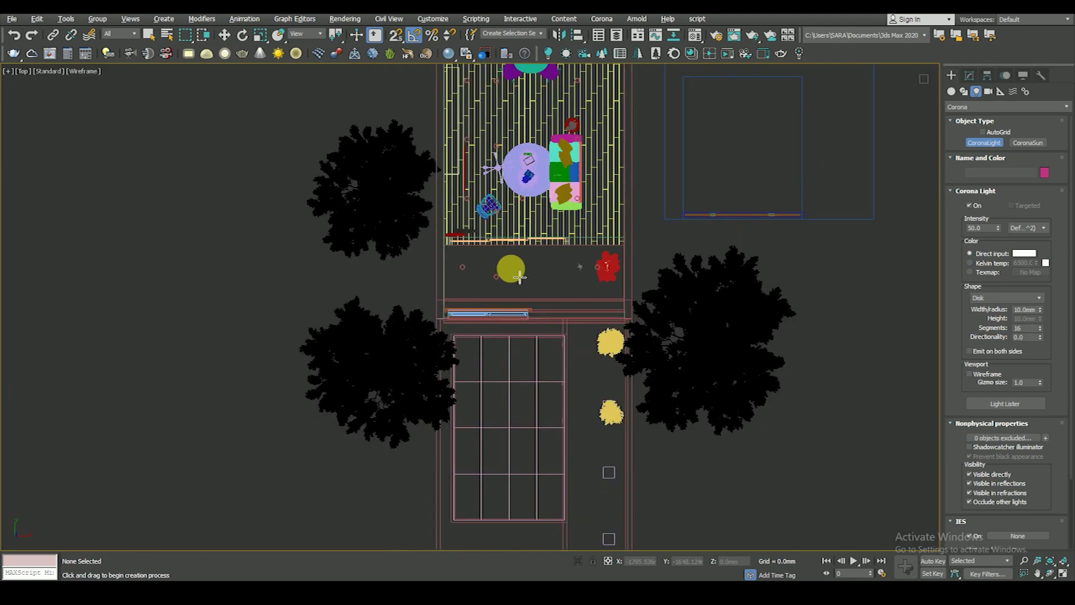
{"action": "scroll", "coordinate": [520, 276], "scroll_direction": "down", "scroll_amount": 3}
{"action": "left_click", "coordinate": [225, 35]}
- In Front view, select the three porch ceiling lights plus the pendant lamp
{"action": "key", "text": "f"}
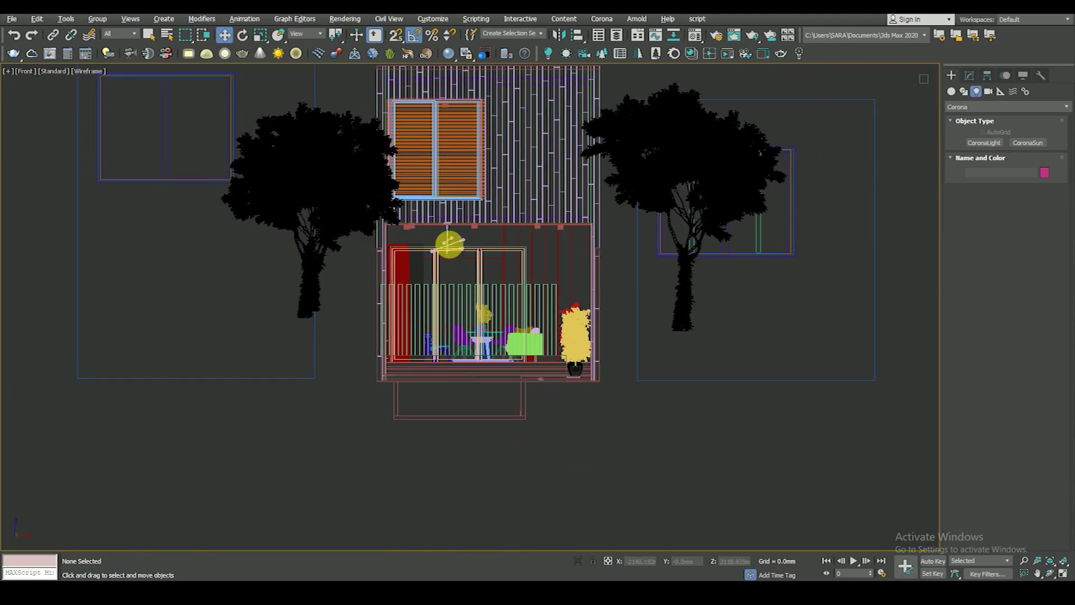
{"action": "scroll", "coordinate": [403, 236], "scroll_direction": "up", "scroll_amount": 3}
{"action": "scroll", "coordinate": [385, 212], "scroll_direction": "up", "scroll_amount": 3}
{"action": "left_click", "coordinate": [392, 205]}
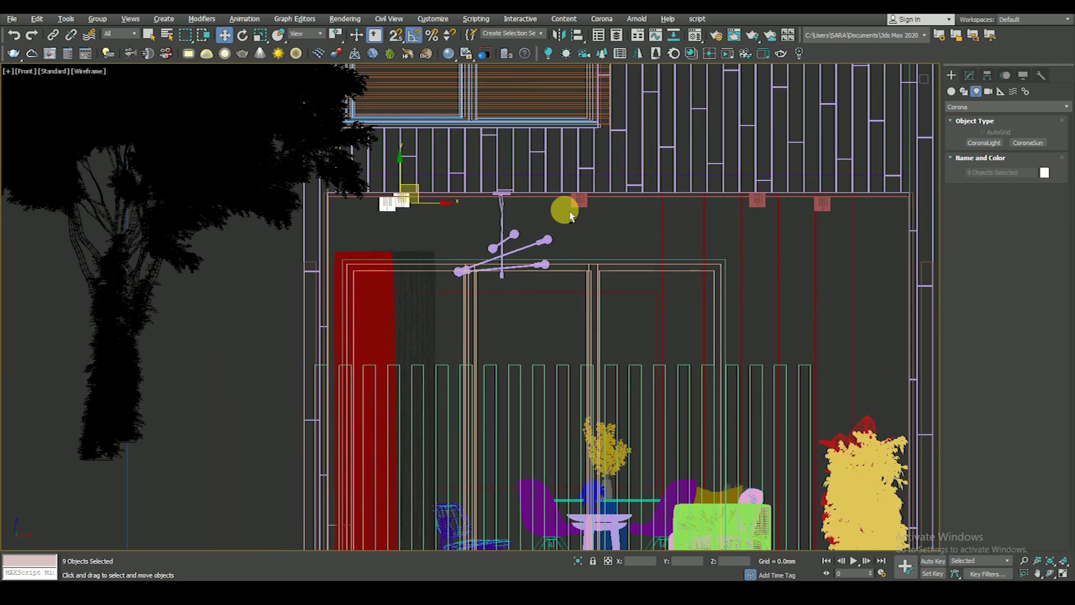
{"action": "left_click", "coordinate": [580, 200], "text": "ctrl"}
{"action": "left_click", "coordinate": [822, 203], "text": "ctrl"}
{"action": "scroll", "coordinate": [812, 224], "scroll_direction": "up", "scroll_amount": 2}
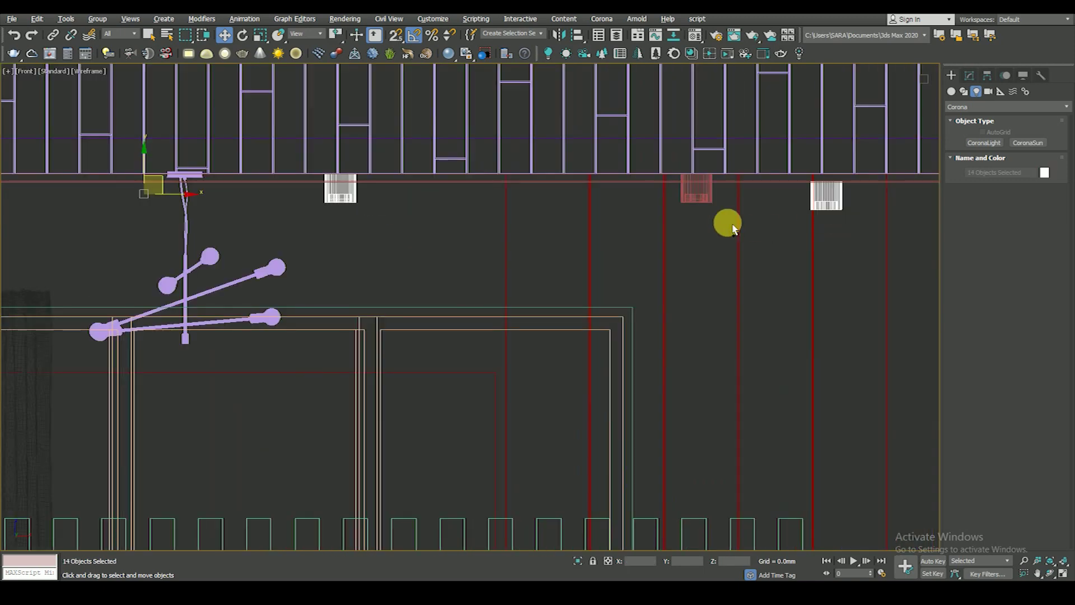
{"action": "left_click", "coordinate": [696, 190], "text": "ctrl"}
{"action": "mouse_move", "coordinate": [704, 211]}
{"action": "middle_mouse_down", "text": "alt"}
{"action": "mouse_move", "coordinate": [703, 259]}
{"action": "mouse_move", "coordinate": [577, 278]}
{"action": "mouse_move", "coordinate": [584, 300]}
{"action": "mouse_move", "coordinate": [627, 290]}
{"action": "mouse_move", "coordinate": [631, 305]}
{"action": "mouse_move", "coordinate": [652, 299]}
{"action": "middle_mouse_up", "text": "alt"}
{"action": "scroll", "coordinate": [678, 275], "scroll_direction": "up", "scroll_amount": 3}
- Isolate the porch floor with its lights and frame them in Top view
{"action": "left_click", "coordinate": [603, 408], "text": "ctrl"}
{"action": "left_click", "coordinate": [577, 560]}
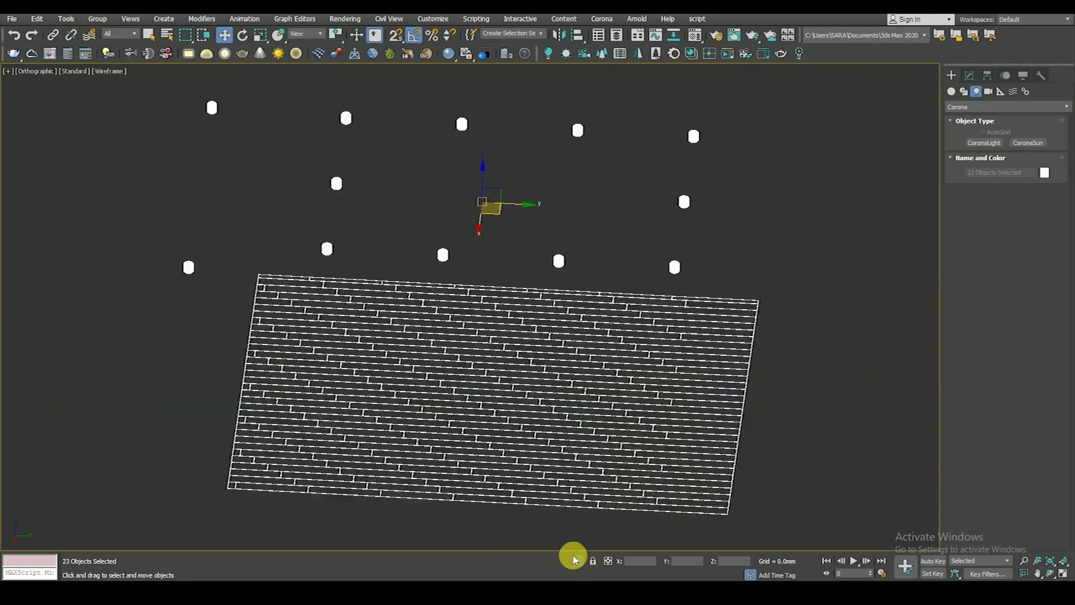
{"action": "left_click", "coordinate": [790, 322]}
{"action": "key", "text": "t"}
{"action": "key", "text": "z"}
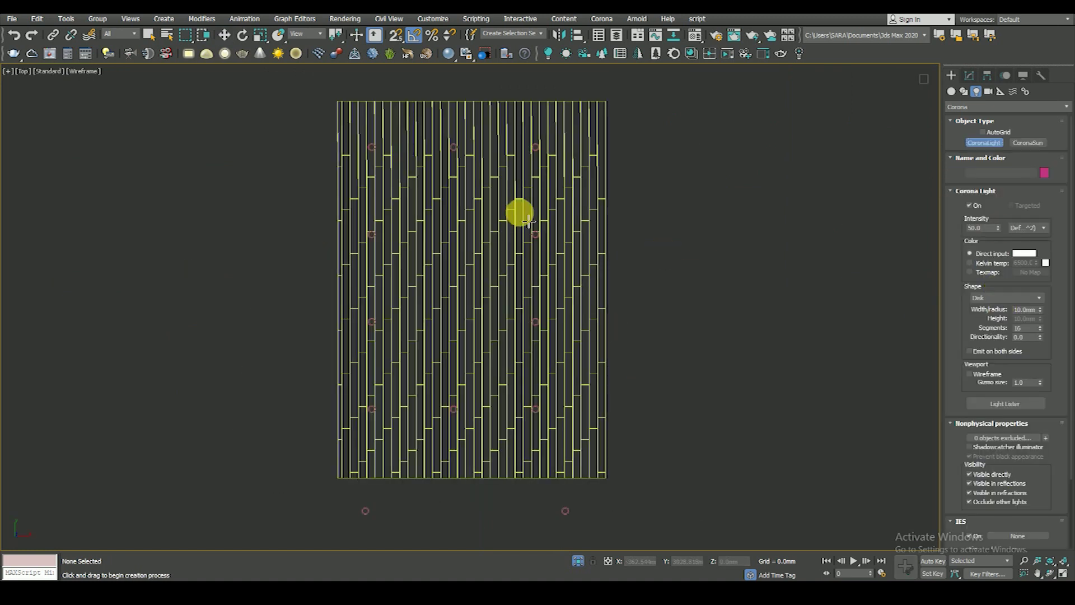
- Draw disk CoronaLight001, radius 58.679, over one ceiling fixture
{"action": "middle_click_drag", "start_coordinate": [456, 180], "coordinate": [489, 209]}
{"action": "scroll", "coordinate": [467, 166], "scroll_direction": "up", "scroll_amount": 10}
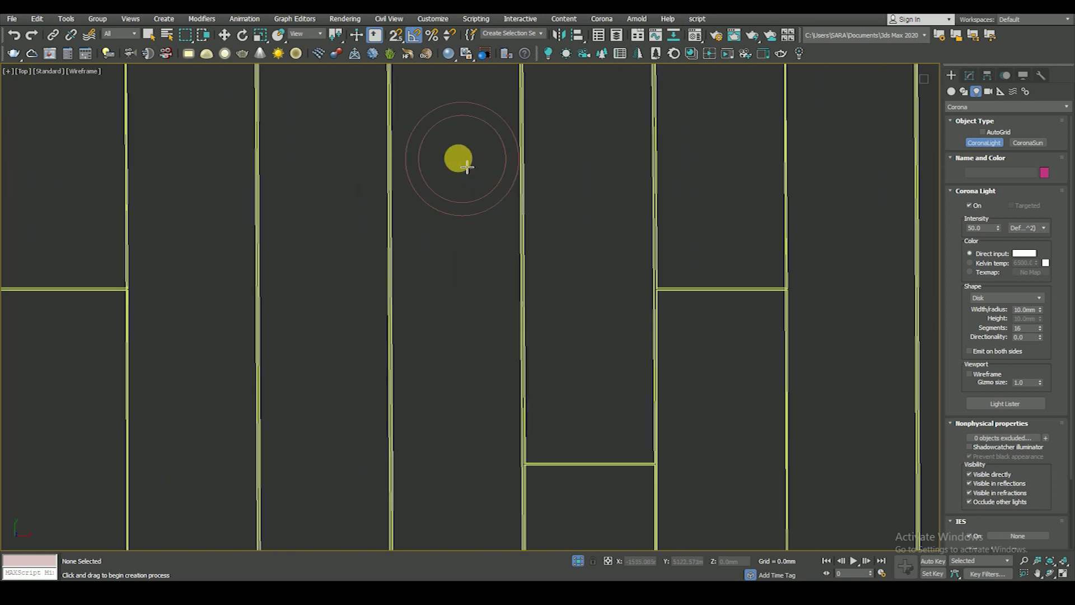
{"action": "left_click_drag", "start_coordinate": [466, 169], "coordinate": [485, 195]}
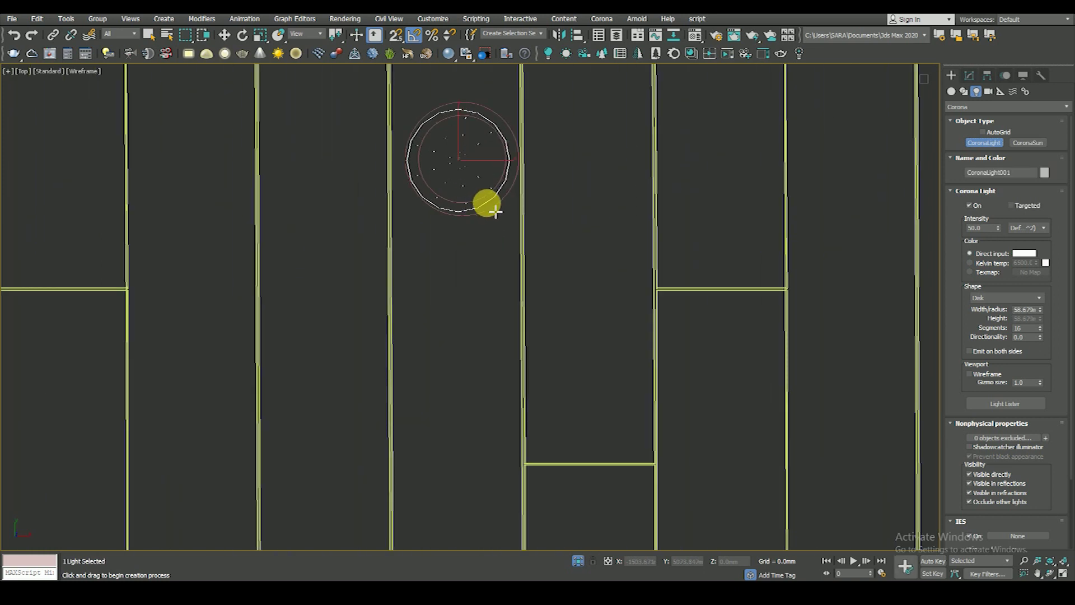
{"action": "key", "text": "w"}
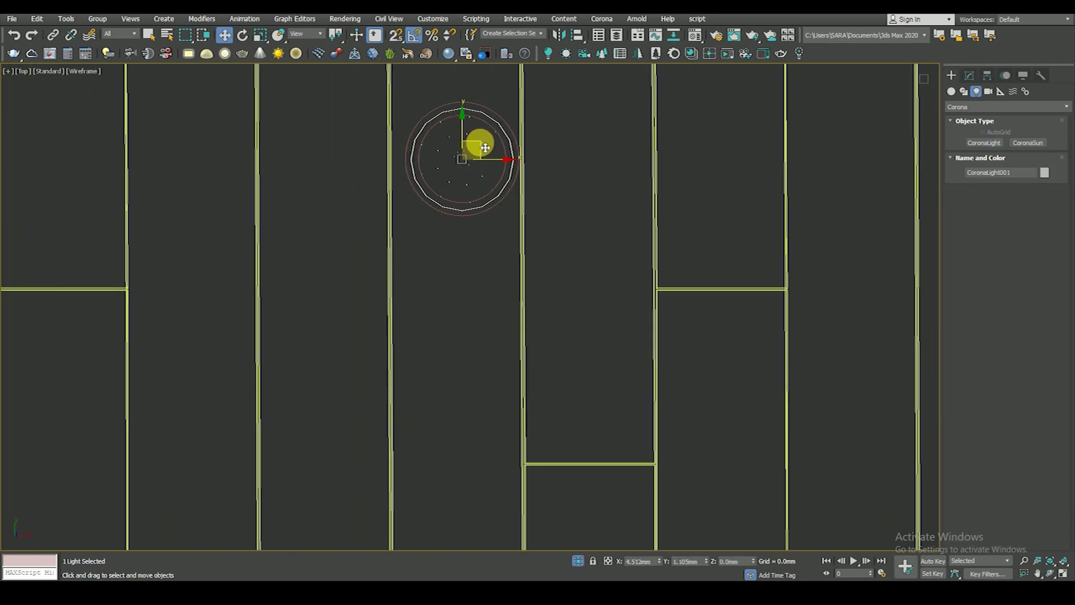
{"action": "left_click", "coordinate": [970, 75]}
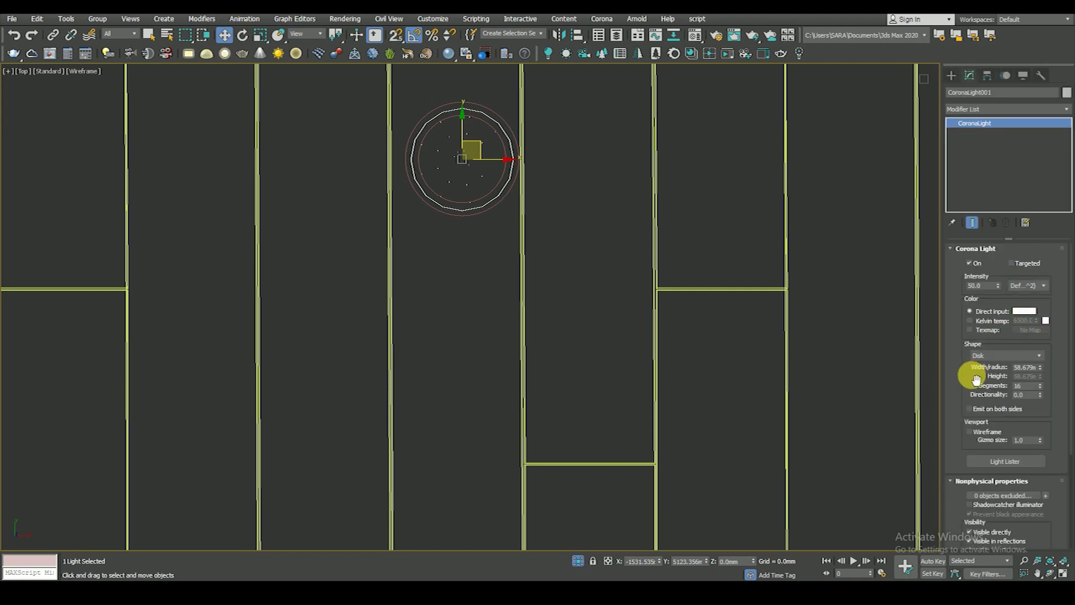
- In the Front viewport, raise the new Corona disk light above its target
{"action": "key", "text": "f"}
{"action": "key", "text": "z"}
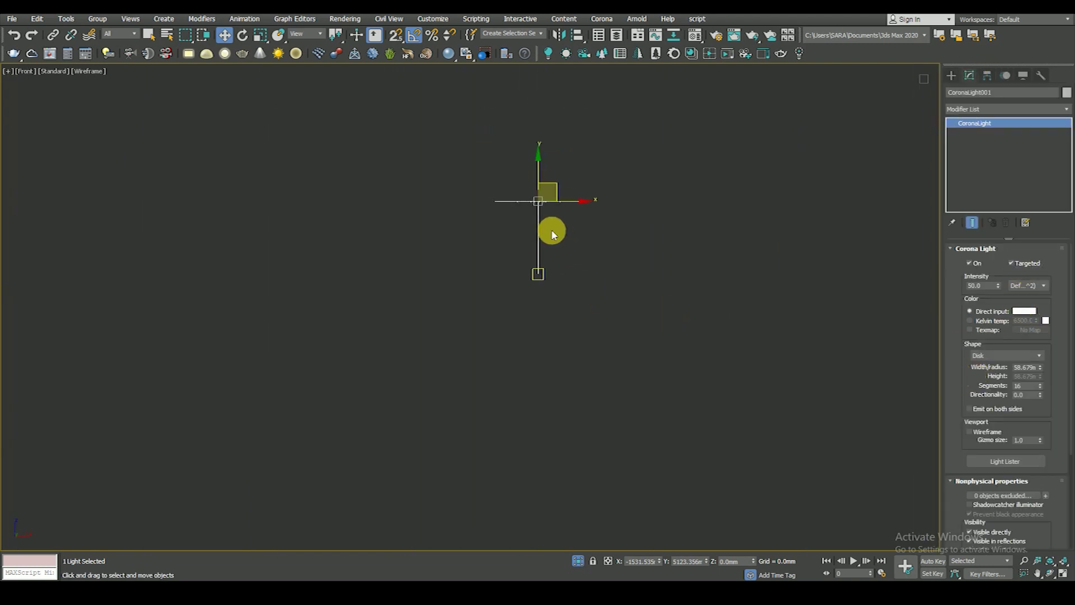
{"action": "left_click", "coordinate": [540, 249]}
{"action": "scroll", "coordinate": [541, 263], "scroll_direction": "down", "scroll_amount": 3}
{"action": "scroll", "coordinate": [542, 263], "scroll_direction": "up", "scroll_amount": 5}
{"action": "left_click", "coordinate": [541, 262]}
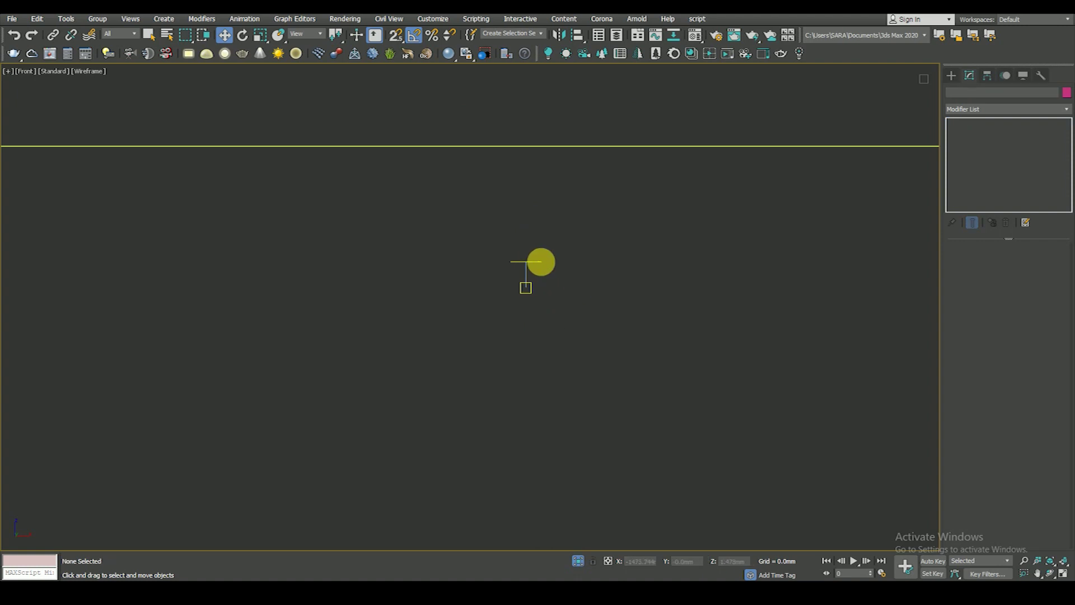
{"action": "left_click", "coordinate": [545, 265]}
{"action": "scroll", "coordinate": [551, 381], "scroll_direction": "down", "scroll_amount": 4}
{"action": "scroll", "coordinate": [550, 341], "scroll_direction": "down", "scroll_amount": 3}
{"action": "mouse_move", "coordinate": [550, 341]}
{"action": "left_mouse_down"}
{"action": "mouse_move", "coordinate": [550, 236]}
{"action": "mouse_move", "coordinate": [573, 152]}
{"action": "left_mouse_up"}
{"action": "scroll", "coordinate": [544, 257], "scroll_direction": "up", "scroll_amount": 5}
{"action": "scroll", "coordinate": [568, 230], "scroll_direction": "up", "scroll_amount": 3}
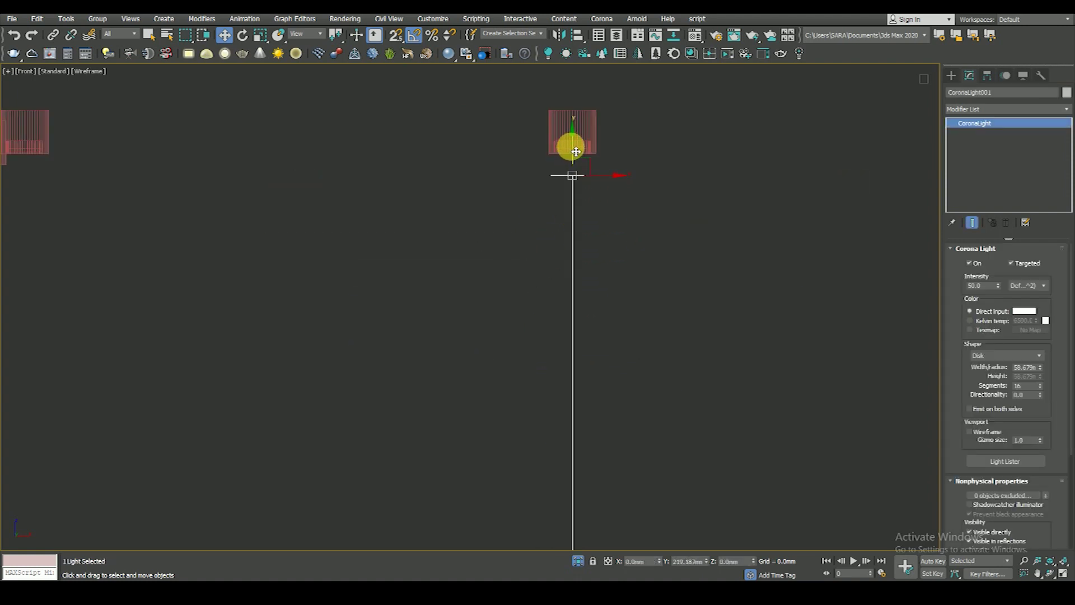
{"action": "scroll", "coordinate": [575, 163], "scroll_direction": "down", "scroll_amount": 5}
{"action": "scroll", "coordinate": [576, 308], "scroll_direction": "up", "scroll_amount": 3}
- Move CoronaLight001.Target up closer beneath the light, then frame the light in Top view
{"action": "left_click", "coordinate": [568, 259]}
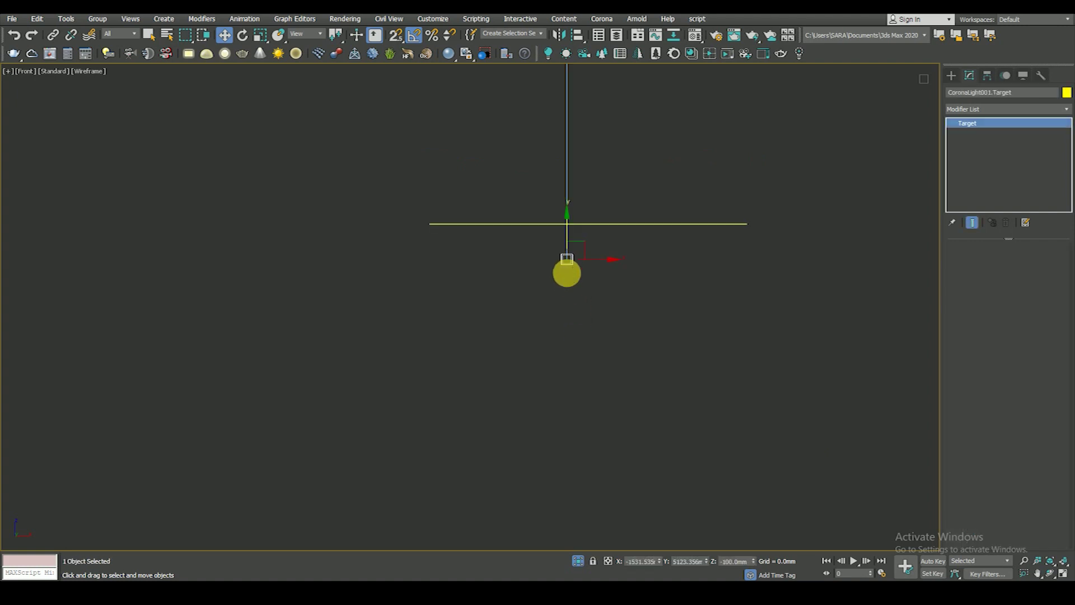
{"action": "middle_click_drag", "start_coordinate": [569, 262], "coordinate": [560, 406]}
{"action": "left_click_drag", "start_coordinate": [556, 380], "coordinate": [558, 345]}
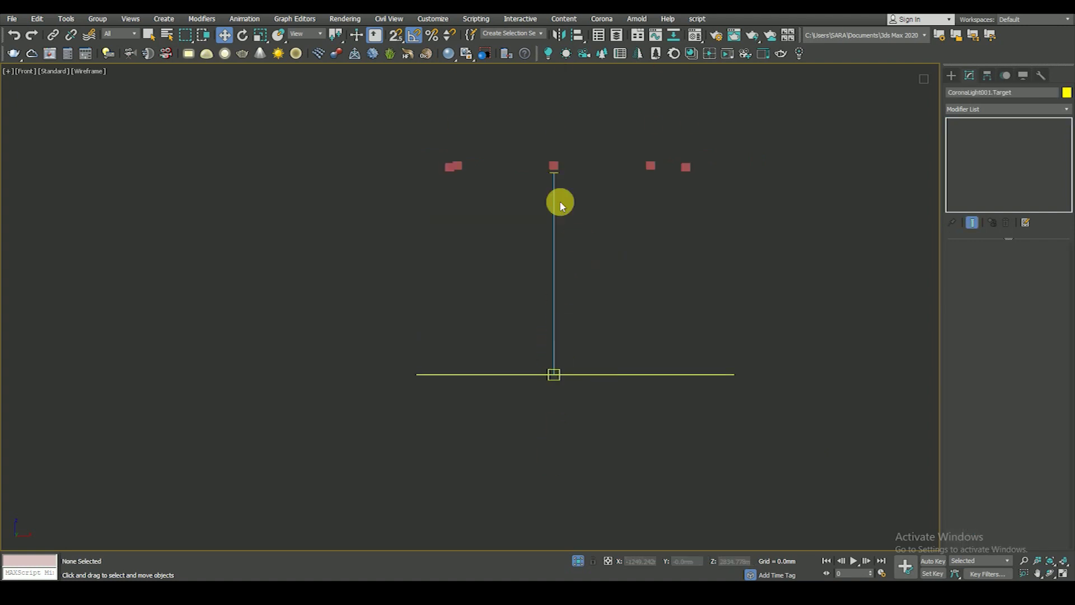
{"action": "left_click", "coordinate": [579, 241]}
{"action": "scroll", "coordinate": [556, 185], "scroll_direction": "up", "scroll_amount": 5}
{"action": "left_click", "coordinate": [560, 191]}
{"action": "scroll", "coordinate": [569, 241], "scroll_direction": "down", "scroll_amount": 3}
{"action": "key", "text": "t"}
{"action": "key", "text": "z"}
{"action": "scroll", "coordinate": [588, 253], "scroll_direction": "down", "scroll_amount": 3}
{"action": "scroll", "coordinate": [957, 364], "scroll_direction": "down", "scroll_amount": 5}
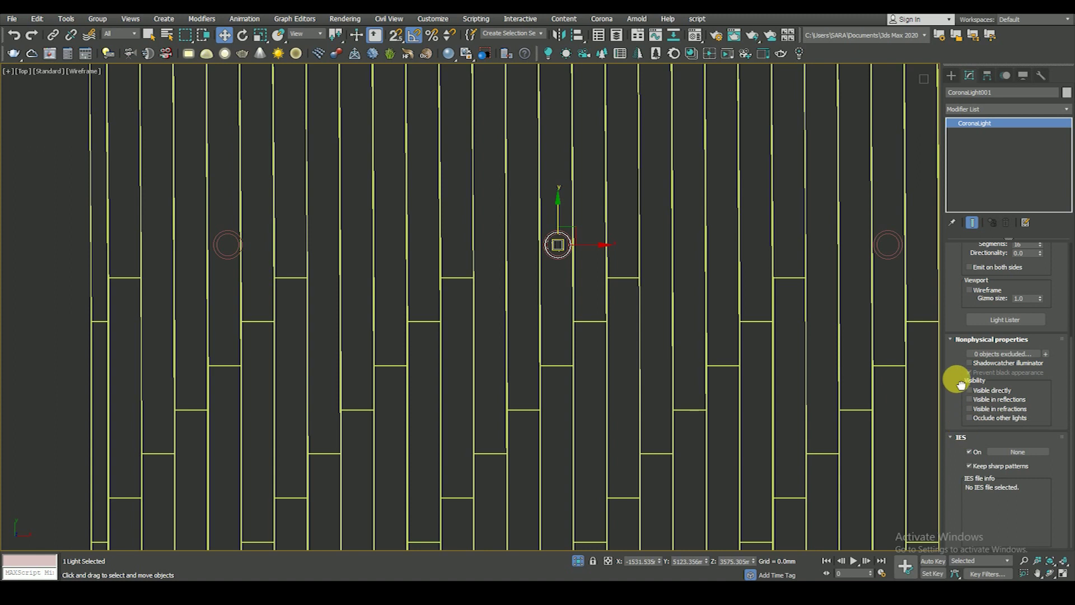
- Load 30.IES from G:\3ds magic max_You tub\MAX\ies as the light's IES profile
{"action": "left_click", "coordinate": [1017, 452]}
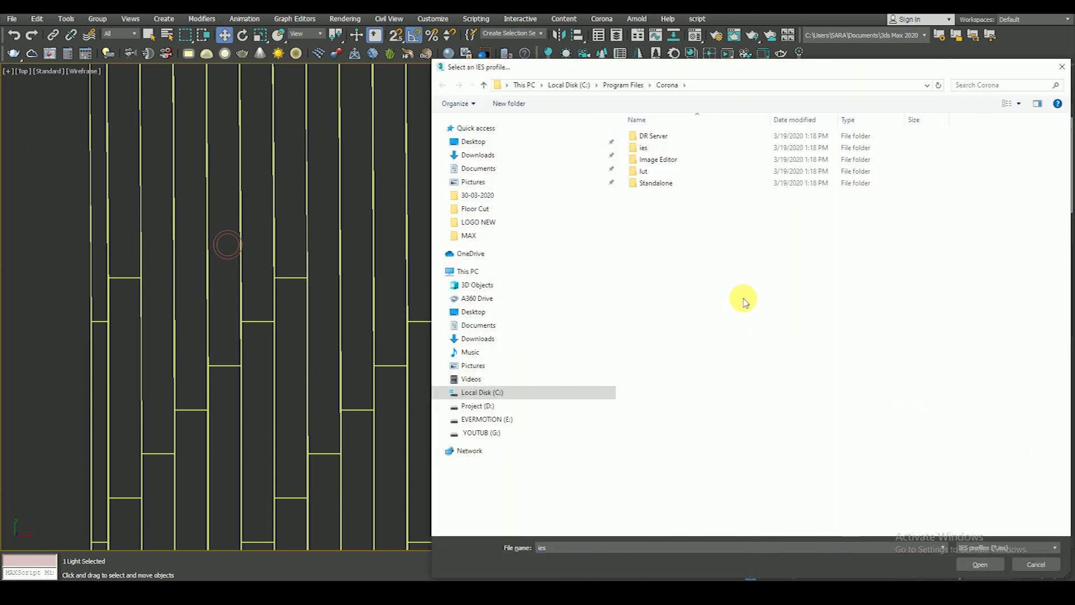
{"action": "left_click_drag", "start_coordinate": [627, 66], "coordinate": [478, 64]}
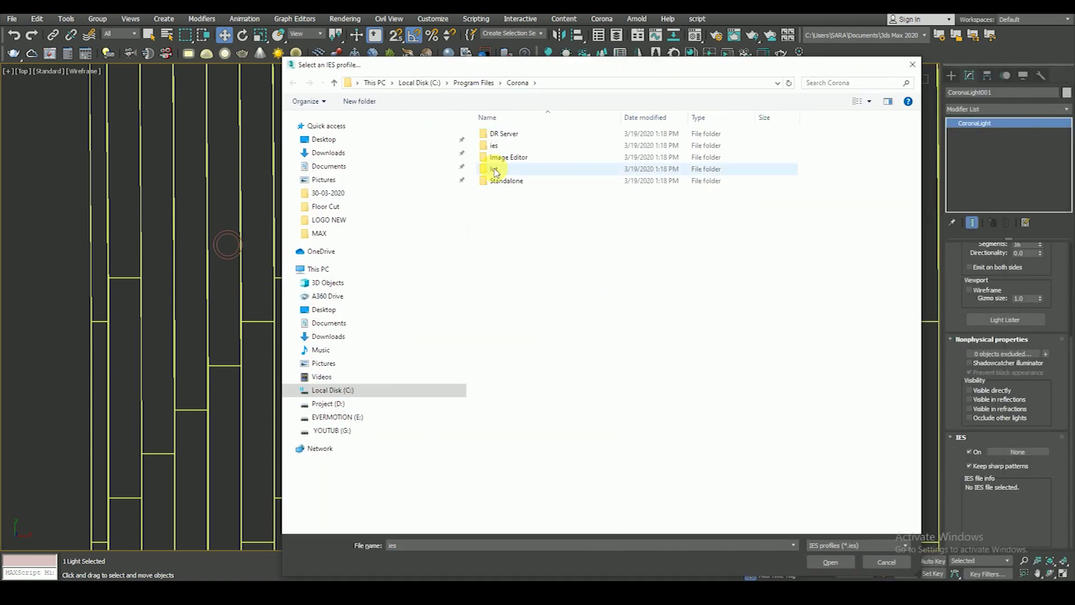
{"action": "double_click", "coordinate": [494, 145]}
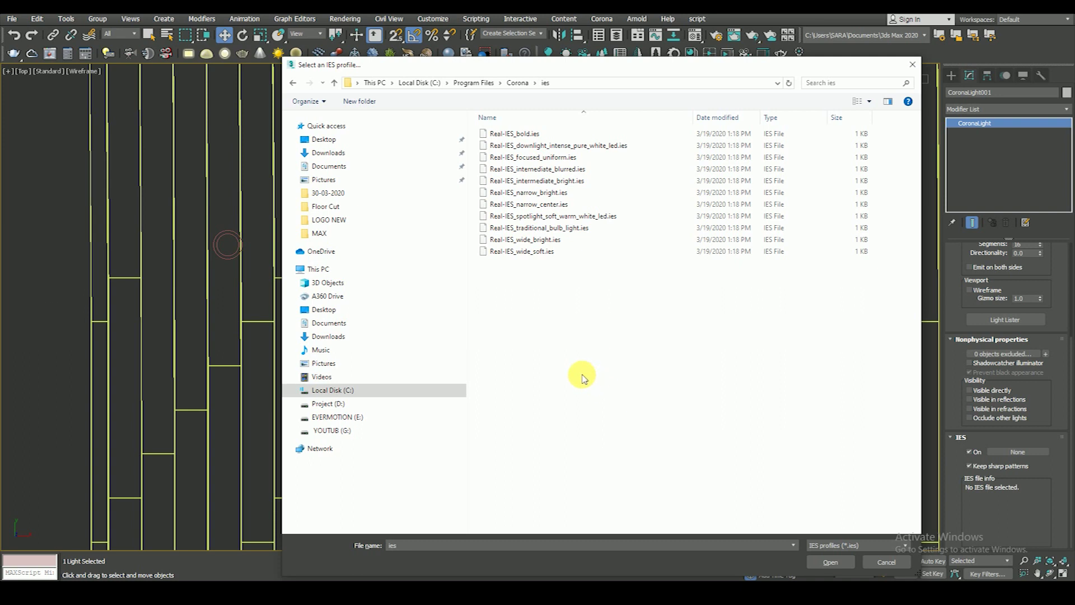
{"action": "left_click", "coordinate": [332, 430]}
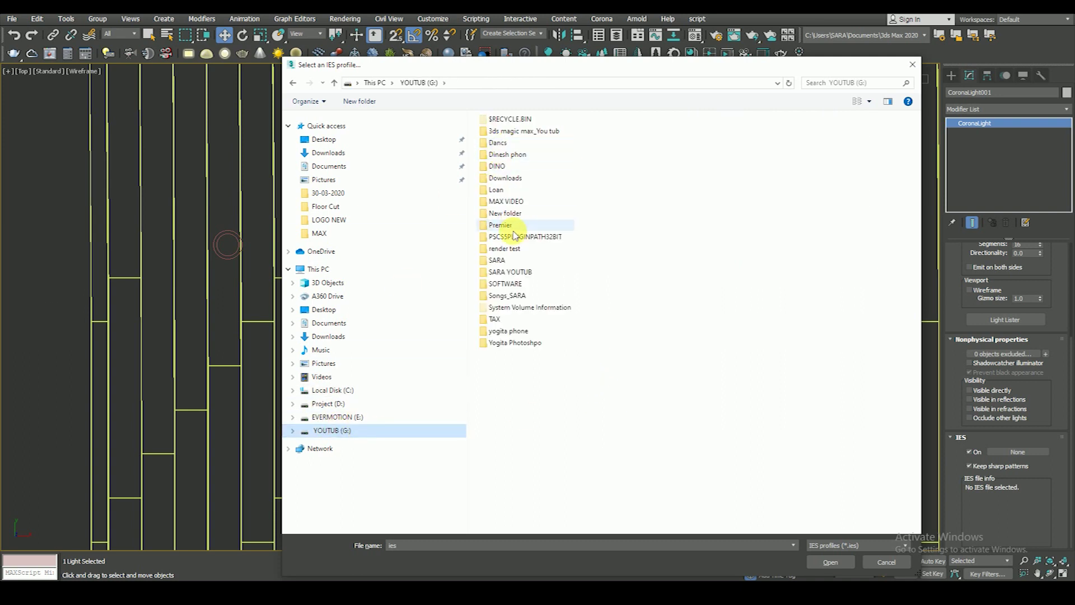
{"action": "double_click", "coordinate": [506, 131]}
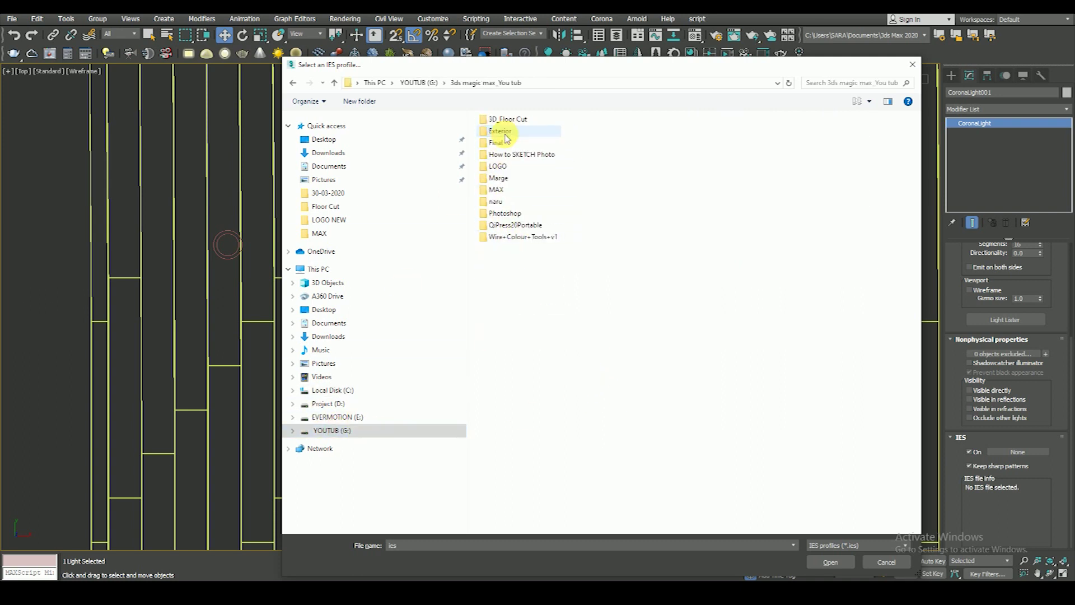
{"action": "double_click", "coordinate": [502, 192]}
{"action": "double_click", "coordinate": [610, 168]}
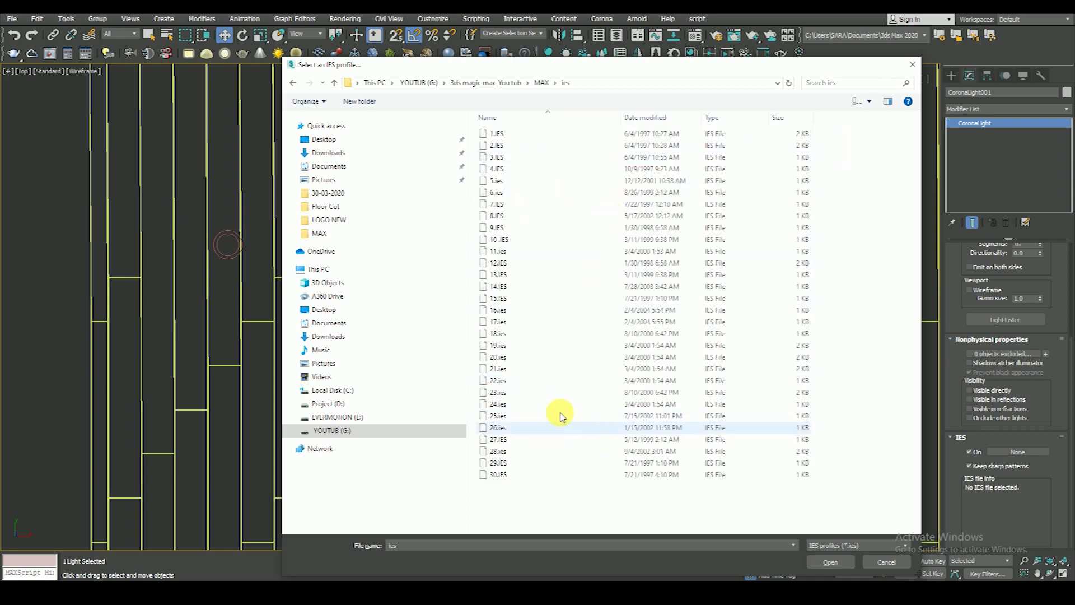
{"action": "left_click", "coordinate": [515, 475]}
{"action": "left_click", "coordinate": [840, 560]}
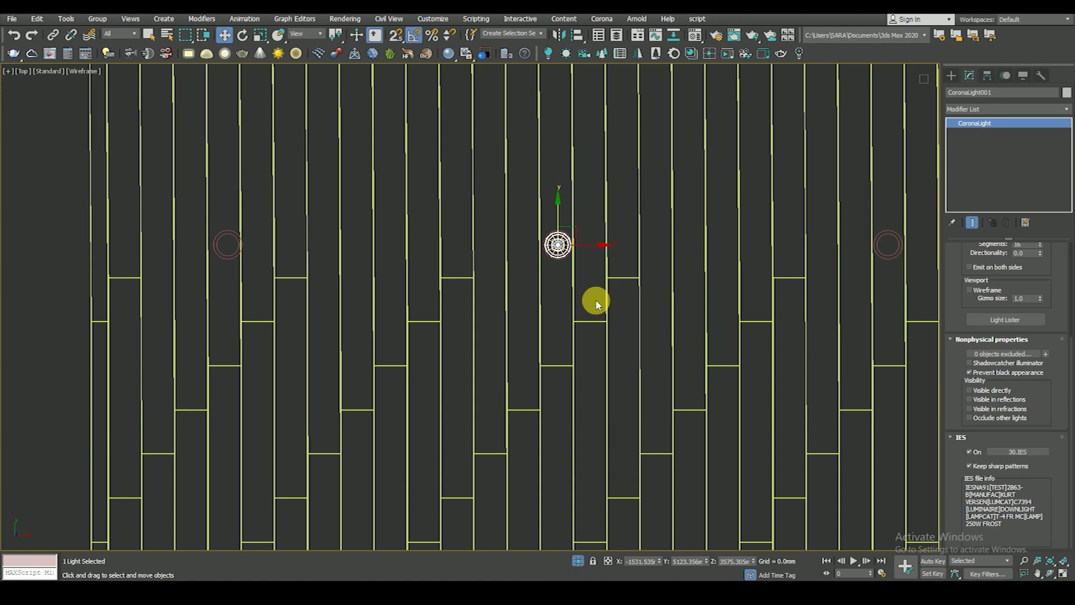
- Make CoronaLight001 a 3500 K light at intensity 150 with Targeted turned off
{"action": "middle_click_drag", "start_coordinate": [596, 303], "coordinate": [757, 315]}
{"action": "scroll", "coordinate": [955, 404], "scroll_direction": "up", "scroll_amount": 3}
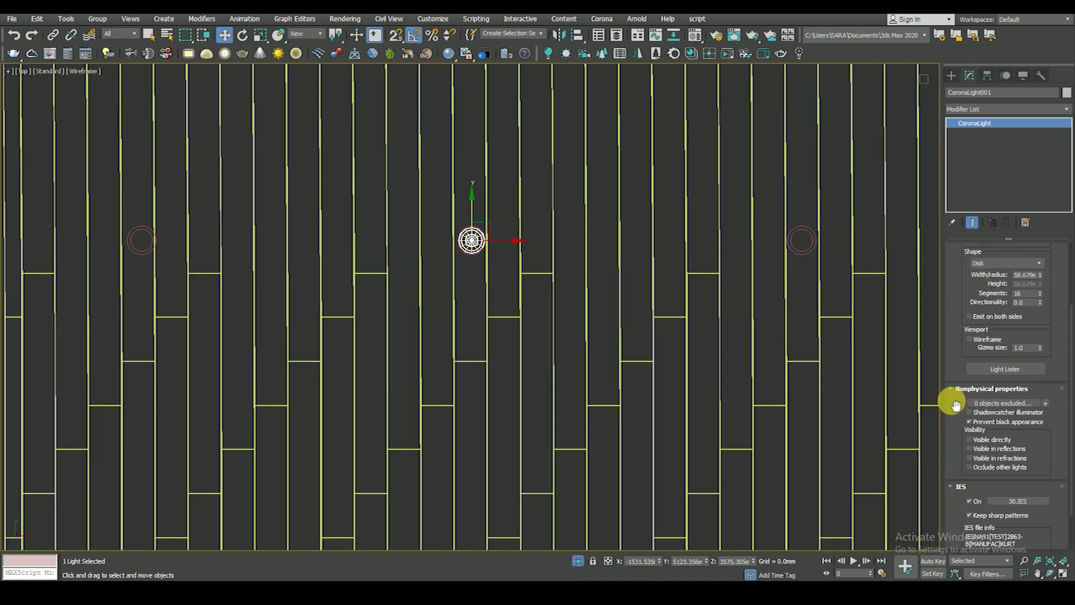
{"action": "left_click_drag", "start_coordinate": [964, 333], "coordinate": [959, 424]}
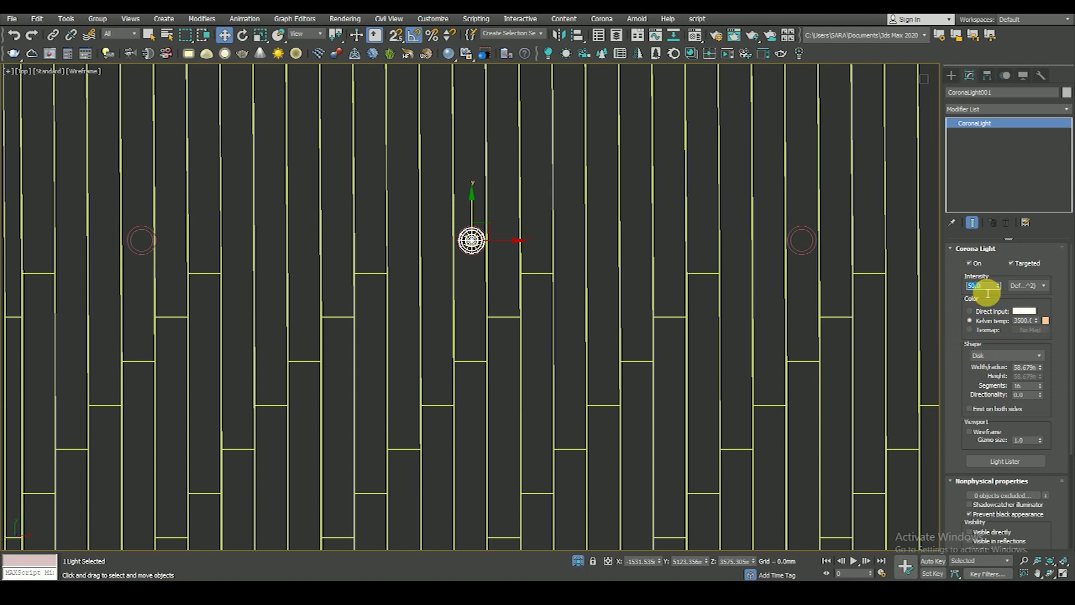
{"action": "type", "text": "150"}
{"action": "middle_click_drag", "start_coordinate": [493, 292], "coordinate": [510, 283]}
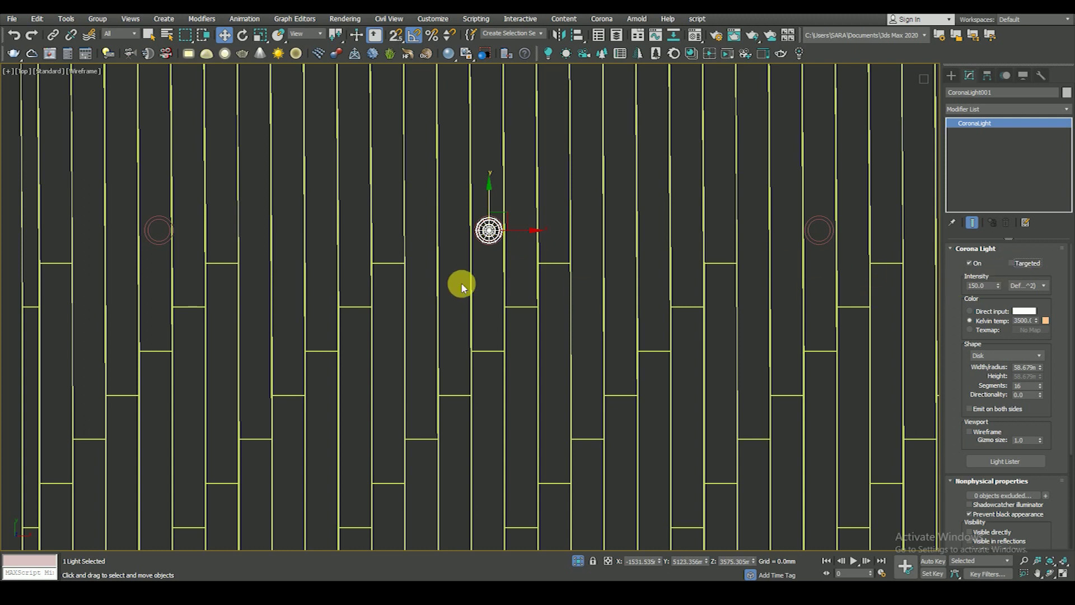
{"action": "left_click", "coordinate": [490, 269]}
- Restrict the selection filter to Lights and Shift-drag a first copy of the light leftwards
{"action": "left_click", "coordinate": [121, 34]}
{"action": "left_click", "coordinate": [114, 66]}
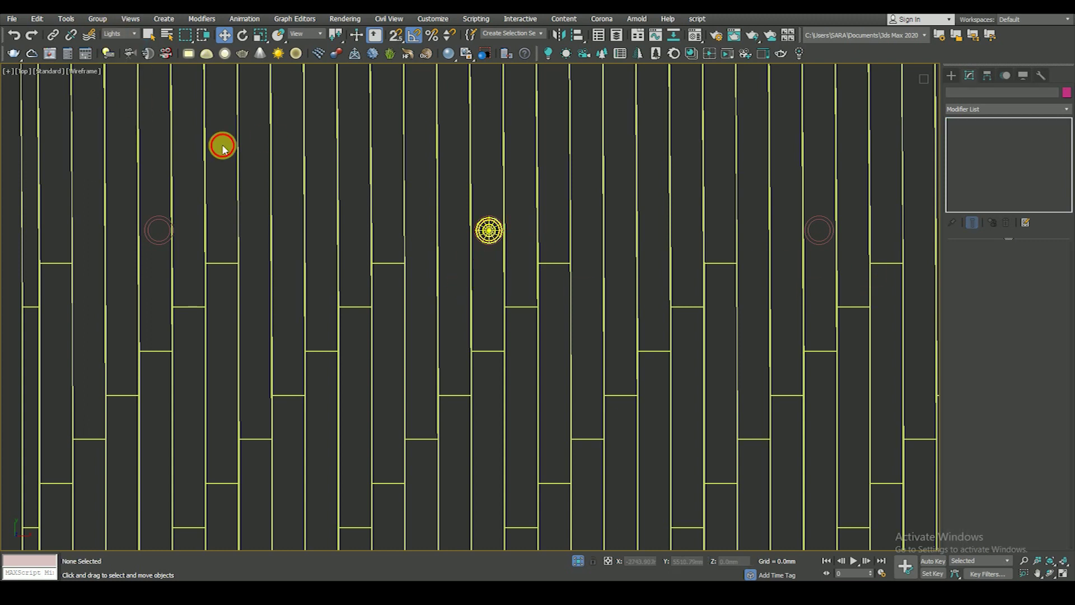
{"action": "left_click_drag", "start_coordinate": [592, 315], "coordinate": [592, 316]}
{"action": "scroll", "coordinate": [556, 261], "scroll_direction": "down", "scroll_amount": 5}
{"action": "scroll", "coordinate": [556, 261], "scroll_direction": "up", "scroll_amount": 5}
{"action": "left_click_drag", "start_coordinate": [560, 240], "coordinate": [94, 244], "text": "shift"}
{"action": "key", "text": "Return"}
- Clone the light onto three more fixture spots: right, downward, and left
{"action": "scroll", "coordinate": [446, 254], "scroll_direction": "down", "scroll_amount": 2}
{"action": "scroll", "coordinate": [447, 254], "scroll_direction": "down", "scroll_amount": 2}
{"action": "left_click_drag", "start_coordinate": [307, 247], "coordinate": [775, 252], "text": "shift"}
{"action": "left_click", "coordinate": [549, 344]}
{"action": "scroll", "coordinate": [725, 312], "scroll_direction": "up", "scroll_amount": 3}
{"action": "scroll", "coordinate": [507, 290], "scroll_direction": "up", "scroll_amount": 5}
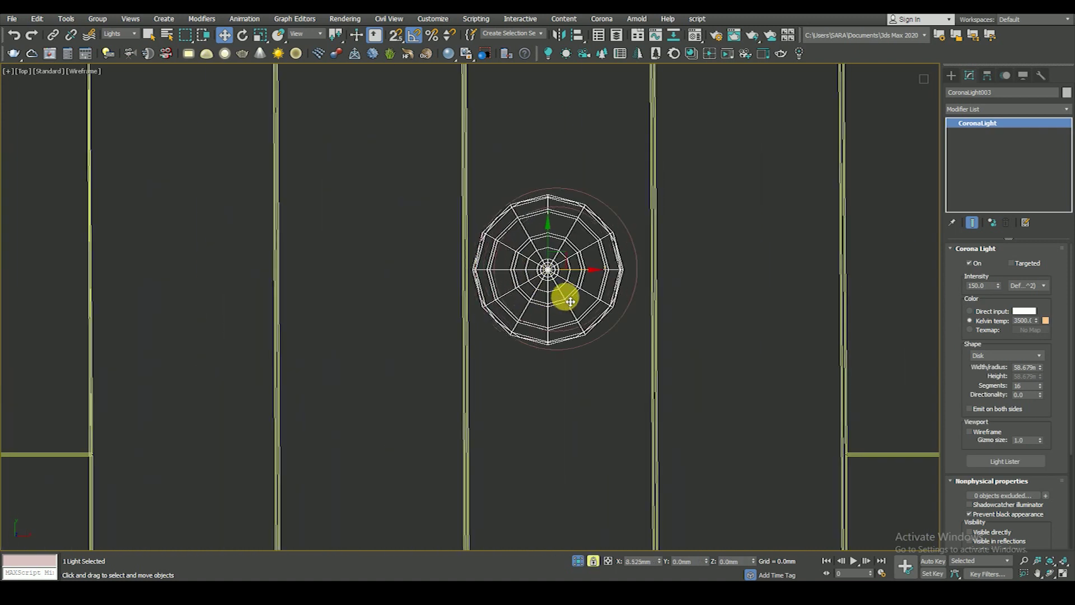
{"action": "scroll", "coordinate": [610, 194], "scroll_direction": "down", "scroll_amount": 5}
{"action": "scroll", "coordinate": [605, 224], "scroll_direction": "down", "scroll_amount": 2}
{"action": "mouse_move", "coordinate": [608, 174]}
{"action": "left_mouse_down", "text": "shift"}
{"action": "mouse_move", "coordinate": [615, 340]}
{"action": "mouse_move", "coordinate": [609, 333]}
{"action": "left_mouse_up", "text": "shift"}
{"action": "left_click", "coordinate": [547, 344]}
{"action": "scroll", "coordinate": [610, 336], "scroll_direction": "up", "scroll_amount": 5}
{"action": "scroll", "coordinate": [607, 314], "scroll_direction": "up", "scroll_amount": 2}
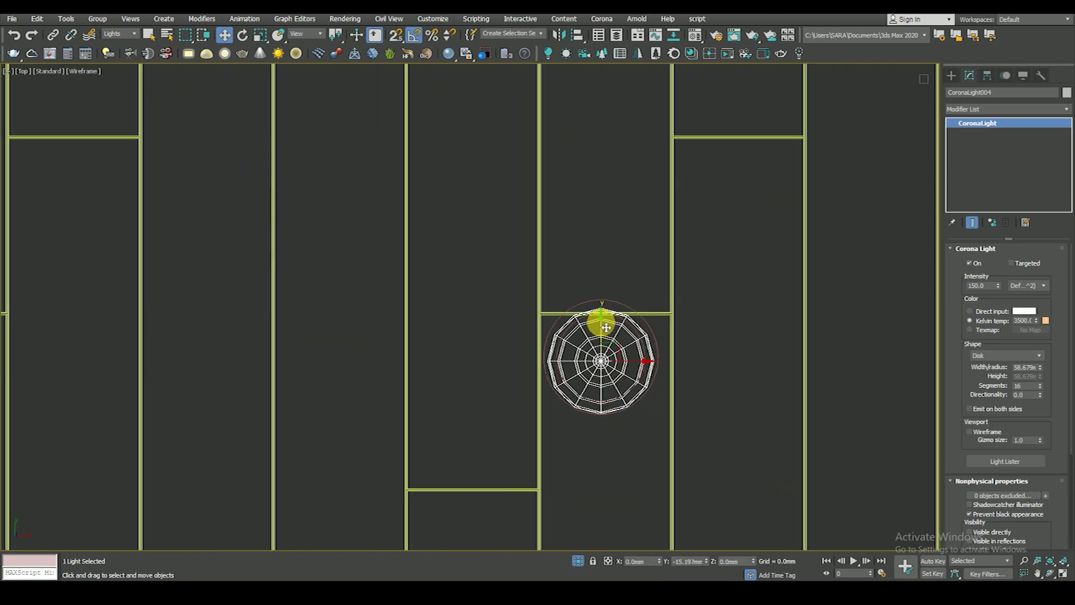
{"action": "scroll", "coordinate": [703, 239], "scroll_direction": "down", "scroll_amount": 3}
{"action": "scroll", "coordinate": [695, 264], "scroll_direction": "down", "scroll_amount": 4}
{"action": "scroll", "coordinate": [693, 275], "scroll_direction": "up", "scroll_amount": 3}
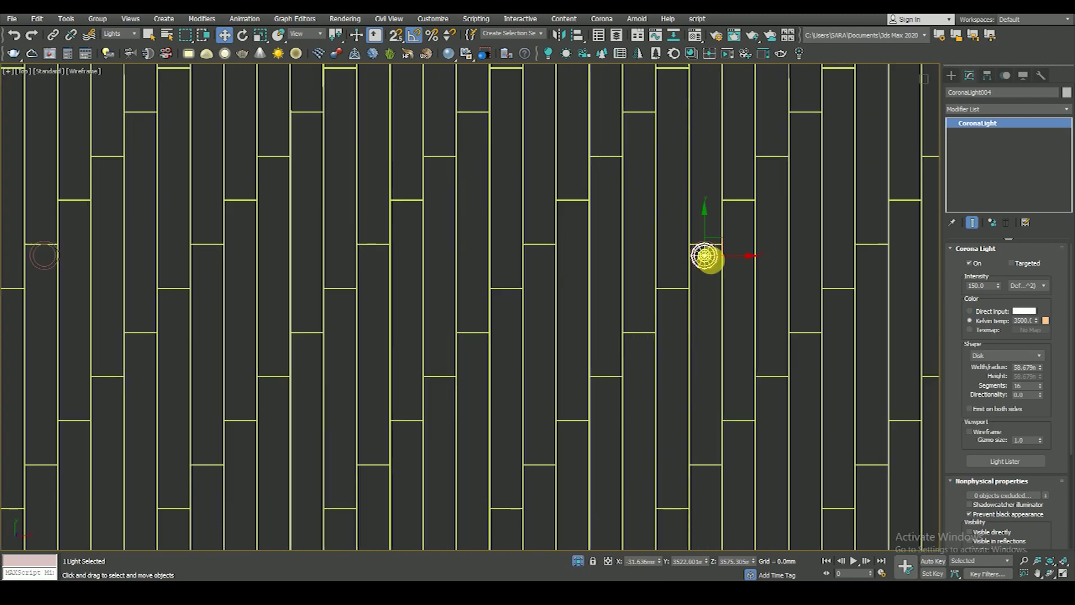
{"action": "left_click_drag", "start_coordinate": [732, 245], "coordinate": [265, 245], "text": "shift"}
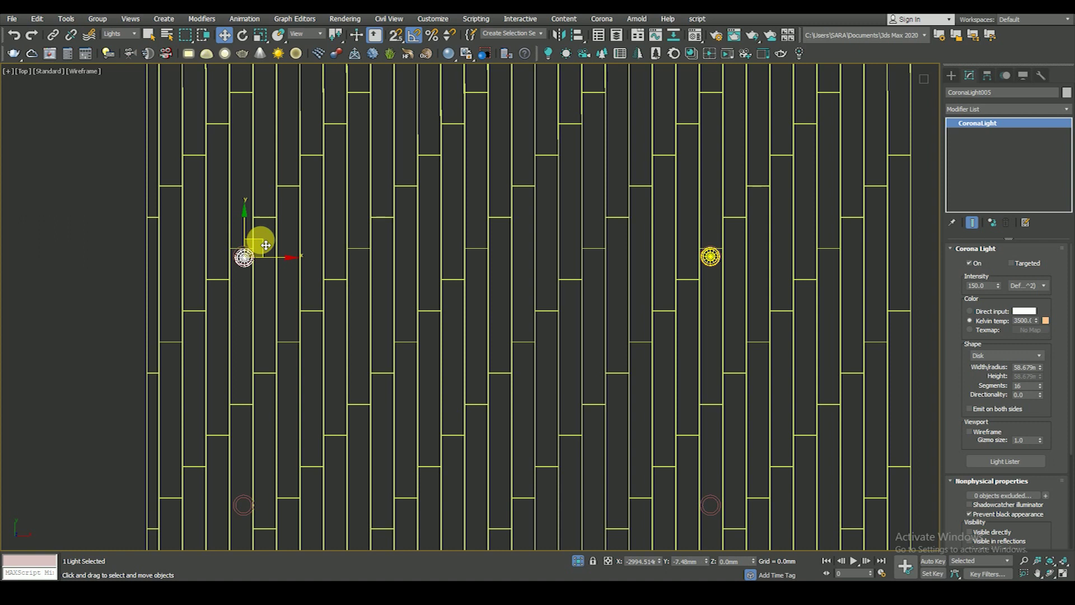
{"action": "left_click", "coordinate": [533, 341]}
- Clone the light onto a lower fixture spot and another to the right
{"action": "middle_click_drag", "start_coordinate": [308, 312], "coordinate": [502, 310]}
{"action": "scroll", "coordinate": [499, 291], "scroll_direction": "up", "scroll_amount": 9}
{"action": "middle_click_drag", "start_coordinate": [306, 181], "coordinate": [389, 300]}
{"action": "scroll", "coordinate": [425, 285], "scroll_direction": "down", "scroll_amount": 5}
{"action": "middle_click_drag", "start_coordinate": [423, 252], "coordinate": [408, 216]}
{"action": "scroll", "coordinate": [356, 211], "scroll_direction": "down", "scroll_amount": 2}
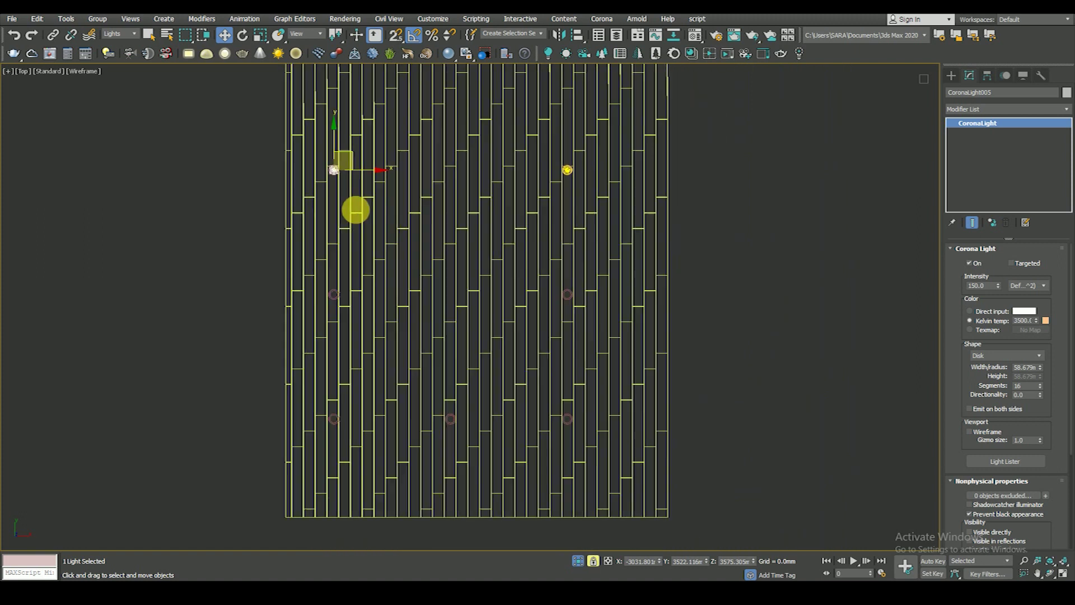
{"action": "left_click_drag", "start_coordinate": [339, 146], "coordinate": [340, 254], "text": "shift"}
{"action": "left_click", "coordinate": [535, 343]}
{"action": "middle_click_drag", "start_coordinate": [395, 335], "coordinate": [434, 288]}
{"action": "scroll", "coordinate": [433, 288], "scroll_direction": "up", "scroll_amount": 4}
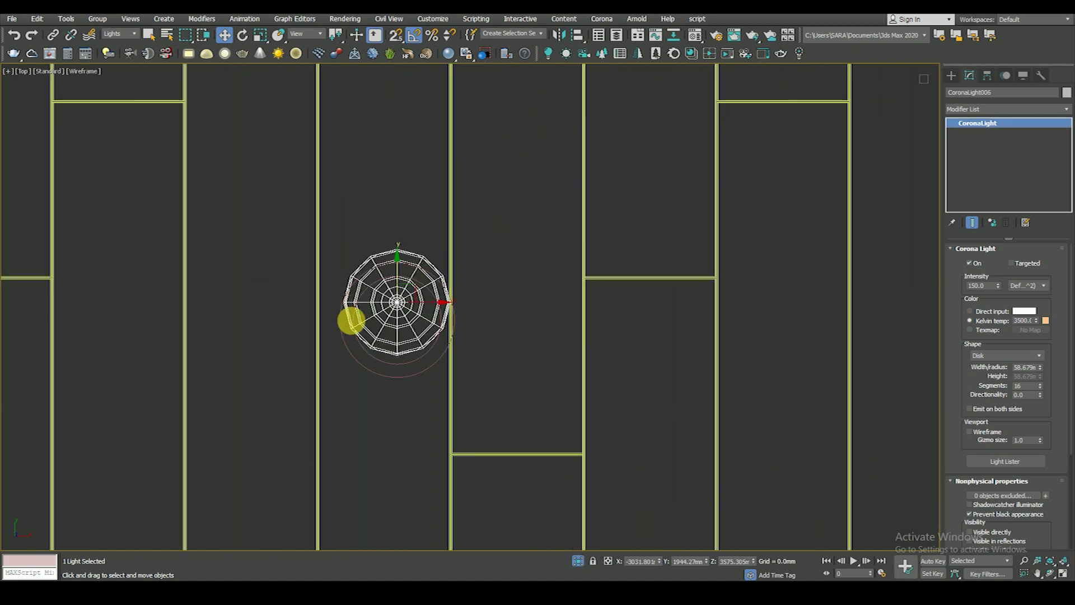
{"action": "scroll", "coordinate": [351, 315], "scroll_direction": "up", "scroll_amount": 2}
{"action": "scroll", "coordinate": [514, 273], "scroll_direction": "down", "scroll_amount": 5}
{"action": "scroll", "coordinate": [454, 247], "scroll_direction": "down", "scroll_amount": 3}
{"action": "middle_click_drag", "start_coordinate": [468, 336], "coordinate": [354, 281]}
{"action": "left_click_drag", "start_coordinate": [361, 253], "coordinate": [686, 251], "text": "shift"}
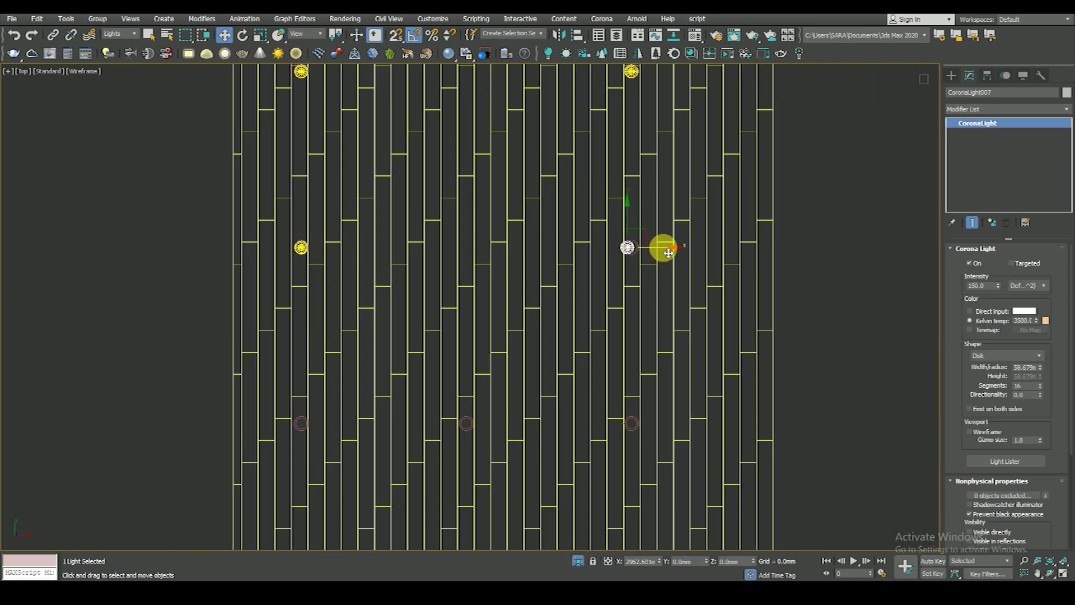
{"action": "left_click", "coordinate": [538, 347]}
- Clone the light onto further fixture spots below and to the left
{"action": "scroll", "coordinate": [605, 306], "scroll_direction": "up", "scroll_amount": 3}
{"action": "scroll", "coordinate": [645, 280], "scroll_direction": "up", "scroll_amount": 4}
{"action": "scroll", "coordinate": [659, 268], "scroll_direction": "down", "scroll_amount": 6}
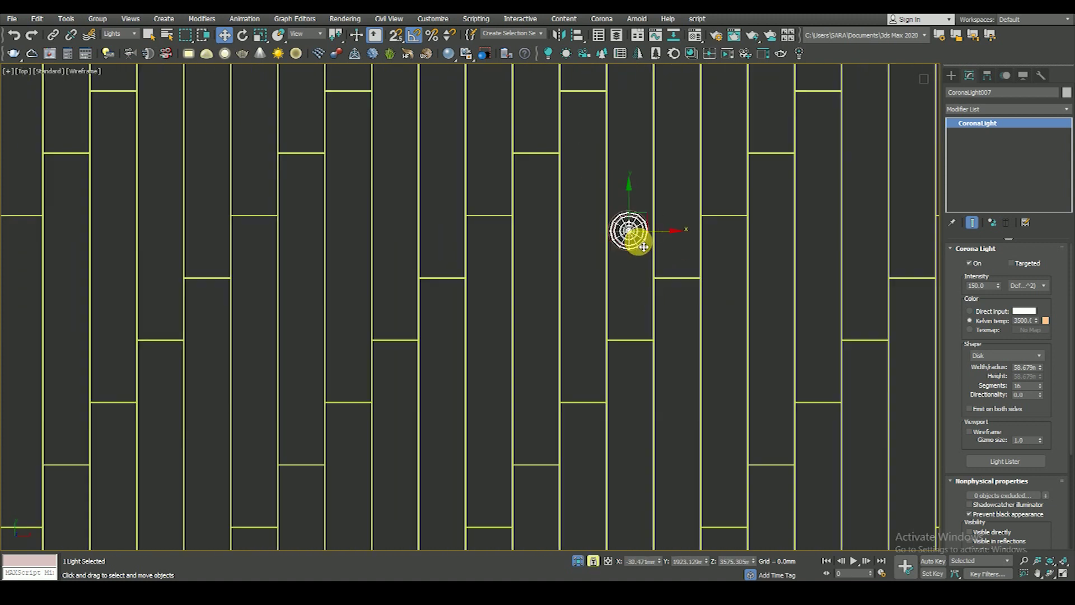
{"action": "scroll", "coordinate": [642, 241], "scroll_direction": "down", "scroll_amount": 1}
{"action": "scroll", "coordinate": [647, 212], "scroll_direction": "down", "scroll_amount": 4}
{"action": "scroll", "coordinate": [658, 223], "scroll_direction": "down", "scroll_amount": 1}
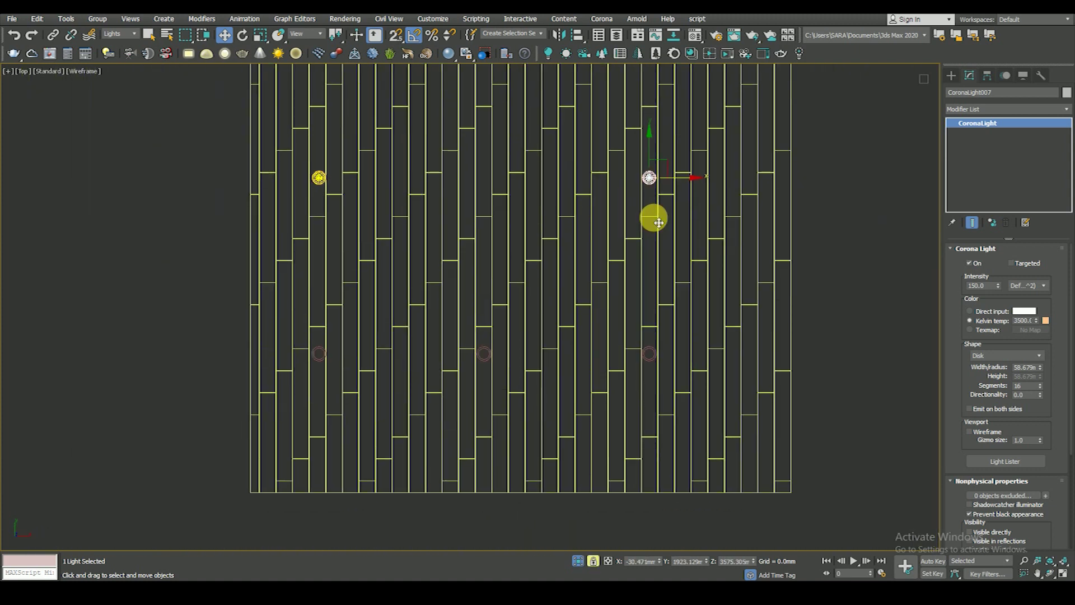
{"action": "left_click_drag", "start_coordinate": [659, 152], "coordinate": [650, 322], "text": "shift"}
{"action": "left_click", "coordinate": [537, 342]}
{"action": "scroll", "coordinate": [646, 356], "scroll_direction": "up", "scroll_amount": 6}
{"action": "scroll", "coordinate": [699, 312], "scroll_direction": "down", "scroll_amount": 3}
{"action": "scroll", "coordinate": [699, 313], "scroll_direction": "up", "scroll_amount": 3}
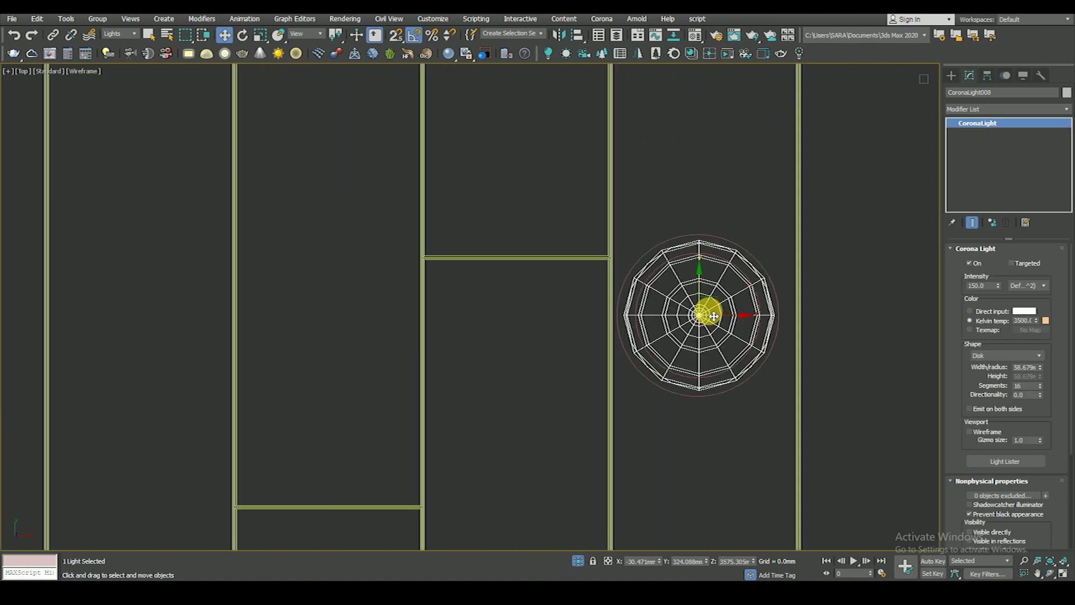
{"action": "scroll", "coordinate": [718, 310], "scroll_direction": "down", "scroll_amount": 3}
{"action": "scroll", "coordinate": [745, 297], "scroll_direction": "down", "scroll_amount": 2}
{"action": "left_click_drag", "start_coordinate": [752, 298], "coordinate": [535, 297], "text": "shift"}
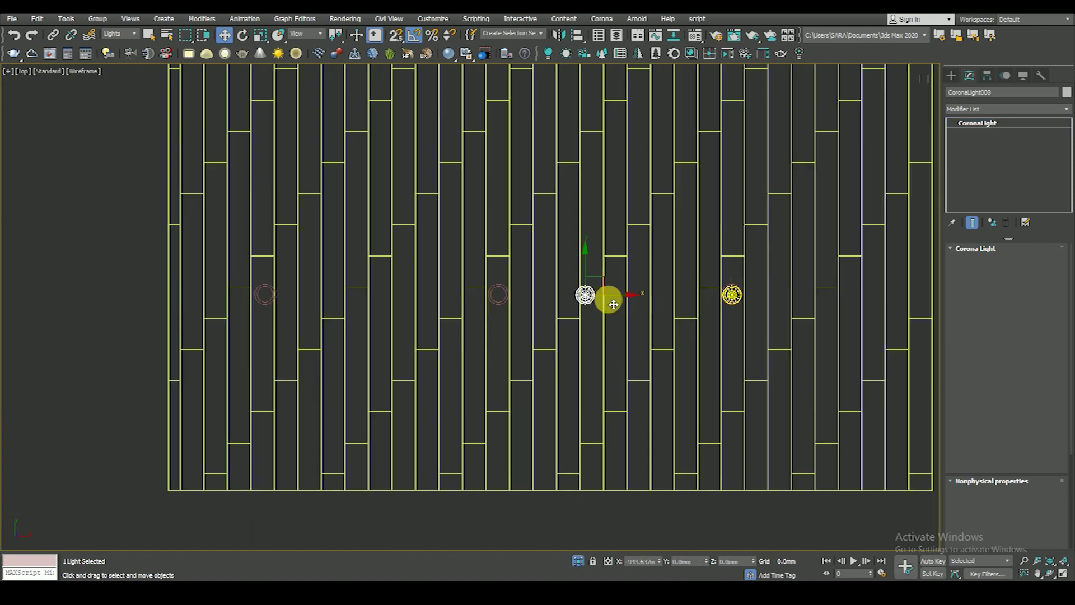
{"action": "left_click", "coordinate": [511, 342]}
{"action": "middle_click_drag", "start_coordinate": [514, 293], "coordinate": [620, 300]}
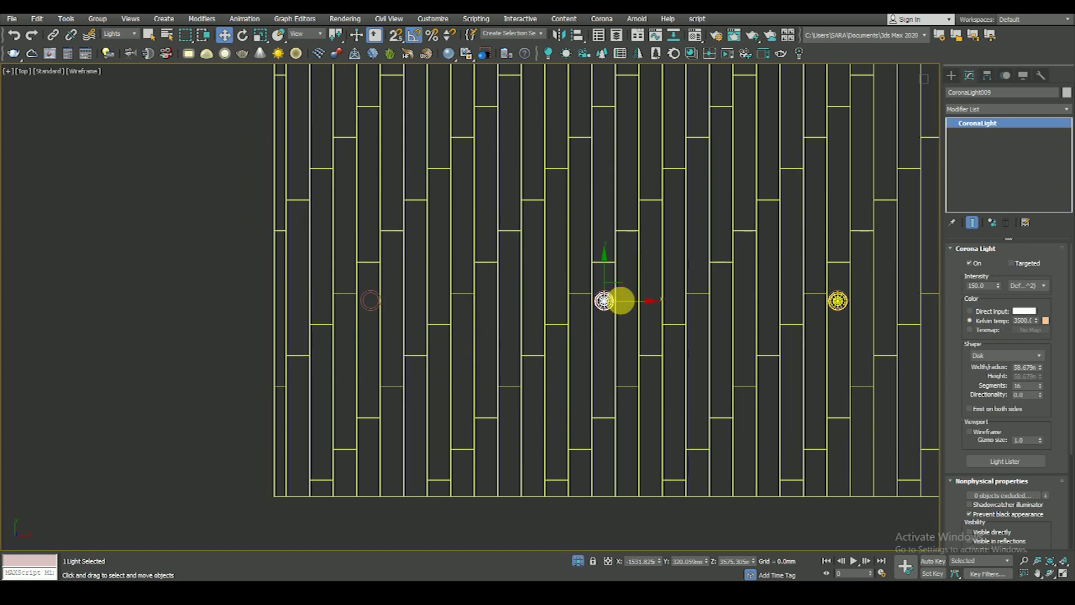
{"action": "left_click_drag", "start_coordinate": [619, 297], "coordinate": [384, 284], "text": "shift"}
- Confirm the last light copy and nudge it slightly up and right onto its fixture
{"action": "left_click", "coordinate": [537, 343]}
{"action": "scroll", "coordinate": [352, 290], "scroll_direction": "up", "scroll_amount": 8}
{"action": "scroll", "coordinate": [351, 290], "scroll_direction": "up", "scroll_amount": 2}
{"action": "left_click_drag", "start_coordinate": [569, 331], "coordinate": [581, 317]}
{"action": "scroll", "coordinate": [581, 317], "scroll_direction": "down", "scroll_amount": 5}
- In the Left view, select three lights and clone them sideways as a group
{"action": "key", "text": "l"}
{"action": "key", "text": "space"}
{"action": "key", "text": "t"}
{"action": "scroll", "coordinate": [547, 291], "scroll_direction": "down", "scroll_amount": 4}
{"action": "scroll", "coordinate": [547, 291], "scroll_direction": "up", "scroll_amount": 2}
{"action": "key", "text": "l"}
{"action": "key", "text": "z"}
{"action": "scroll", "coordinate": [550, 291], "scroll_direction": "down", "scroll_amount": 5}
{"action": "key", "text": "space"}
{"action": "left_click_drag", "start_coordinate": [554, 266], "coordinate": [456, 307]}
{"action": "middle_click_drag", "start_coordinate": [570, 303], "coordinate": [480, 312]}
{"action": "left_click_drag", "start_coordinate": [480, 313], "coordinate": [734, 314]}
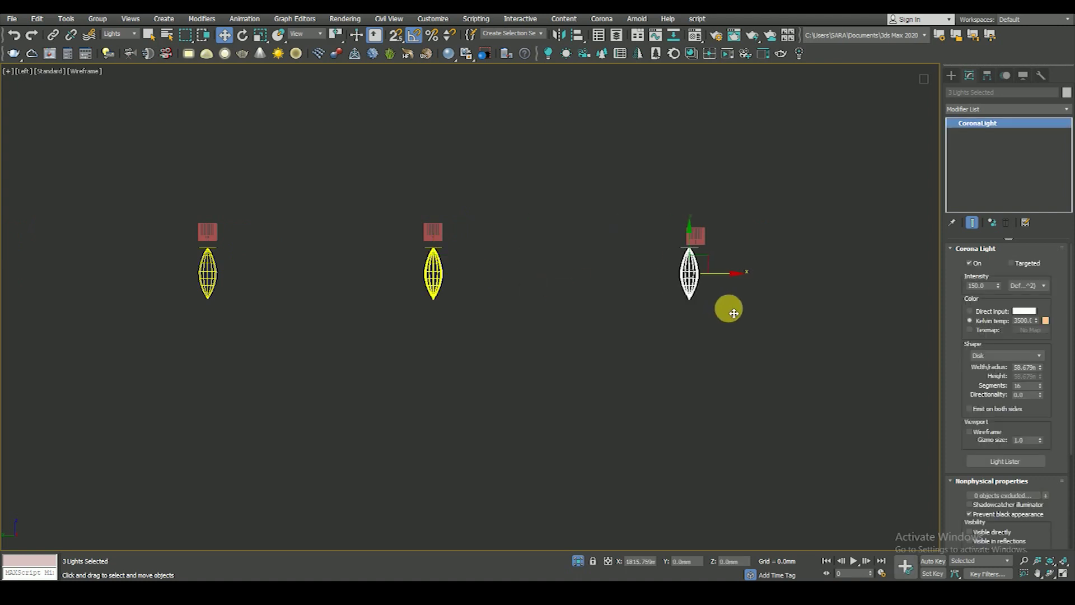
{"action": "left_click", "coordinate": [537, 343]}
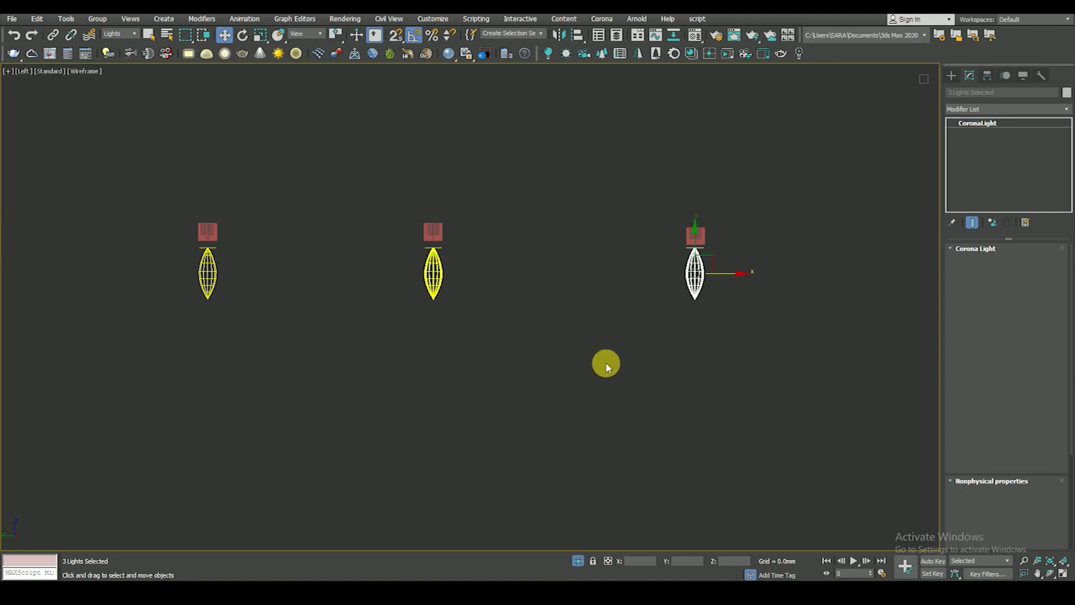
- In Top view, reposition the two entrance ceiling lights onto their fixtures
{"action": "key", "text": "t"}
{"action": "left_click", "coordinate": [552, 305]}
{"action": "scroll", "coordinate": [552, 304], "scroll_direction": "up", "scroll_amount": 2}
{"action": "scroll", "coordinate": [572, 297], "scroll_direction": "down", "scroll_amount": 3}
{"action": "left_click", "coordinate": [569, 289]}
{"action": "left_click", "coordinate": [473, 306]}
{"action": "scroll", "coordinate": [436, 269], "scroll_direction": "up", "scroll_amount": 5}
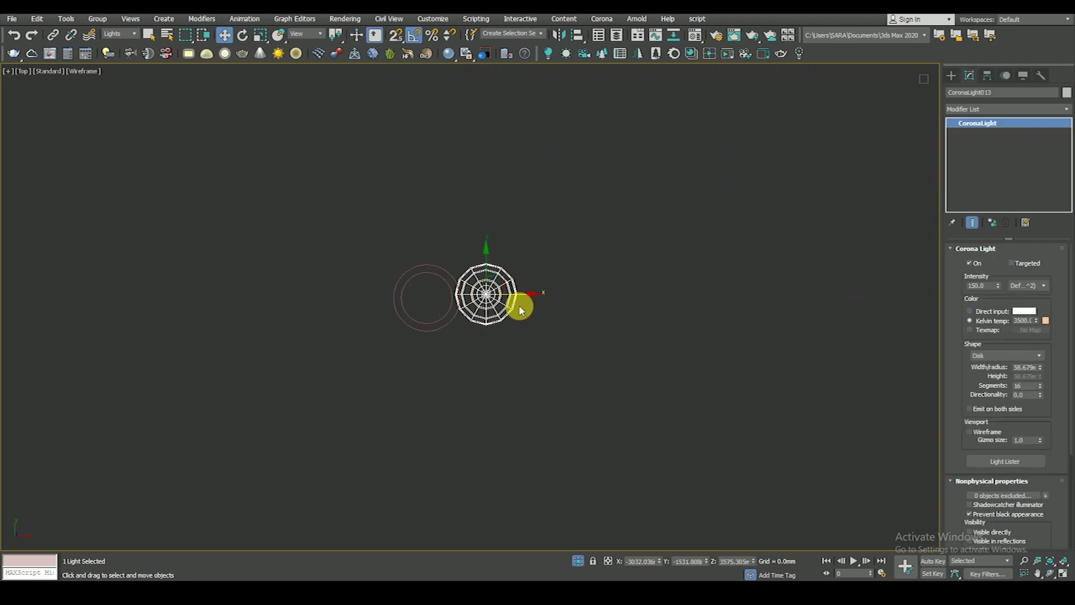
{"action": "mouse_move", "coordinate": [516, 307]}
{"action": "left_mouse_down"}
{"action": "mouse_move", "coordinate": [456, 314]}
{"action": "mouse_move", "coordinate": [583, 335]}
{"action": "left_mouse_up"}
{"action": "scroll", "coordinate": [537, 337], "scroll_direction": "down", "scroll_amount": 5}
{"action": "left_click", "coordinate": [537, 337]}
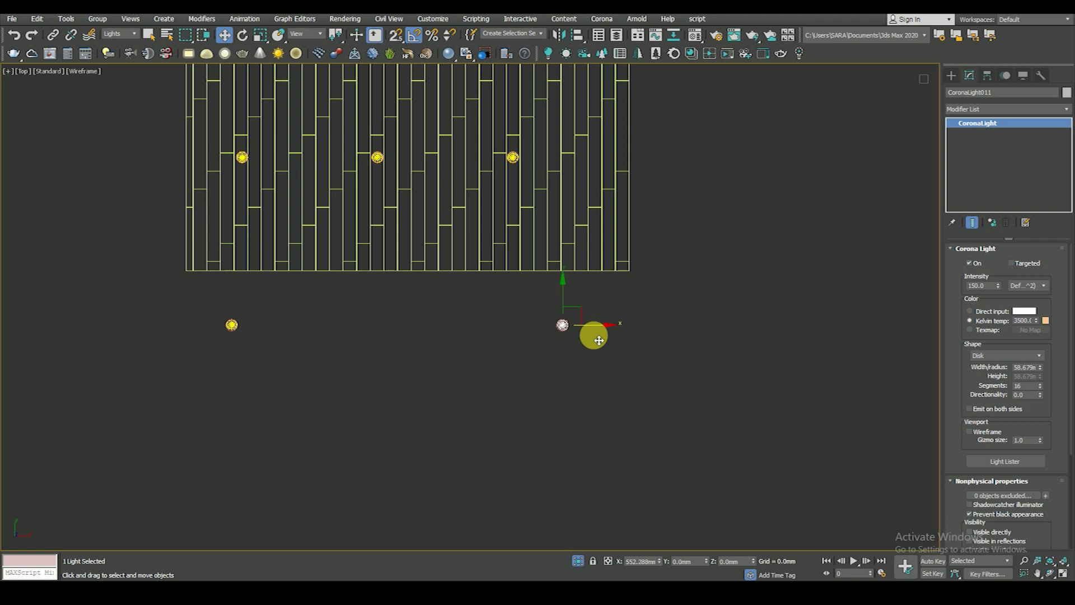
{"action": "left_click", "coordinate": [552, 343]}
{"action": "scroll", "coordinate": [566, 448], "scroll_direction": "down", "scroll_amount": 3}
- Exit isolation to show the whole house and restore the camera view beside the Top plan
{"action": "left_click", "coordinate": [577, 560]}
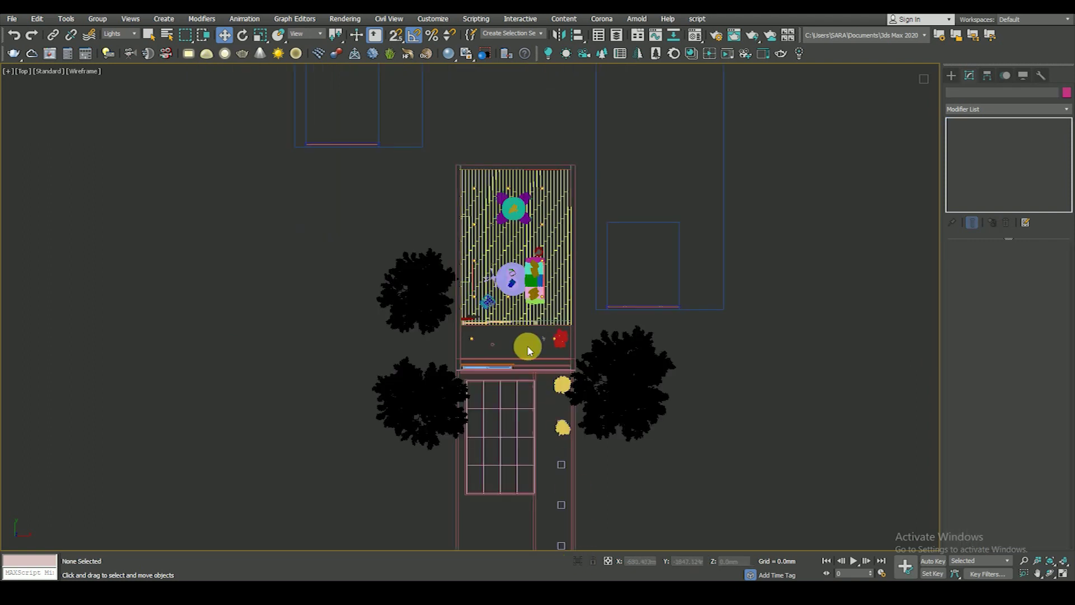
{"action": "scroll", "coordinate": [528, 351], "scroll_direction": "down", "scroll_amount": 2}
{"action": "scroll", "coordinate": [525, 330], "scroll_direction": "down", "scroll_amount": 3}
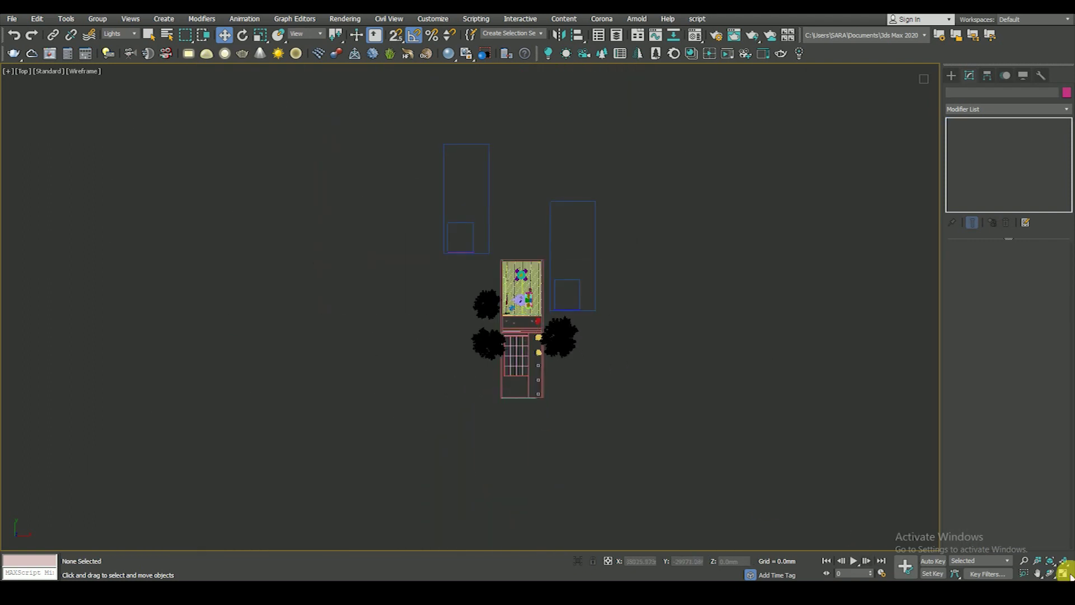
{"action": "left_click", "coordinate": [1064, 573]}
{"action": "left_click", "coordinate": [344, 18]}
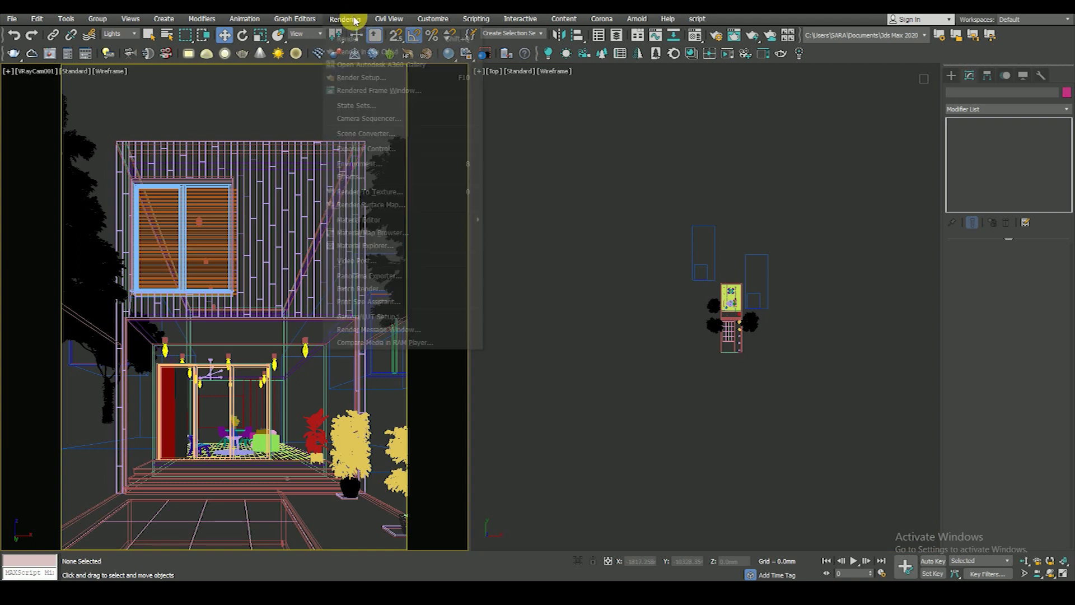
- Open Render Setup and show the Corona frame buffer, moved clear of the settings
{"action": "left_click", "coordinate": [358, 80]}
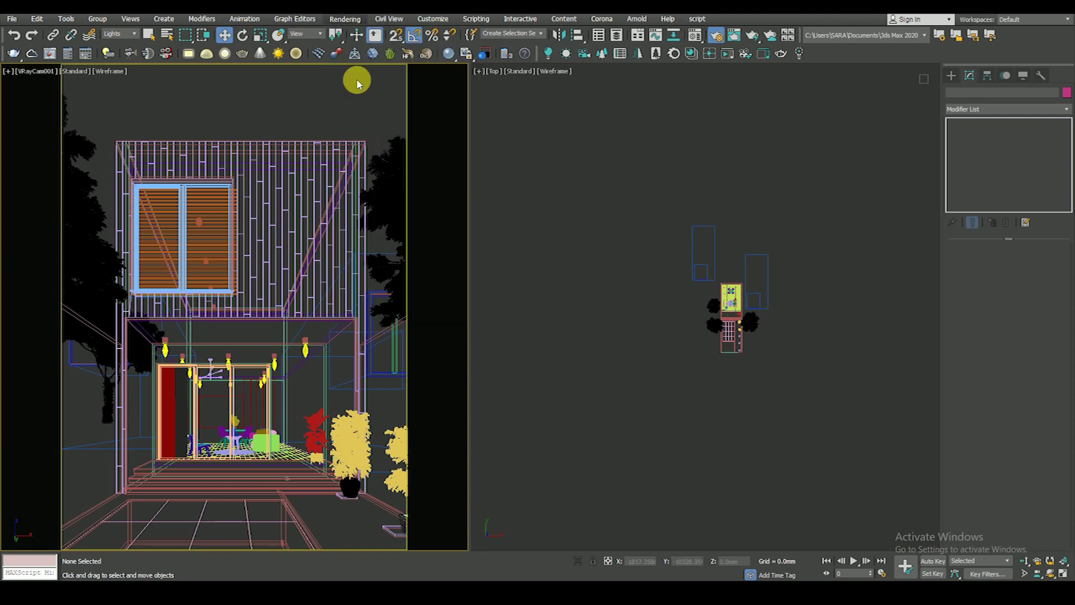
{"action": "left_click", "coordinate": [566, 165]}
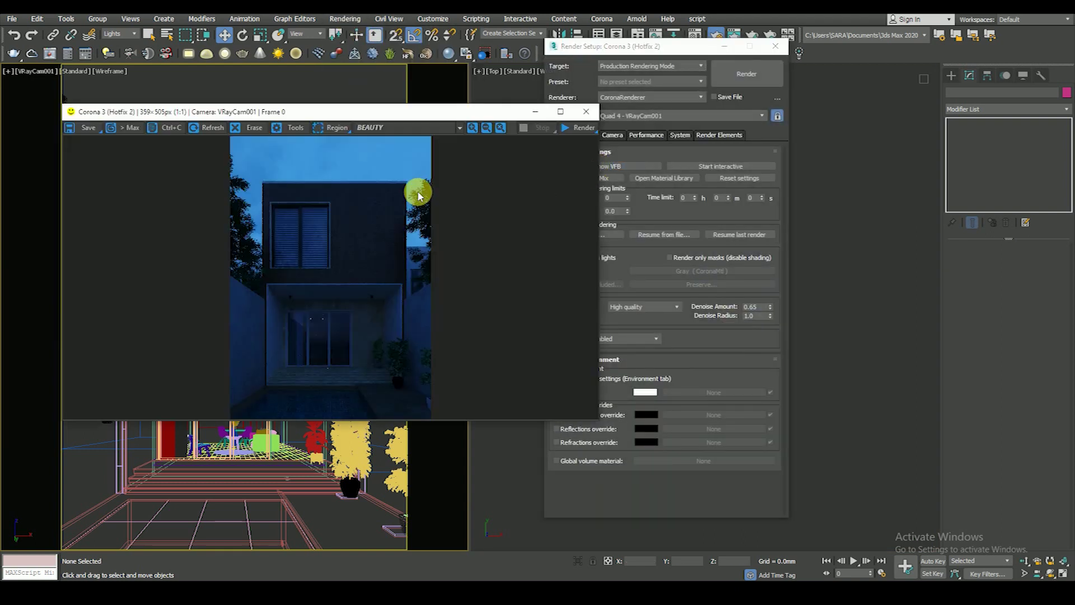
{"action": "left_click_drag", "start_coordinate": [378, 118], "coordinate": [317, 104]}
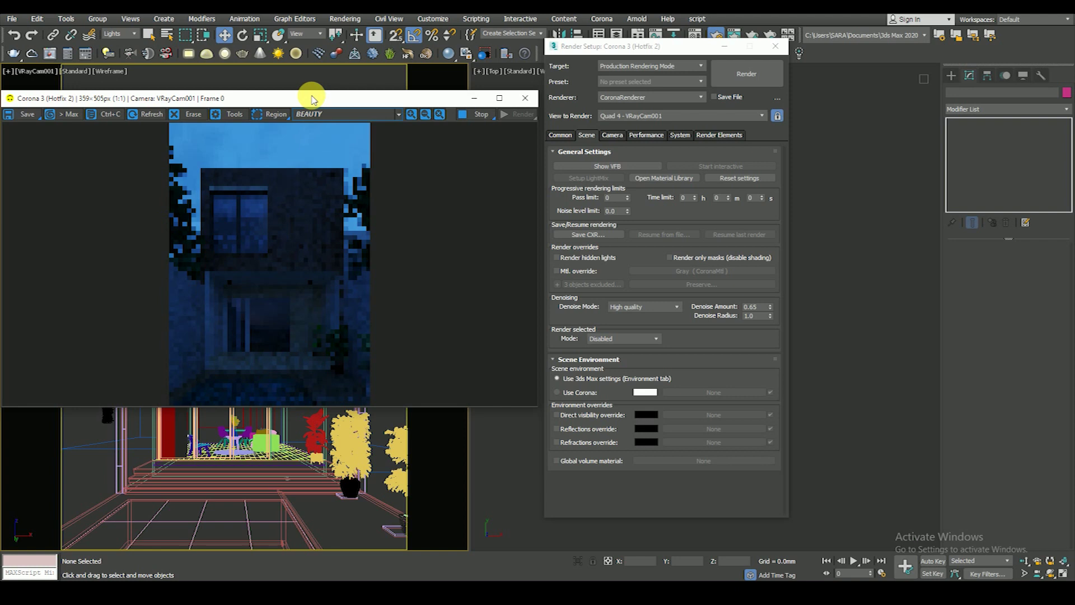
{"action": "left_click_drag", "start_coordinate": [312, 100], "coordinate": [280, 69]}
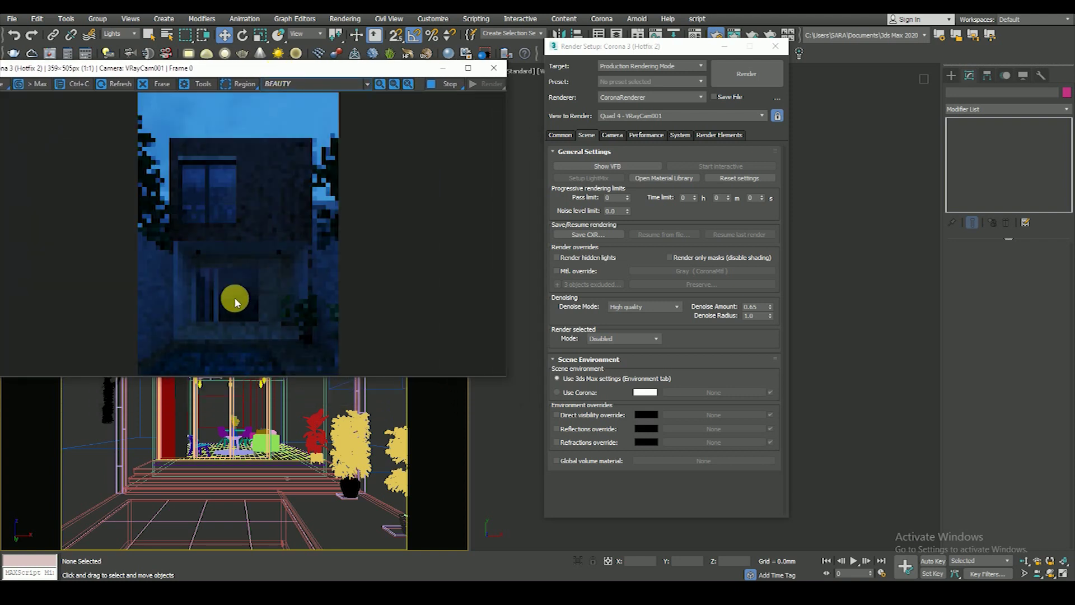
- Render only a region drawn around the entrance and its steps, then close Render Setup
{"action": "left_click_drag", "start_coordinate": [271, 345], "coordinate": [293, 344]}
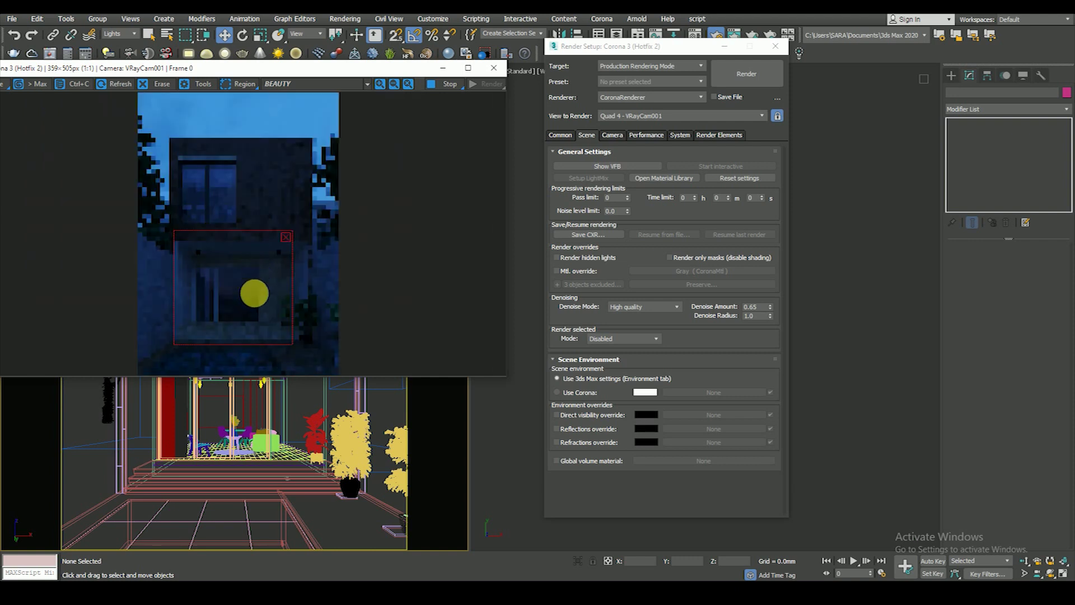
{"action": "left_click_drag", "start_coordinate": [295, 350], "coordinate": [324, 356]}
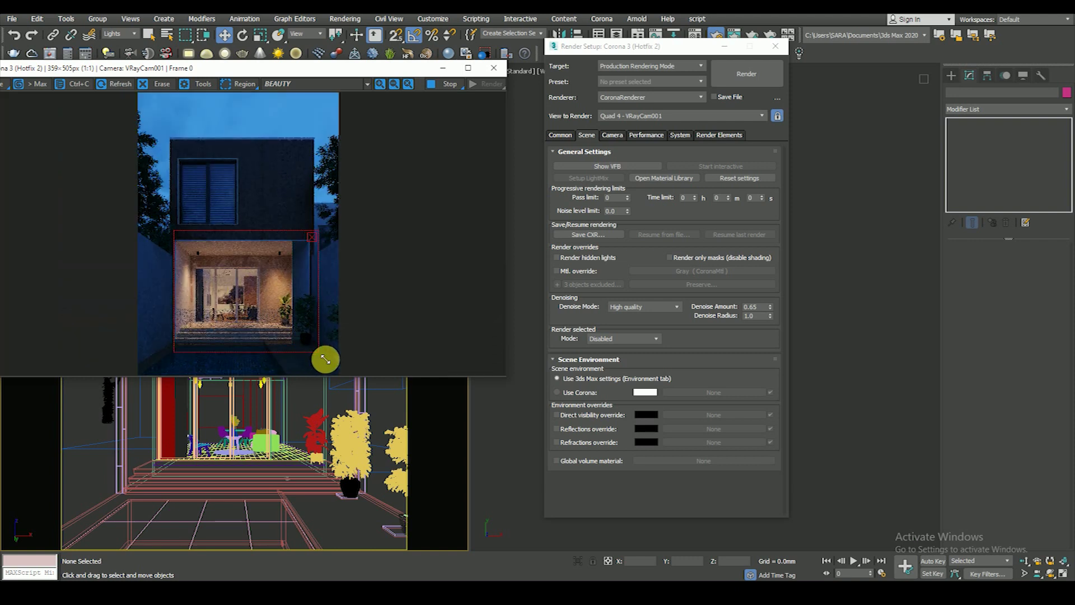
{"action": "scroll", "coordinate": [240, 307], "scroll_direction": "up", "scroll_amount": 1}
{"action": "scroll", "coordinate": [149, 192], "scroll_direction": "up", "scroll_amount": 1}
{"action": "scroll", "coordinate": [212, 237], "scroll_direction": "up", "scroll_amount": 1}
{"action": "scroll", "coordinate": [212, 237], "scroll_direction": "down", "scroll_amount": 3}
{"action": "left_click", "coordinate": [756, 82]}
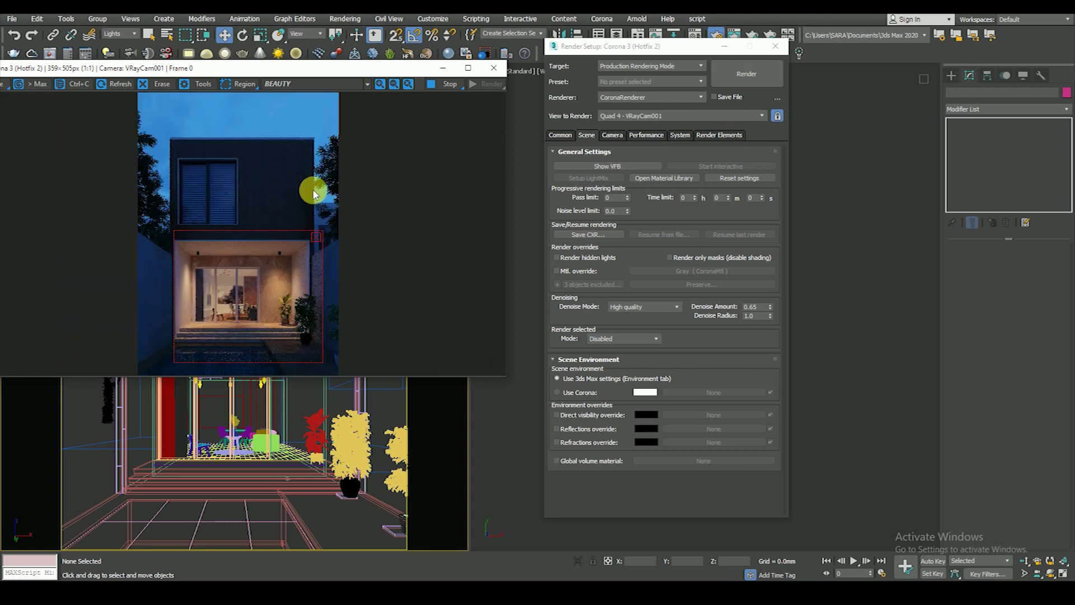
{"action": "key", "text": "F10"}
- Pan and zoom the Top view to recentre the house plan
{"action": "middle_click_drag", "start_coordinate": [645, 347], "coordinate": [622, 347]}
{"action": "scroll", "coordinate": [241, 299], "scroll_direction": "up", "scroll_amount": 2}
{"action": "scroll", "coordinate": [269, 292], "scroll_direction": "down", "scroll_amount": 2}
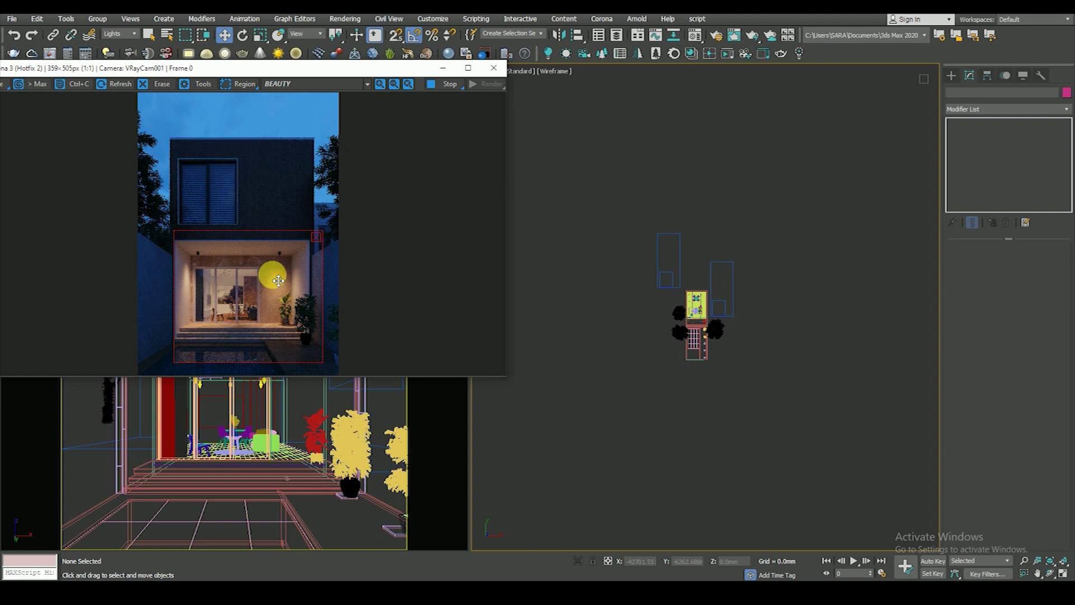
{"action": "scroll", "coordinate": [336, 263], "scroll_direction": "up", "scroll_amount": 2}
{"action": "scroll", "coordinate": [372, 185], "scroll_direction": "up", "scroll_amount": 2}
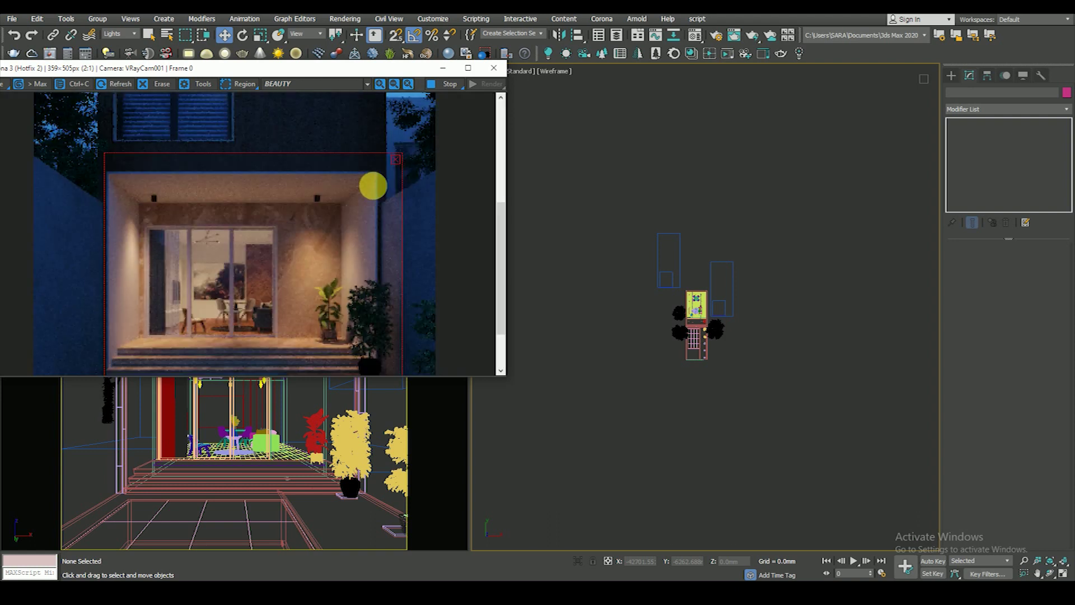
{"action": "scroll", "coordinate": [372, 185], "scroll_direction": "down", "scroll_amount": 4}
{"action": "middle_click_drag", "start_coordinate": [612, 337], "coordinate": [670, 337]}
{"action": "scroll", "coordinate": [711, 339], "scroll_direction": "up", "scroll_amount": 3}
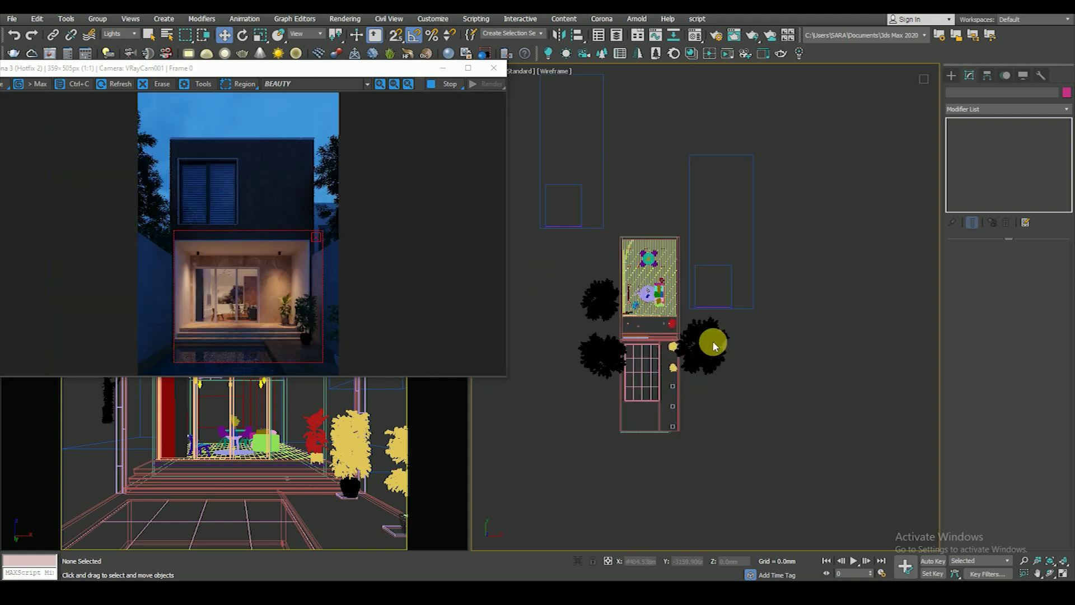
{"action": "scroll", "coordinate": [725, 331], "scroll_direction": "up", "scroll_amount": 3}
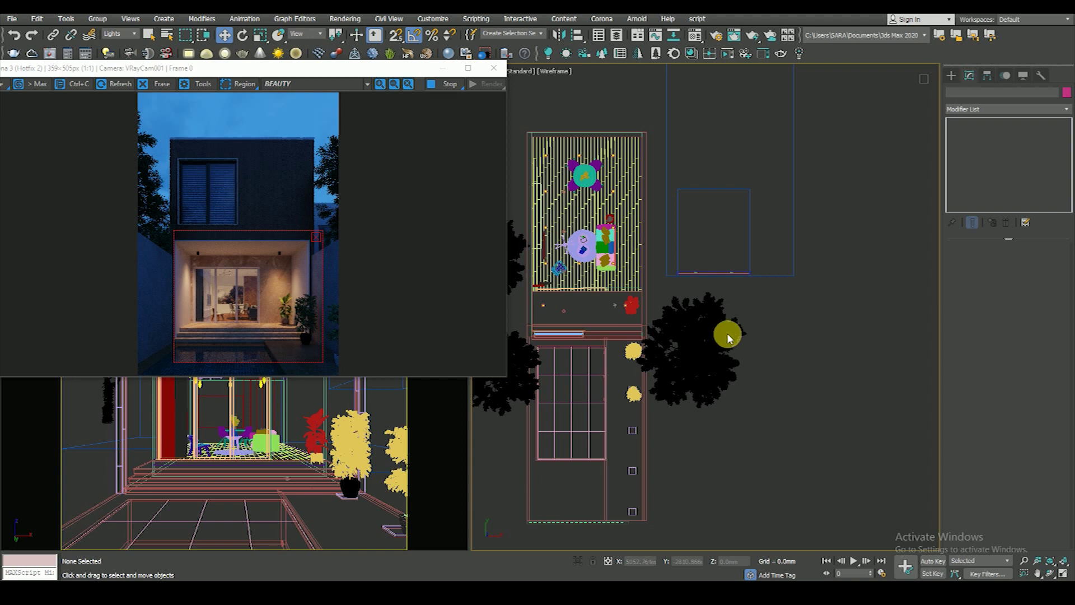
{"action": "scroll", "coordinate": [711, 359], "scroll_direction": "up", "scroll_amount": 2}
{"action": "middle_click_drag", "start_coordinate": [732, 334], "coordinate": [764, 272]}
{"action": "scroll", "coordinate": [765, 272], "scroll_direction": "down", "scroll_amount": 2}
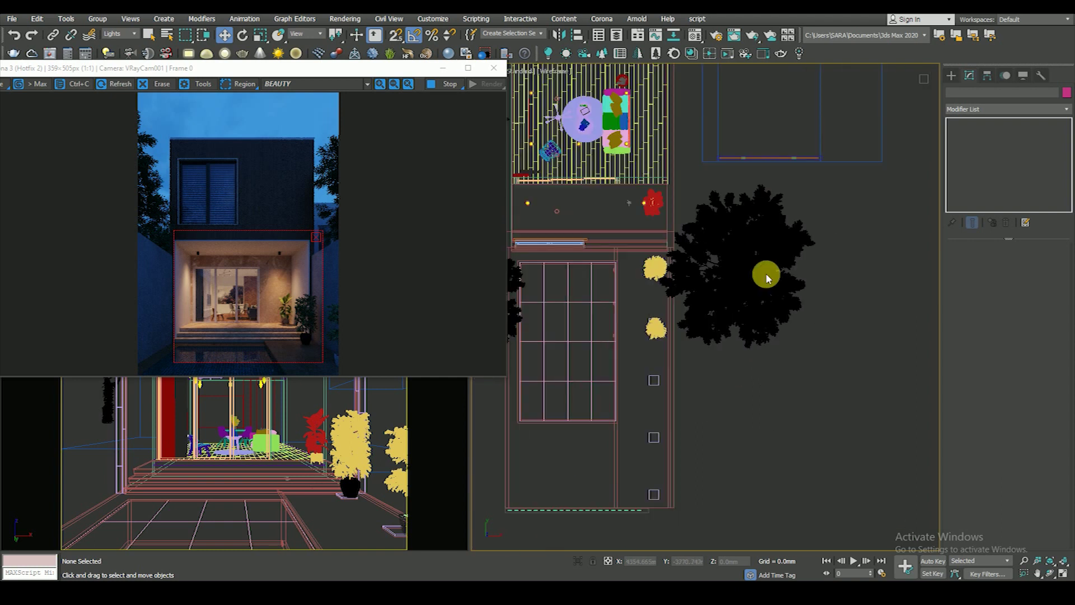
{"action": "scroll", "coordinate": [745, 323], "scroll_direction": "down", "scroll_amount": 3}
{"action": "scroll", "coordinate": [735, 316], "scroll_direction": "up", "scroll_amount": 2}
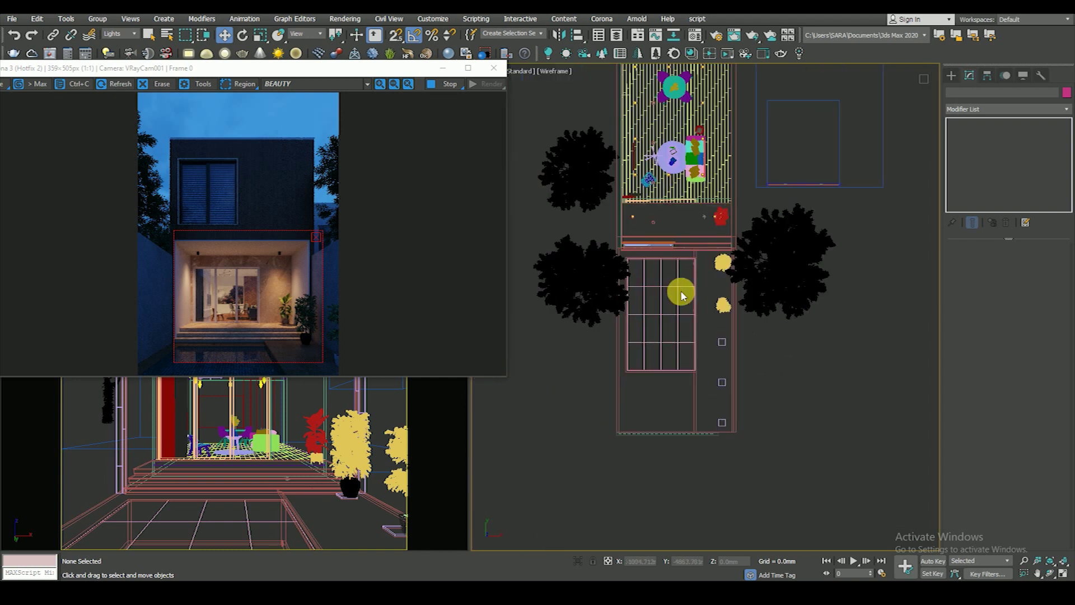
{"action": "middle_click_drag", "start_coordinate": [679, 293], "coordinate": [673, 340]}
- Show the Front elevation, extend the render region upward, and select a porch downlight
{"action": "key", "text": "f"}
{"action": "left_click_drag", "start_coordinate": [257, 231], "coordinate": [259, 152]}
{"action": "scroll", "coordinate": [698, 332], "scroll_direction": "up", "scroll_amount": 3}
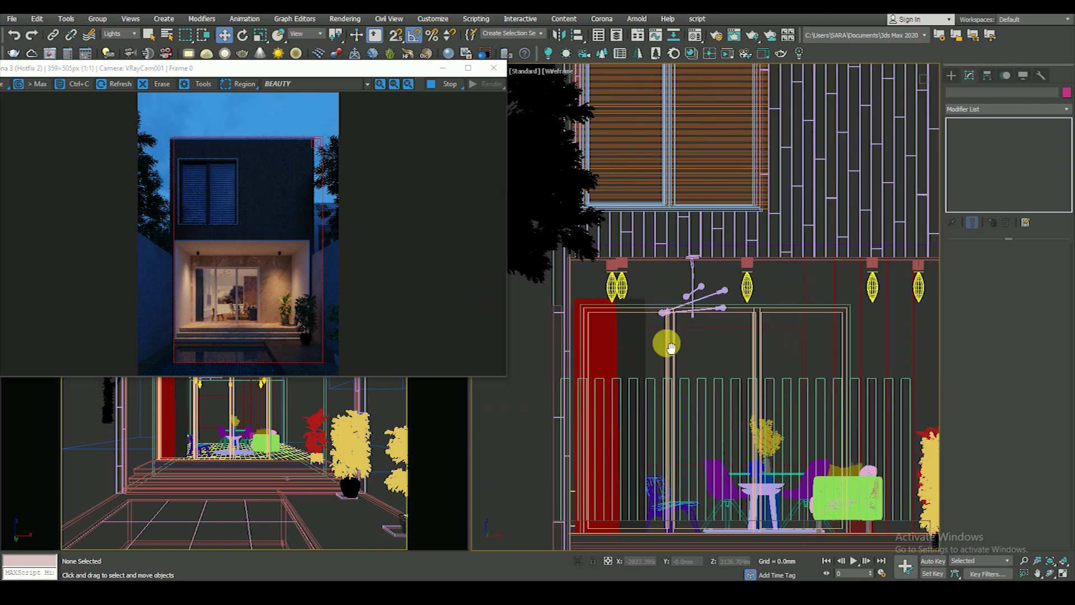
{"action": "scroll", "coordinate": [666, 339], "scroll_direction": "up", "scroll_amount": 3}
{"action": "left_click", "coordinate": [665, 337]}
- Clone the porch downlight as an Instance up to the upper-floor window
{"action": "scroll", "coordinate": [699, 437], "scroll_direction": "down", "scroll_amount": 2}
{"action": "middle_click_drag", "start_coordinate": [699, 437], "coordinate": [699, 445]}
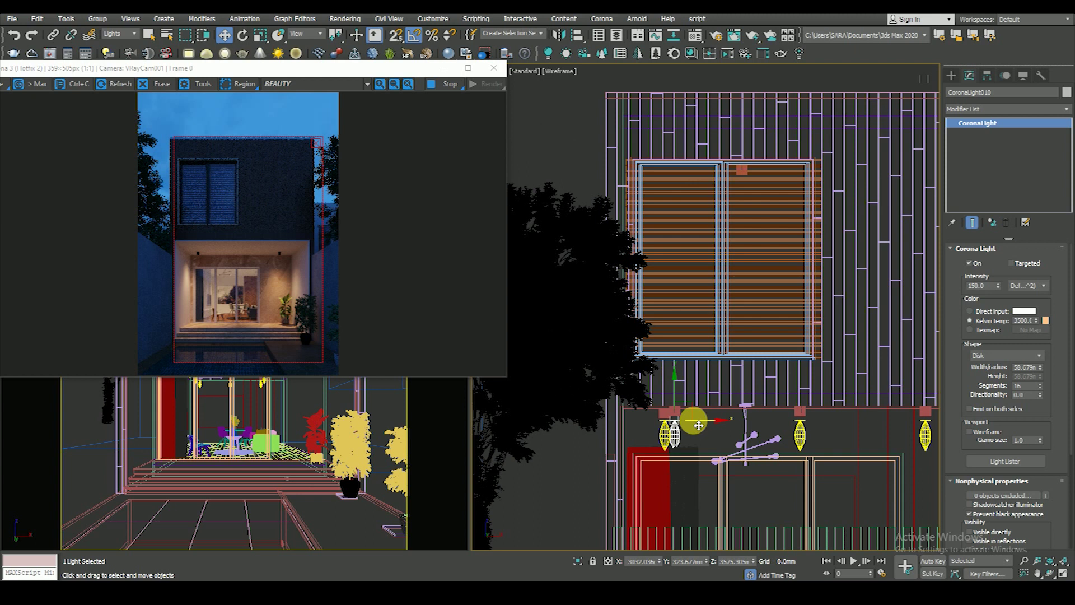
{"action": "left_click_drag", "start_coordinate": [698, 413], "coordinate": [756, 170], "text": "shift"}
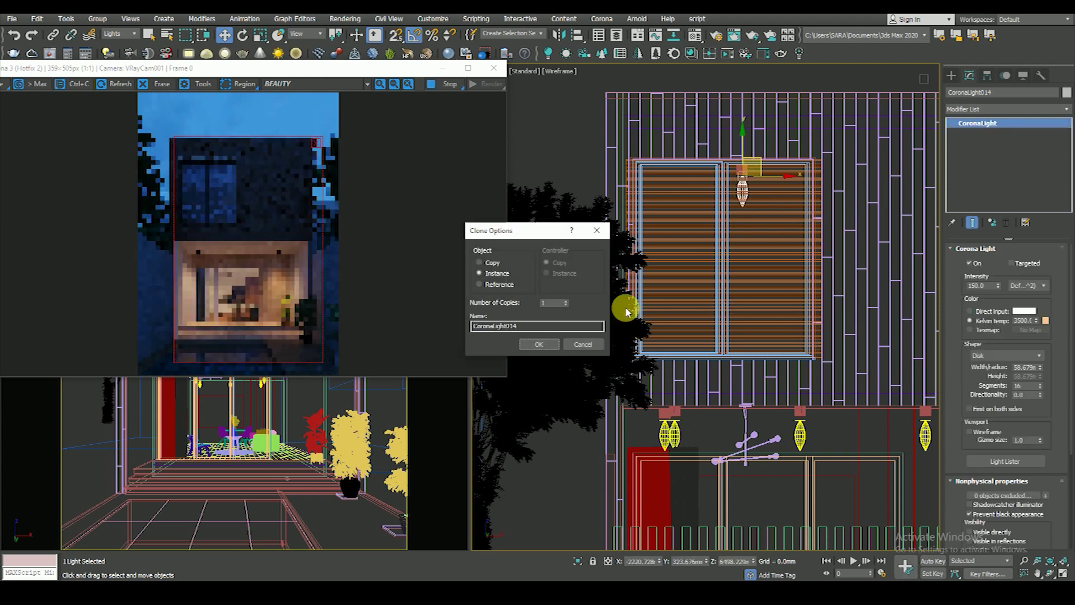
{"action": "left_click", "coordinate": [539, 345]}
- In Top view, add another instanced light copy beside the chair
{"action": "key", "text": "t"}
{"action": "scroll", "coordinate": [738, 342], "scroll_direction": "down", "scroll_amount": 5}
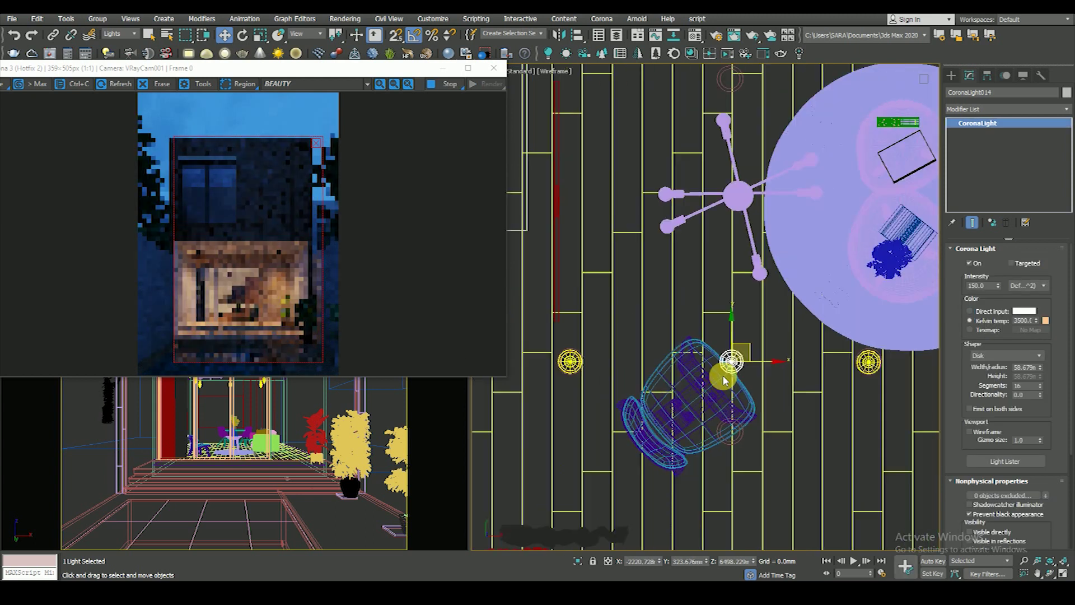
{"action": "scroll", "coordinate": [725, 403], "scroll_direction": "down", "scroll_amount": 3}
{"action": "scroll", "coordinate": [728, 369], "scroll_direction": "up", "scroll_amount": 1}
{"action": "scroll", "coordinate": [728, 369], "scroll_direction": "up", "scroll_amount": 3}
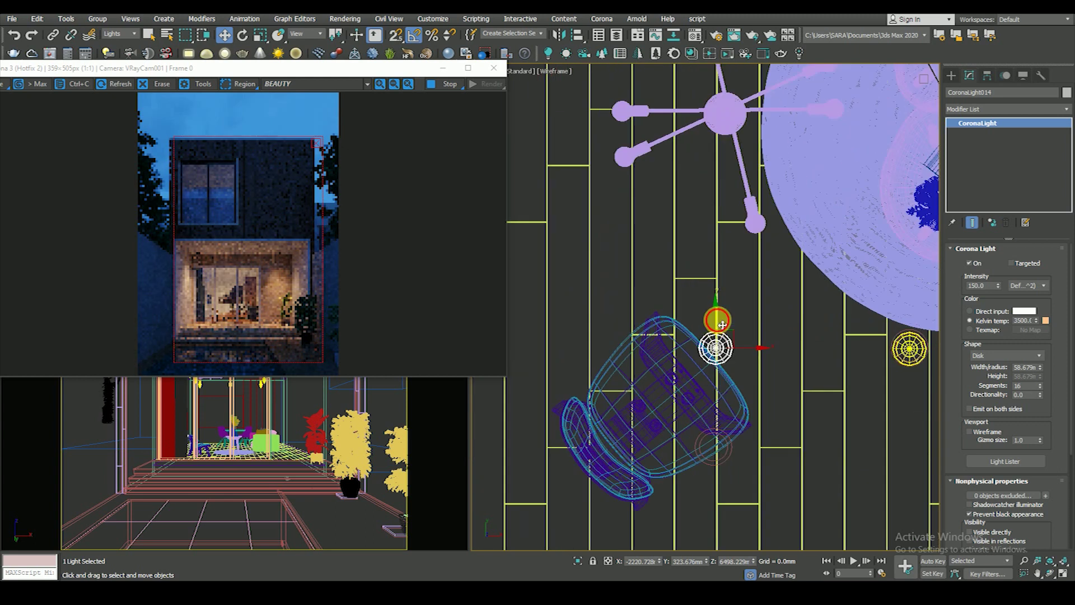
{"action": "mouse_move", "coordinate": [714, 343]}
{"action": "left_mouse_down"}
{"action": "mouse_move", "coordinate": [723, 440]}
{"action": "mouse_move", "coordinate": [728, 163]}
{"action": "left_mouse_up"}
{"action": "scroll", "coordinate": [723, 439], "scroll_direction": "down", "scroll_amount": 1}
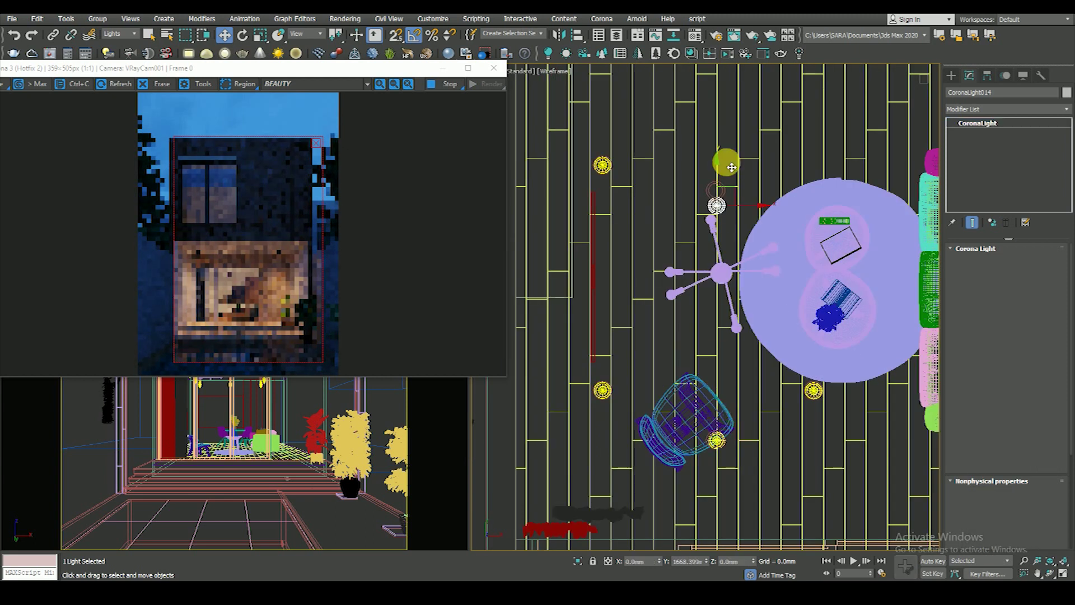
{"action": "left_click", "coordinate": [552, 343]}
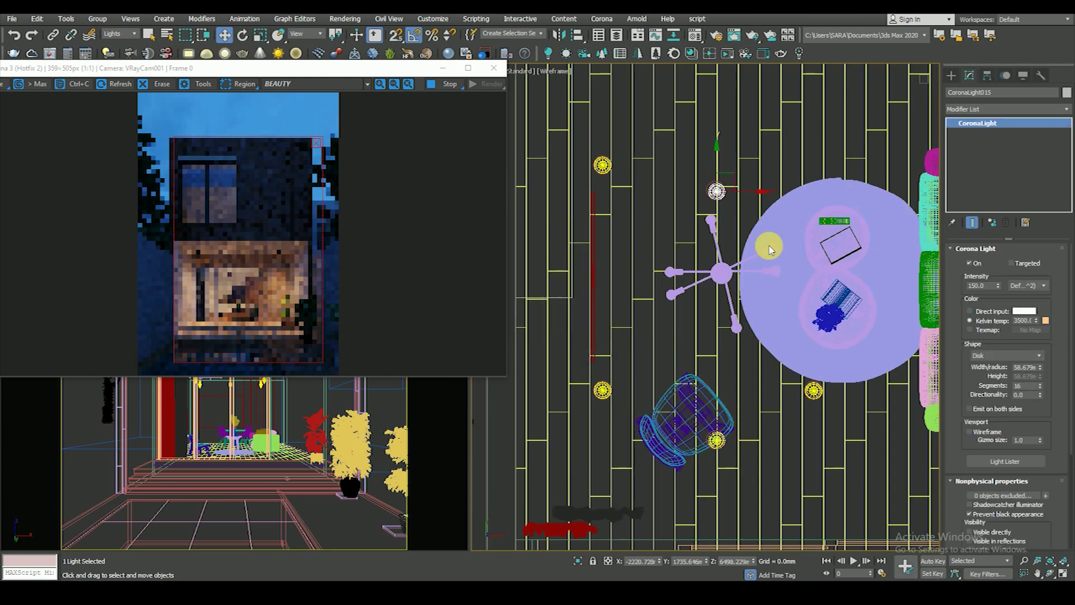
- Add a third instanced light copy further up the room
{"action": "middle_click_drag", "start_coordinate": [710, 287], "coordinate": [692, 409]}
{"action": "scroll", "coordinate": [693, 409], "scroll_direction": "down", "scroll_amount": 1}
{"action": "scroll", "coordinate": [683, 369], "scroll_direction": "down", "scroll_amount": 1}
{"action": "left_click_drag", "start_coordinate": [684, 365], "coordinate": [684, 178], "text": "shift"}
{"action": "left_click", "coordinate": [550, 342]}
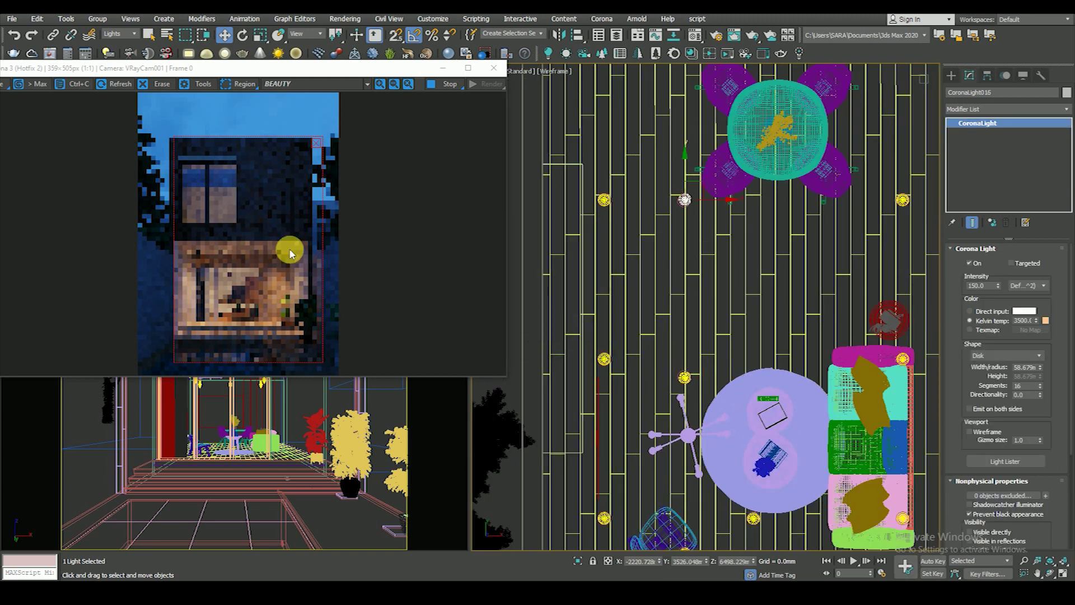
{"action": "scroll", "coordinate": [187, 168], "scroll_direction": "up", "scroll_amount": 1}
{"action": "scroll", "coordinate": [247, 204], "scroll_direction": "up", "scroll_amount": 1}
{"action": "scroll", "coordinate": [247, 202], "scroll_direction": "down", "scroll_amount": 1}
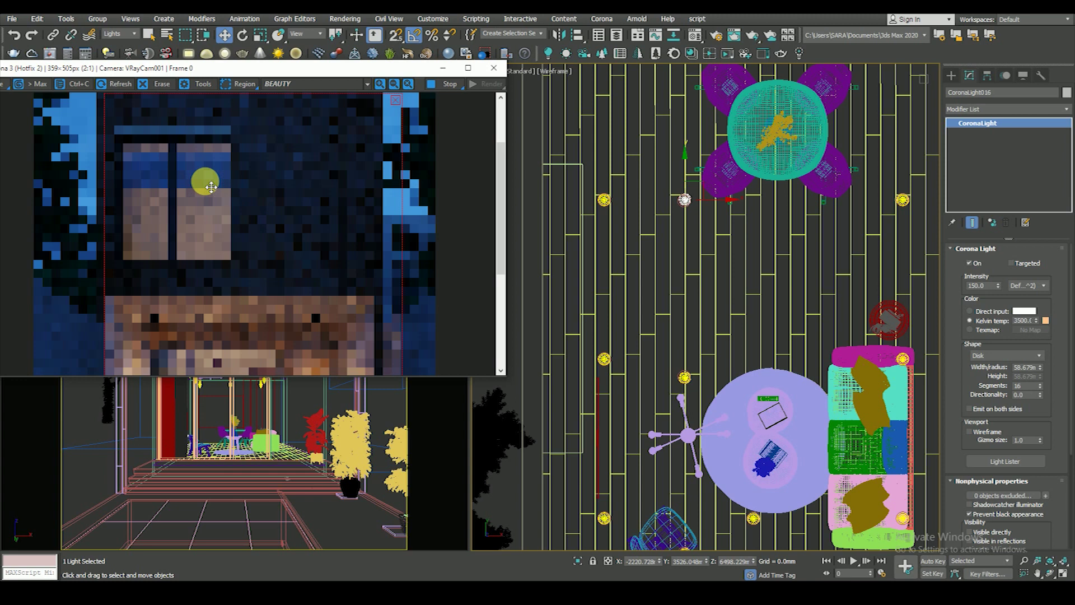
{"action": "scroll", "coordinate": [211, 186], "scroll_direction": "down", "scroll_amount": 1}
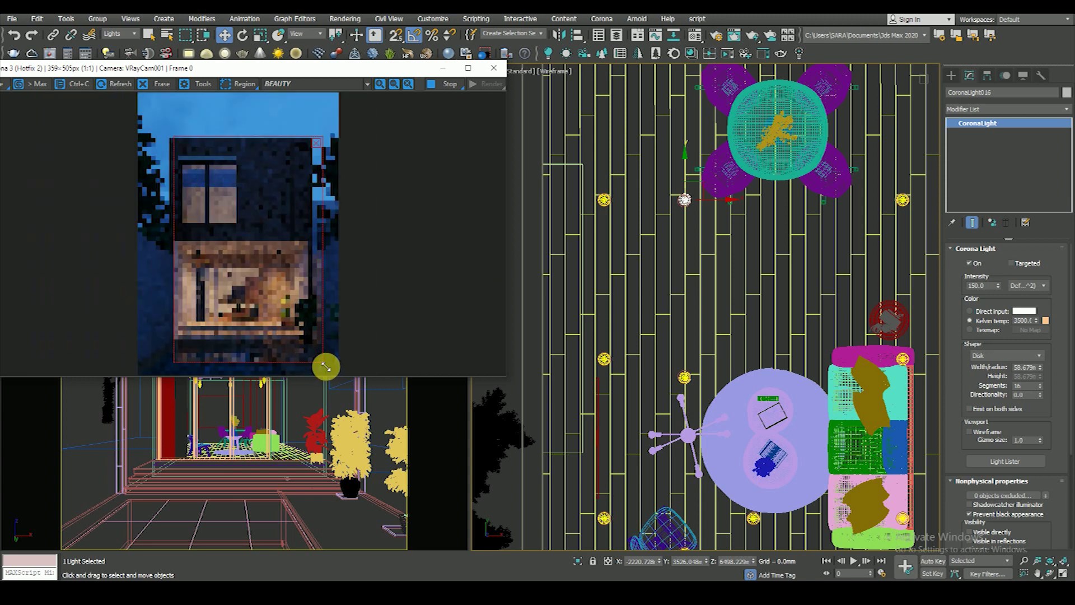
{"action": "scroll", "coordinate": [240, 235], "scroll_direction": "up", "scroll_amount": 4}
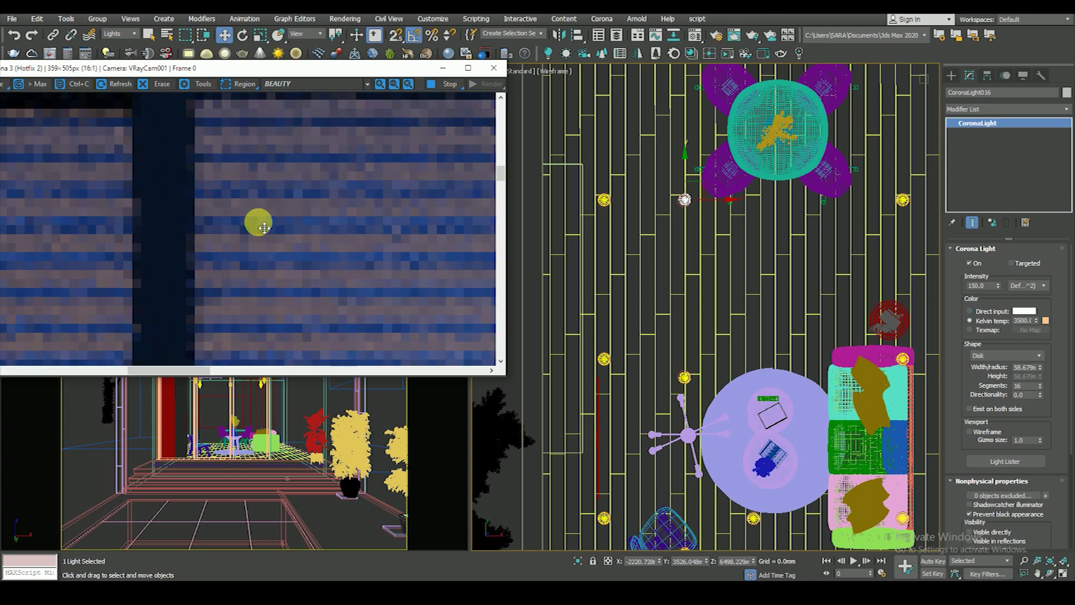
{"action": "scroll", "coordinate": [254, 225], "scroll_direction": "down", "scroll_amount": 4}
{"action": "scroll", "coordinate": [213, 219], "scroll_direction": "up", "scroll_amount": 3}
{"action": "scroll", "coordinate": [234, 260], "scroll_direction": "down", "scroll_amount": 3}
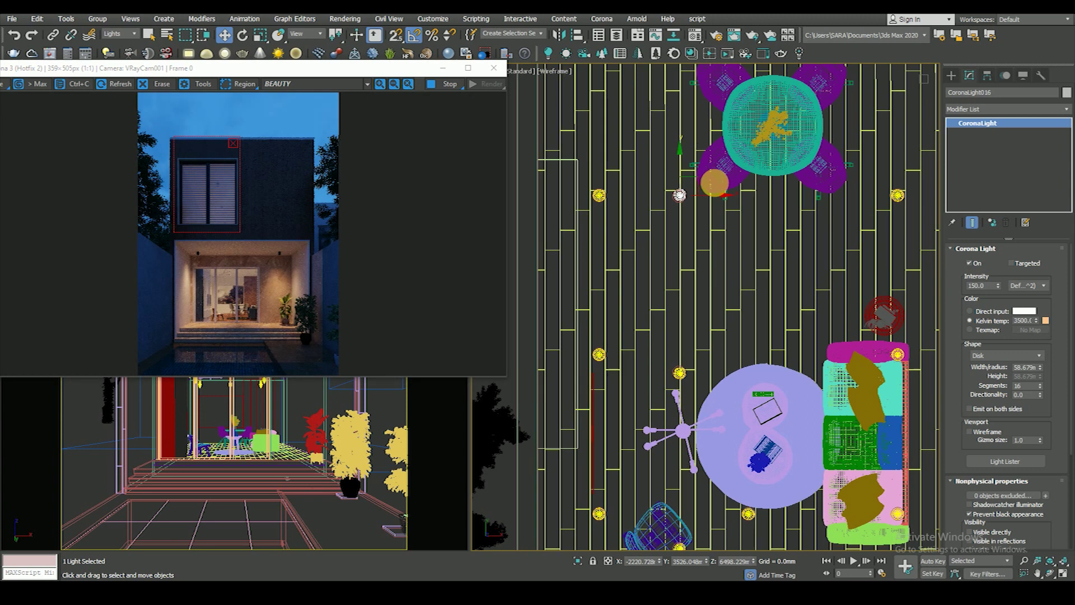
- Deselect the light and view the house in a shaded Front elevation
{"action": "scroll", "coordinate": [714, 187], "scroll_direction": "down", "scroll_amount": 5}
{"action": "left_click", "coordinate": [711, 381]}
{"action": "mouse_move", "coordinate": [714, 381]}
{"action": "middle_mouse_down"}
{"action": "mouse_move", "coordinate": [687, 297]}
{"action": "mouse_move", "coordinate": [690, 226]}
{"action": "middle_mouse_up"}
{"action": "scroll", "coordinate": [688, 297], "scroll_direction": "up", "scroll_amount": 2}
{"action": "scroll", "coordinate": [666, 283], "scroll_direction": "down", "scroll_amount": 4}
{"action": "key", "text": "f"}
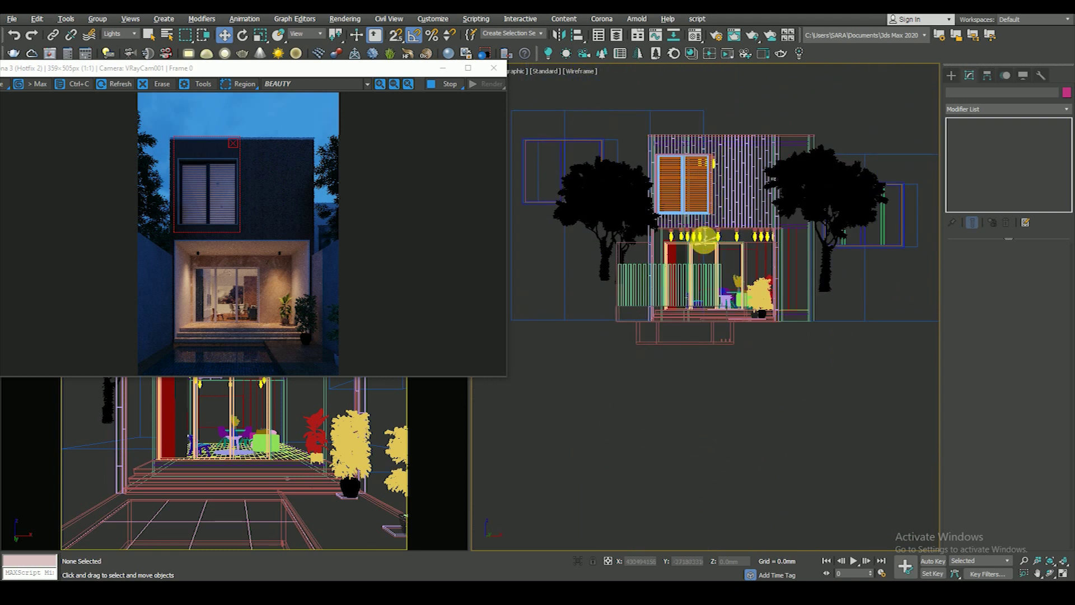
{"action": "scroll", "coordinate": [692, 230], "scroll_direction": "up", "scroll_amount": 5}
{"action": "scroll", "coordinate": [695, 247], "scroll_direction": "up", "scroll_amount": 3}
{"action": "key", "text": "F3"}
{"action": "scroll", "coordinate": [697, 256], "scroll_direction": "up", "scroll_amount": 2}
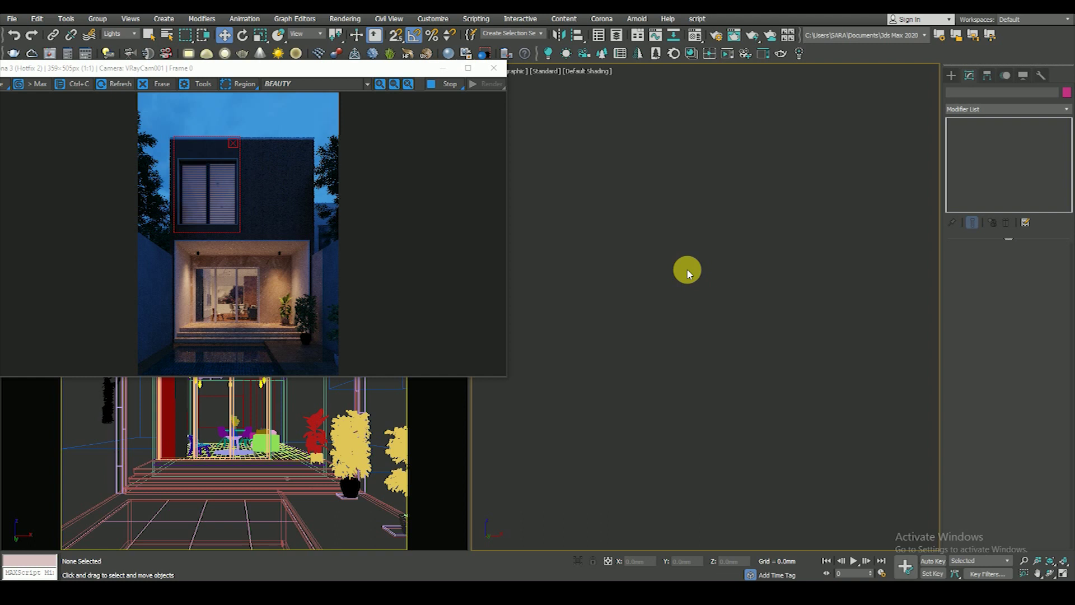
{"action": "scroll", "coordinate": [688, 271], "scroll_direction": "up", "scroll_amount": 5}
{"action": "scroll", "coordinate": [667, 336], "scroll_direction": "up", "scroll_amount": 3}
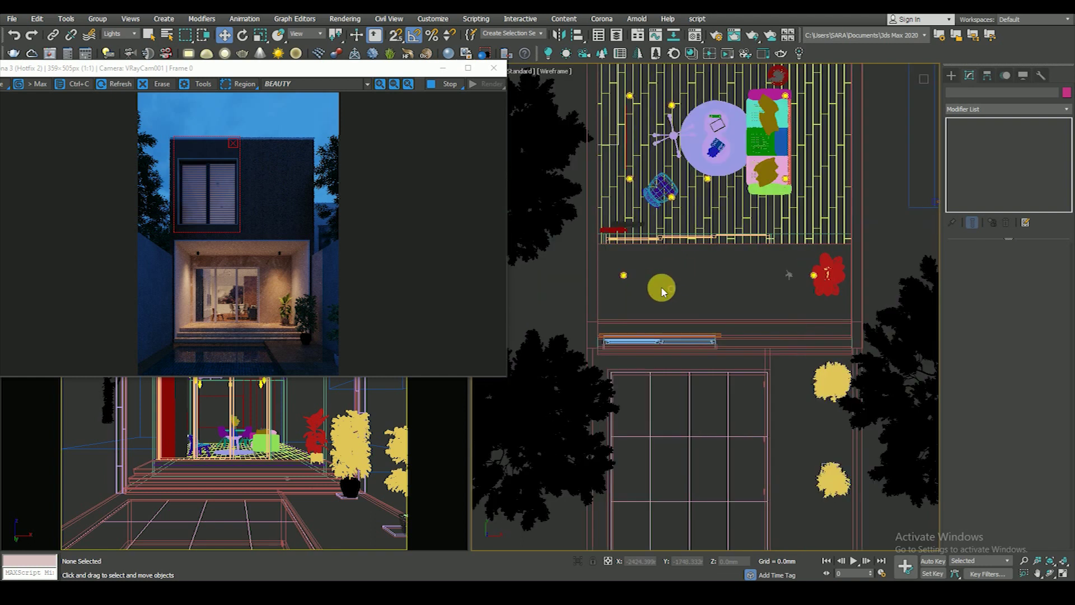
{"action": "scroll", "coordinate": [660, 288], "scroll_direction": "up", "scroll_amount": 2}
{"action": "scroll", "coordinate": [694, 316], "scroll_direction": "down", "scroll_amount": 2}
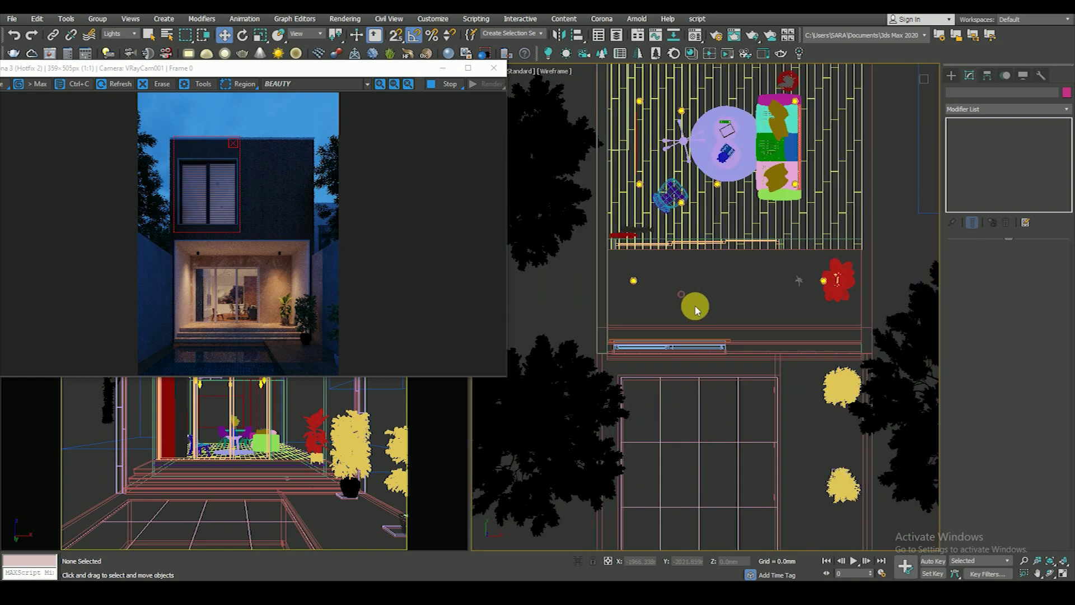
{"action": "scroll", "coordinate": [692, 307], "scroll_direction": "down", "scroll_amount": 1}
{"action": "scroll", "coordinate": [693, 307], "scroll_direction": "down", "scroll_amount": 1}
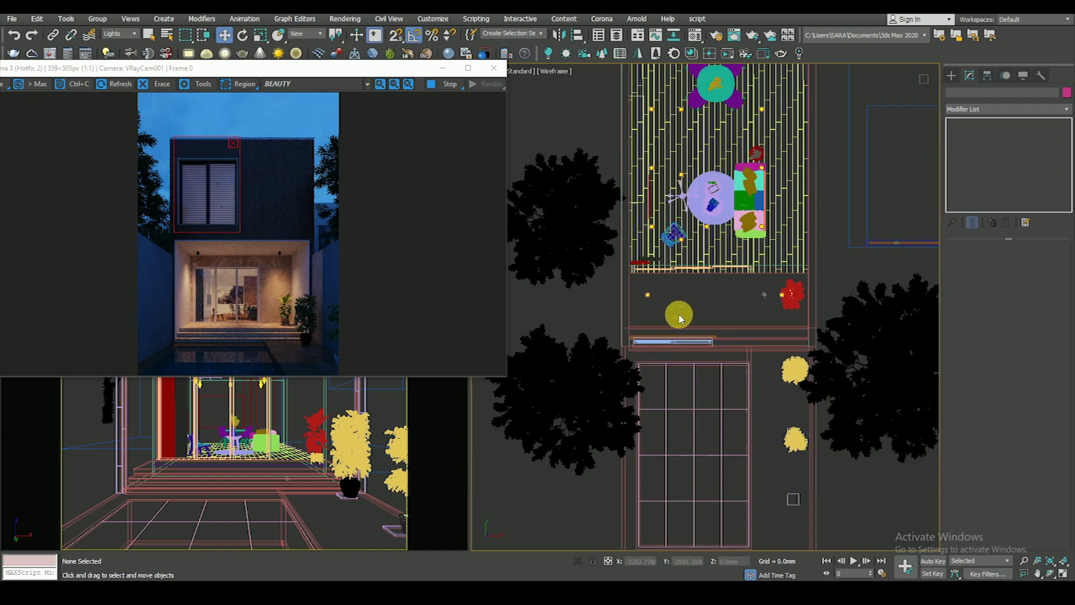
- Set the Selection Filter to All and select one of the disk lights
{"action": "left_click", "coordinate": [125, 36]}
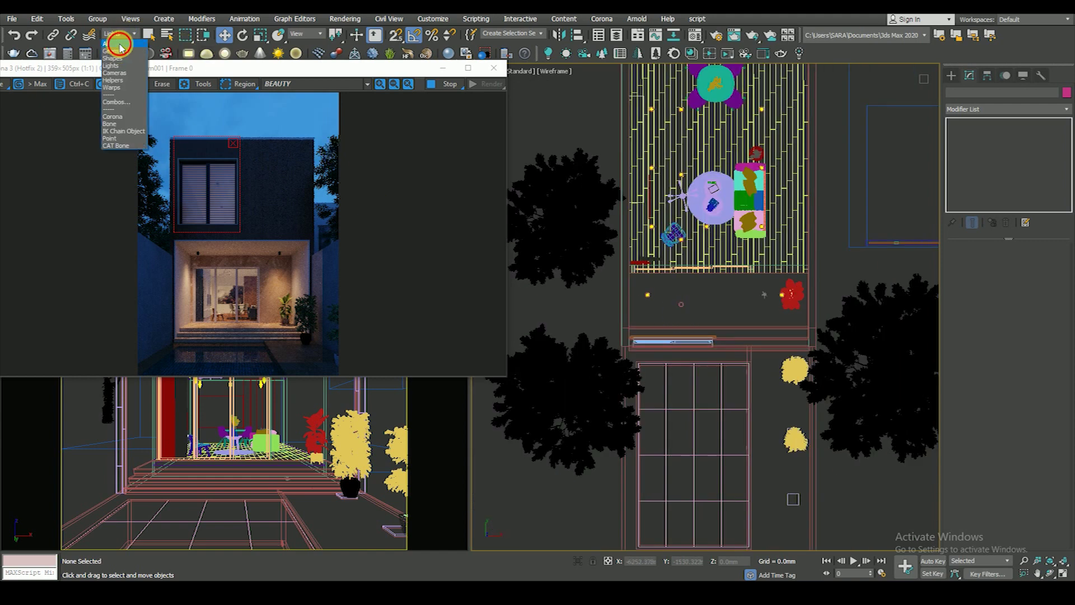
{"action": "left_click", "coordinate": [683, 314]}
{"action": "middle_click_drag", "start_coordinate": [708, 341], "coordinate": [728, 283], "text": "alt"}
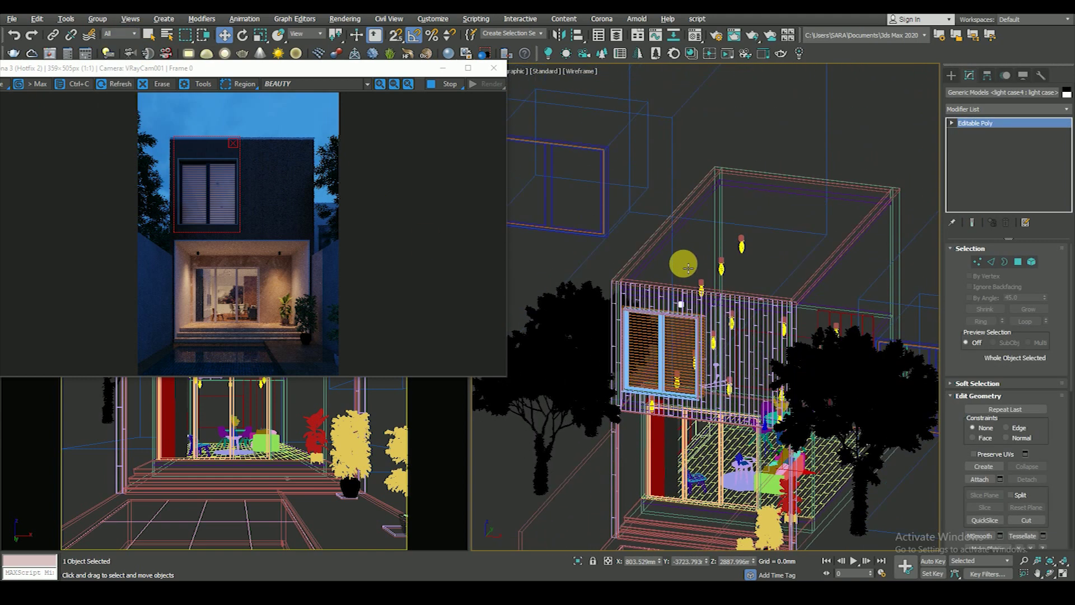
{"action": "scroll", "coordinate": [728, 283], "scroll_direction": "up", "scroll_amount": 3}
{"action": "left_click", "coordinate": [739, 269]}
- In Top view, clone the disk light as an Instance further down the plan
{"action": "key", "text": "t"}
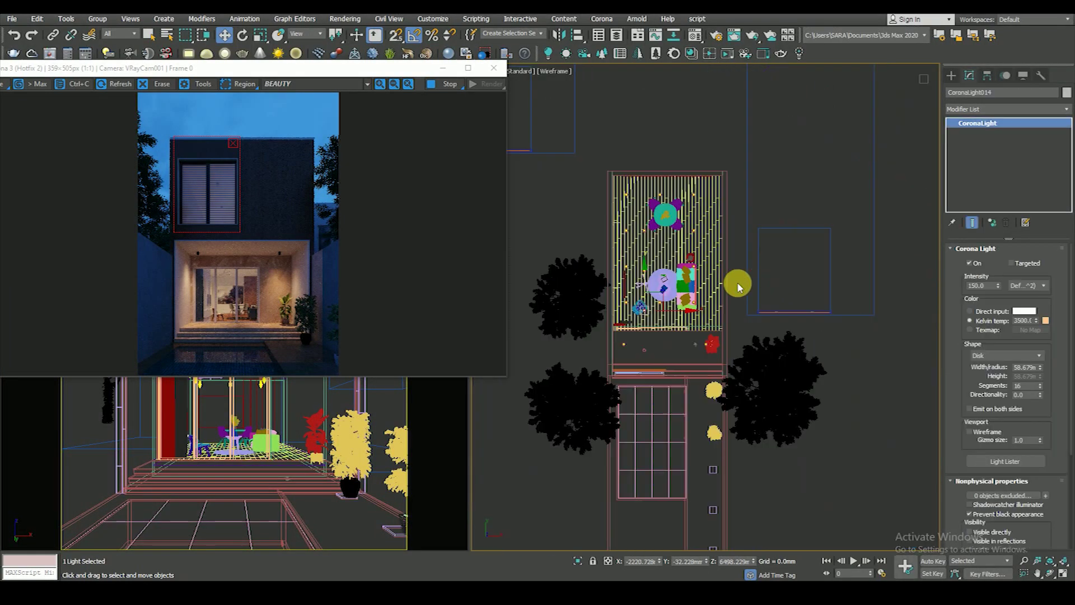
{"action": "scroll", "coordinate": [734, 280], "scroll_direction": "up", "scroll_amount": 3}
{"action": "scroll", "coordinate": [720, 257], "scroll_direction": "down", "scroll_amount": 1}
{"action": "left_click_drag", "start_coordinate": [723, 274], "coordinate": [722, 513], "text": "shift"}
{"action": "left_click", "coordinate": [525, 338]}
{"action": "scroll", "coordinate": [663, 274], "scroll_direction": "down", "scroll_amount": 2}
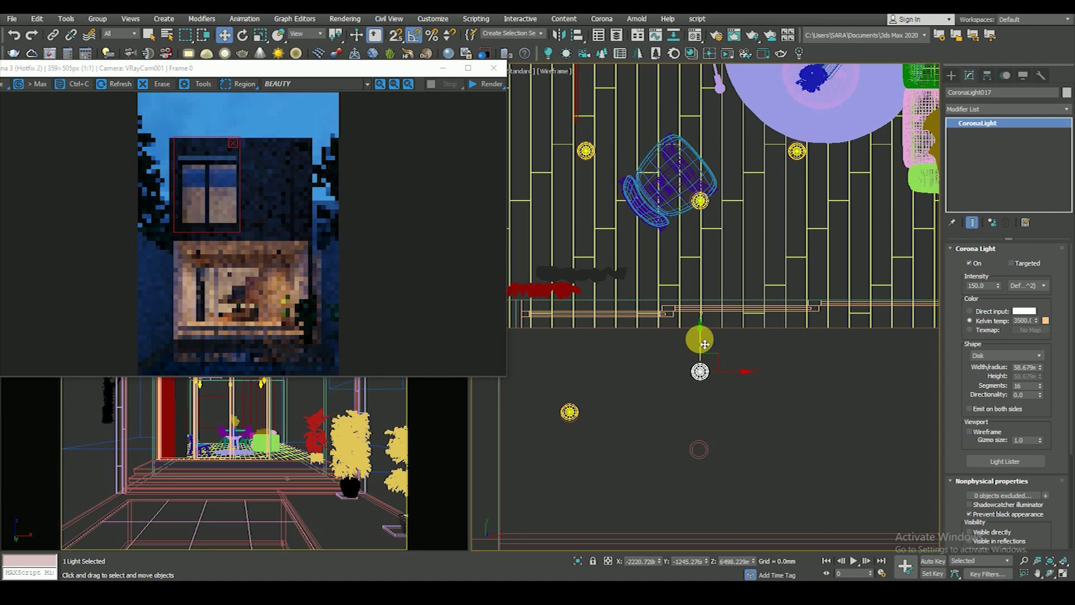
{"action": "left_click_drag", "start_coordinate": [700, 338], "coordinate": [706, 429]}
- Nudge the new light into place with the selection locked, then deselect it
{"action": "scroll", "coordinate": [699, 465], "scroll_direction": "up", "scroll_amount": 5}
{"action": "key", "text": "space"}
{"action": "left_click_drag", "start_coordinate": [720, 355], "coordinate": [714, 360]}
{"action": "scroll", "coordinate": [738, 312], "scroll_direction": "down", "scroll_amount": 6}
{"action": "key", "text": "space"}
{"action": "left_click", "coordinate": [681, 328]}
{"action": "scroll", "coordinate": [694, 336], "scroll_direction": "down", "scroll_amount": 5}
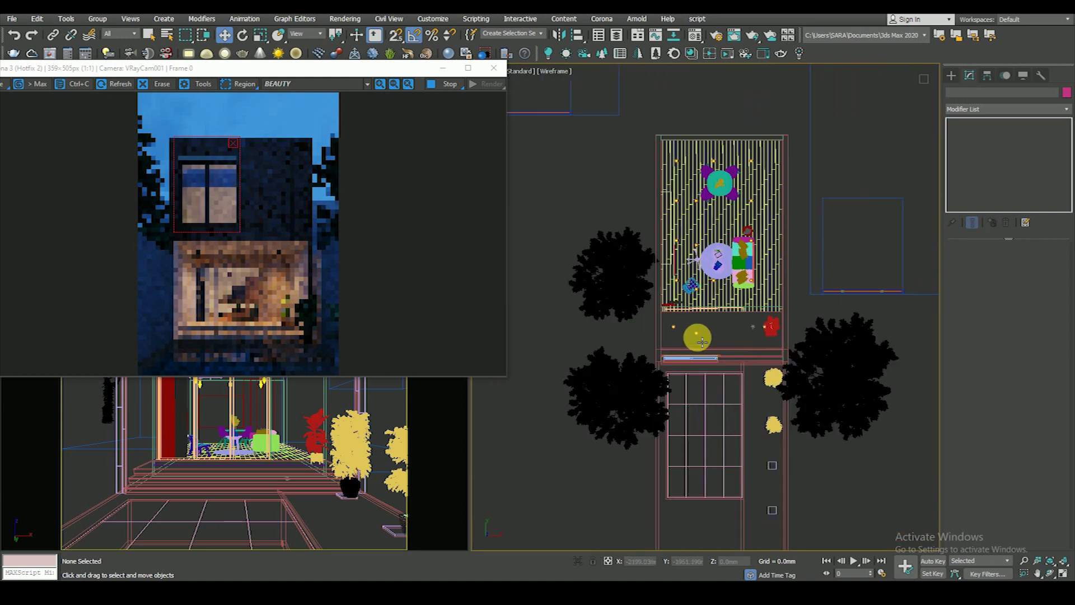
{"action": "mouse_move", "coordinate": [699, 343]}
{"action": "middle_mouse_down"}
{"action": "mouse_move", "coordinate": [689, 325]}
{"action": "mouse_move", "coordinate": [715, 307]}
{"action": "middle_mouse_up"}
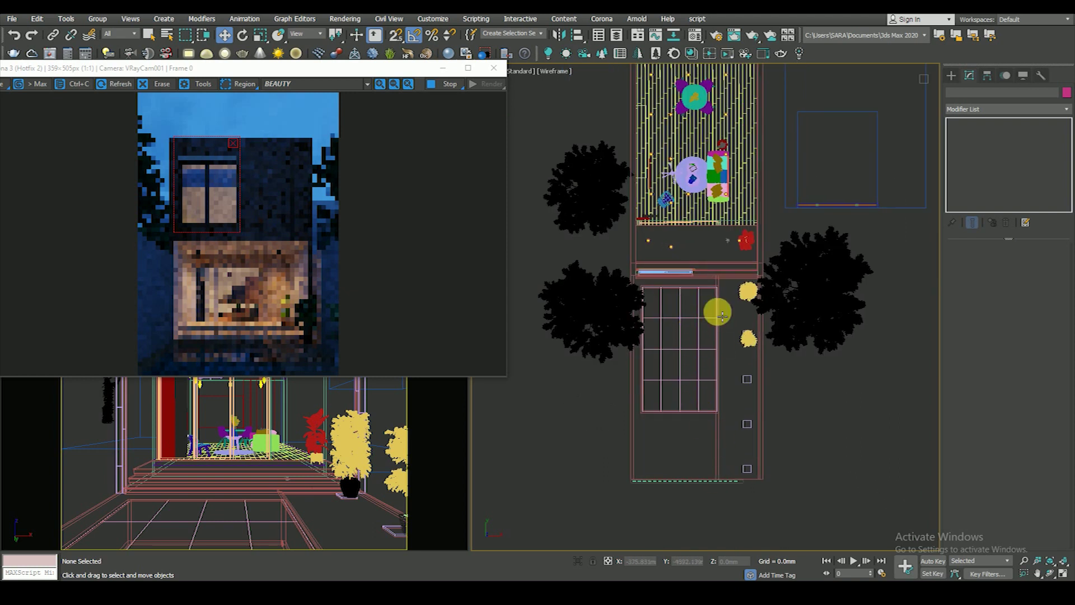
- Make an independent Copy of the entrance light onto the pool grid
{"action": "scroll", "coordinate": [221, 197], "scroll_direction": "up", "scroll_amount": 3}
{"action": "scroll", "coordinate": [231, 263], "scroll_direction": "down", "scroll_amount": 3}
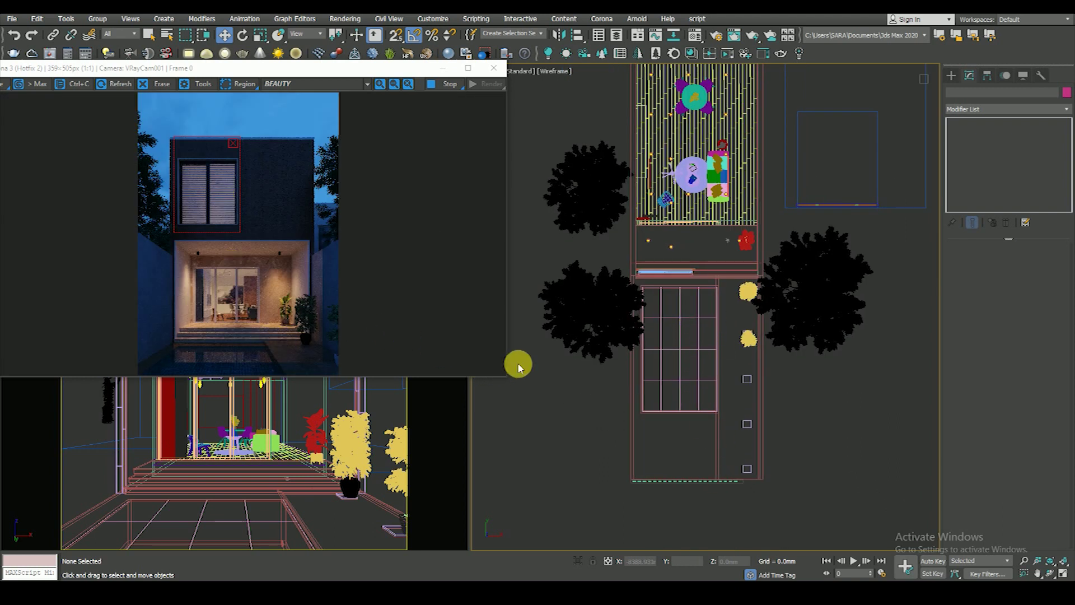
{"action": "scroll", "coordinate": [700, 387], "scroll_direction": "up", "scroll_amount": 5}
{"action": "scroll", "coordinate": [737, 377], "scroll_direction": "up", "scroll_amount": 2}
{"action": "scroll", "coordinate": [700, 314], "scroll_direction": "down", "scroll_amount": 4}
{"action": "scroll", "coordinate": [670, 231], "scroll_direction": "up", "scroll_amount": 3}
{"action": "left_click", "coordinate": [666, 224]}
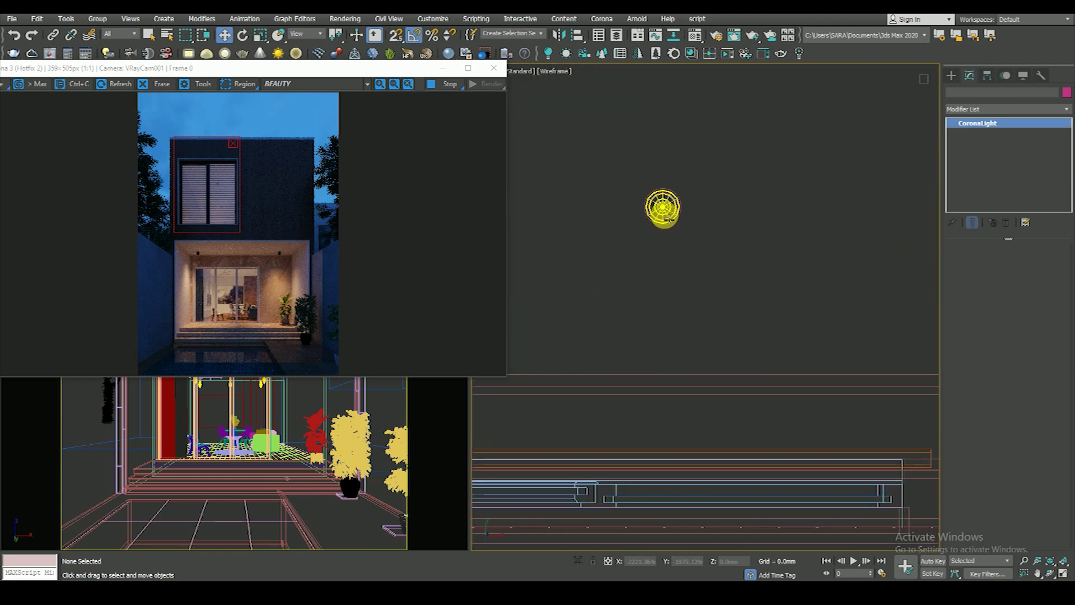
{"action": "scroll", "coordinate": [667, 227], "scroll_direction": "down", "scroll_amount": 3}
{"action": "scroll", "coordinate": [666, 226], "scroll_direction": "down", "scroll_amount": 1}
{"action": "scroll", "coordinate": [663, 232], "scroll_direction": "up", "scroll_amount": 4}
{"action": "scroll", "coordinate": [663, 232], "scroll_direction": "down", "scroll_amount": 5}
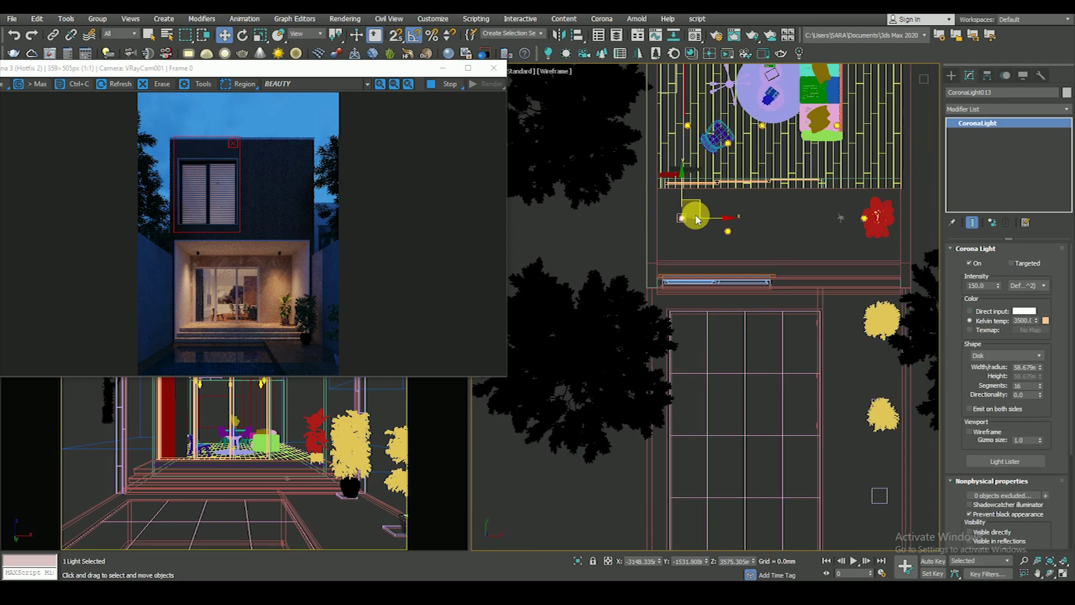
{"action": "scroll", "coordinate": [694, 213], "scroll_direction": "down", "scroll_amount": 2}
{"action": "left_click_drag", "start_coordinate": [712, 207], "coordinate": [719, 305], "text": "shift"}
{"action": "left_click", "coordinate": [479, 262]}
{"action": "left_click", "coordinate": [539, 343]}
- Close the Corona frame buffer without stopping the render
{"action": "left_click", "coordinate": [463, 90]}
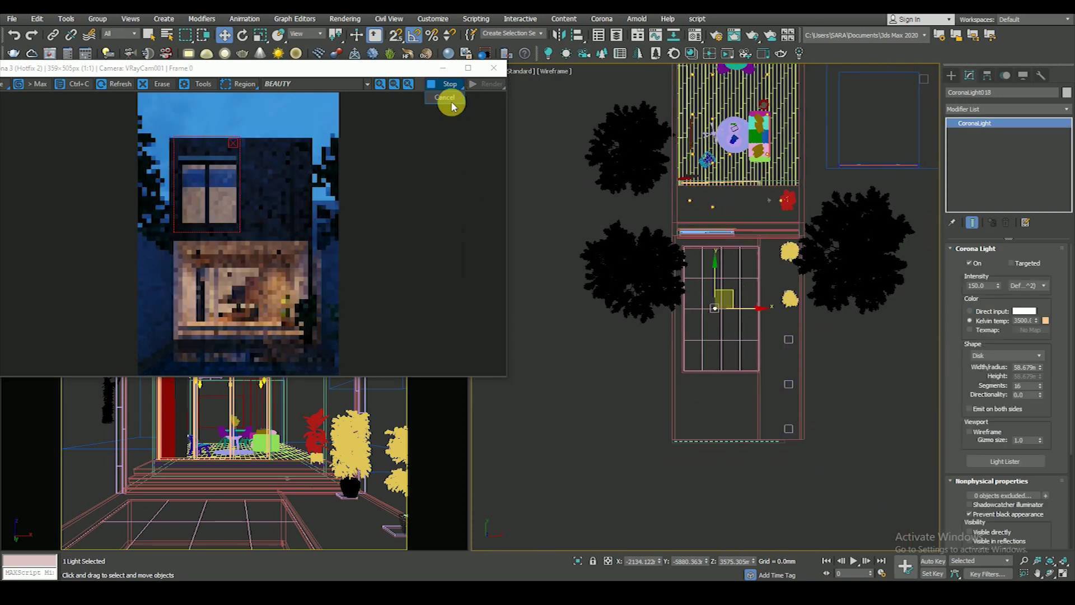
{"action": "left_click", "coordinate": [451, 100]}
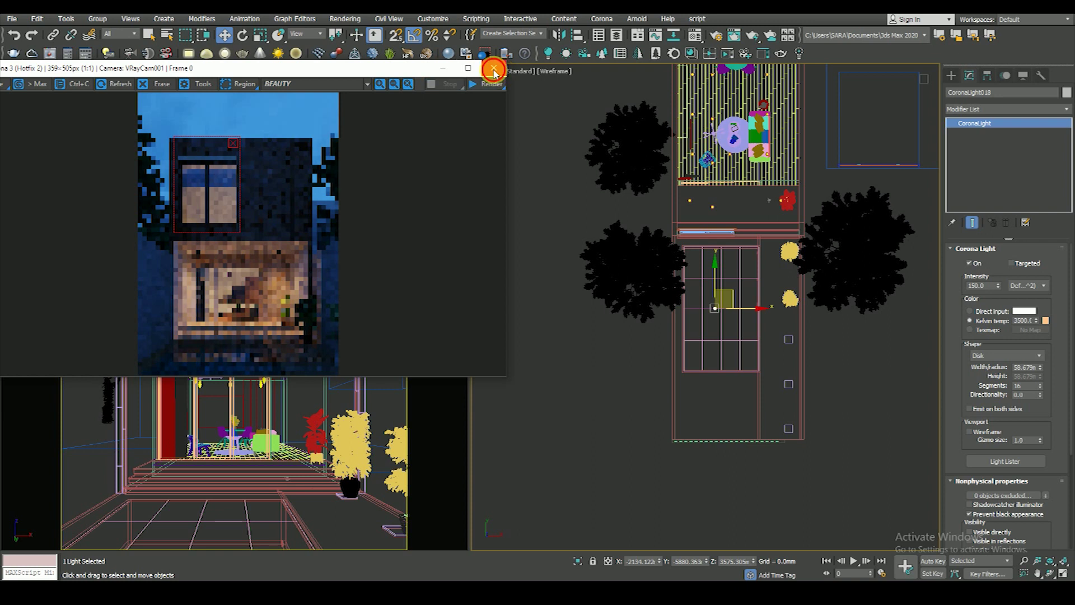
{"action": "left_click", "coordinate": [494, 70]}
{"action": "middle_click_drag", "start_coordinate": [686, 358], "coordinate": [625, 350]}
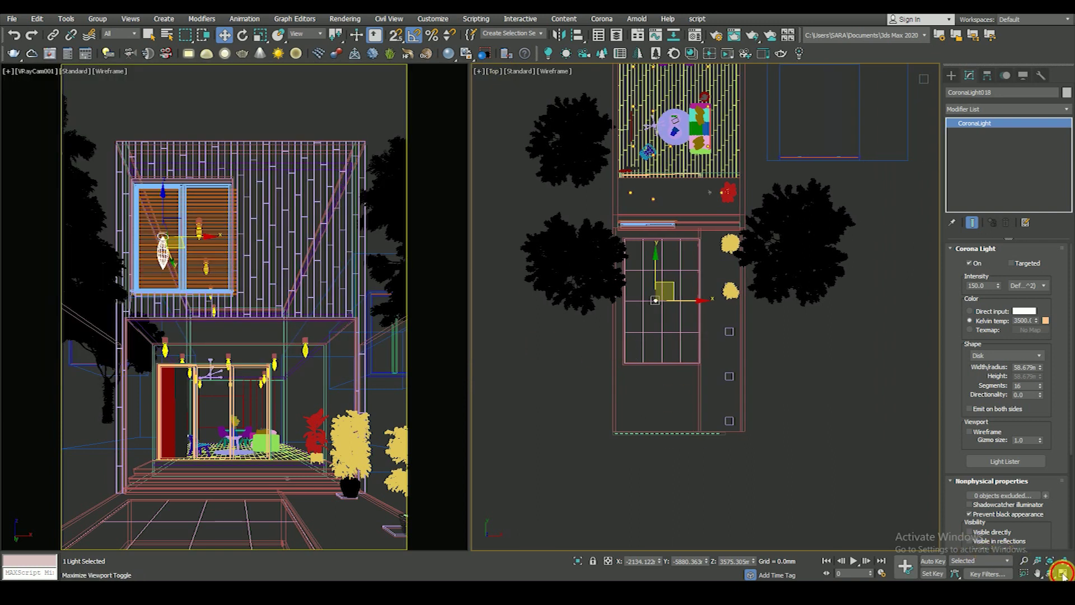
- Maximize the Top view and rotate the pool light 90 degrees onto its side
{"action": "left_click", "coordinate": [1062, 574]}
{"action": "scroll", "coordinate": [447, 302], "scroll_direction": "up", "scroll_amount": 3}
{"action": "scroll", "coordinate": [300, 309], "scroll_direction": "up", "scroll_amount": 4}
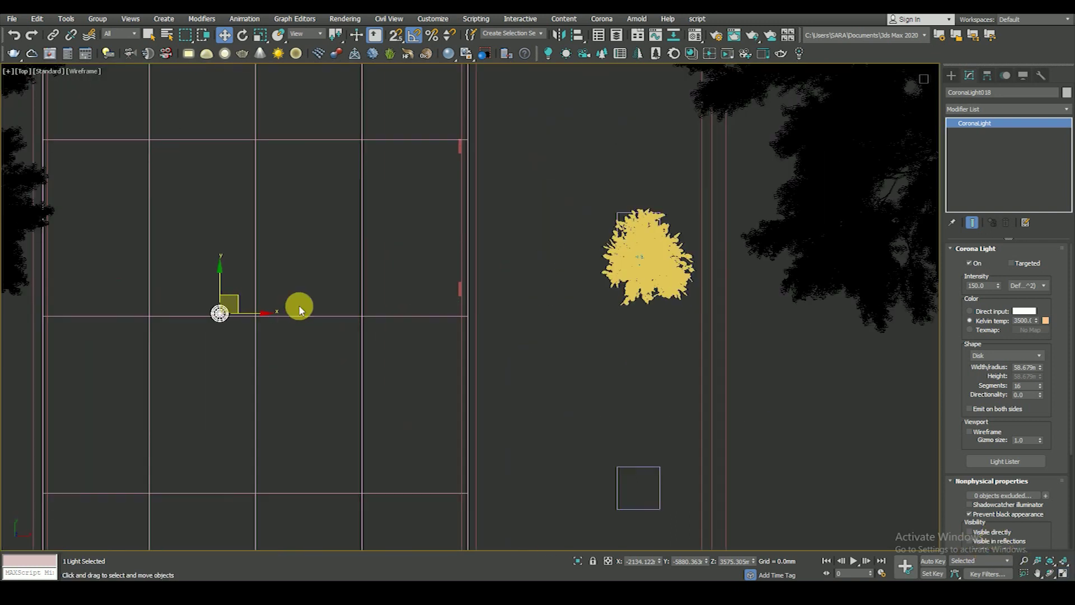
{"action": "left_click", "coordinate": [242, 34]}
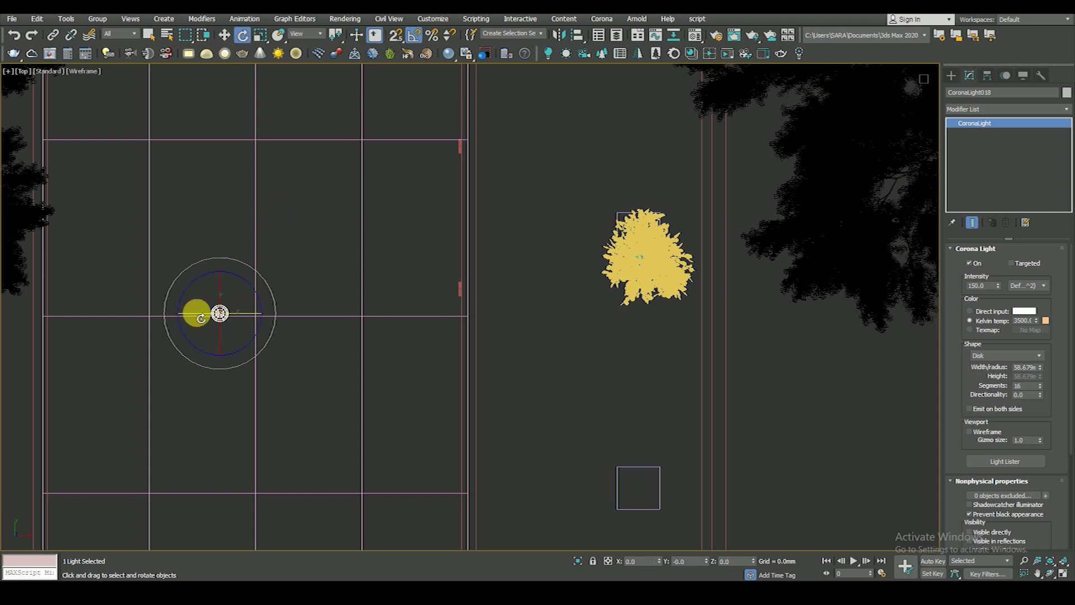
{"action": "left_click_drag", "start_coordinate": [224, 321], "coordinate": [250, 323]}
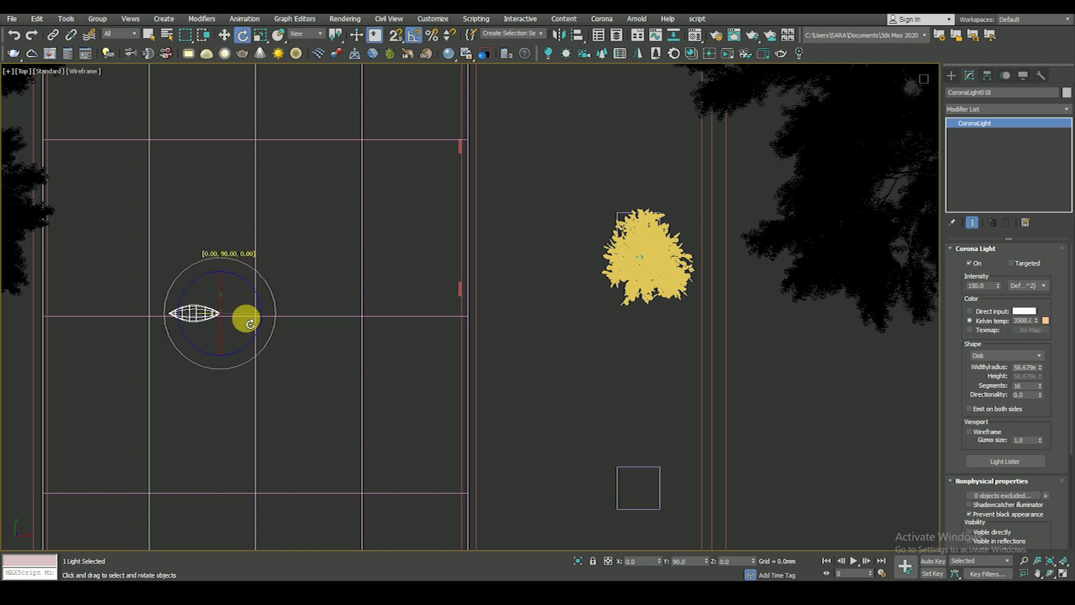
- Move the light right onto the pool's right edge
{"action": "key", "text": "w"}
{"action": "left_click_drag", "start_coordinate": [238, 311], "coordinate": [451, 281]}
{"action": "scroll", "coordinate": [461, 289], "scroll_direction": "up", "scroll_amount": 4}
{"action": "scroll", "coordinate": [461, 290], "scroll_direction": "up", "scroll_amount": 4}
{"action": "left_click_drag", "start_coordinate": [377, 288], "coordinate": [404, 300]}
{"action": "scroll", "coordinate": [403, 300], "scroll_direction": "down", "scroll_amount": 3}
- In Front view, lower the light into the pool wall below deck level
{"action": "key", "text": "f"}
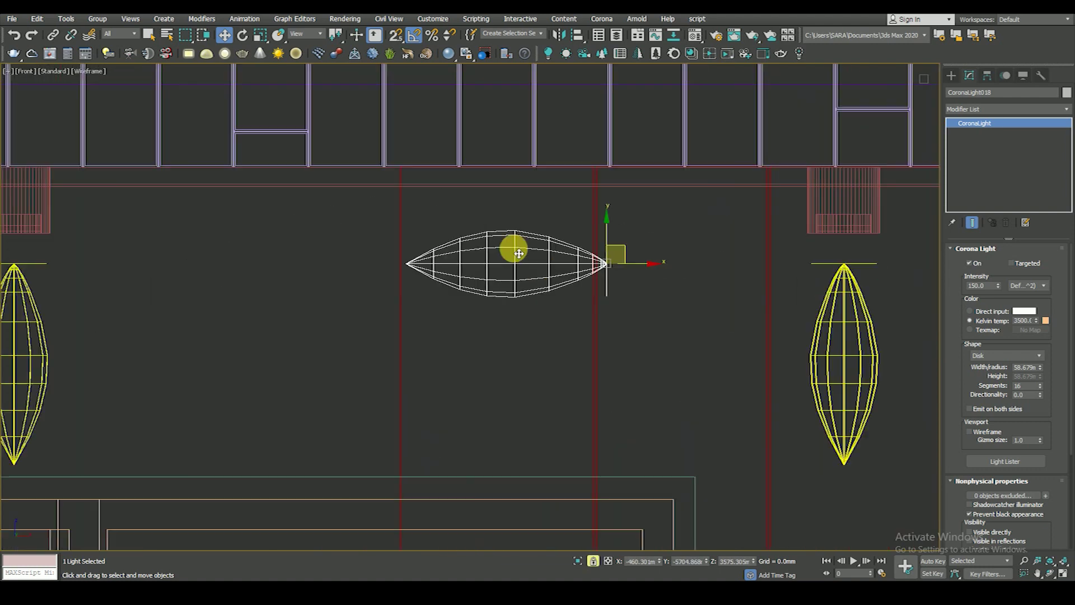
{"action": "scroll", "coordinate": [520, 253], "scroll_direction": "down", "scroll_amount": 3}
{"action": "scroll", "coordinate": [540, 247], "scroll_direction": "down", "scroll_amount": 1}
{"action": "left_click_drag", "start_coordinate": [540, 247], "coordinate": [540, 392]}
{"action": "scroll", "coordinate": [540, 473], "scroll_direction": "up", "scroll_amount": 2}
{"action": "scroll", "coordinate": [553, 322], "scroll_direction": "up", "scroll_amount": 2}
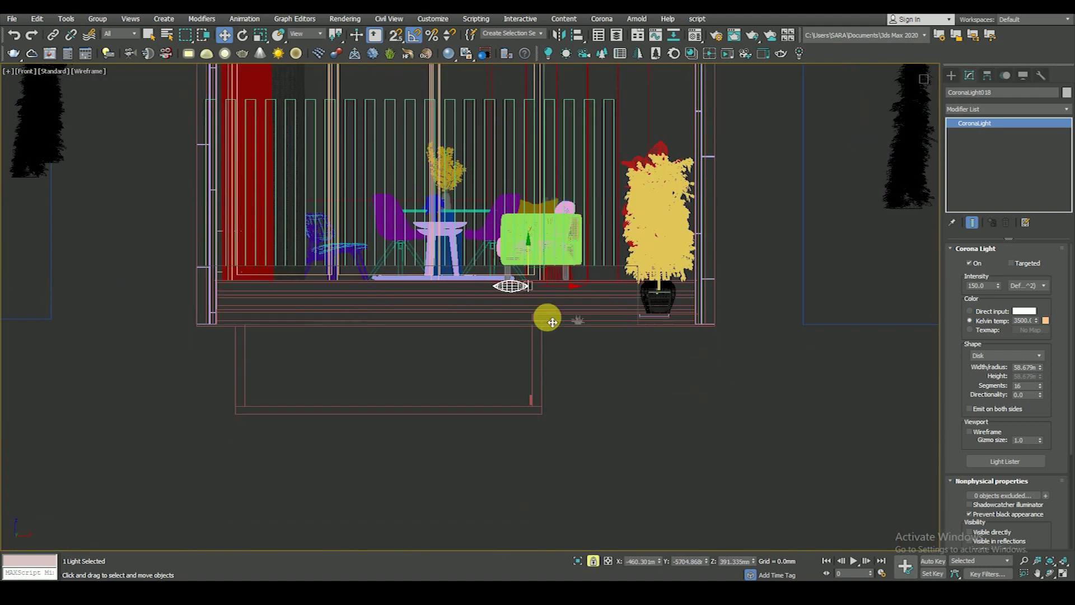
{"action": "left_click_drag", "start_coordinate": [534, 258], "coordinate": [538, 406]}
{"action": "scroll", "coordinate": [530, 351], "scroll_direction": "up", "scroll_amount": 2}
{"action": "scroll", "coordinate": [534, 444], "scroll_direction": "up", "scroll_amount": 2}
{"action": "scroll", "coordinate": [533, 445], "scroll_direction": "up", "scroll_amount": 2}
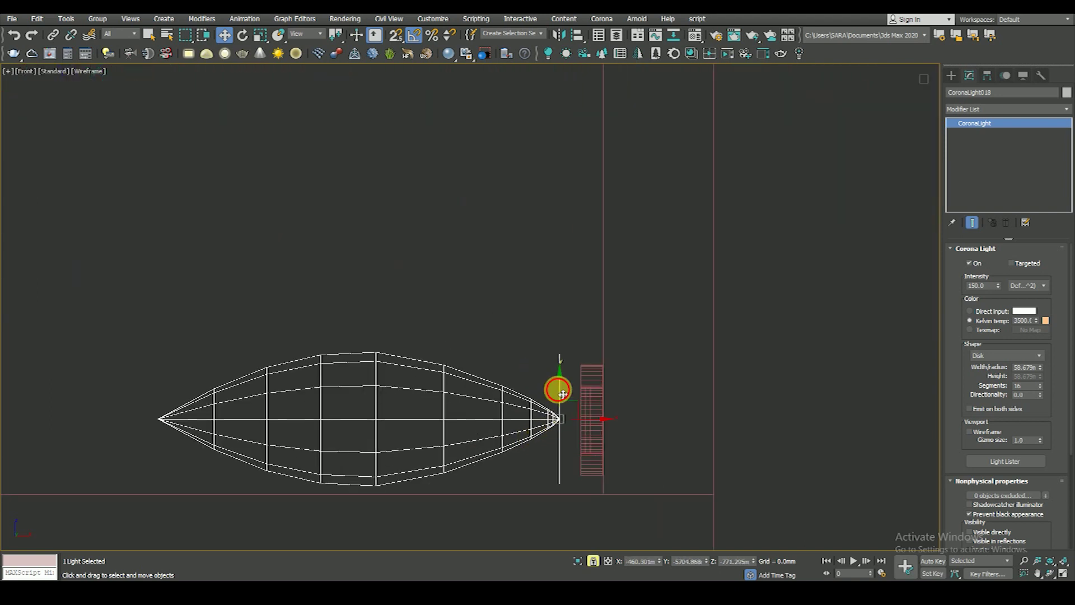
{"action": "scroll", "coordinate": [567, 403], "scroll_direction": "down", "scroll_amount": 3}
- Back in Top view, copy the light up along the pool edge
{"action": "key", "text": "t"}
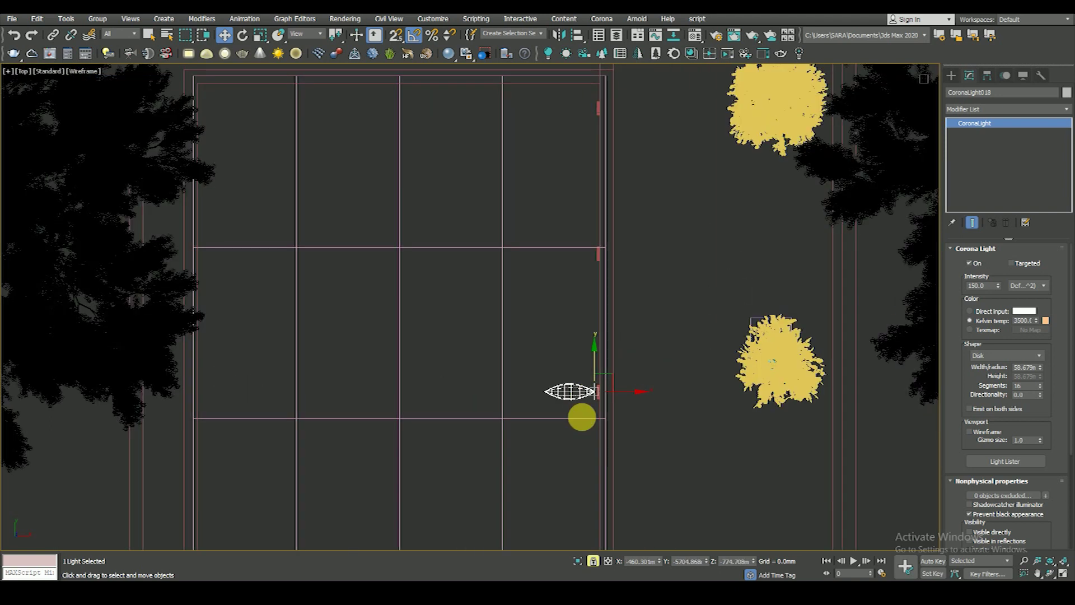
{"action": "scroll", "coordinate": [581, 415], "scroll_direction": "up", "scroll_amount": 2}
{"action": "left_click_drag", "start_coordinate": [580, 435], "coordinate": [583, 239], "text": "shift"}
- Make instanced copies of the disk light so three lights line one pool edge
{"action": "left_click", "coordinate": [493, 274]}
{"action": "left_click", "coordinate": [535, 343]}
{"action": "middle_click_drag", "start_coordinate": [598, 241], "coordinate": [592, 417]}
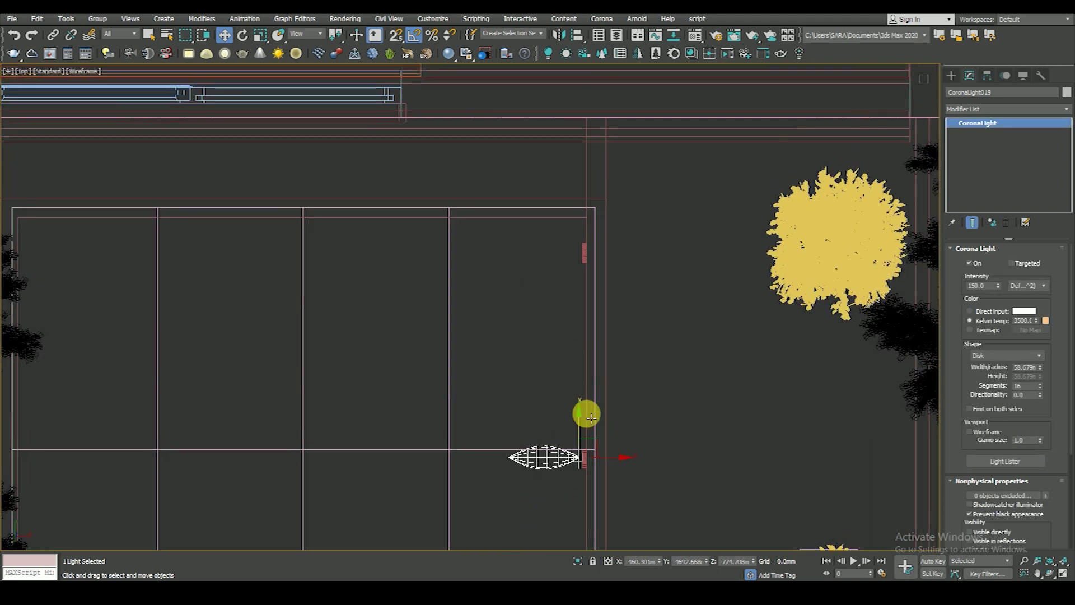
{"action": "left_click_drag", "start_coordinate": [580, 423], "coordinate": [577, 213], "text": "shift"}
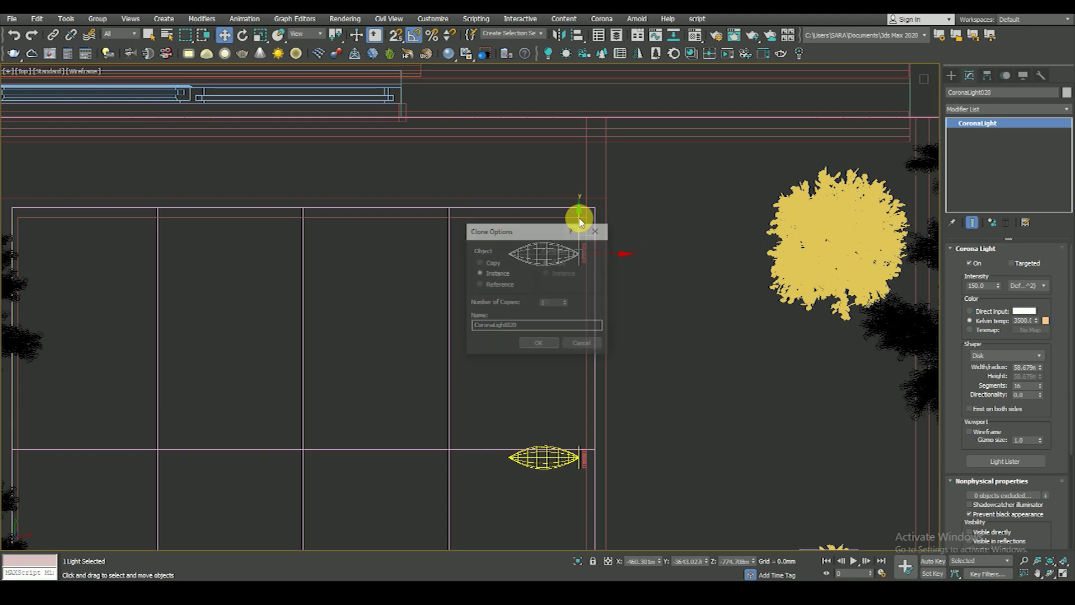
{"action": "left_click", "coordinate": [539, 344]}
{"action": "scroll", "coordinate": [569, 343], "scroll_direction": "down", "scroll_amount": 5}
{"action": "middle_click_drag", "start_coordinate": [569, 344], "coordinate": [573, 231]}
- Copy the three pool lights to the opposite edge and mirror them
{"action": "left_click", "coordinate": [573, 224], "text": "ctrl"}
{"action": "left_click", "coordinate": [575, 291], "text": "ctrl"}
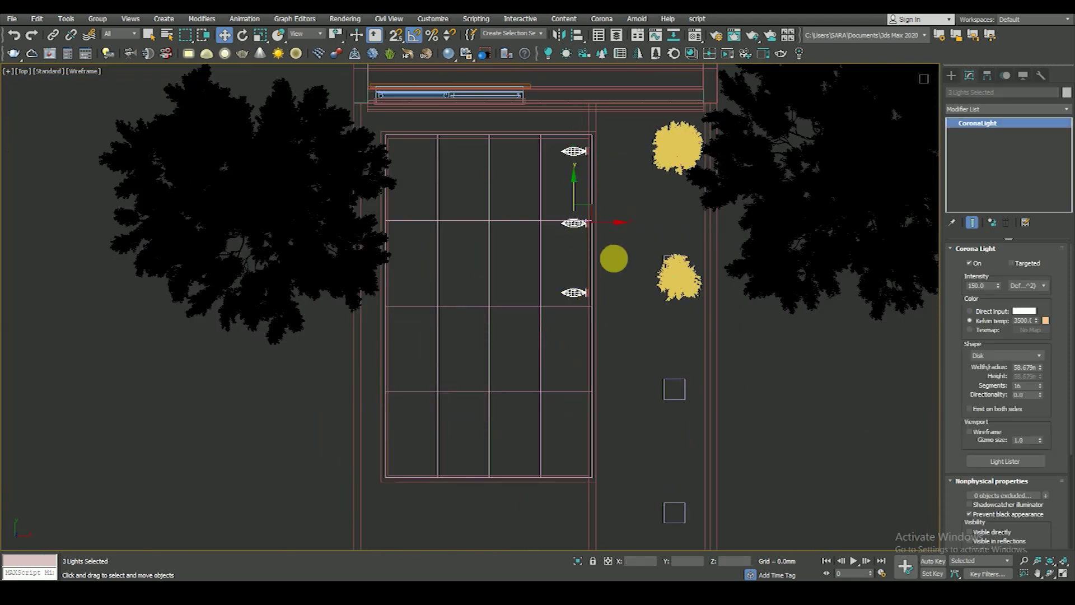
{"action": "left_click_drag", "start_coordinate": [616, 230], "coordinate": [473, 230], "text": "shift"}
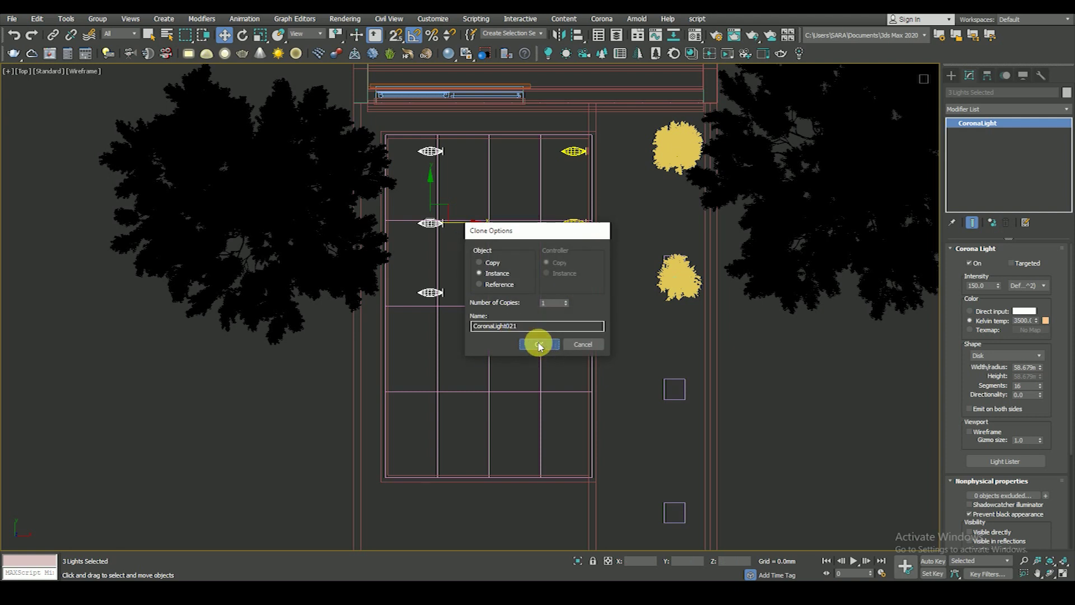
{"action": "left_click", "coordinate": [540, 343]}
{"action": "key", "text": "e"}
{"action": "left_click", "coordinate": [559, 34]}
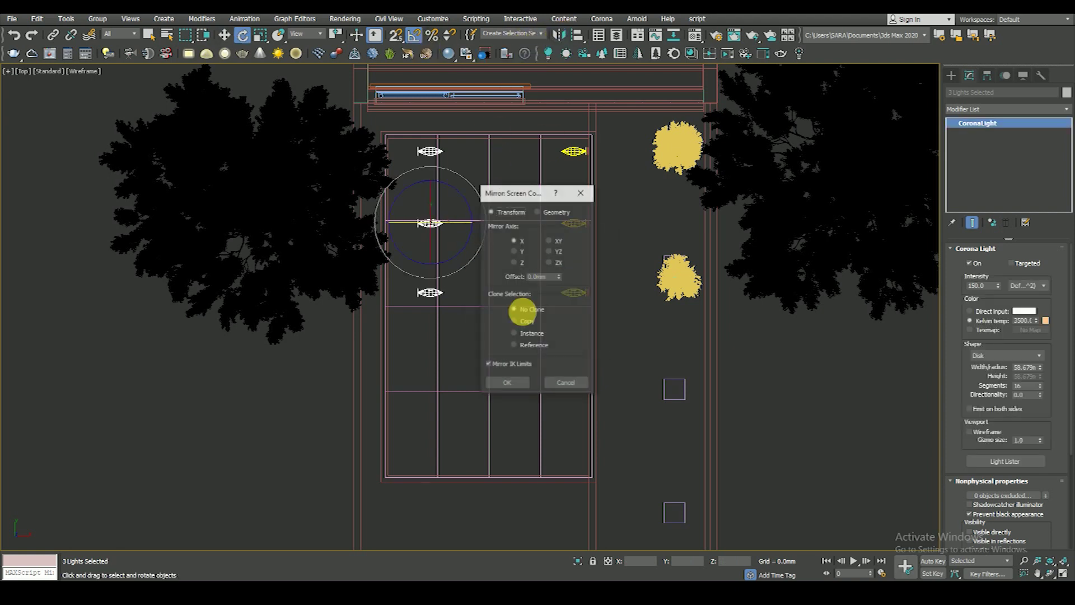
{"action": "left_click", "coordinate": [502, 380]}
{"action": "key", "text": "w"}
- Select two of the light fixtures, isolate them, and orbit around them
{"action": "scroll", "coordinate": [448, 218], "scroll_direction": "up", "scroll_amount": 3}
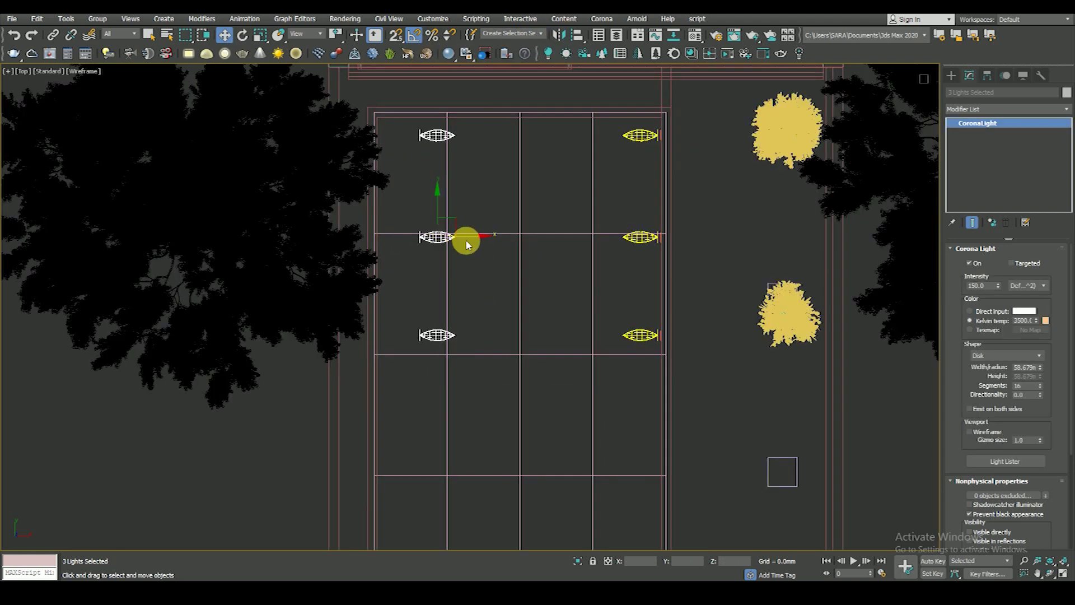
{"action": "scroll", "coordinate": [360, 336], "scroll_direction": "up", "scroll_amount": 5}
{"action": "scroll", "coordinate": [343, 329], "scroll_direction": "up", "scroll_amount": 2}
{"action": "scroll", "coordinate": [392, 331], "scroll_direction": "down", "scroll_amount": 5}
{"action": "scroll", "coordinate": [439, 328], "scroll_direction": "down", "scroll_amount": 2}
{"action": "left_click", "coordinate": [481, 299]}
{"action": "scroll", "coordinate": [480, 301], "scroll_direction": "down", "scroll_amount": 5}
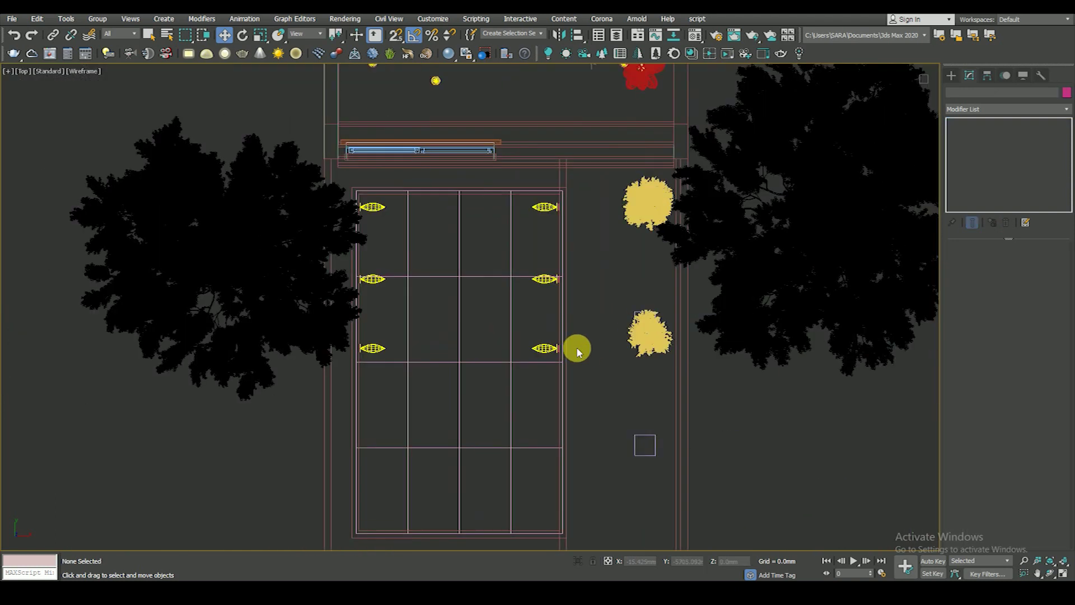
{"action": "scroll", "coordinate": [464, 337], "scroll_direction": "up", "scroll_amount": 8}
{"action": "left_click", "coordinate": [481, 335]}
{"action": "scroll", "coordinate": [487, 358], "scroll_direction": "down", "scroll_amount": 3}
{"action": "scroll", "coordinate": [491, 325], "scroll_direction": "down", "scroll_amount": 3}
{"action": "scroll", "coordinate": [496, 235], "scroll_direction": "up", "scroll_amount": 5}
{"action": "scroll", "coordinate": [503, 159], "scroll_direction": "down", "scroll_amount": 2}
{"action": "scroll", "coordinate": [503, 185], "scroll_direction": "up", "scroll_amount": 2}
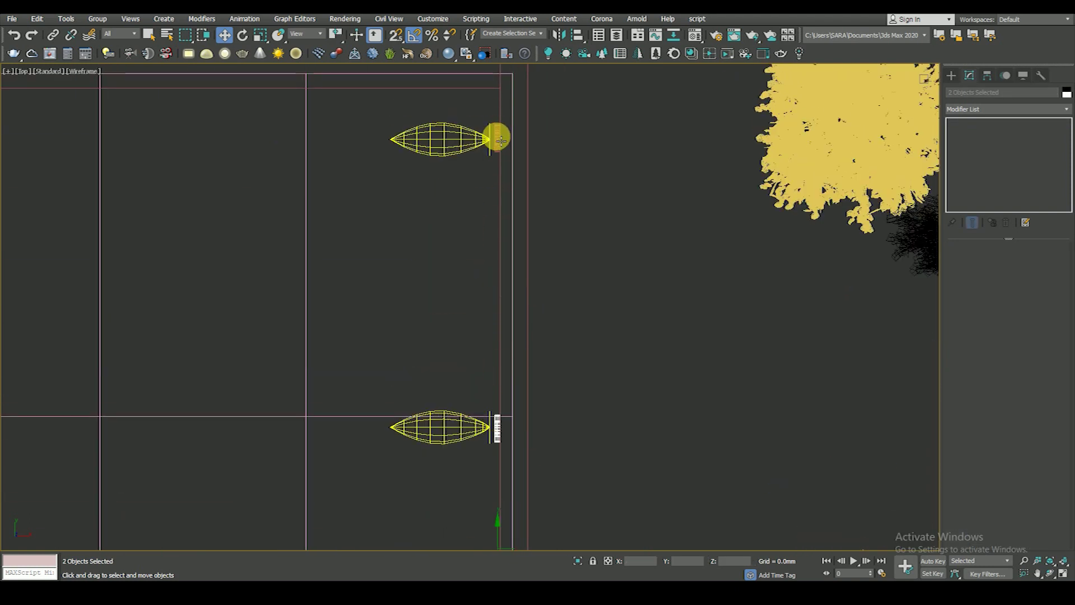
{"action": "scroll", "coordinate": [580, 504], "scroll_direction": "down", "scroll_amount": 3}
{"action": "left_click", "coordinate": [578, 561]}
{"action": "middle_click_drag", "start_coordinate": [580, 382], "coordinate": [613, 293], "text": "alt"}
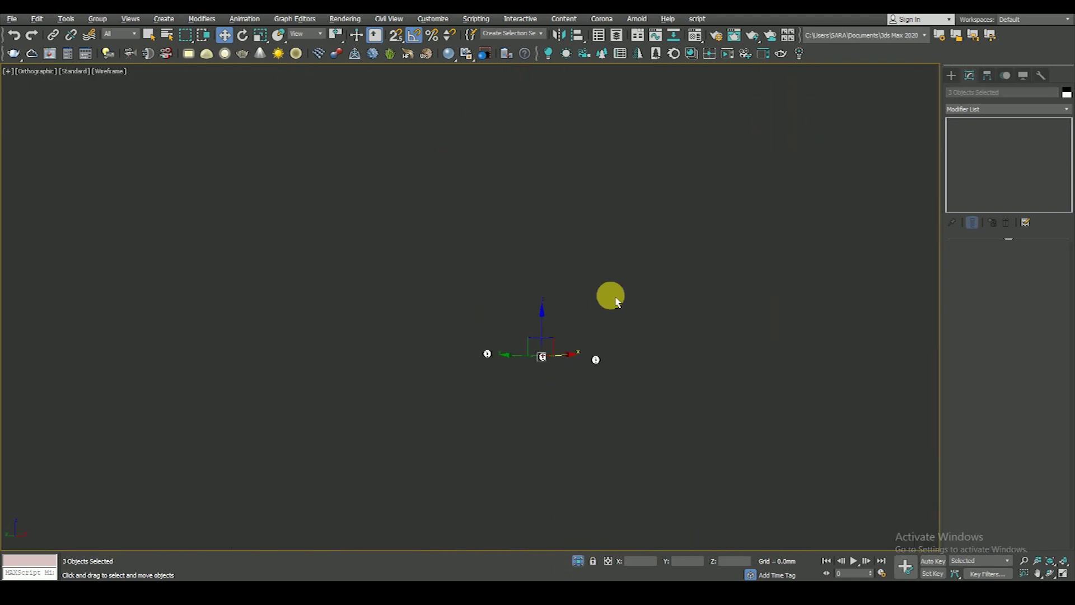
- Switch the viewport to edged-faces shading and check a floor light fixture
{"action": "key", "text": "F3"}
{"action": "scroll", "coordinate": [611, 298], "scroll_direction": "up", "scroll_amount": 5}
{"action": "left_click", "coordinate": [613, 293]}
{"action": "scroll", "coordinate": [611, 359], "scroll_direction": "down", "scroll_amount": 4}
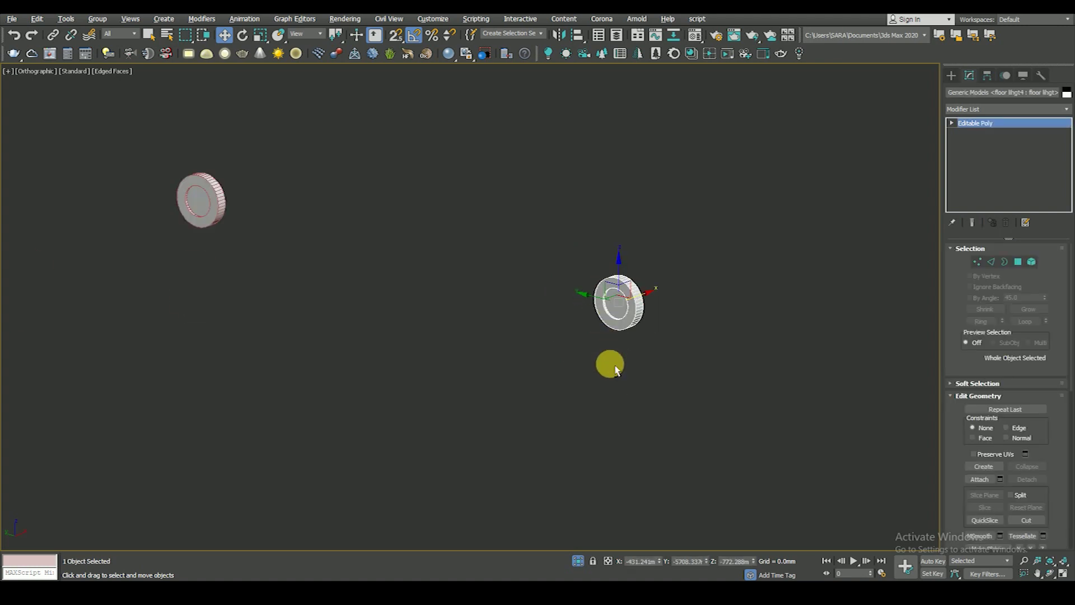
{"action": "scroll", "coordinate": [609, 374], "scroll_direction": "down", "scroll_amount": 1}
{"action": "left_click", "coordinate": [609, 376]}
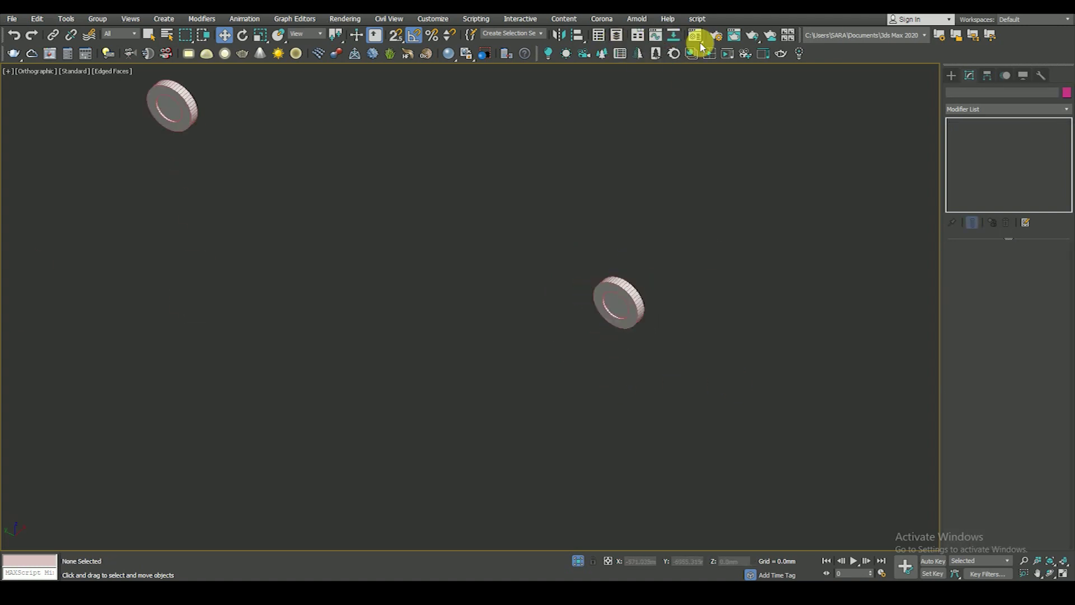
- In the Material Editor, convert the empty 20 - Default slot to a CoronaMtl
{"action": "key", "text": "m"}
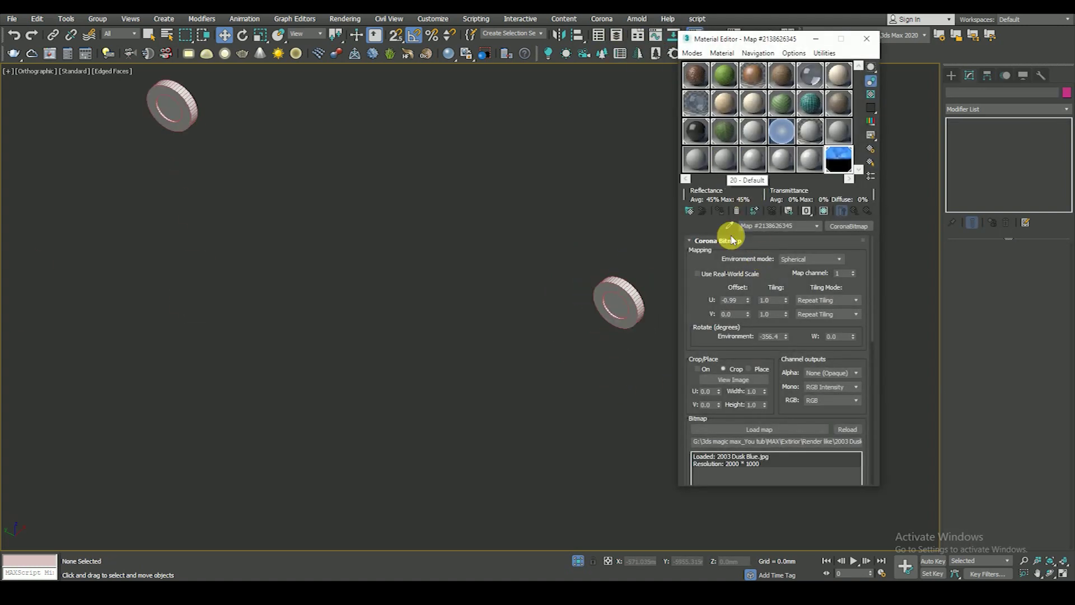
{"action": "left_click", "coordinate": [696, 159]}
{"action": "left_click", "coordinate": [617, 300]}
{"action": "left_click", "coordinate": [697, 161]}
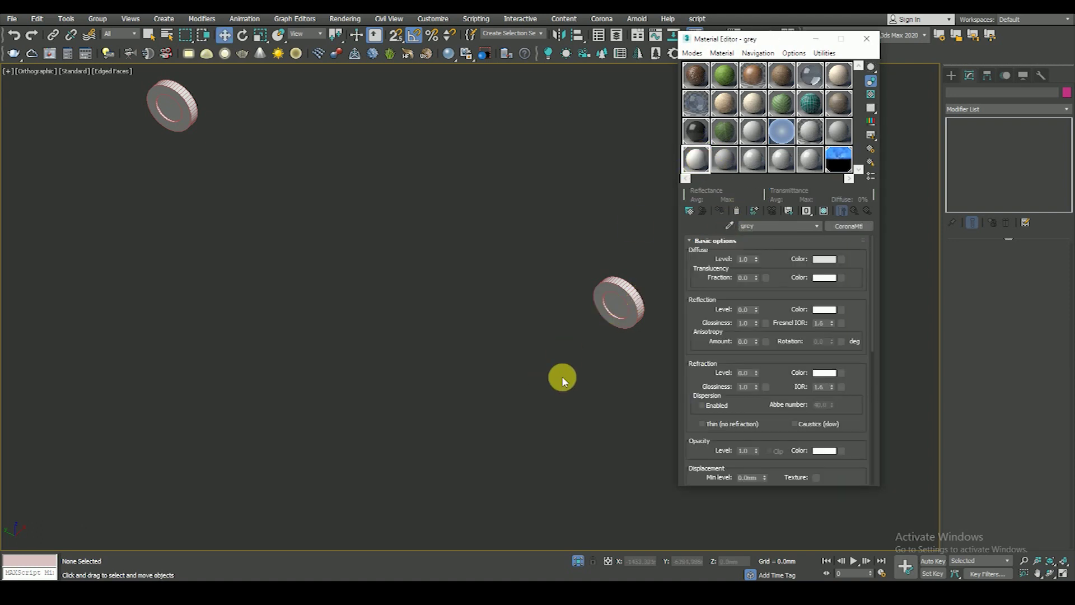
{"action": "scroll", "coordinate": [560, 377], "scroll_direction": "up", "scroll_amount": 3}
{"action": "scroll", "coordinate": [587, 380], "scroll_direction": "down", "scroll_amount": 5}
{"action": "left_click", "coordinate": [723, 156]}
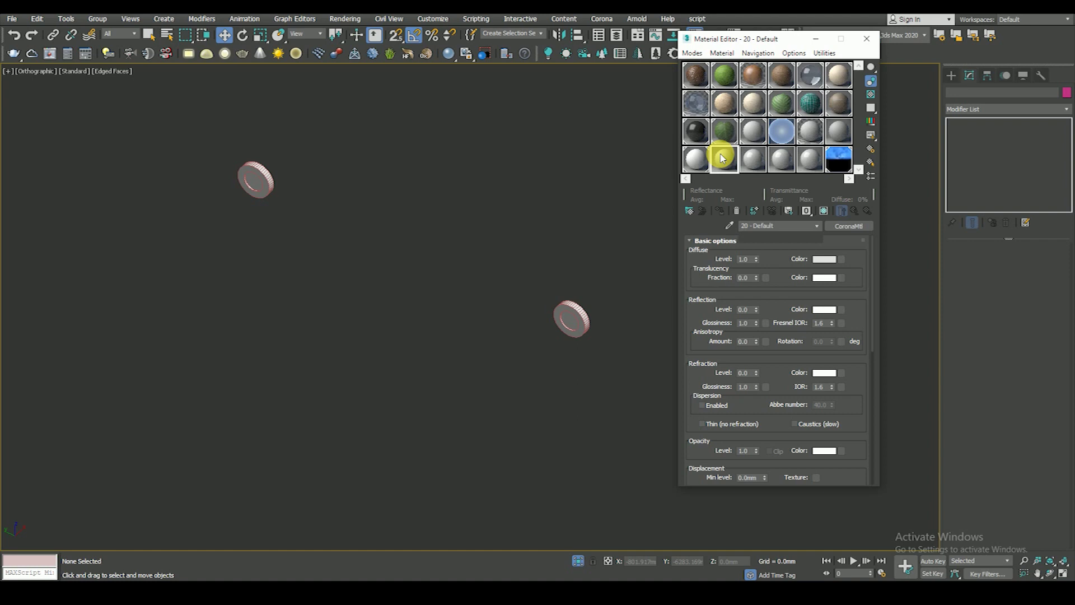
{"action": "left_click", "coordinate": [850, 225]}
{"action": "double_click", "coordinate": [460, 335]}
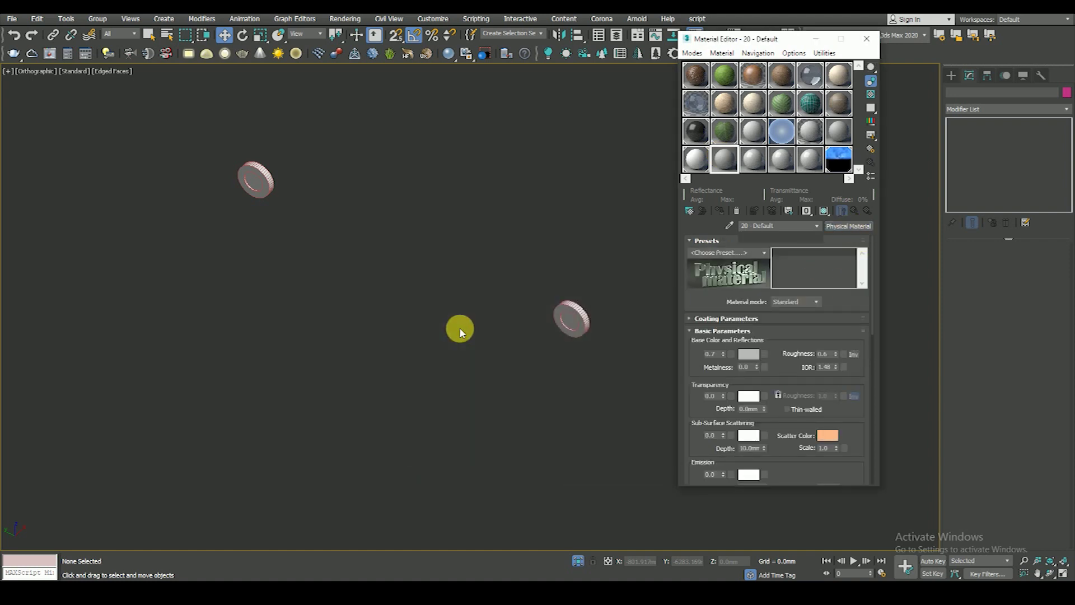
- Frame the fixtures in the viewport and select the floor light fixture
{"action": "middle_click_drag", "start_coordinate": [572, 318], "coordinate": [538, 353]}
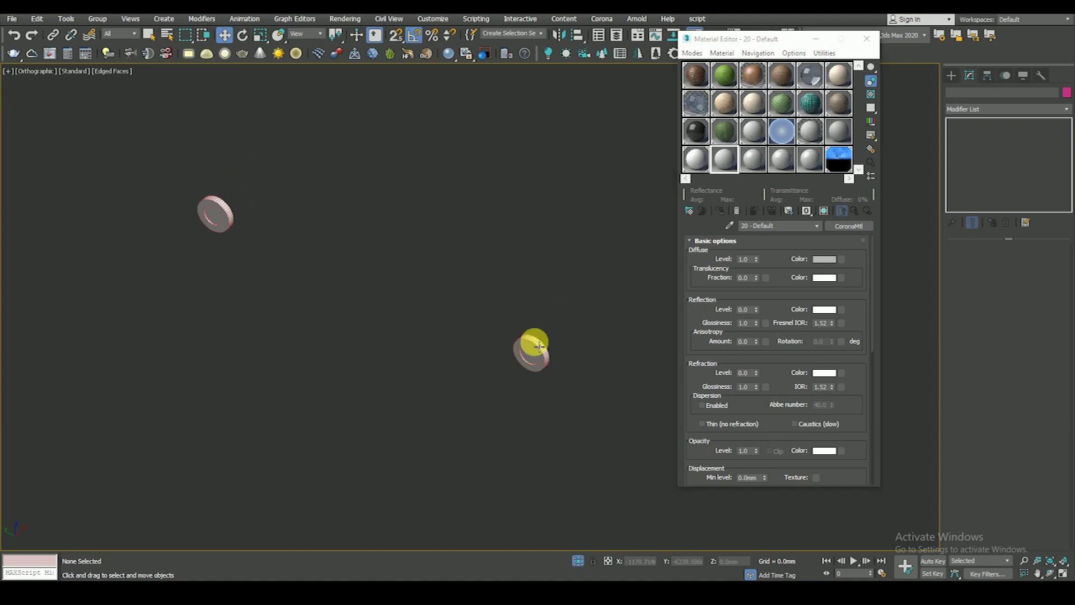
{"action": "scroll", "coordinate": [556, 356], "scroll_direction": "up", "scroll_amount": 2}
{"action": "scroll", "coordinate": [556, 357], "scroll_direction": "down", "scroll_amount": 3}
{"action": "scroll", "coordinate": [557, 356], "scroll_direction": "down", "scroll_amount": 1}
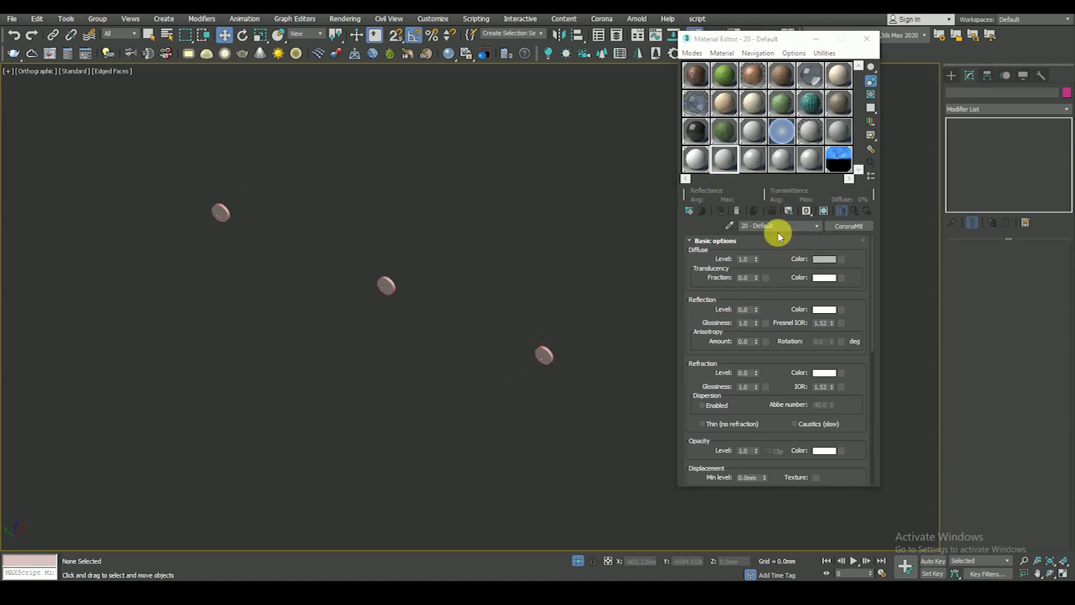
{"action": "scroll", "coordinate": [548, 363], "scroll_direction": "up", "scroll_amount": 5}
{"action": "left_click", "coordinate": [544, 357]}
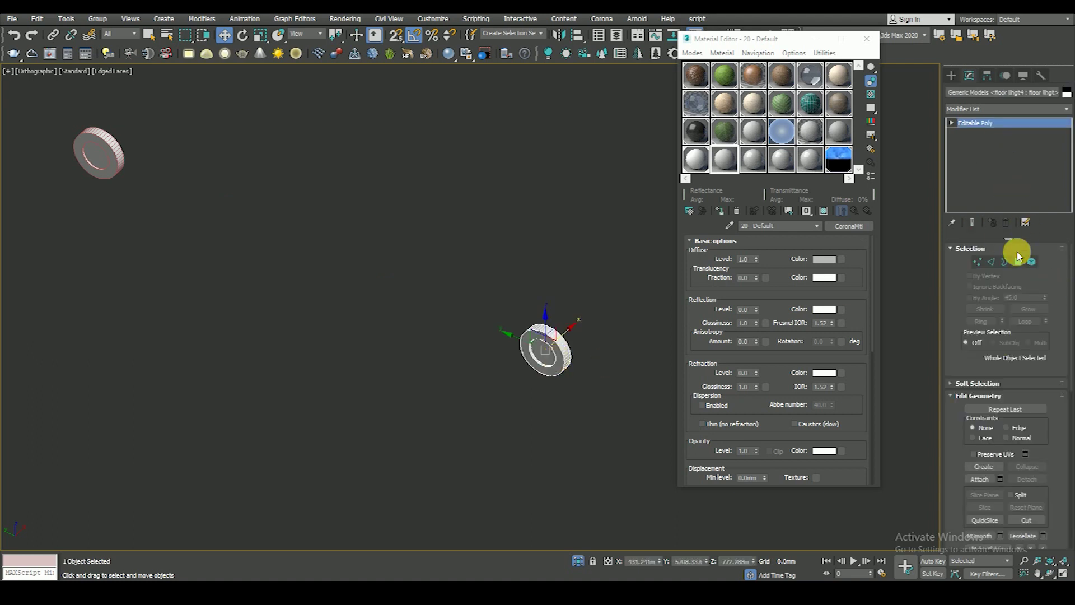
- In Polygon mode, give the fixture's inner cap face its own material ID
{"action": "left_click", "coordinate": [1019, 261]}
{"action": "scroll", "coordinate": [547, 353], "scroll_direction": "up", "scroll_amount": 5}
{"action": "left_click", "coordinate": [552, 358]}
{"action": "scroll", "coordinate": [562, 350], "scroll_direction": "down", "scroll_amount": 6}
{"action": "scroll", "coordinate": [557, 363], "scroll_direction": "up", "scroll_amount": 1}
{"action": "scroll", "coordinate": [557, 363], "scroll_direction": "up", "scroll_amount": 4}
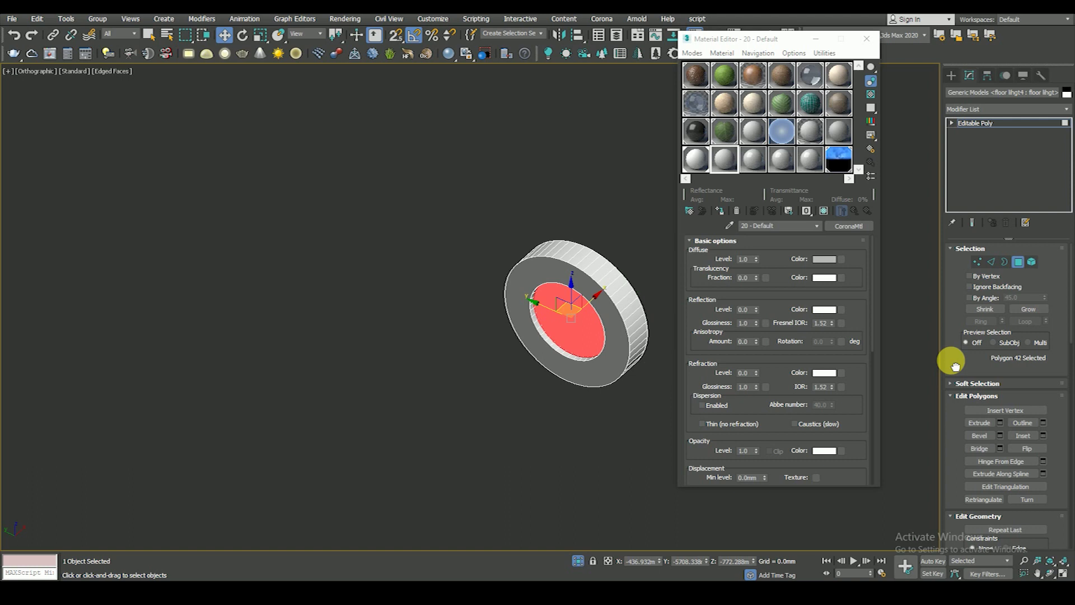
{"action": "left_click_drag", "start_coordinate": [951, 361], "coordinate": [954, 181]}
{"action": "left_click_drag", "start_coordinate": [985, 395], "coordinate": [952, 257]}
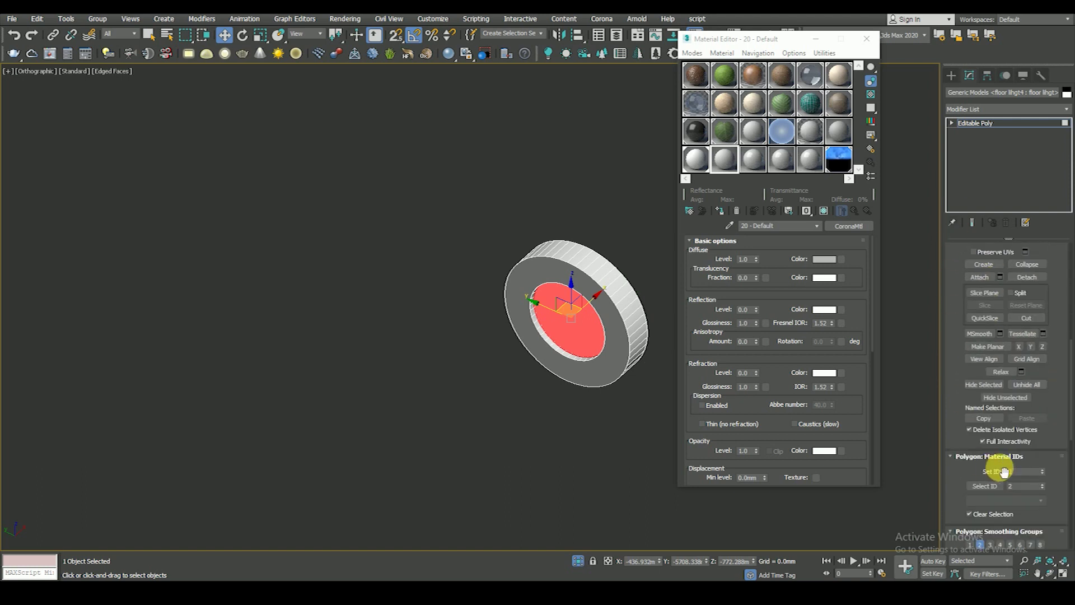
- Set the outer ring face to material ID 1, then exit and deselect
{"action": "left_click", "coordinate": [589, 377]}
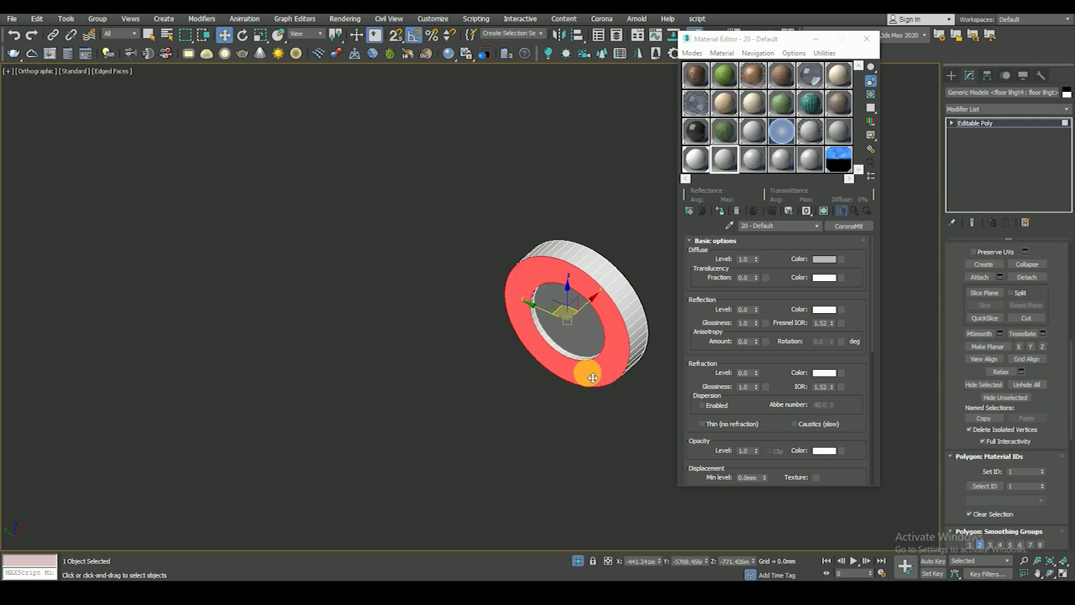
{"action": "left_click", "coordinate": [596, 489]}
{"action": "left_click", "coordinate": [979, 123]}
{"action": "left_click", "coordinate": [528, 202]}
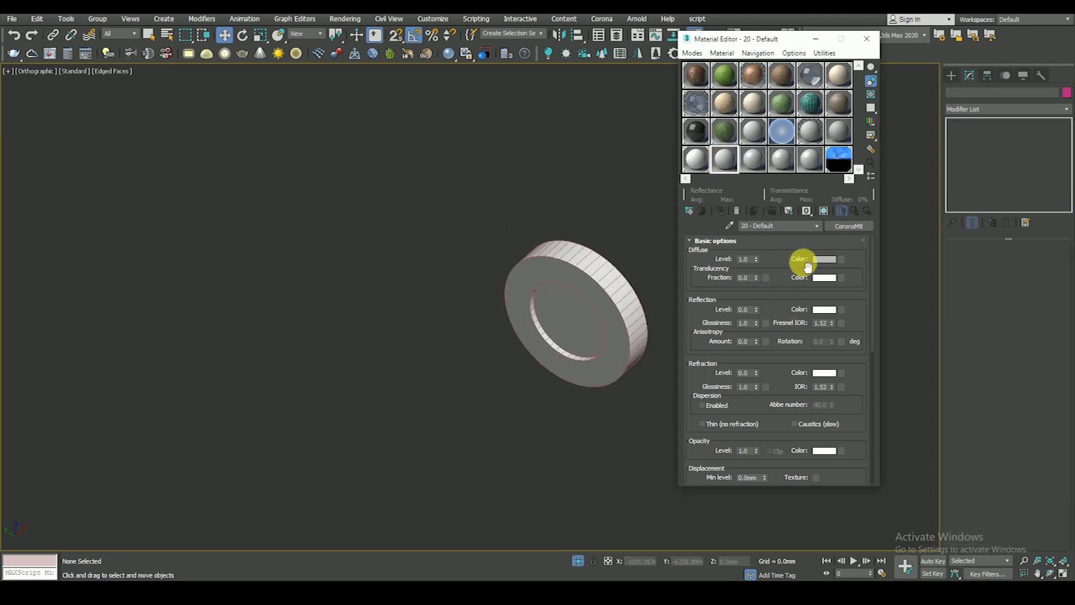
- Browse the General and V-Ray material categories without changing the material
{"action": "left_click", "coordinate": [847, 226]}
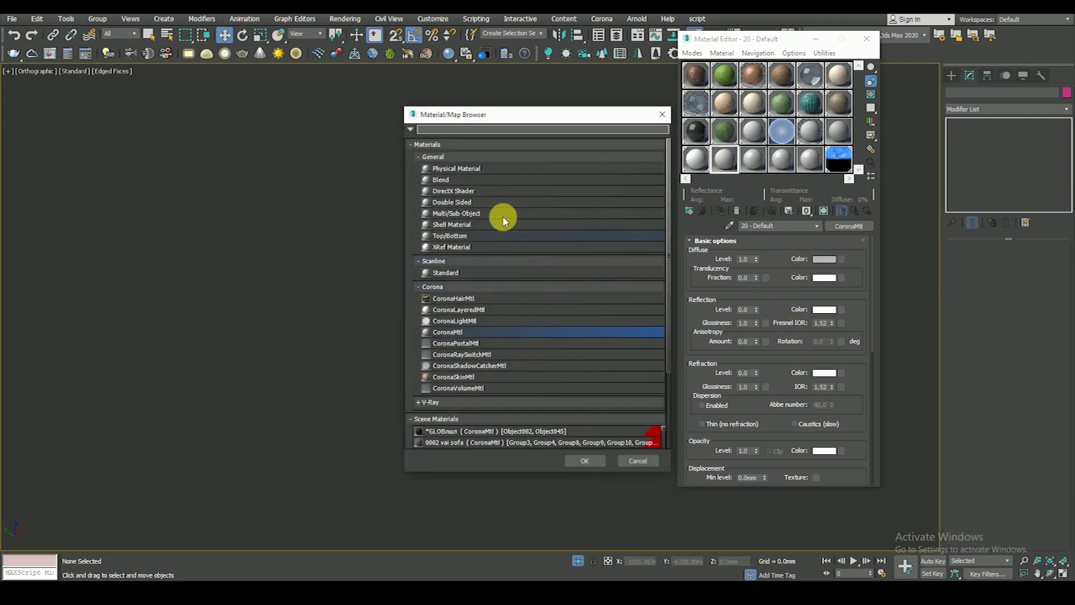
{"action": "left_click", "coordinate": [439, 158]}
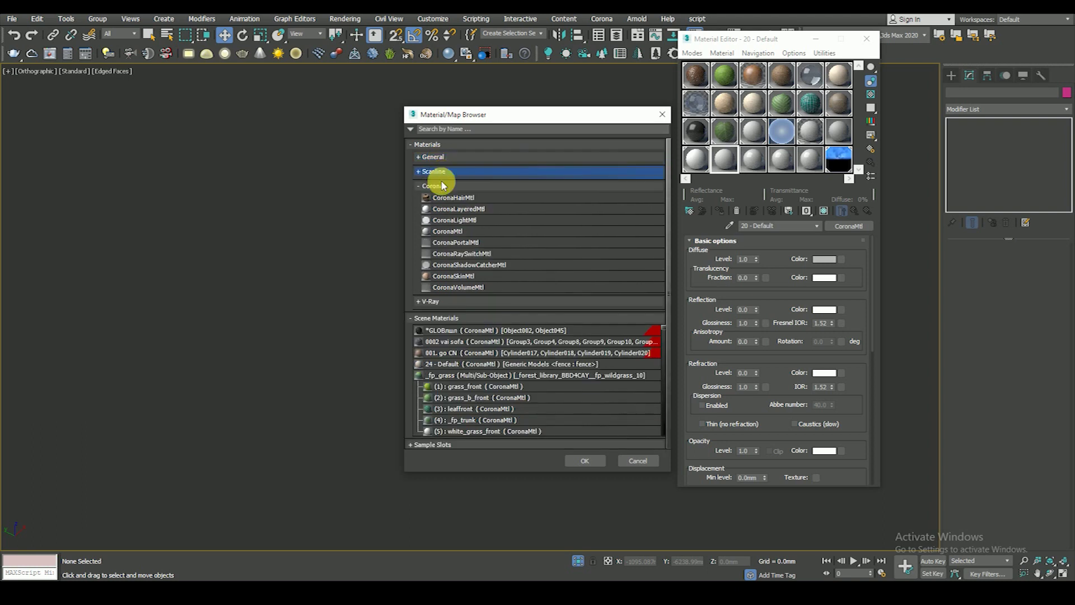
{"action": "left_click", "coordinate": [443, 186]}
{"action": "left_click", "coordinate": [443, 202]}
{"action": "left_click", "coordinate": [442, 159]}
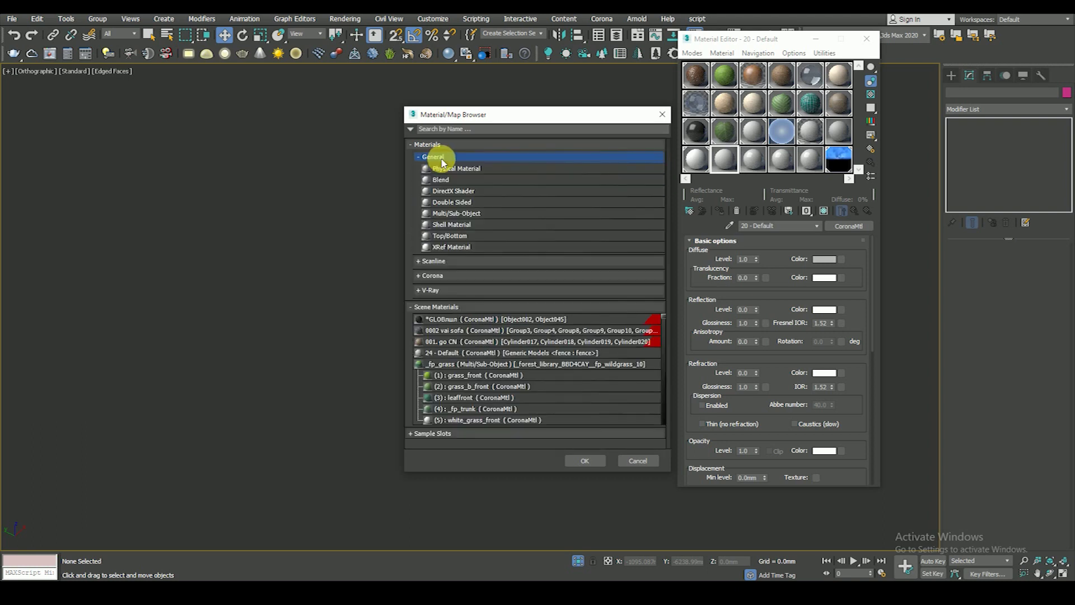
{"action": "left_click", "coordinate": [440, 157]}
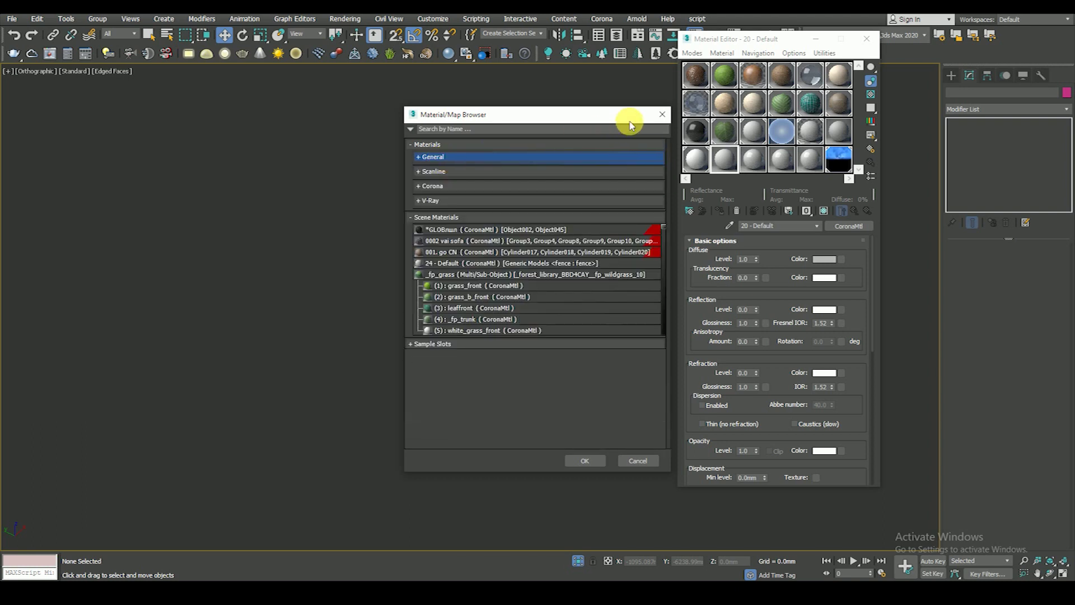
- Browse the diffuse map categories, then close the list without choosing a map
{"action": "left_click", "coordinate": [841, 260]}
{"action": "left_click", "coordinate": [443, 172]}
{"action": "left_click", "coordinate": [441, 158]}
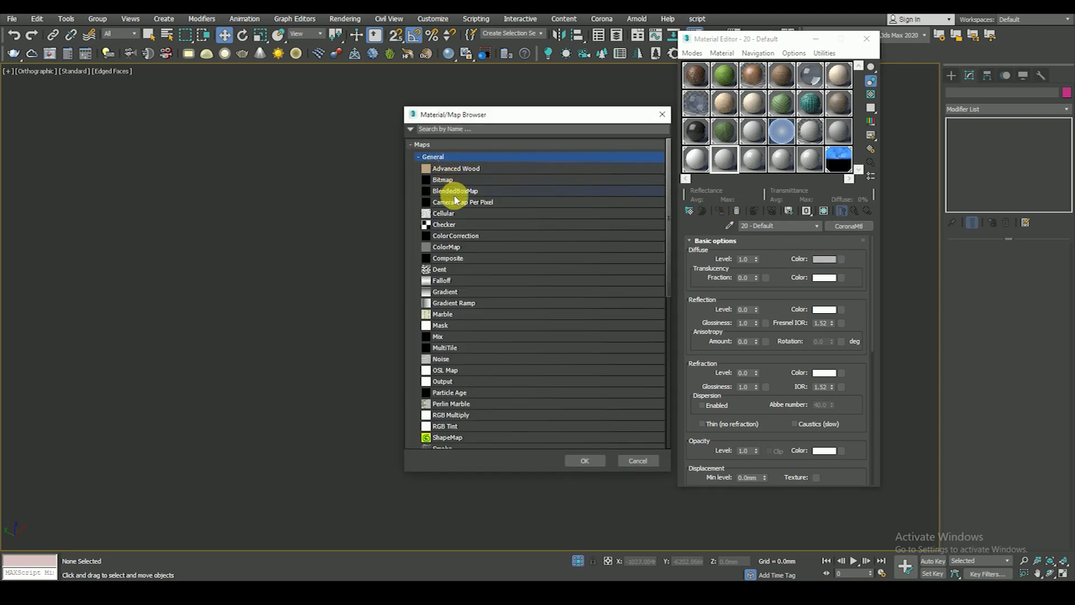
{"action": "left_click", "coordinate": [440, 158]}
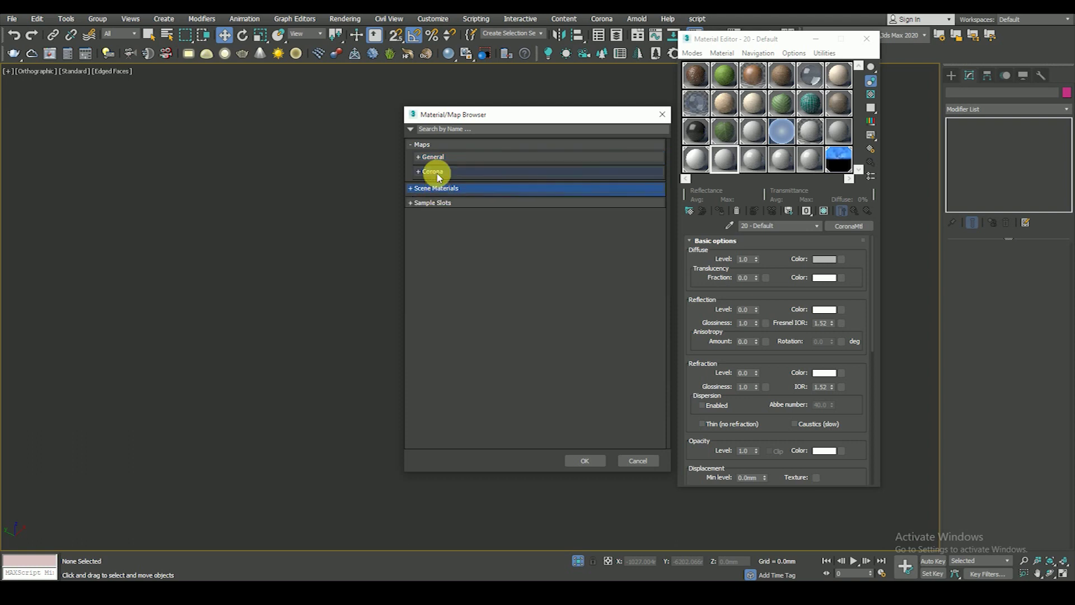
{"action": "left_click", "coordinate": [439, 171]}
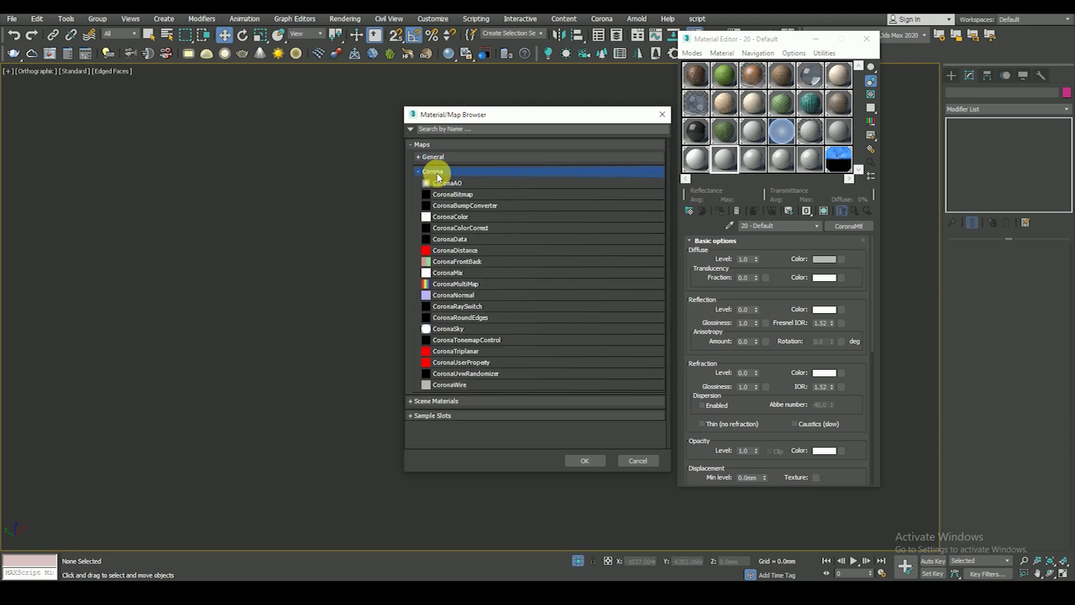
{"action": "left_click", "coordinate": [439, 173]}
{"action": "left_click", "coordinate": [438, 159]}
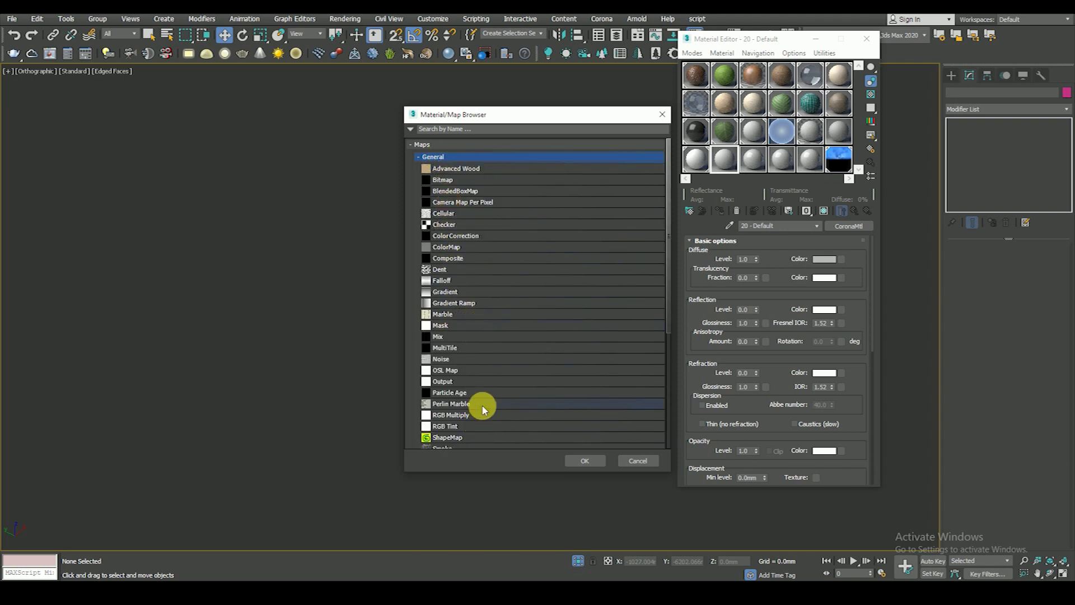
{"action": "scroll", "coordinate": [480, 412], "scroll_direction": "down", "scroll_amount": 2}
{"action": "scroll", "coordinate": [482, 404], "scroll_direction": "down", "scroll_amount": 1}
{"action": "scroll", "coordinate": [487, 408], "scroll_direction": "down", "scroll_amount": 1}
{"action": "scroll", "coordinate": [492, 420], "scroll_direction": "down", "scroll_amount": 1}
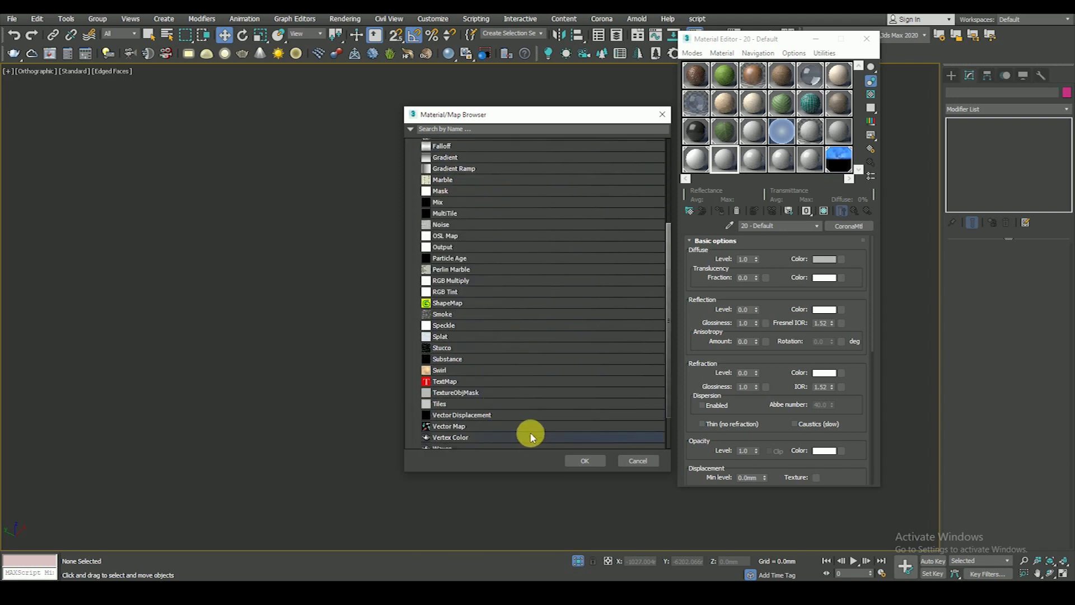
{"action": "left_click", "coordinate": [632, 462]}
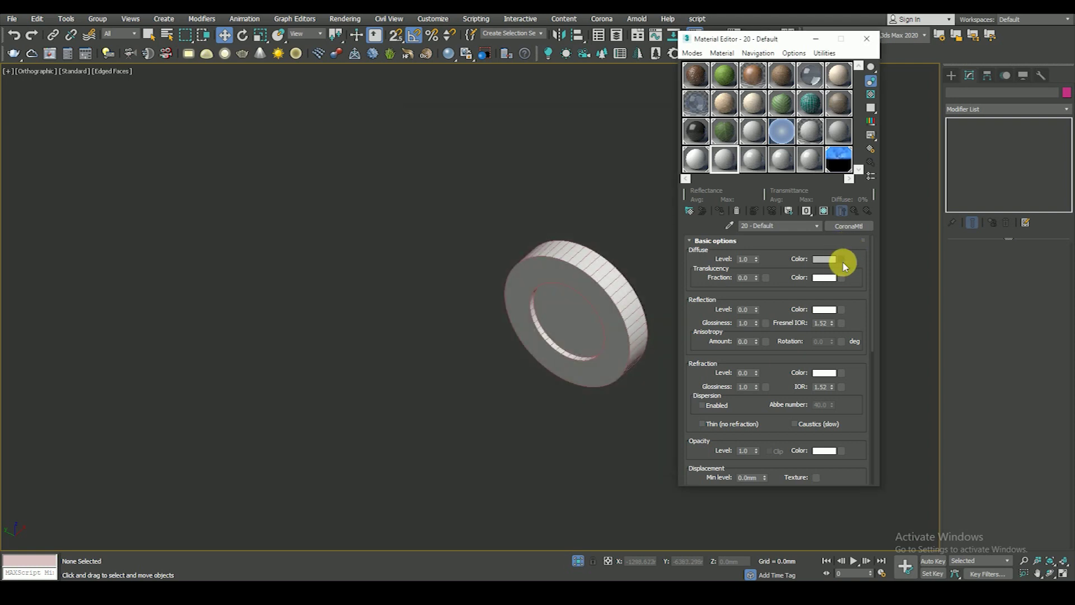
- Search the diffuse map browser for 'mu', then close it without adding a map
{"action": "left_click", "coordinate": [842, 260]}
{"action": "scroll", "coordinate": [459, 200], "scroll_direction": "up", "scroll_amount": 1}
{"action": "scroll", "coordinate": [461, 205], "scroll_direction": "up", "scroll_amount": 1}
{"action": "scroll", "coordinate": [463, 209], "scroll_direction": "up", "scroll_amount": 1}
{"action": "scroll", "coordinate": [456, 224], "scroll_direction": "up", "scroll_amount": 1}
{"action": "scroll", "coordinate": [464, 207], "scroll_direction": "up", "scroll_amount": 1}
{"action": "scroll", "coordinate": [478, 202], "scroll_direction": "up", "scroll_amount": 1}
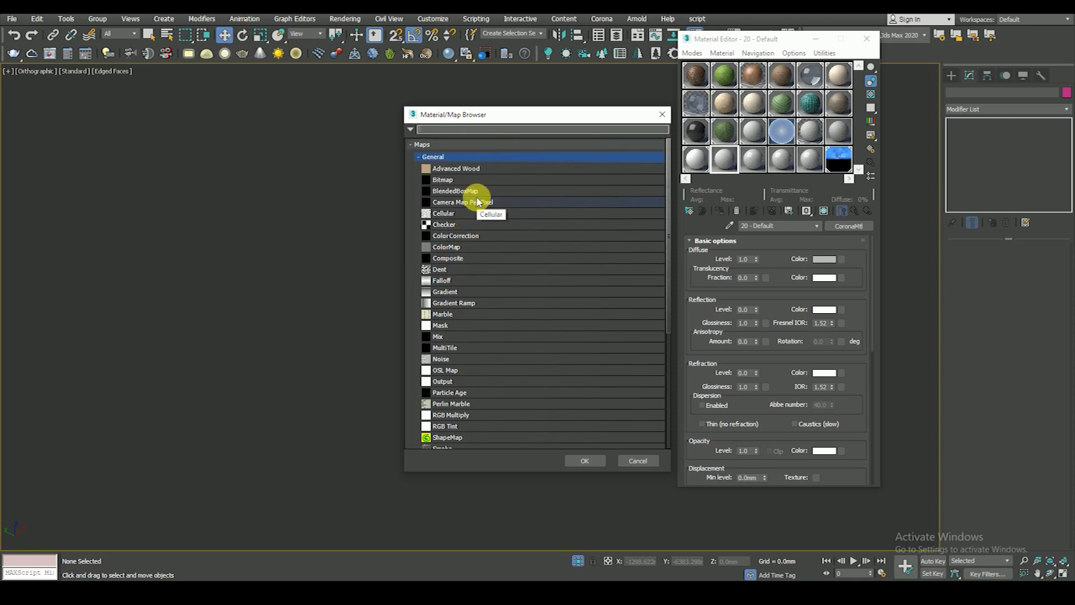
{"action": "left_click", "coordinate": [454, 348]}
{"action": "scroll", "coordinate": [526, 338], "scroll_direction": "down", "scroll_amount": 2}
{"action": "scroll", "coordinate": [525, 341], "scroll_direction": "down", "scroll_amount": 3}
{"action": "scroll", "coordinate": [524, 341], "scroll_direction": "up", "scroll_amount": 5}
{"action": "left_click", "coordinate": [480, 135]}
{"action": "type", "text": "m"}
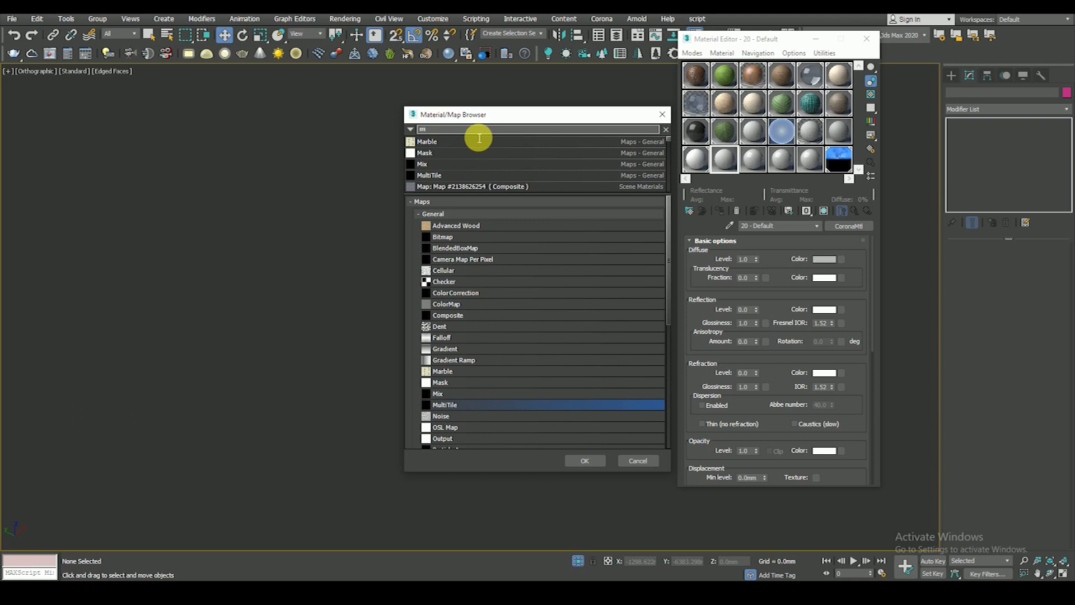
{"action": "type", "text": "u"}
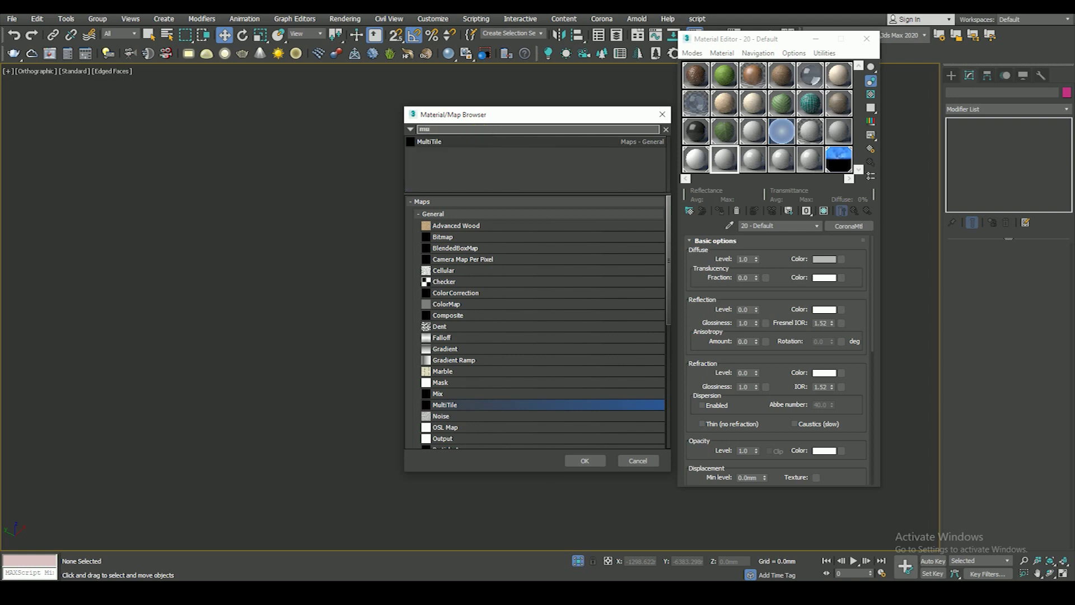
{"action": "left_click", "coordinate": [663, 117]}
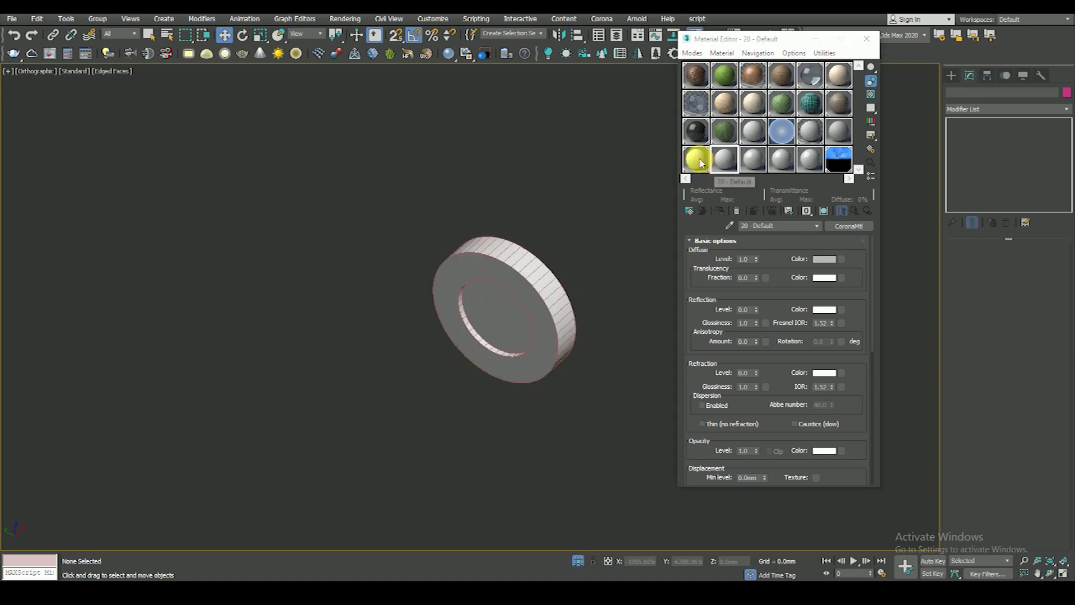
- Make slot 21 a Multi/Sub-Object material with 2 sub-materials, keeping the old material
{"action": "left_click", "coordinate": [752, 167]}
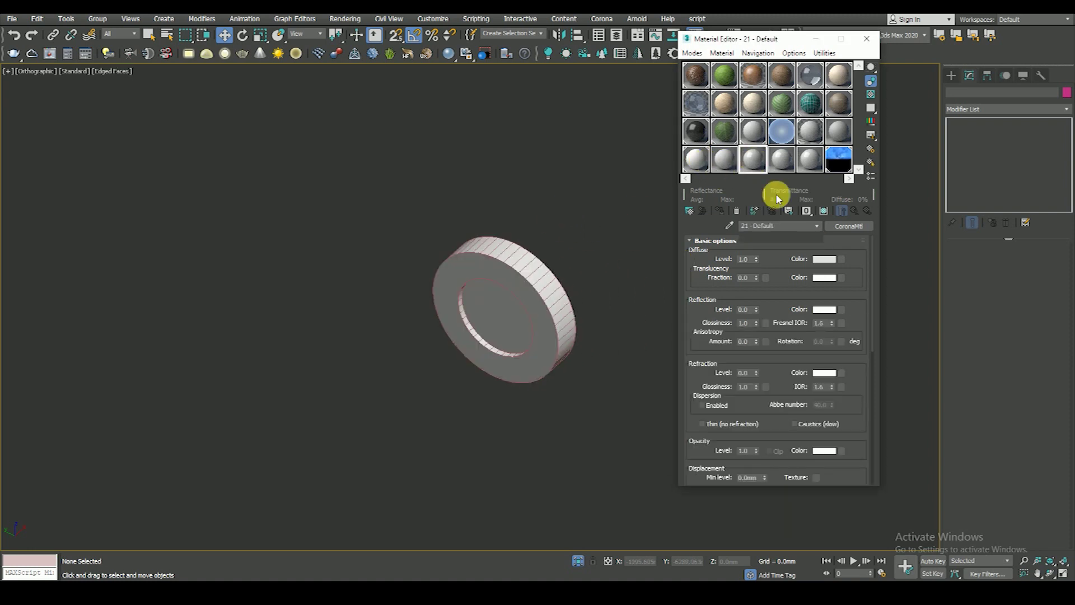
{"action": "left_click", "coordinate": [849, 226]}
{"action": "left_click", "coordinate": [441, 158]}
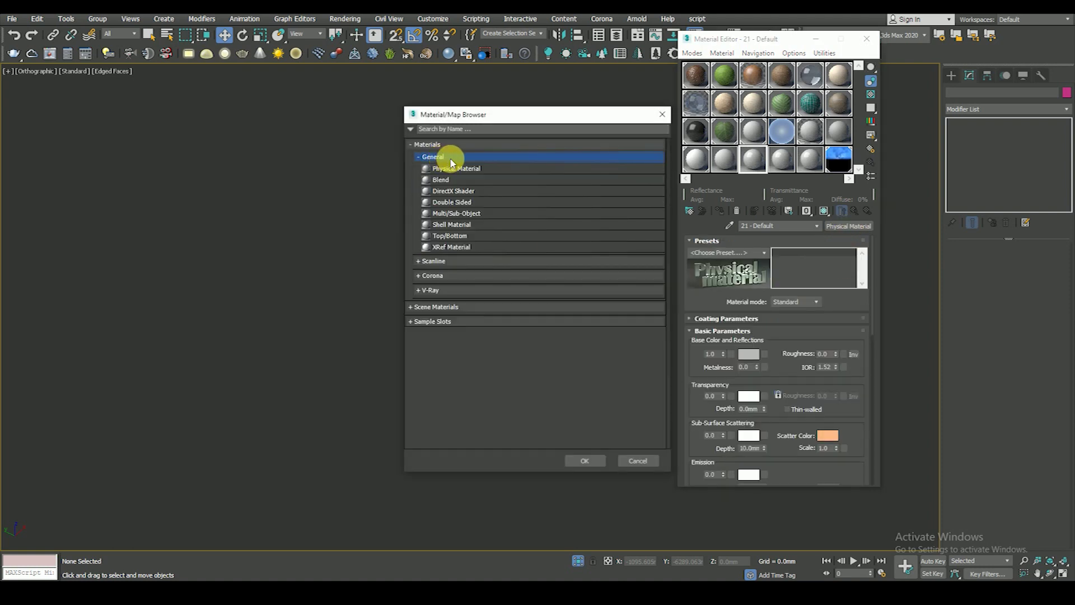
{"action": "left_click", "coordinate": [585, 460]}
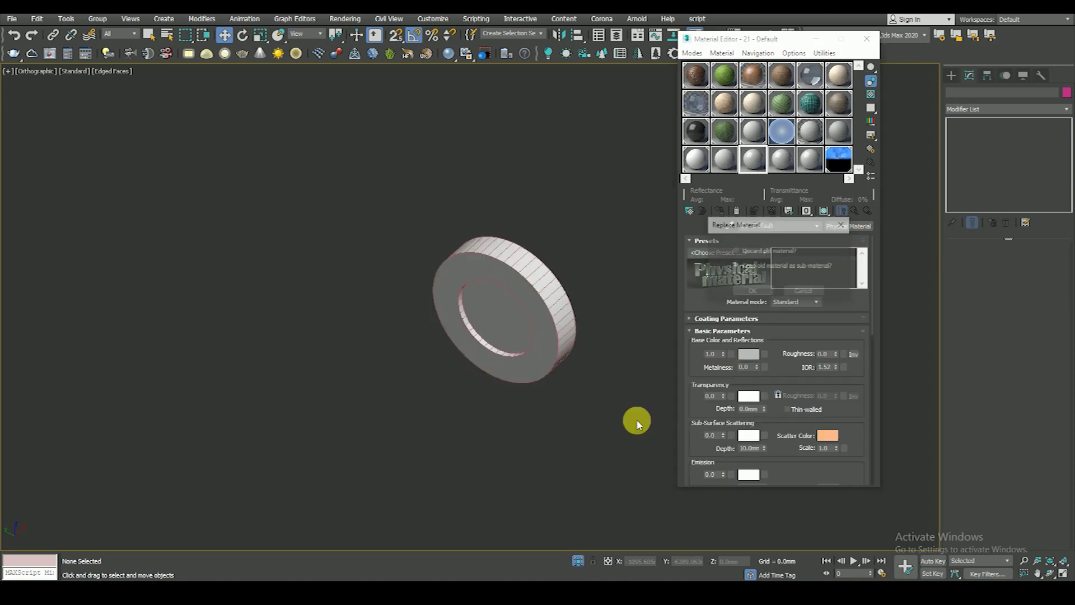
{"action": "left_click", "coordinate": [751, 289]}
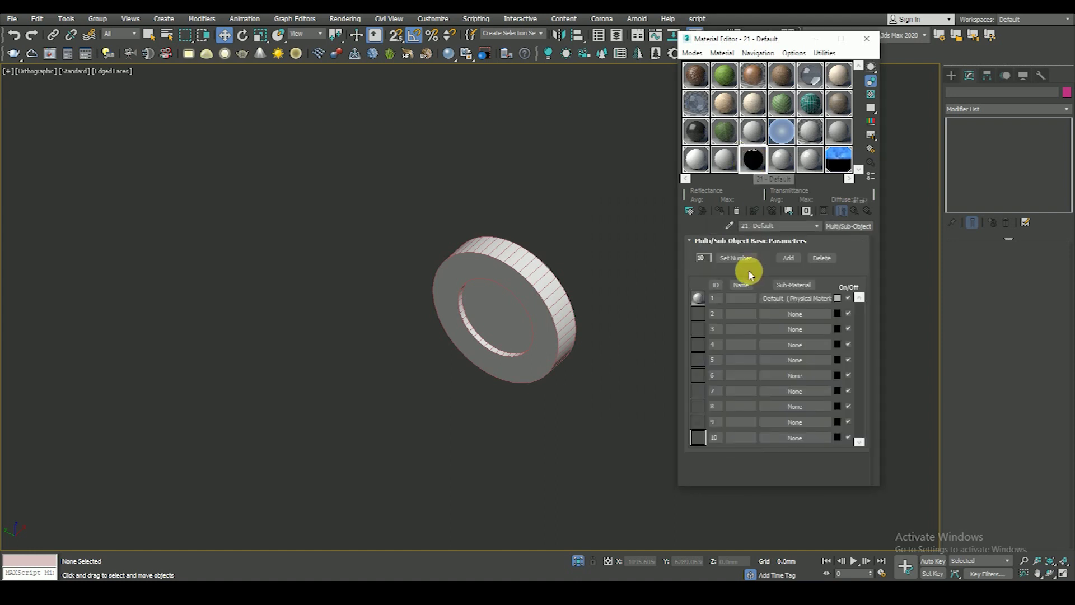
{"action": "left_click", "coordinate": [735, 258]}
{"action": "type", "text": "2"}
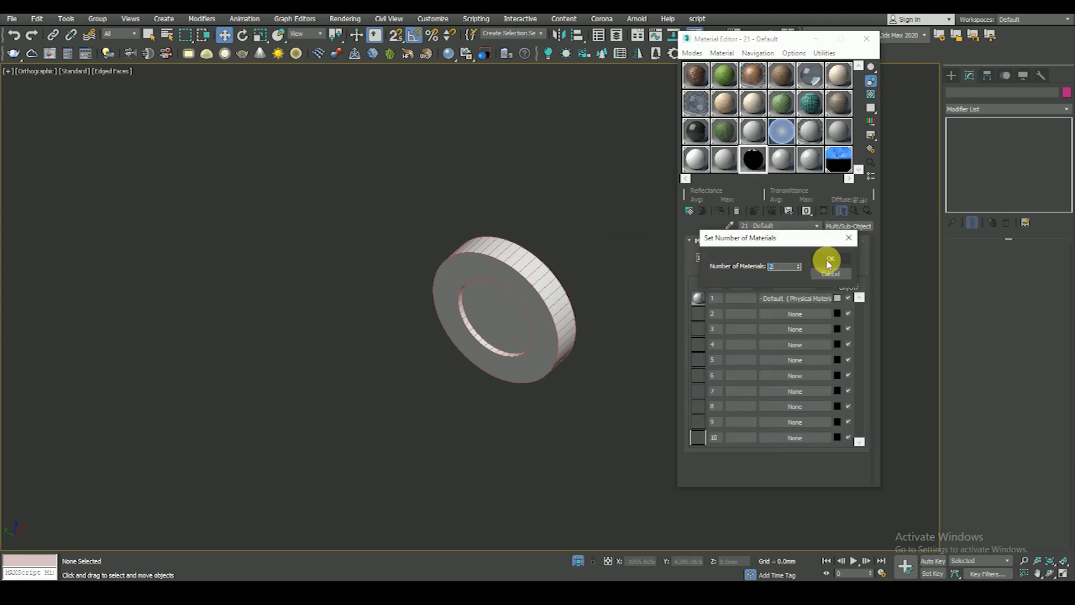
{"action": "left_click", "coordinate": [831, 258]}
- Change sub-material 1 to a CoronaMtl
{"action": "left_click", "coordinate": [795, 298]}
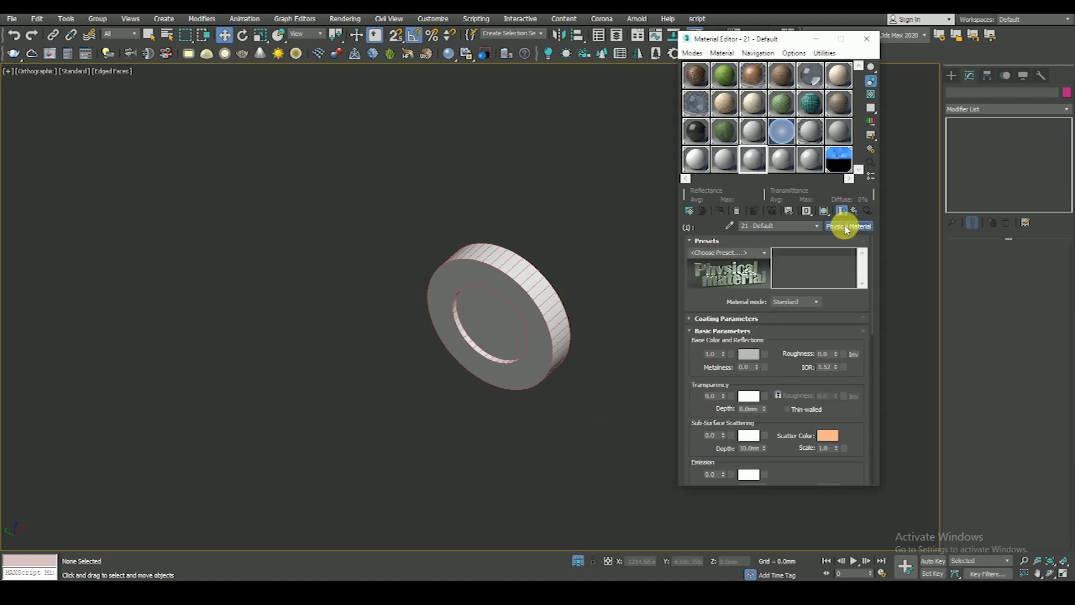
{"action": "left_click", "coordinate": [847, 227]}
{"action": "left_click", "coordinate": [440, 275]}
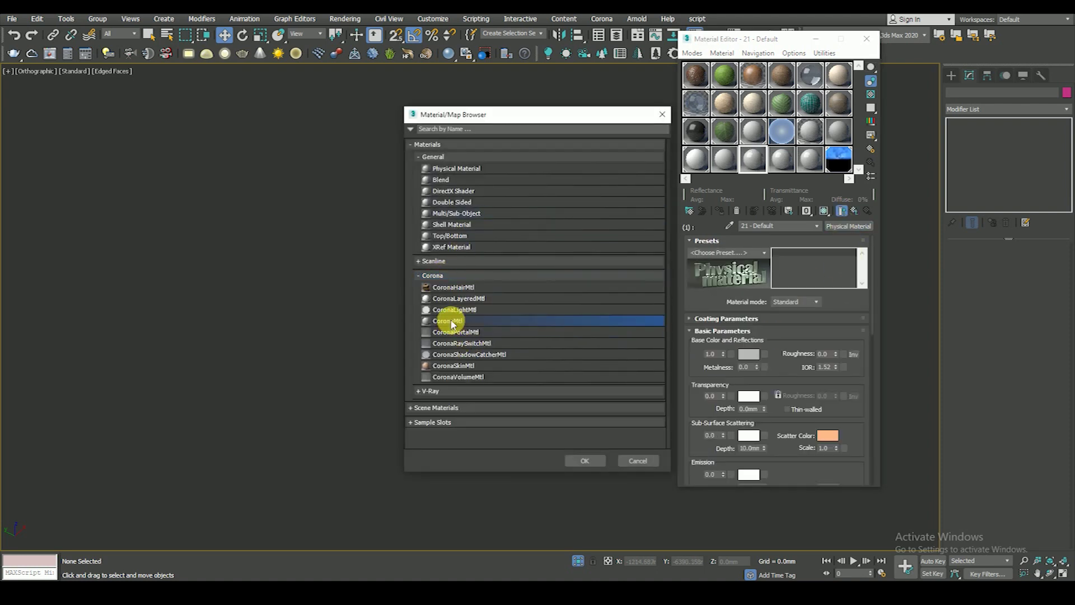
{"action": "double_click", "coordinate": [451, 323]}
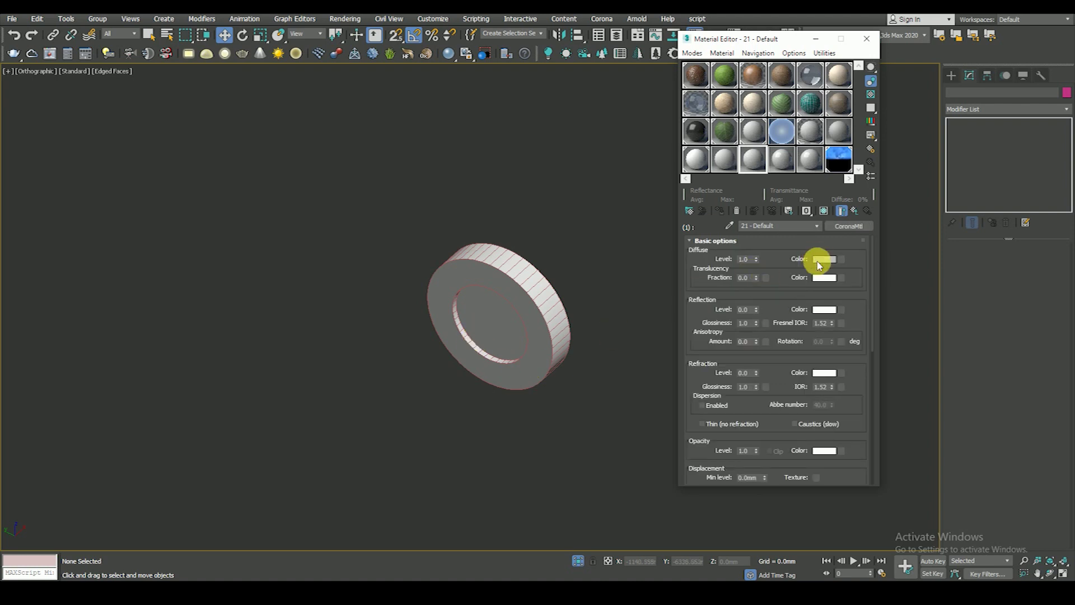
- Give sub-material 1 a dark grey diffuse (value 13) and reflection level 1.0
{"action": "left_click", "coordinate": [823, 259]}
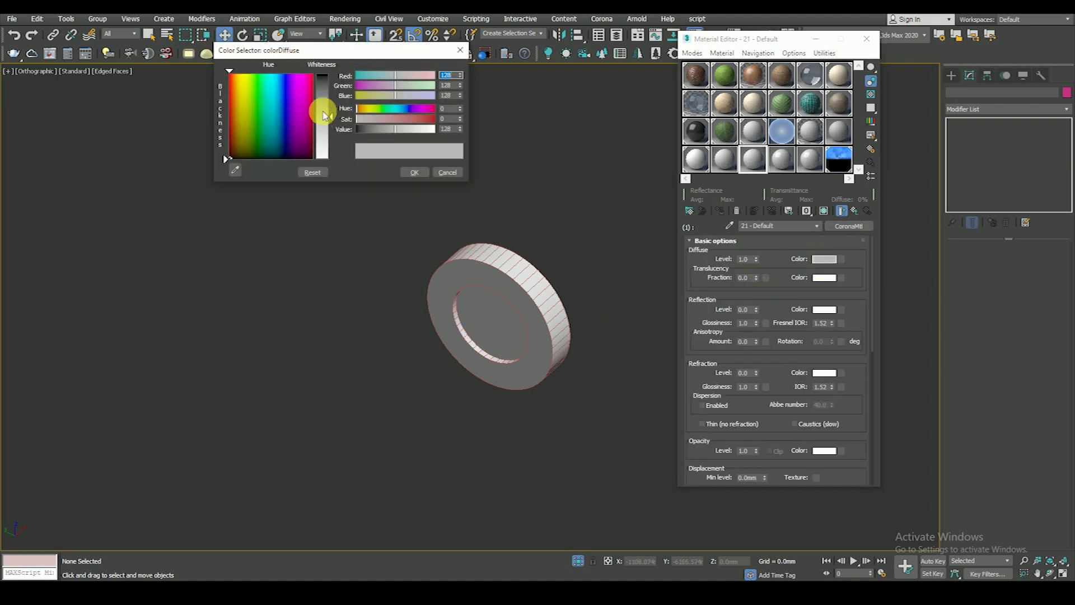
{"action": "left_click_drag", "start_coordinate": [324, 120], "coordinate": [328, 95]}
{"action": "left_click", "coordinate": [415, 172]}
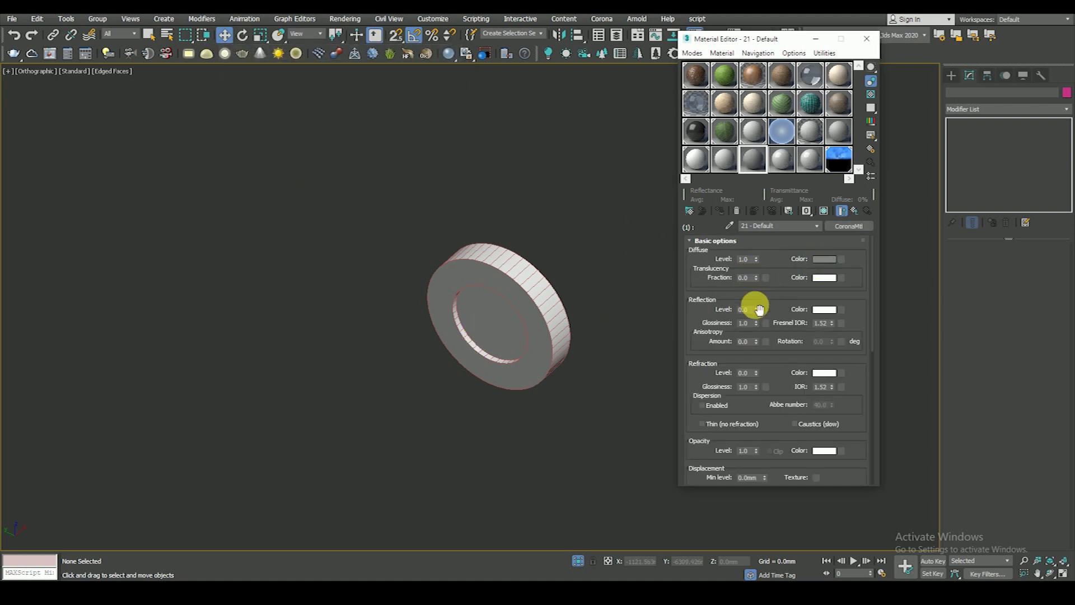
{"action": "type", "text": "1"}
{"action": "key", "text": "Return"}
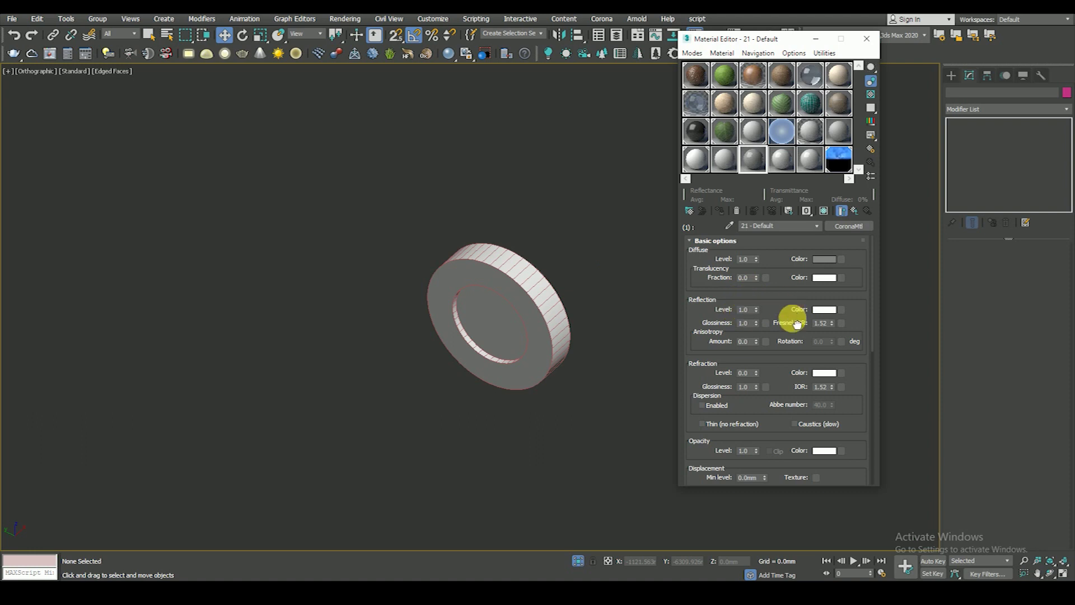
{"action": "left_click", "coordinate": [824, 259]}
{"action": "left_click", "coordinate": [322, 76]}
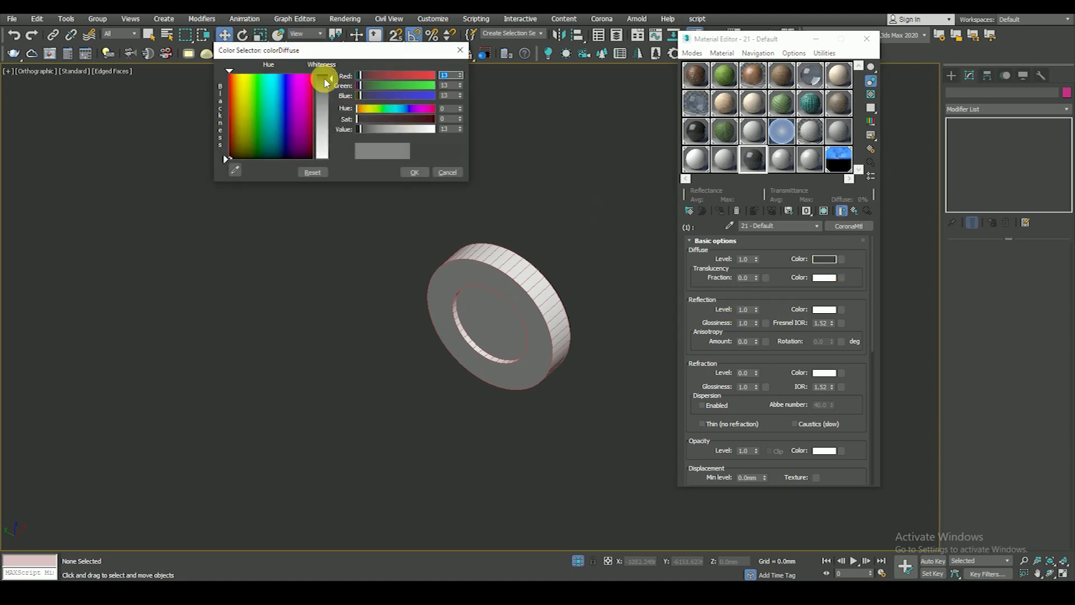
{"action": "left_click", "coordinate": [413, 174]}
{"action": "type", "text": "0.85"}
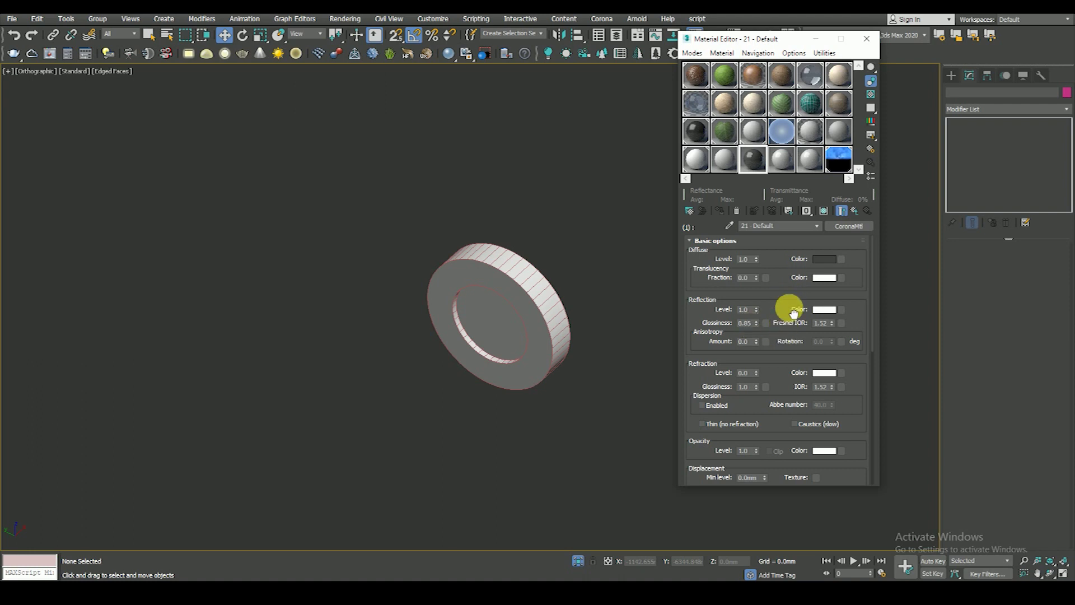
{"action": "left_click", "coordinate": [826, 258]}
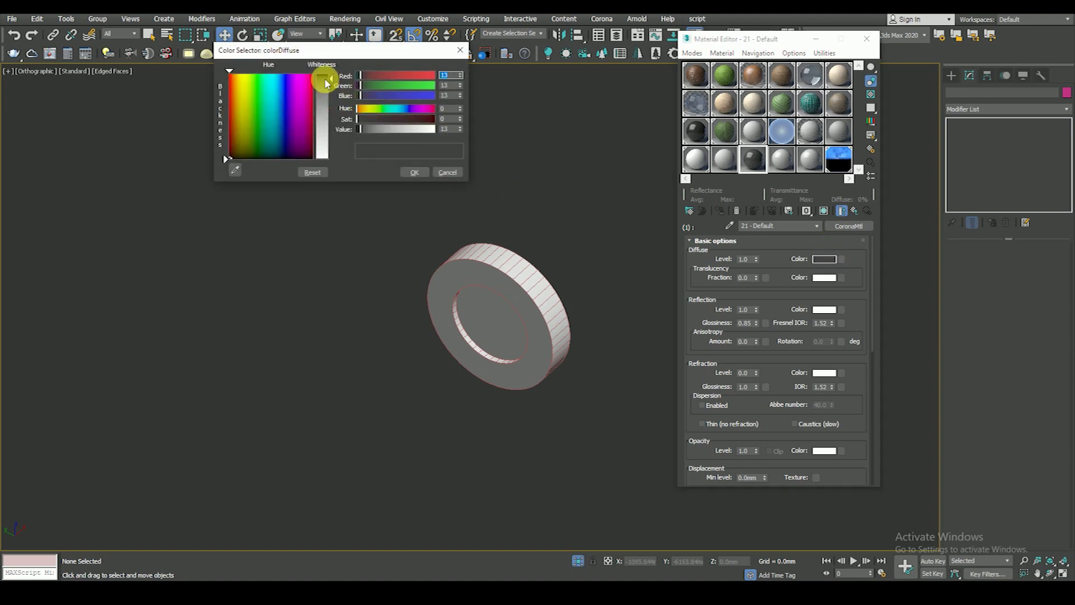
{"action": "left_click", "coordinate": [414, 172]}
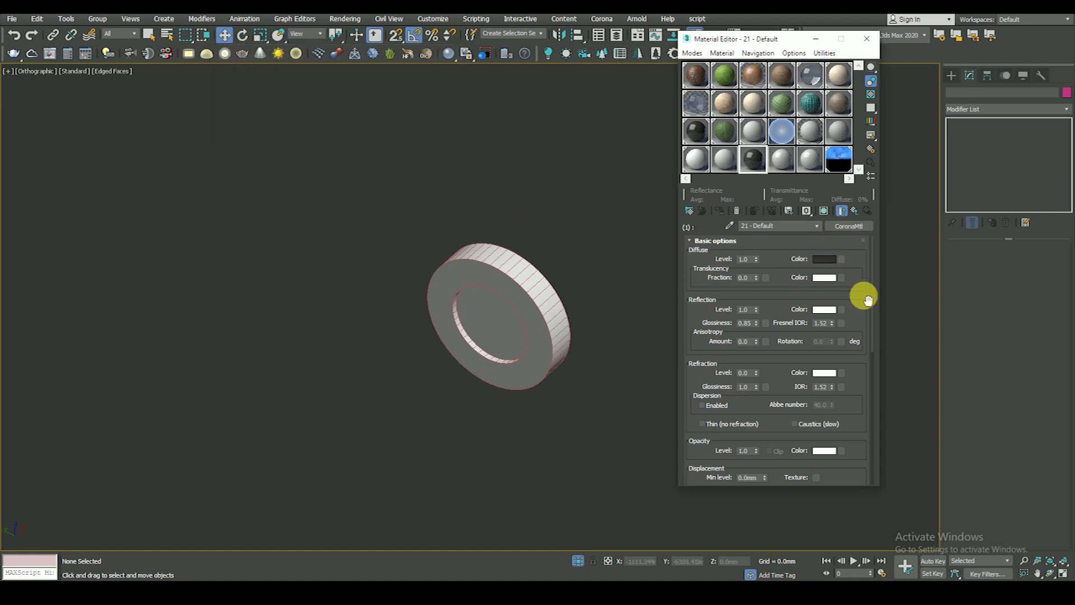
- Make sub-material 2 a CoronaLightMtl at intensity 5, then select the ring object
{"action": "left_click", "coordinate": [856, 211]}
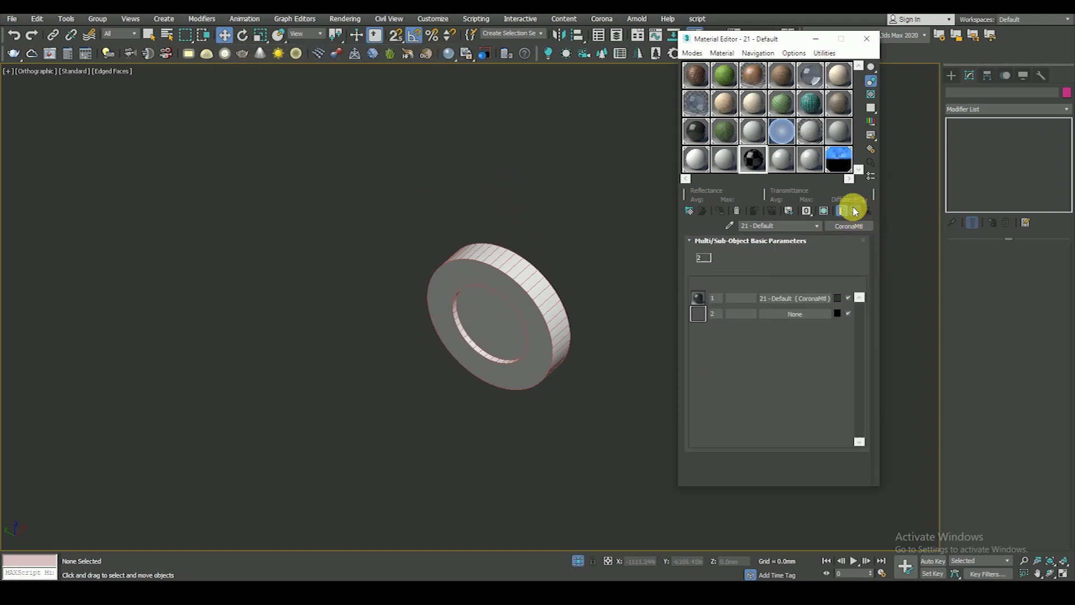
{"action": "left_click", "coordinate": [793, 315]}
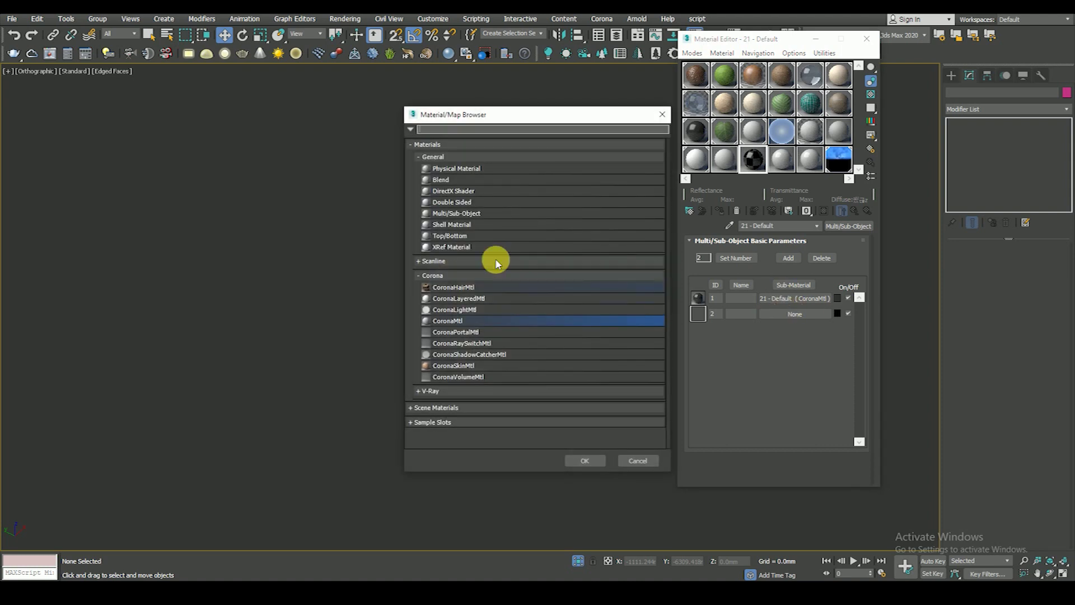
{"action": "double_click", "coordinate": [451, 310]}
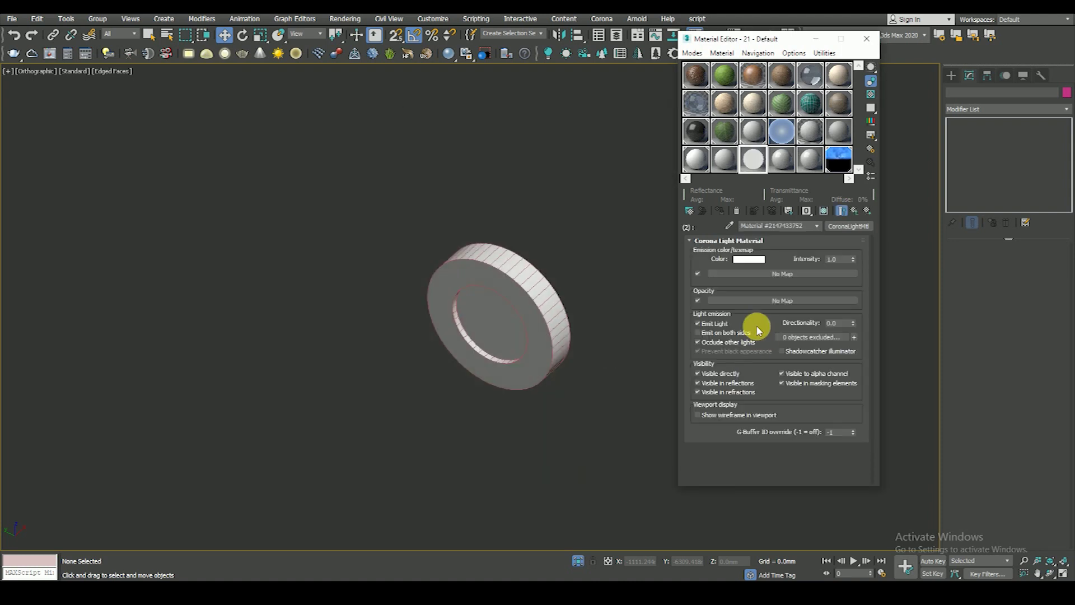
{"action": "left_click", "coordinate": [837, 260]}
{"action": "left_click", "coordinate": [854, 211]}
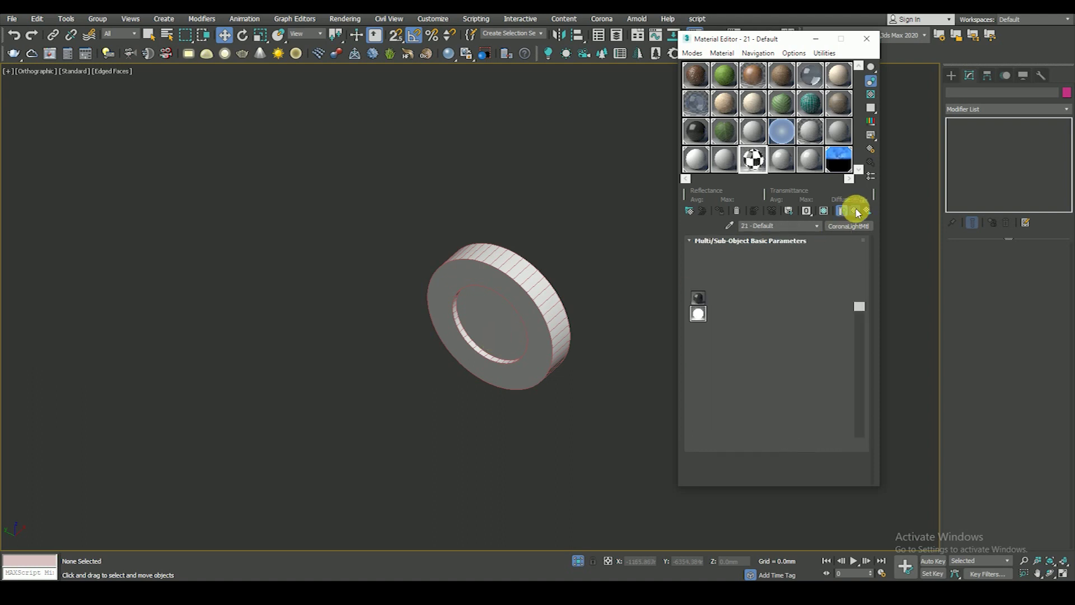
{"action": "left_click_drag", "start_coordinate": [586, 185], "coordinate": [440, 488]}
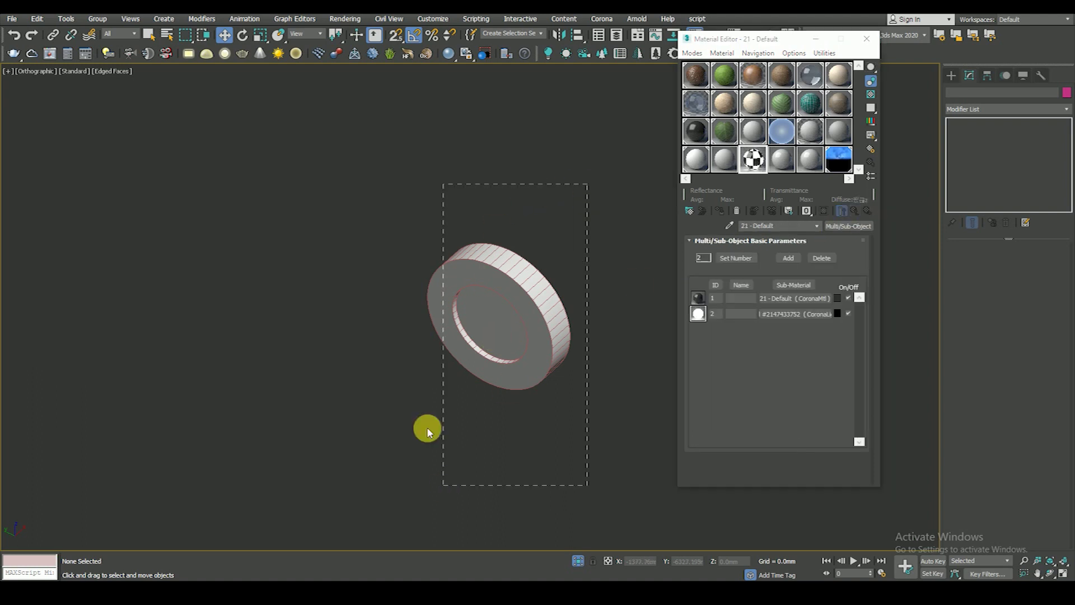
- Apply the multi-material to the ring fixture, then select and deselect the ring fixtures
{"action": "left_click", "coordinate": [720, 211]}
{"action": "left_click", "coordinate": [563, 249]}
{"action": "scroll", "coordinate": [548, 313], "scroll_direction": "down", "scroll_amount": 4}
{"action": "scroll", "coordinate": [504, 291], "scroll_direction": "down", "scroll_amount": 3}
{"action": "left_click_drag", "start_coordinate": [356, 257], "coordinate": [144, 151]}
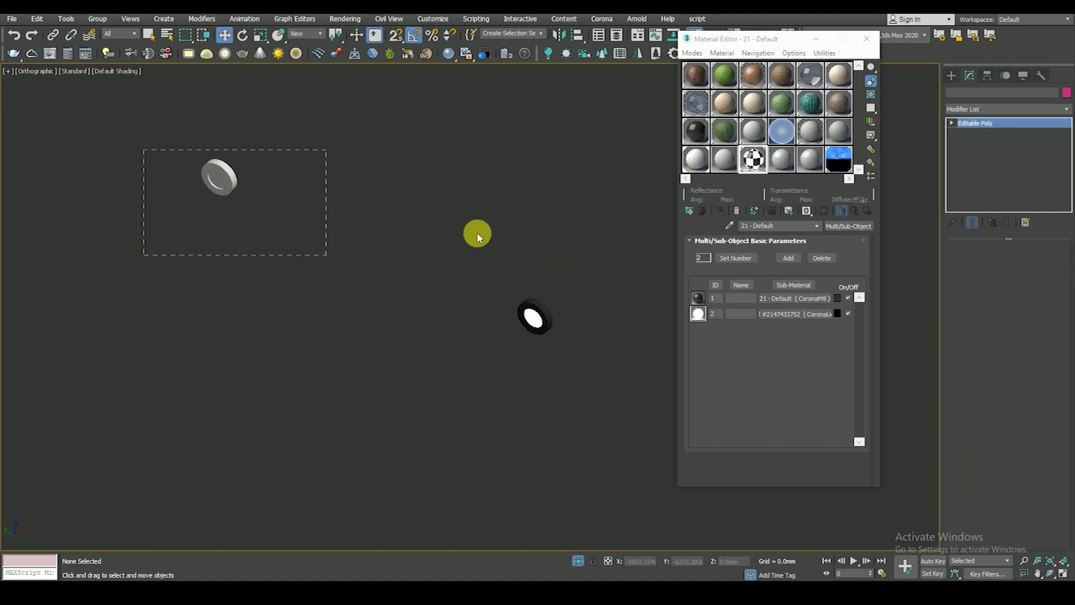
{"action": "scroll", "coordinate": [478, 233], "scroll_direction": "down", "scroll_amount": 5}
{"action": "middle_click_drag", "start_coordinate": [312, 233], "coordinate": [343, 287]}
{"action": "left_click_drag", "start_coordinate": [408, 197], "coordinate": [343, 288], "text": "ctrl"}
{"action": "scroll", "coordinate": [375, 266], "scroll_direction": "up", "scroll_amount": 5}
{"action": "left_click", "coordinate": [339, 248]}
- Select the three floor light fixtures, exit isolation and show the scene in wireframe
{"action": "left_click_drag", "start_coordinate": [477, 325], "coordinate": [477, 325]}
{"action": "key", "text": "z"}
{"action": "left_click", "coordinate": [578, 561]}
{"action": "key", "text": "F3"}
{"action": "scroll", "coordinate": [546, 335], "scroll_direction": "down", "scroll_amount": 3}
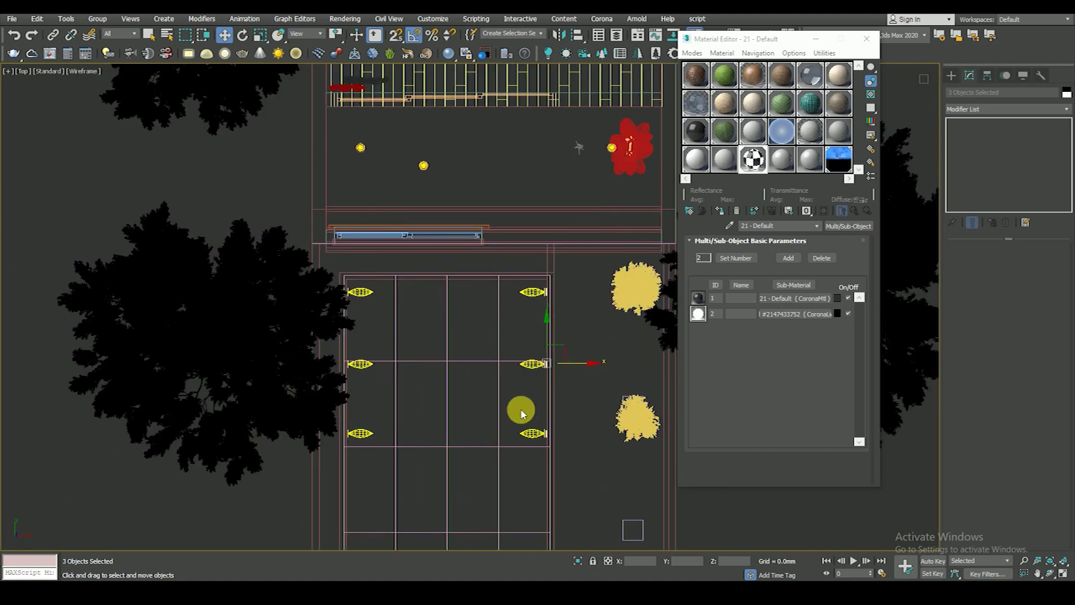
{"action": "scroll", "coordinate": [594, 350], "scroll_direction": "up", "scroll_amount": 2}
- Instance the three lights to the pool's other side and mirror them to face inward
{"action": "left_click_drag", "start_coordinate": [598, 350], "coordinate": [379, 350], "text": "shift"}
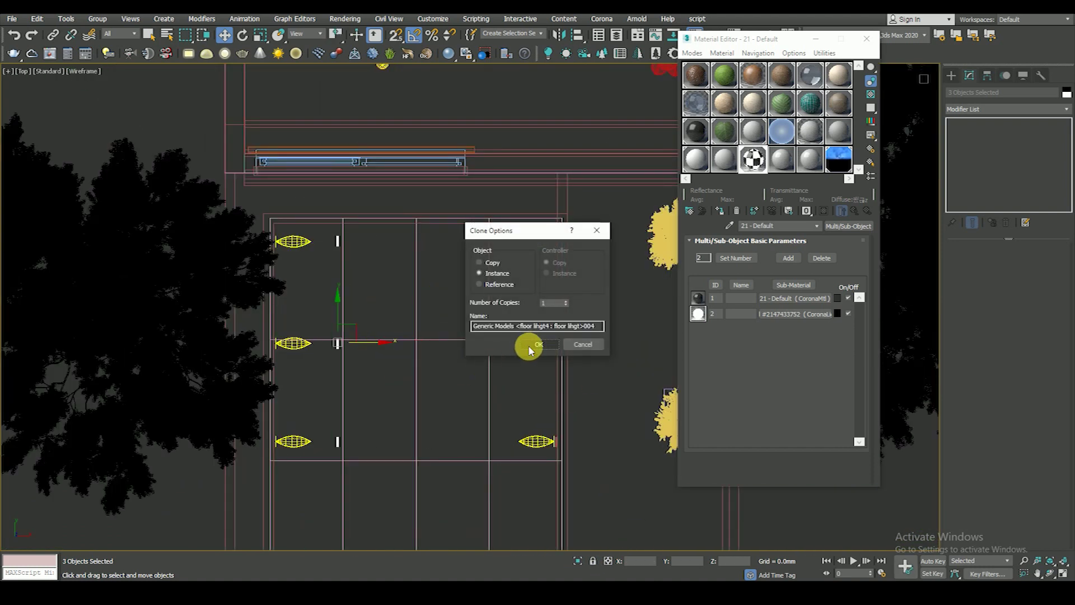
{"action": "left_click", "coordinate": [525, 346]}
{"action": "left_click", "coordinate": [559, 35]}
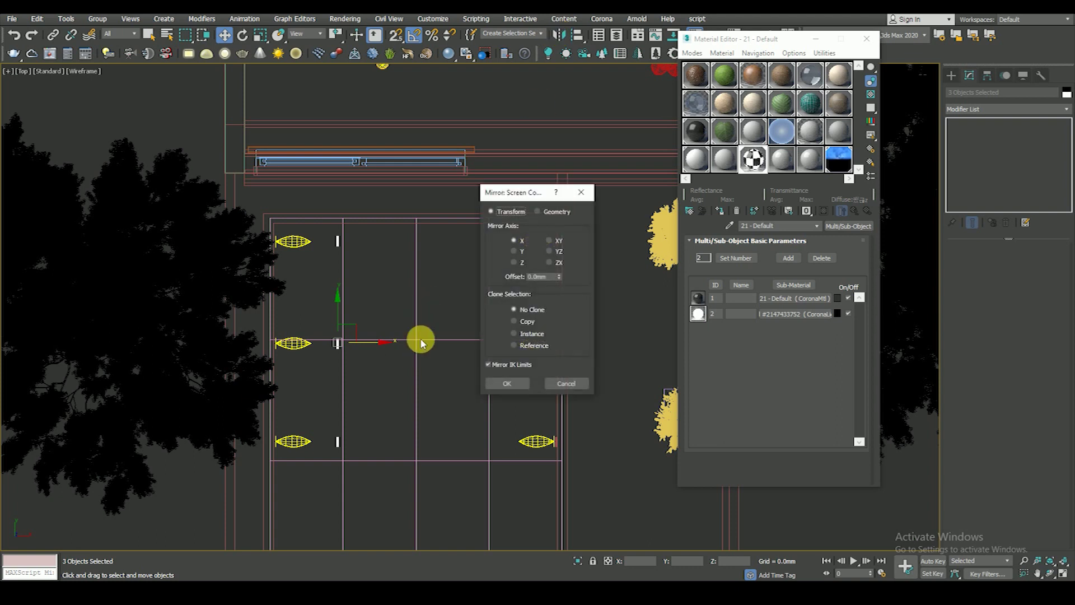
{"action": "left_click", "coordinate": [507, 383]}
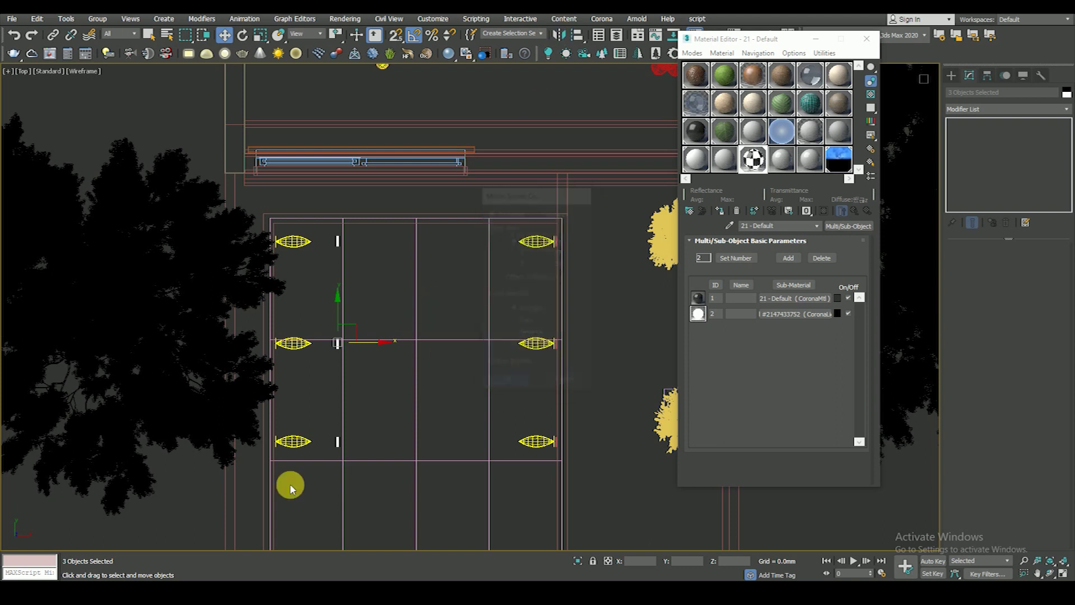
{"action": "scroll", "coordinate": [408, 376], "scroll_direction": "up", "scroll_amount": 5}
{"action": "scroll", "coordinate": [468, 343], "scroll_direction": "up", "scroll_amount": 3}
{"action": "scroll", "coordinate": [487, 330], "scroll_direction": "up", "scroll_amount": 2}
{"action": "key", "text": "F3"}
- Orbit to inspect the mirrored lights, then return to the top view
{"action": "mouse_move", "coordinate": [492, 324]}
{"action": "middle_mouse_down", "text": "alt"}
{"action": "mouse_move", "coordinate": [451, 302]}
{"action": "mouse_move", "coordinate": [449, 288]}
{"action": "middle_mouse_up", "text": "alt"}
{"action": "scroll", "coordinate": [443, 303], "scroll_direction": "up", "scroll_amount": 5}
{"action": "key", "text": "shift+z"}
{"action": "key", "text": "shift+z"}
{"action": "key", "text": "shift+z"}
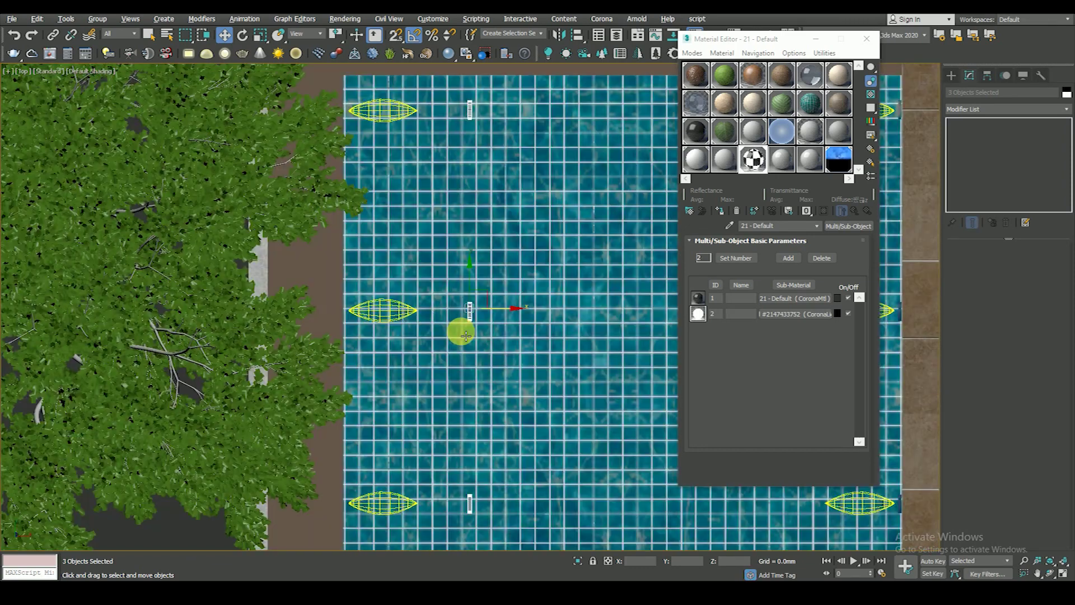
{"action": "key", "text": "F3"}
{"action": "scroll", "coordinate": [337, 314], "scroll_direction": "up", "scroll_amount": 3}
{"action": "scroll", "coordinate": [408, 324], "scroll_direction": "up", "scroll_amount": 3}
{"action": "key", "text": "F3"}
{"action": "key", "text": "F3"}
{"action": "key", "text": "F3"}
{"action": "key", "text": "F3"}
{"action": "scroll", "coordinate": [378, 329], "scroll_direction": "down", "scroll_amount": 3}
- Check the fixtures in front and top views, dismissing the accidentally opened particle editor
{"action": "key", "text": "f"}
{"action": "scroll", "coordinate": [469, 305], "scroll_direction": "up", "scroll_amount": 4}
{"action": "scroll", "coordinate": [470, 305], "scroll_direction": "down", "scroll_amount": 3}
{"action": "scroll", "coordinate": [464, 312], "scroll_direction": "down", "scroll_amount": 3}
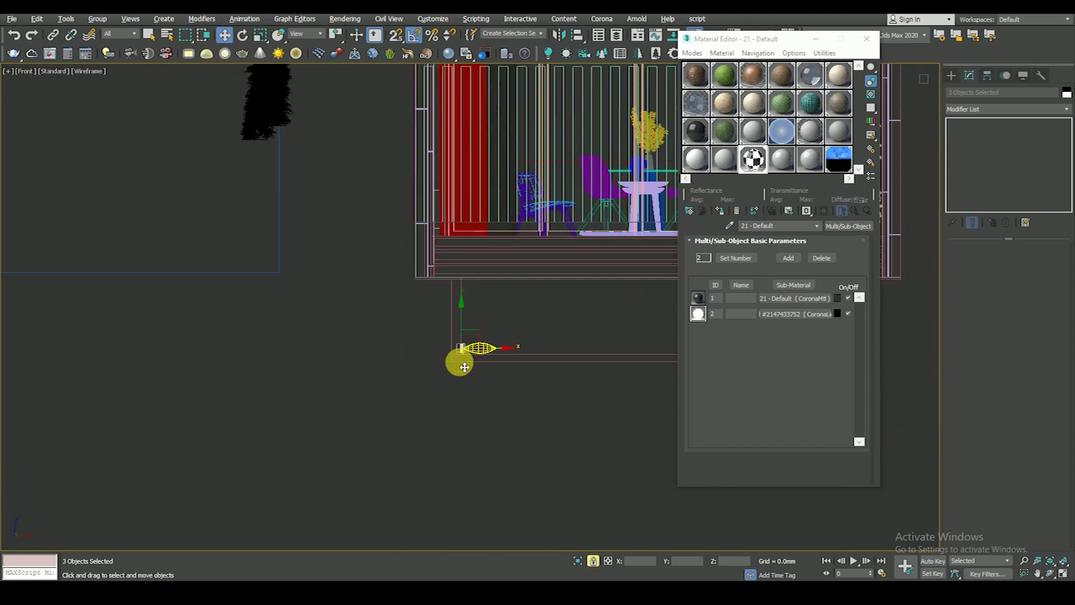
{"action": "key", "text": "t"}
{"action": "key", "text": "6"}
{"action": "scroll", "coordinate": [465, 336], "scroll_direction": "up", "scroll_amount": 2}
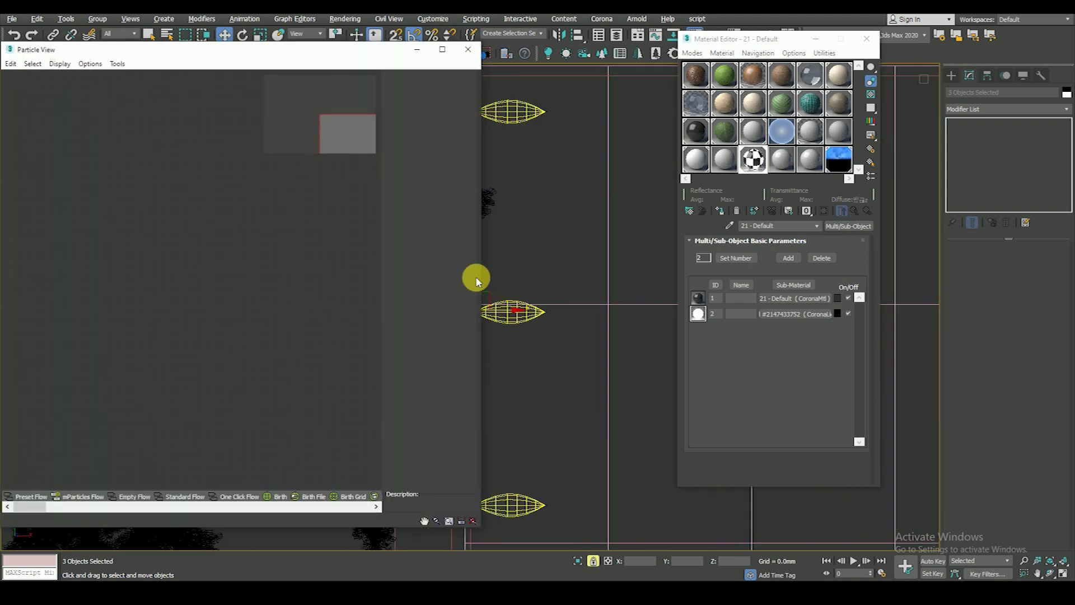
{"action": "key", "text": "6"}
{"action": "scroll", "coordinate": [479, 433], "scroll_direction": "down", "scroll_amount": 2}
{"action": "scroll", "coordinate": [459, 307], "scroll_direction": "up", "scroll_amount": 2}
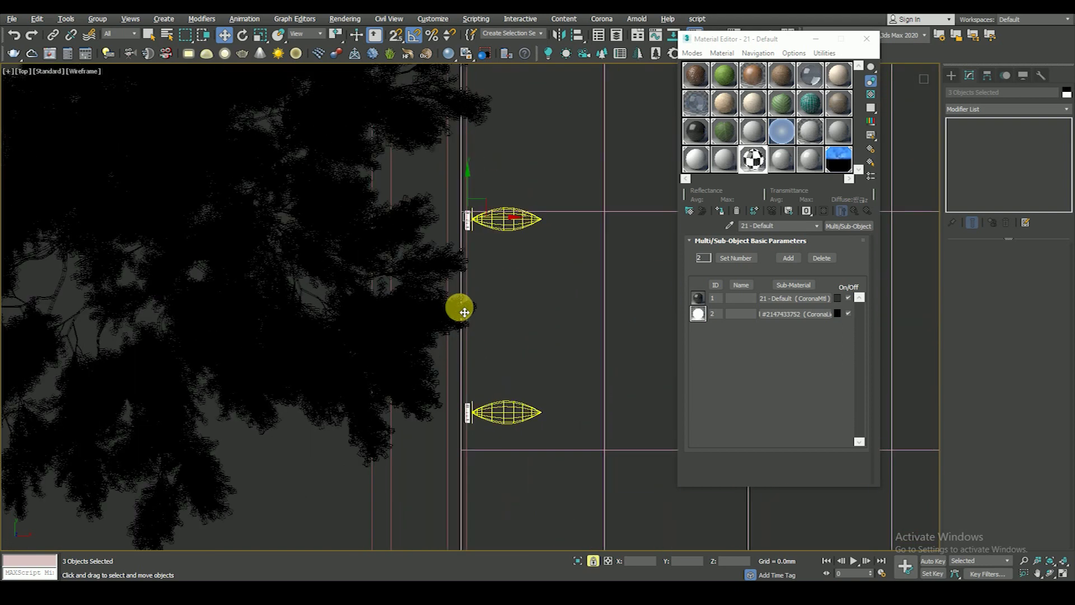
- Shift-drag the three fixtures left to create instanced copies
{"action": "left_click_drag", "start_coordinate": [499, 221], "coordinate": [451, 221], "text": "shift"}
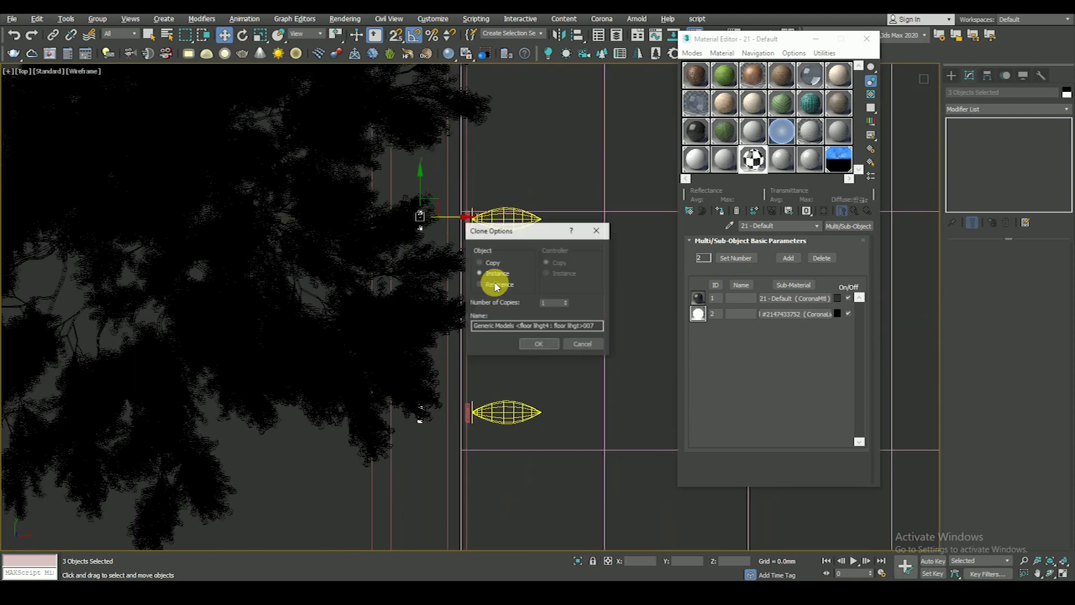
{"action": "left_click", "coordinate": [547, 343]}
{"action": "key", "text": "e"}
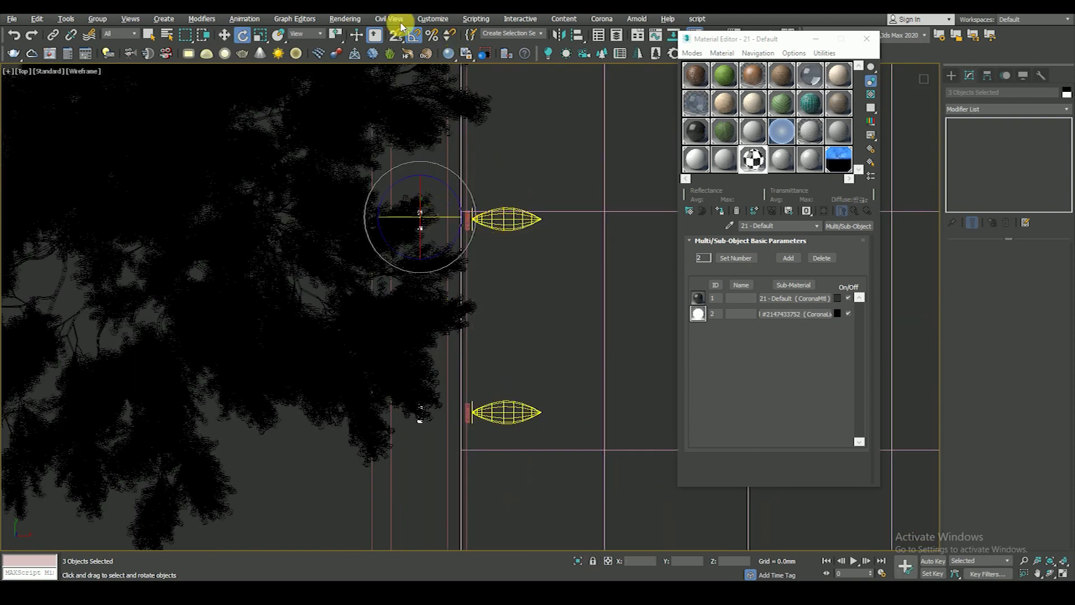
- Roughly turn the copied fixtures a quarter turn and switch to the front view
{"action": "left_click_drag", "start_coordinate": [452, 244], "coordinate": [394, 223]}
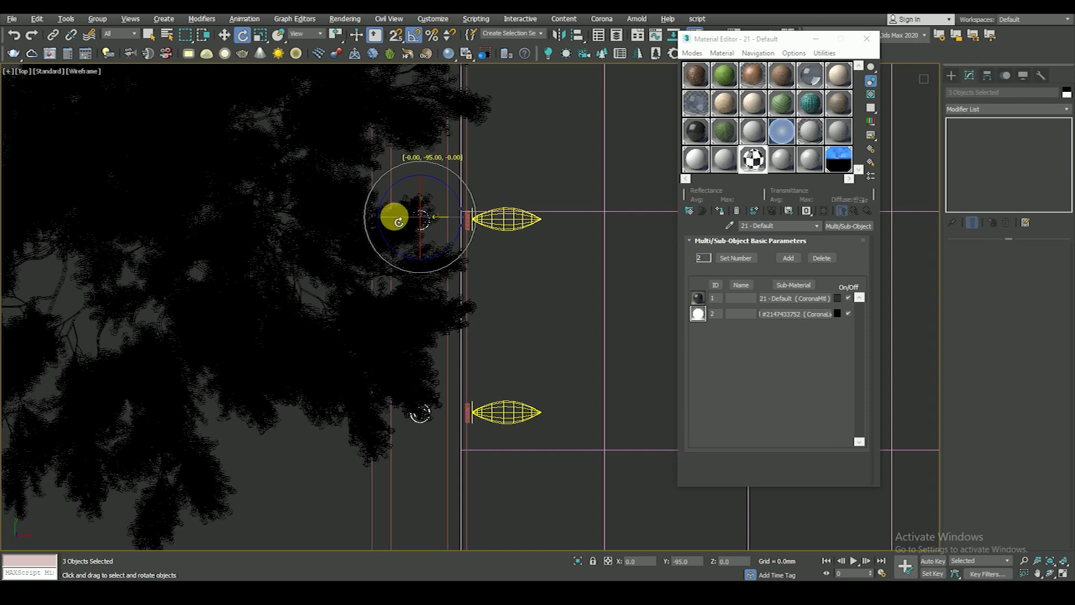
{"action": "scroll", "coordinate": [420, 415], "scroll_direction": "up", "scroll_amount": 2}
{"action": "scroll", "coordinate": [435, 437], "scroll_direction": "up", "scroll_amount": 3}
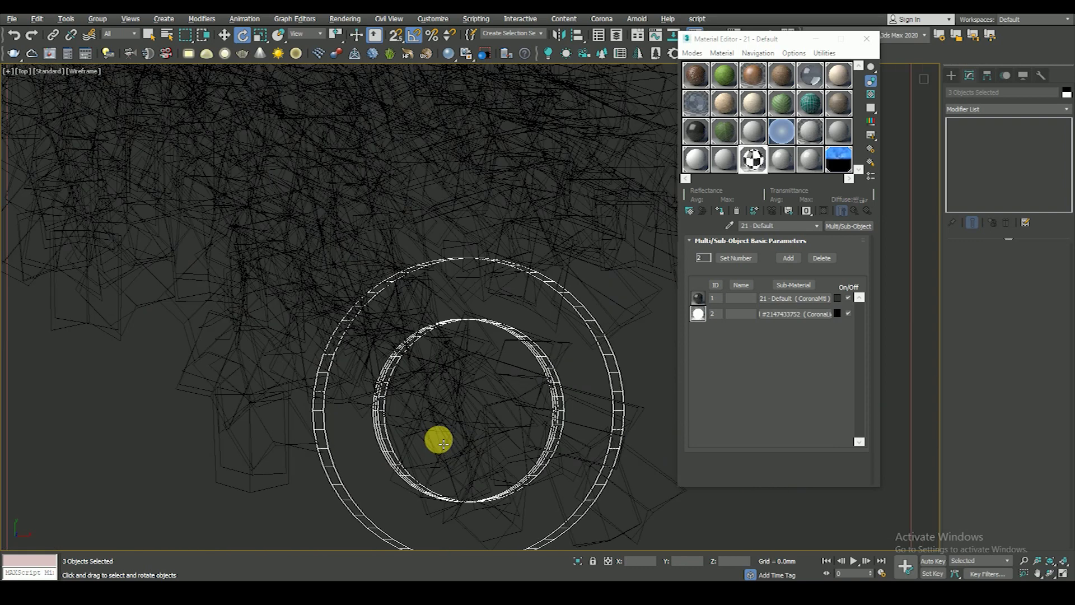
{"action": "scroll", "coordinate": [470, 417], "scroll_direction": "down", "scroll_amount": 3}
{"action": "scroll", "coordinate": [471, 417], "scroll_direction": "down", "scroll_amount": 3}
{"action": "scroll", "coordinate": [481, 398], "scroll_direction": "down", "scroll_amount": 1}
{"action": "scroll", "coordinate": [490, 392], "scroll_direction": "down", "scroll_amount": 3}
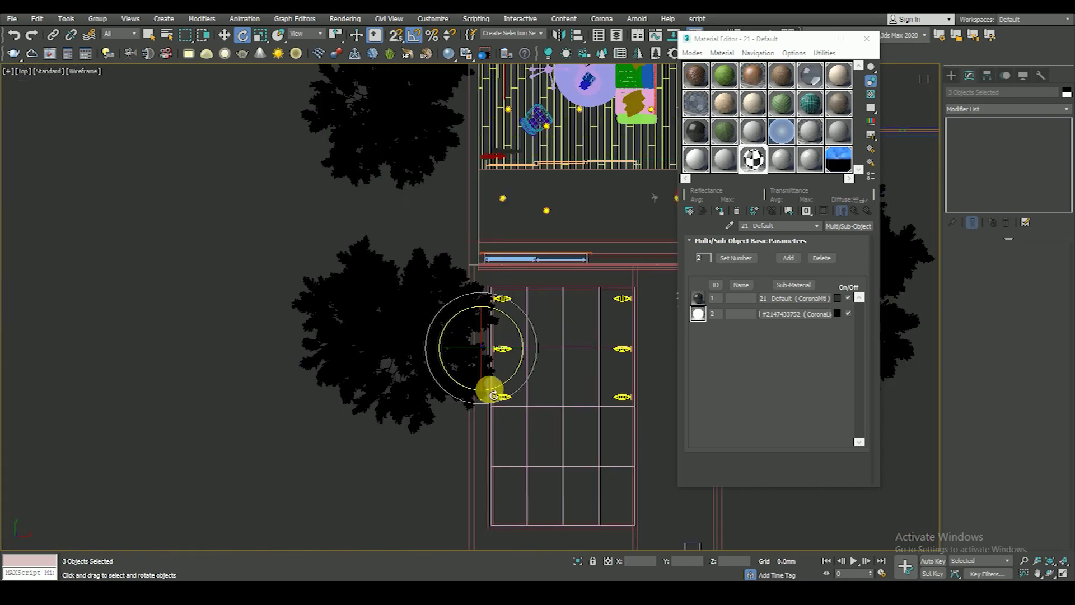
{"action": "scroll", "coordinate": [496, 387], "scroll_direction": "up", "scroll_amount": 1}
{"action": "scroll", "coordinate": [496, 386], "scroll_direction": "down", "scroll_amount": 2}
{"action": "scroll", "coordinate": [495, 383], "scroll_direction": "down", "scroll_amount": 3}
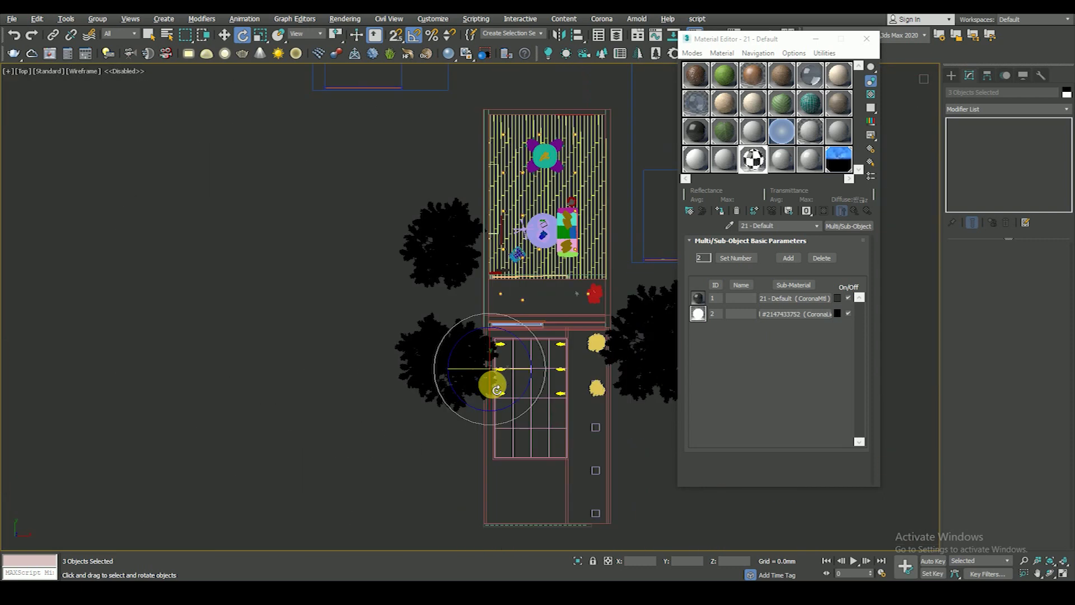
{"action": "key", "text": "f"}
{"action": "scroll", "coordinate": [494, 376], "scroll_direction": "down", "scroll_amount": 5}
- Set angle snap to 90° and rotate the fixtures 90° to face upward
{"action": "right_click", "coordinate": [415, 35]}
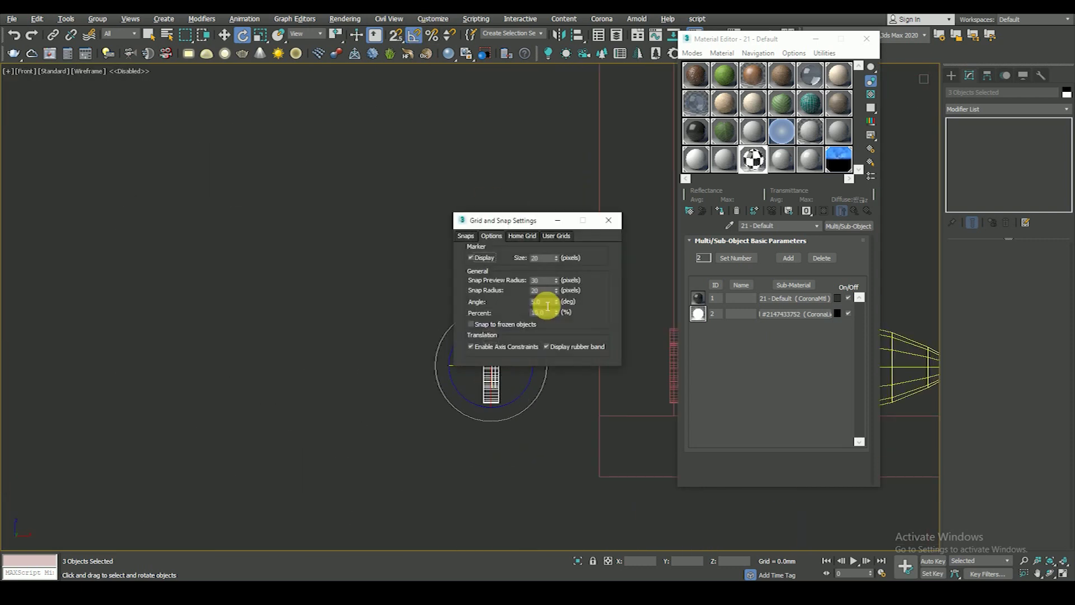
{"action": "left_click_drag", "start_coordinate": [545, 306], "coordinate": [508, 314]}
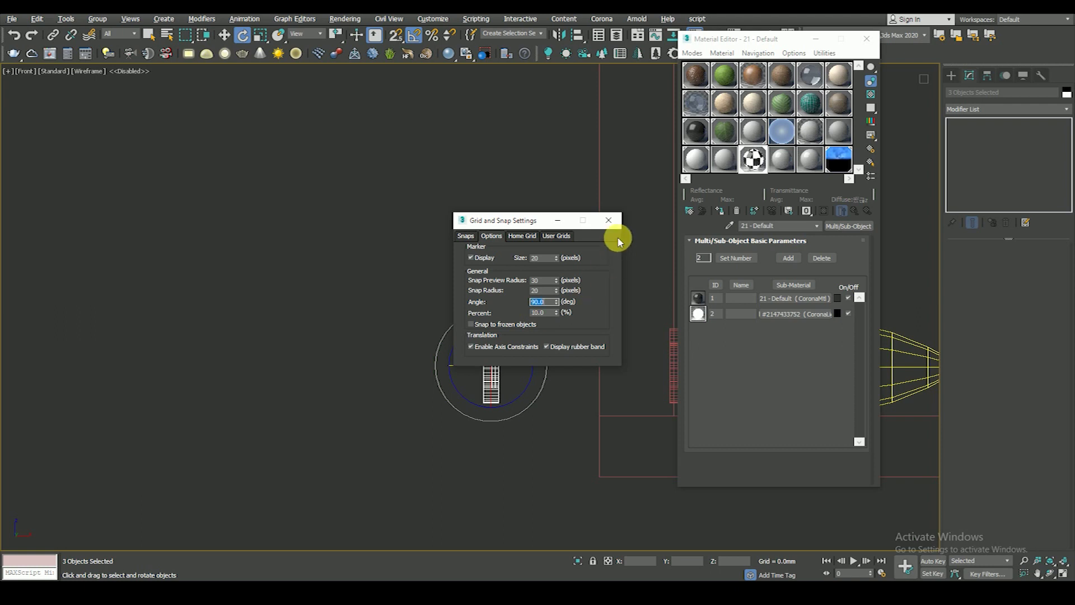
{"action": "left_click", "coordinate": [609, 220]}
{"action": "middle_click_drag", "start_coordinate": [516, 364], "coordinate": [485, 362]}
{"action": "left_click_drag", "start_coordinate": [494, 362], "coordinate": [490, 356]}
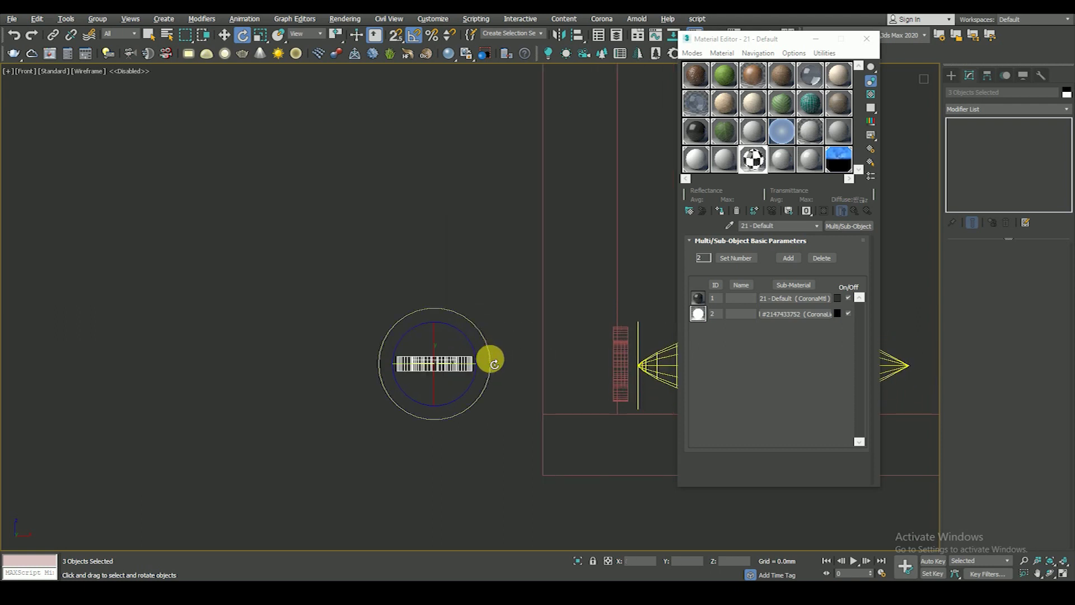
{"action": "scroll", "coordinate": [480, 428], "scroll_direction": "down", "scroll_amount": 3}
{"action": "scroll", "coordinate": [485, 435], "scroll_direction": "down", "scroll_amount": 3}
{"action": "scroll", "coordinate": [481, 420], "scroll_direction": "down", "scroll_amount": 3}
- Move the rotated fixtures upward in the front view
{"action": "key", "text": "w"}
{"action": "scroll", "coordinate": [481, 414], "scroll_direction": "up", "scroll_amount": 3}
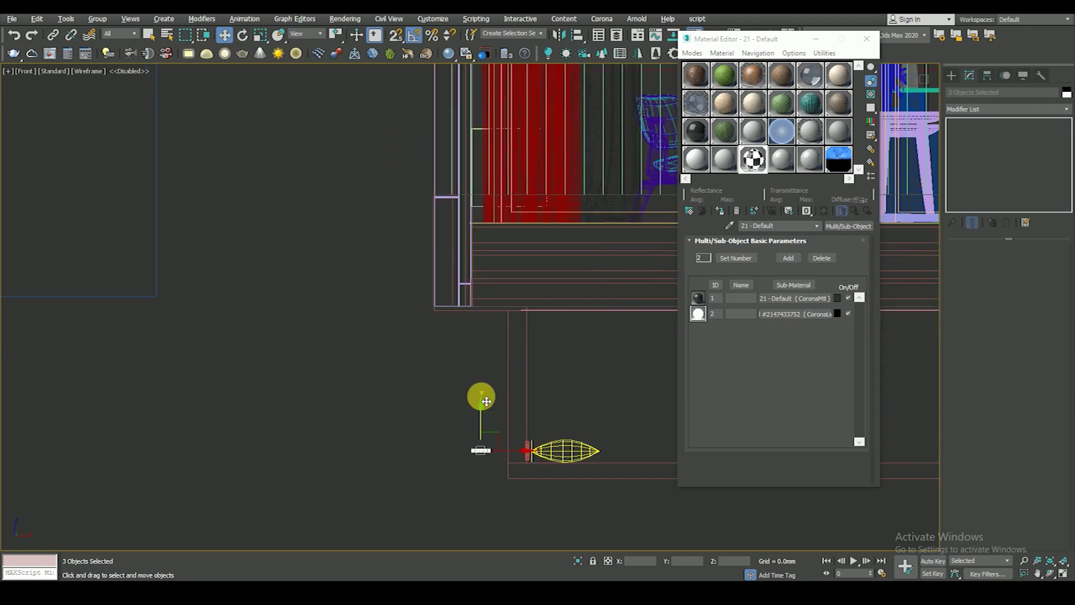
{"action": "mouse_move", "coordinate": [480, 396]}
{"action": "left_mouse_down"}
{"action": "mouse_move", "coordinate": [487, 200]}
{"action": "mouse_move", "coordinate": [386, 235]}
{"action": "left_mouse_up"}
{"action": "scroll", "coordinate": [489, 189], "scroll_direction": "up", "scroll_amount": 3}
{"action": "scroll", "coordinate": [386, 236], "scroll_direction": "up", "scroll_amount": 3}
{"action": "scroll", "coordinate": [474, 291], "scroll_direction": "down", "scroll_amount": 5}
- Lower the fixtures down onto the ledge at the base of the wall
{"action": "middle_click_drag", "start_coordinate": [478, 305], "coordinate": [487, 291], "text": "alt"}
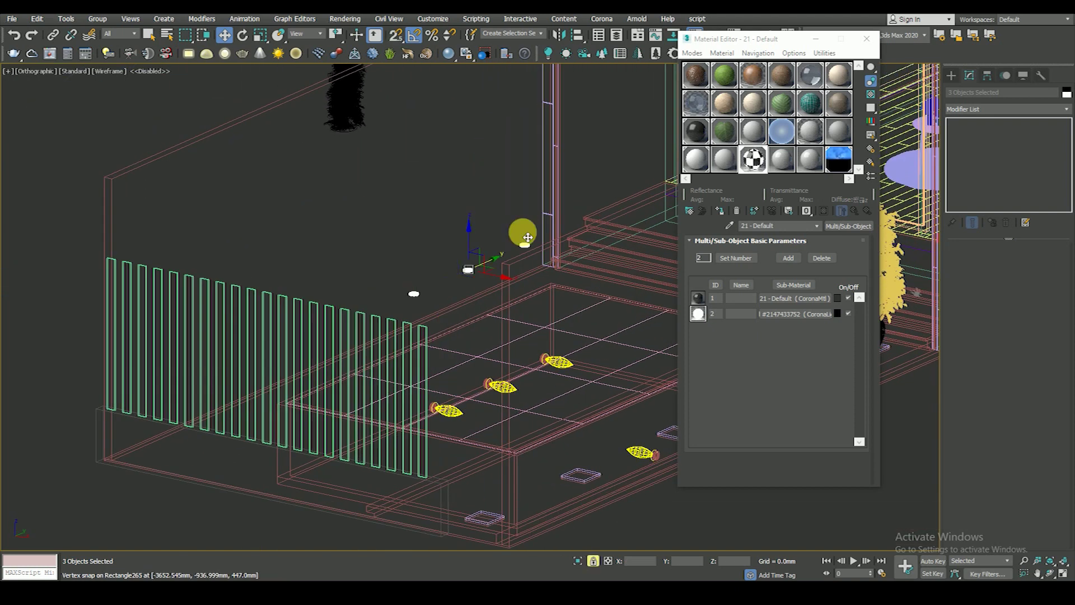
{"action": "key", "text": "F3"}
{"action": "scroll", "coordinate": [552, 314], "scroll_direction": "up", "scroll_amount": 5}
{"action": "scroll", "coordinate": [350, 288], "scroll_direction": "up", "scroll_amount": 5}
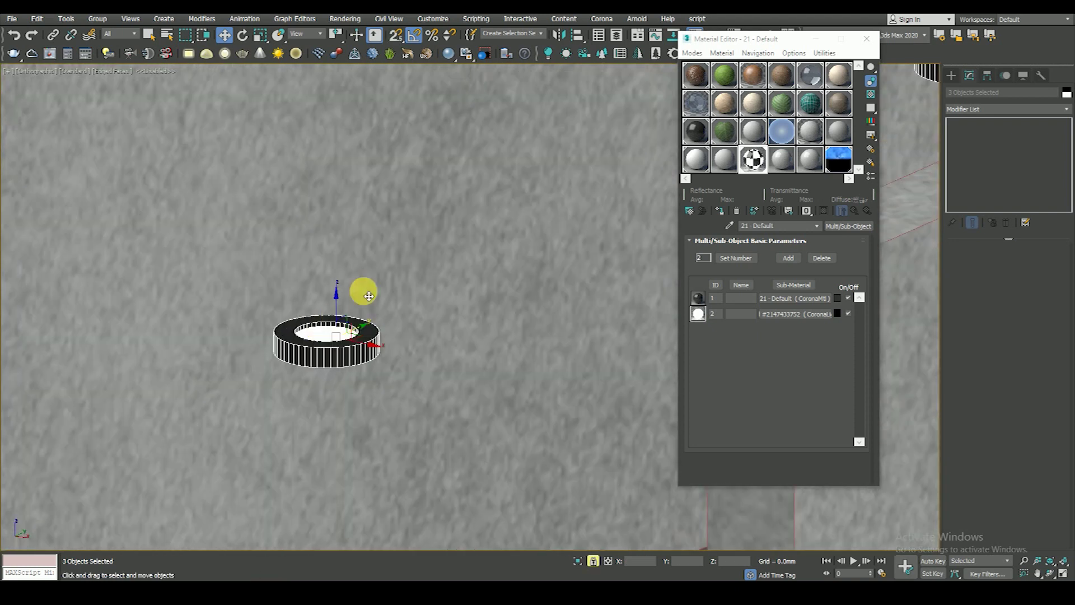
{"action": "scroll", "coordinate": [360, 288], "scroll_direction": "down", "scroll_amount": 3}
{"action": "key", "text": "F4"}
{"action": "left_click_drag", "start_coordinate": [364, 349], "coordinate": [367, 431]}
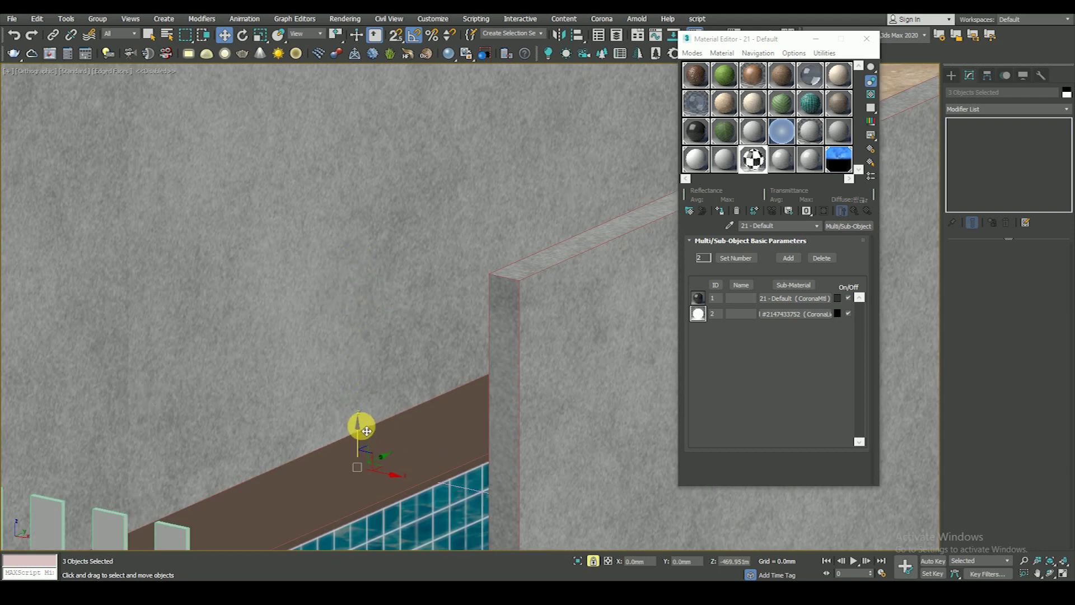
{"action": "scroll", "coordinate": [353, 459], "scroll_direction": "up", "scroll_amount": 5}
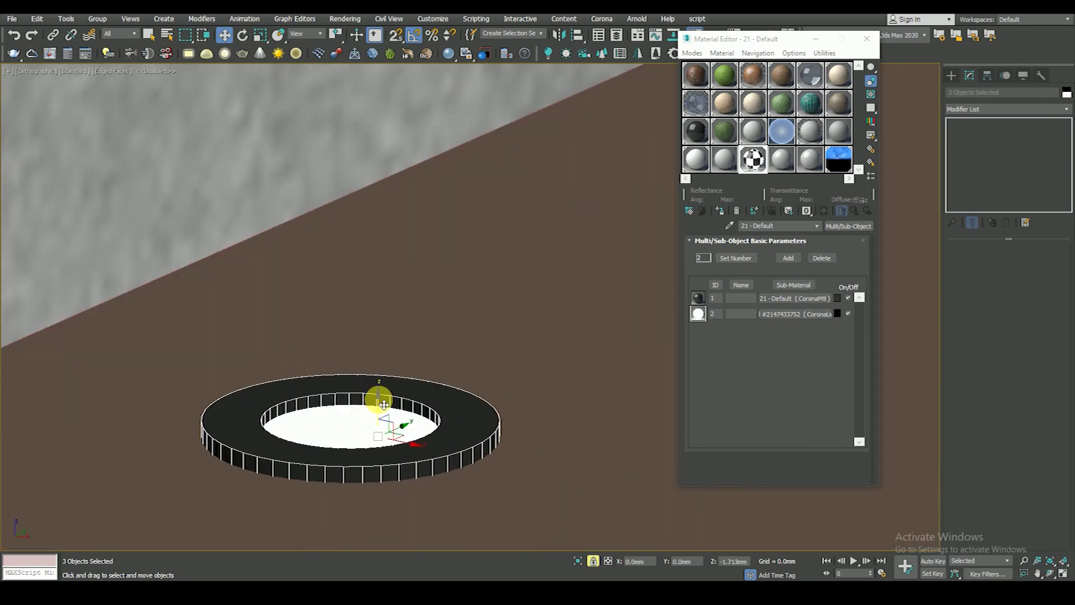
{"action": "scroll", "coordinate": [377, 401], "scroll_direction": "down", "scroll_amount": 3}
{"action": "scroll", "coordinate": [372, 296], "scroll_direction": "down", "scroll_amount": 3}
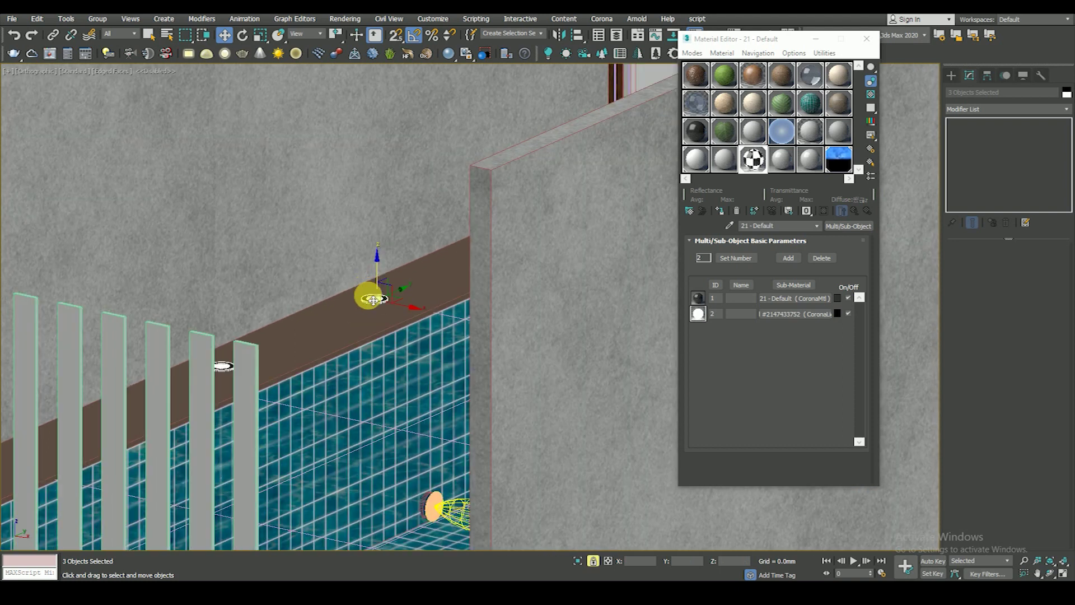
{"action": "scroll", "coordinate": [360, 289], "scroll_direction": "down", "scroll_amount": 2}
{"action": "key", "text": "F3"}
{"action": "scroll", "coordinate": [413, 367], "scroll_direction": "up", "scroll_amount": 3}
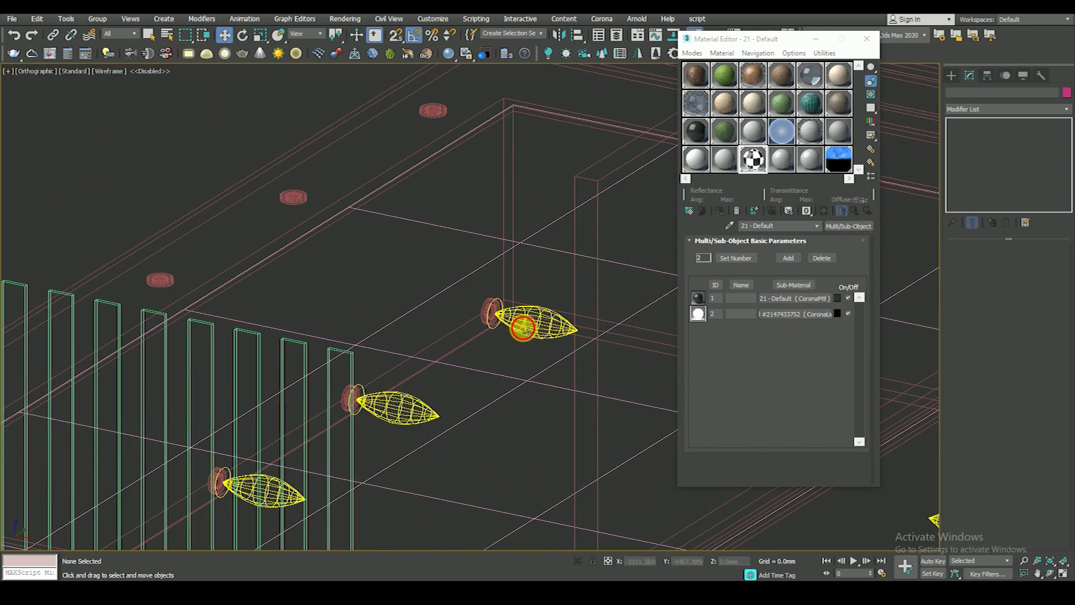
- Make an independent copy of the Corona light above the original in the front view
{"action": "left_click", "coordinate": [507, 346]}
{"action": "scroll", "coordinate": [507, 350], "scroll_direction": "down", "scroll_amount": 2}
{"action": "key", "text": "f"}
{"action": "scroll", "coordinate": [521, 336], "scroll_direction": "down", "scroll_amount": 3}
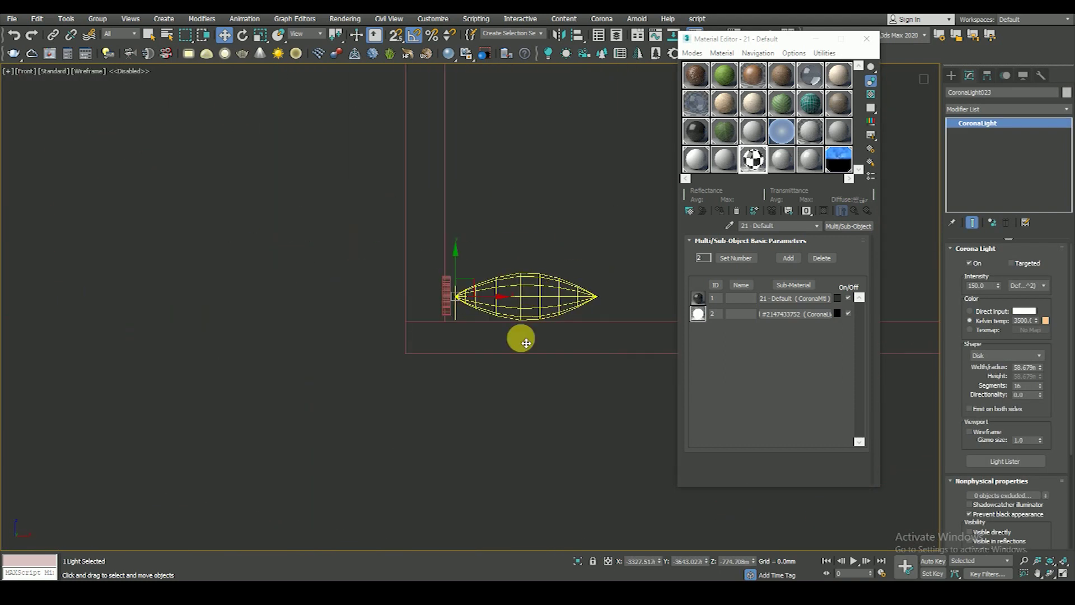
{"action": "scroll", "coordinate": [530, 432], "scroll_direction": "down", "scroll_amount": 2}
{"action": "left_click_drag", "start_coordinate": [531, 410], "coordinate": [497, 286], "text": "shift"}
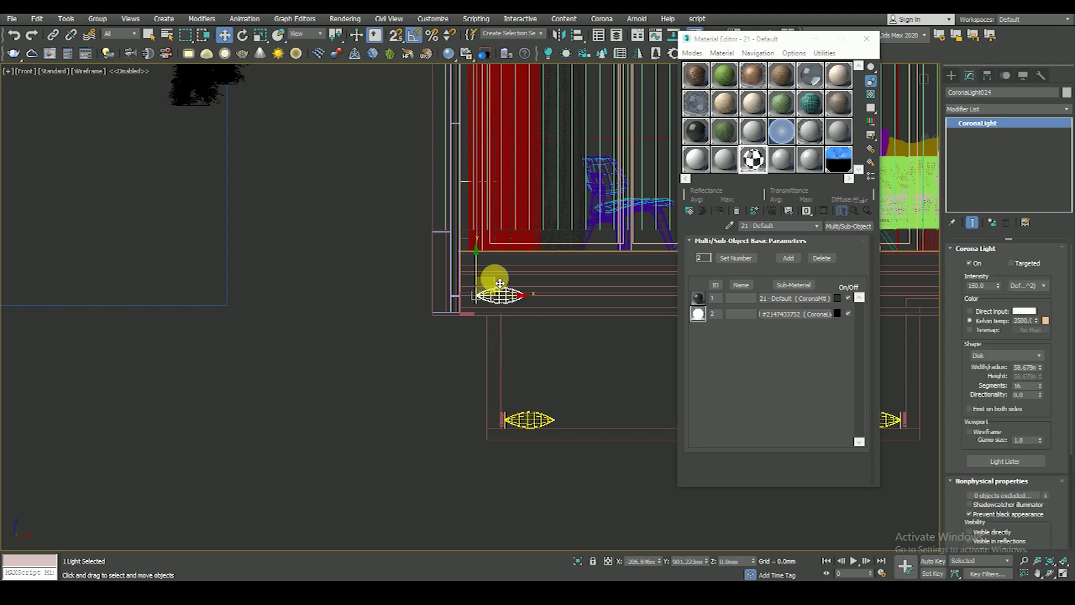
{"action": "left_click", "coordinate": [479, 262]}
{"action": "left_click", "coordinate": [537, 343]}
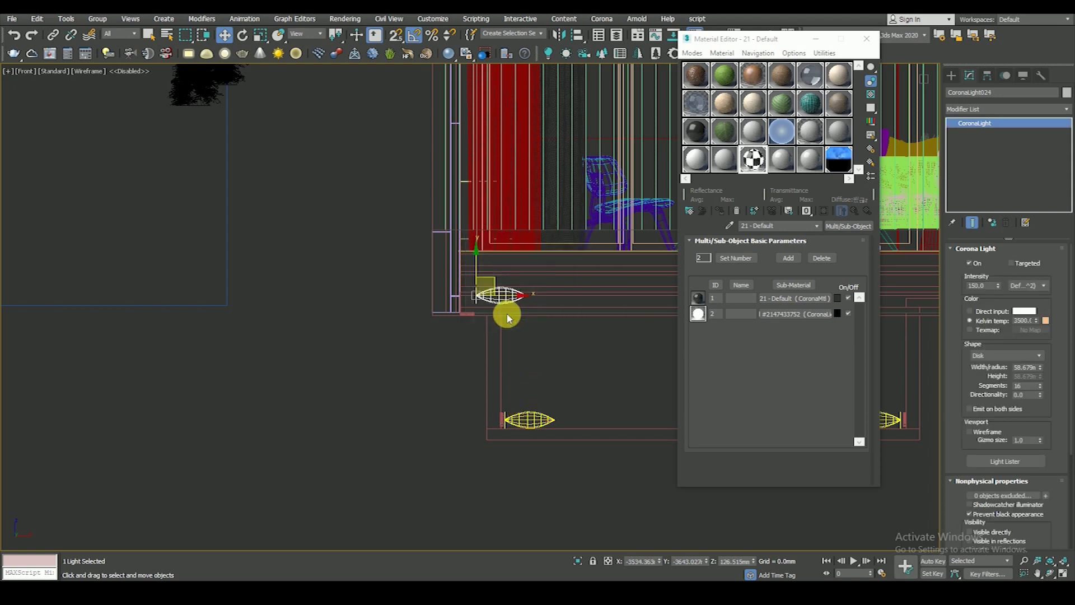
- Stand the copied light upright and move it down onto the ring fixture
{"action": "key", "text": "e"}
{"action": "scroll", "coordinate": [531, 303], "scroll_direction": "up", "scroll_amount": 1}
{"action": "left_click_drag", "start_coordinate": [521, 299], "coordinate": [516, 288]}
{"action": "key", "text": "w"}
{"action": "scroll", "coordinate": [469, 313], "scroll_direction": "up", "scroll_amount": 3}
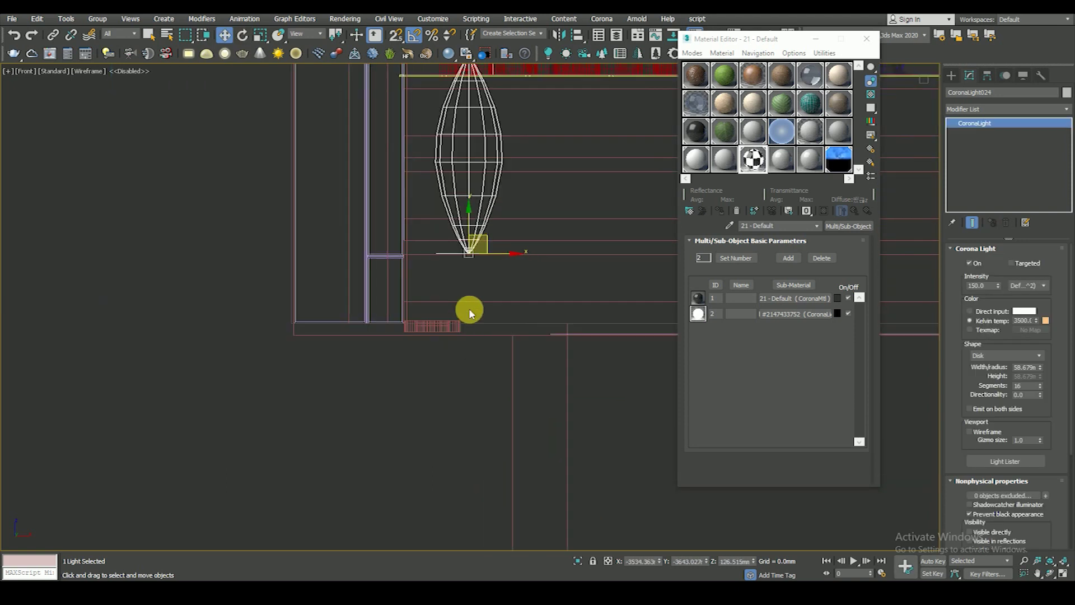
{"action": "left_click_drag", "start_coordinate": [490, 241], "coordinate": [456, 300]}
- Check the upright light's placement from the top and orbit views
{"action": "key", "text": "t"}
{"action": "scroll", "coordinate": [507, 307], "scroll_direction": "up", "scroll_amount": 5}
{"action": "key", "text": "F3"}
{"action": "mouse_move", "coordinate": [504, 300]}
{"action": "middle_mouse_down", "text": "alt"}
{"action": "mouse_move", "coordinate": [504, 355]}
{"action": "mouse_move", "coordinate": [512, 305]}
{"action": "mouse_move", "coordinate": [530, 330]}
{"action": "mouse_move", "coordinate": [533, 308]}
{"action": "middle_mouse_up", "text": "alt"}
{"action": "key", "text": "F3"}
{"action": "key", "text": "F3"}
{"action": "key", "text": "F3"}
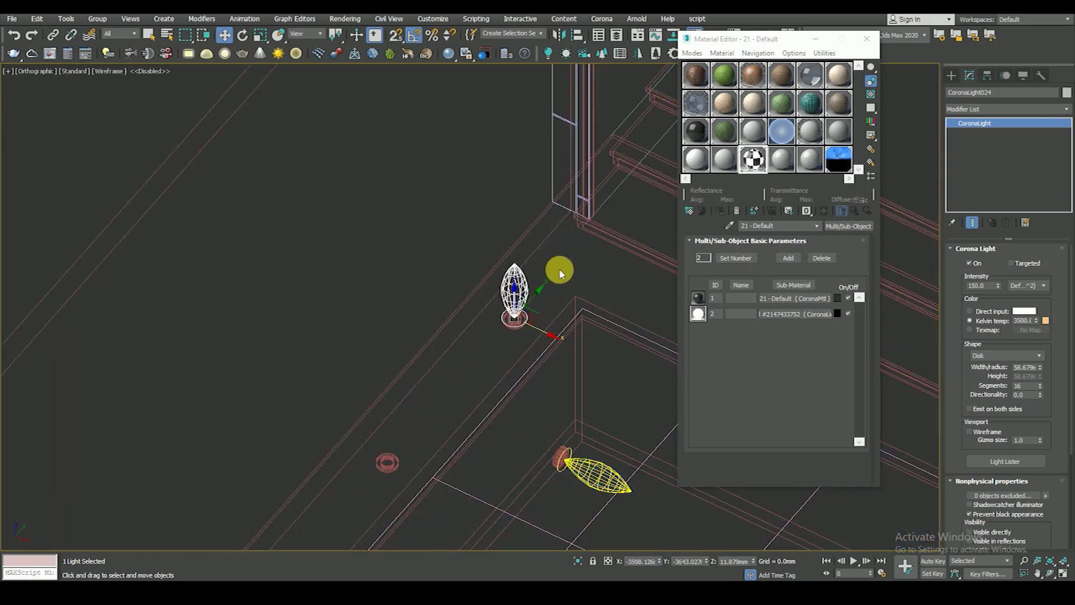
{"action": "left_click", "coordinate": [559, 268]}
{"action": "left_click", "coordinate": [524, 288]}
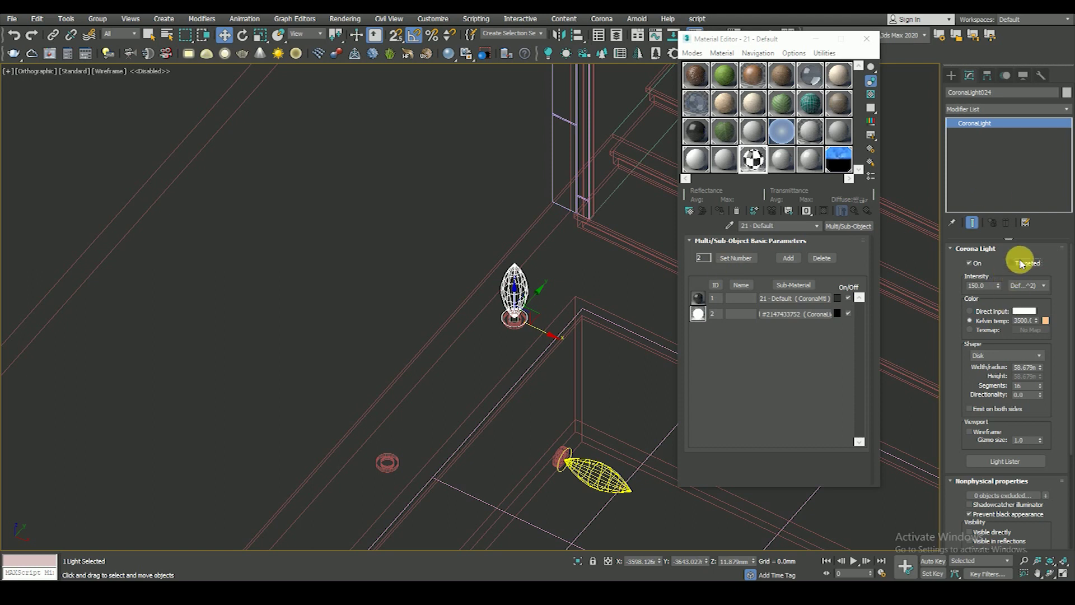
{"action": "scroll", "coordinate": [560, 252], "scroll_direction": "down", "scroll_amount": 3}
{"action": "scroll", "coordinate": [538, 263], "scroll_direction": "down", "scroll_amount": 2}
{"action": "left_click", "coordinate": [525, 247]}
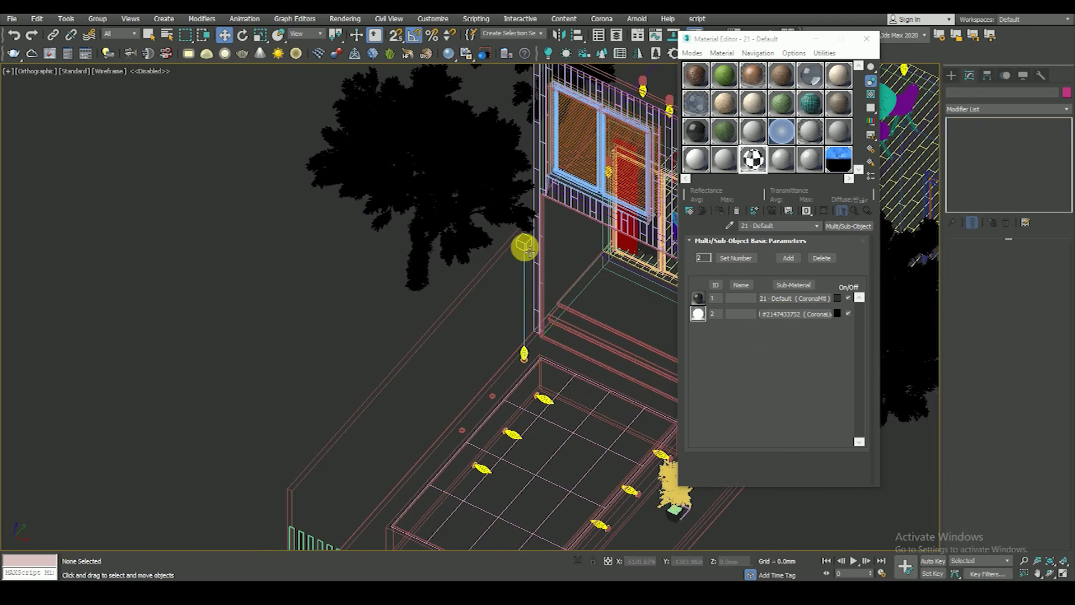
- Select the upright Corona light in the front view
{"action": "key", "text": "f"}
{"action": "scroll", "coordinate": [546, 277], "scroll_direction": "up", "scroll_amount": 3}
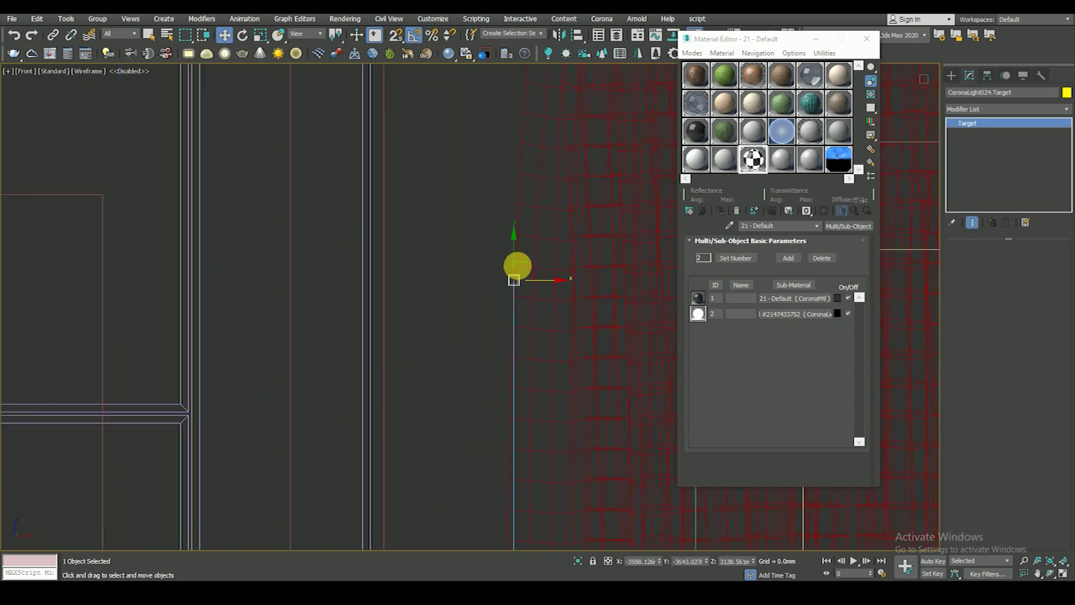
{"action": "scroll", "coordinate": [528, 293], "scroll_direction": "down", "scroll_amount": 3}
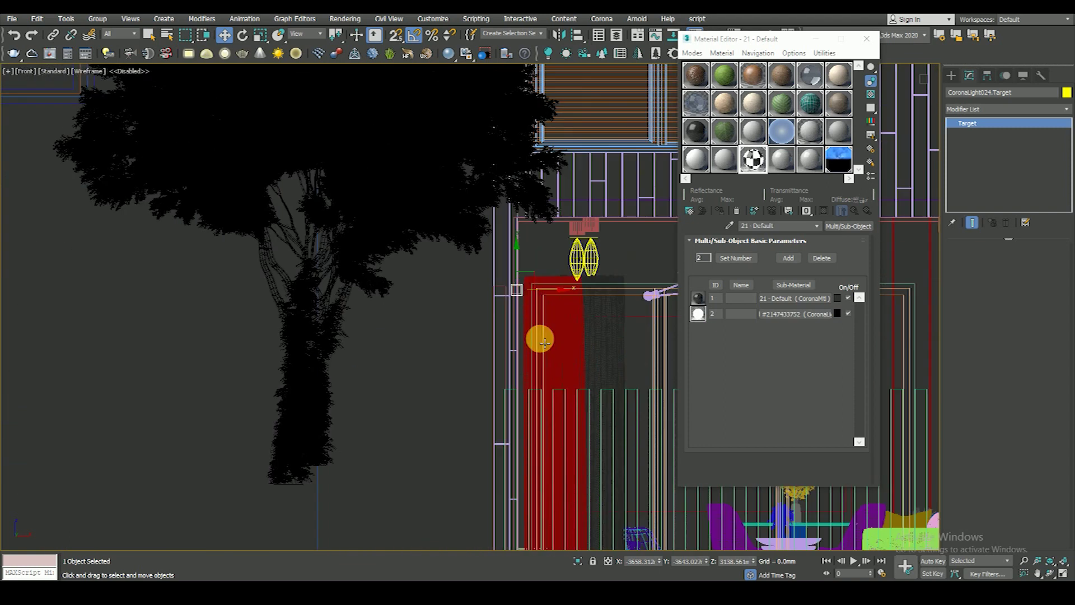
{"action": "scroll", "coordinate": [525, 415], "scroll_direction": "down", "scroll_amount": 3}
{"action": "scroll", "coordinate": [529, 417], "scroll_direction": "up", "scroll_amount": 5}
{"action": "left_click", "coordinate": [525, 414]}
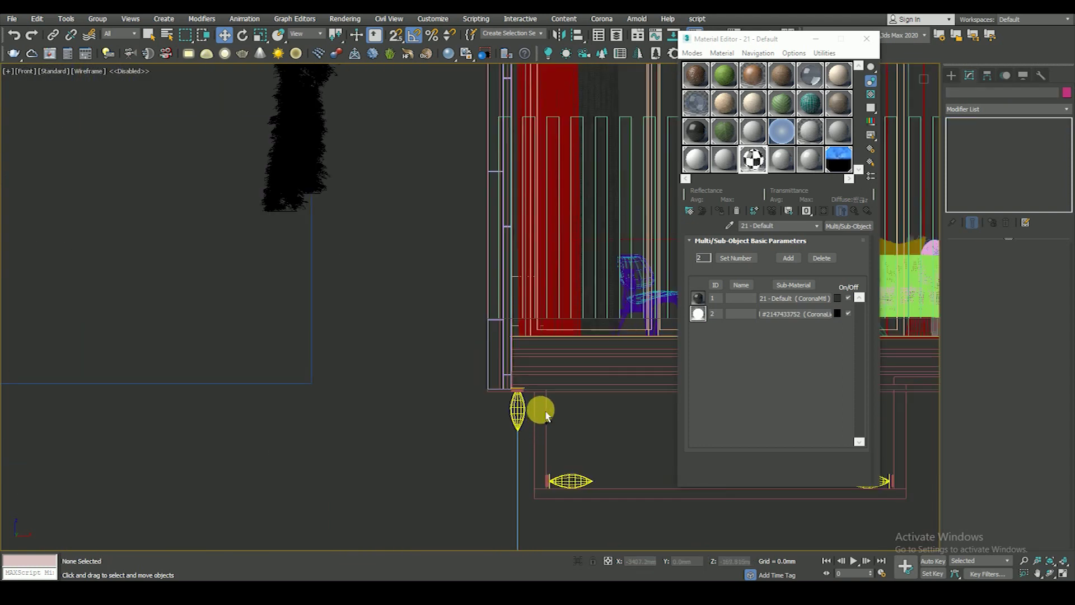
{"action": "scroll", "coordinate": [548, 378], "scroll_direction": "down", "scroll_amount": 3}
{"action": "scroll", "coordinate": [488, 352], "scroll_direction": "down", "scroll_amount": 1}
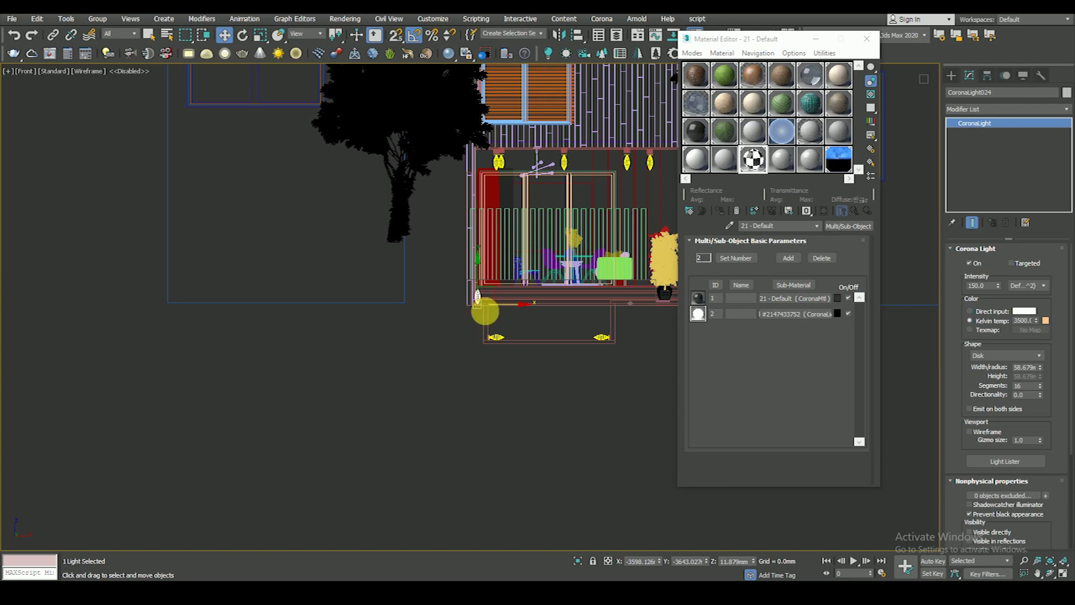
{"action": "scroll", "coordinate": [475, 278], "scroll_direction": "up", "scroll_amount": 5}
{"action": "scroll", "coordinate": [533, 356], "scroll_direction": "up", "scroll_amount": 1}
- Place two instanced copies of the Corona light at fixtures near the steps
{"action": "key", "text": "t"}
{"action": "scroll", "coordinate": [449, 236], "scroll_direction": "down", "scroll_amount": 3}
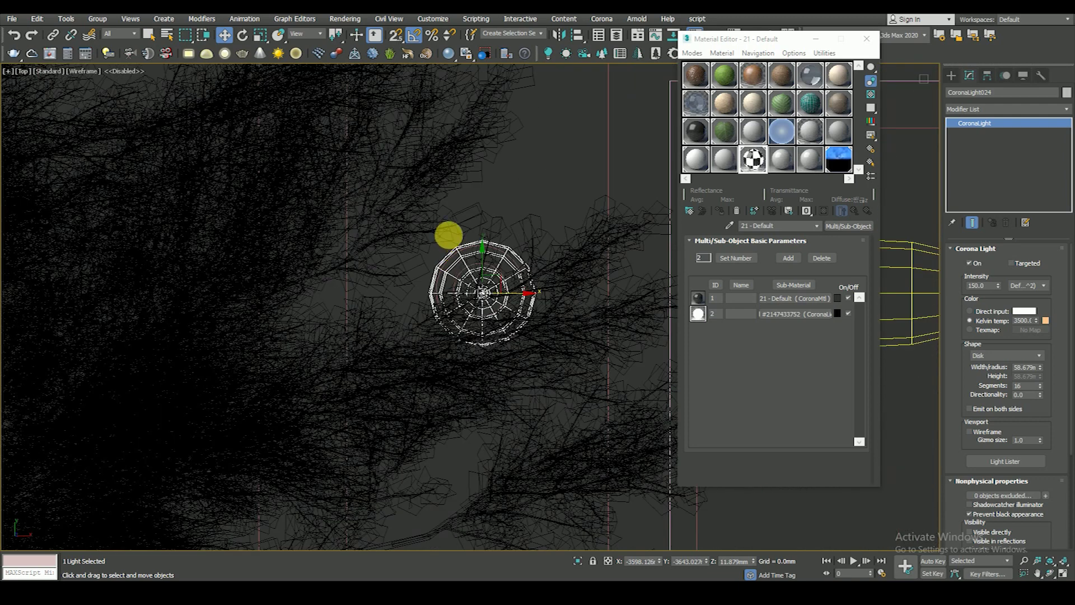
{"action": "scroll", "coordinate": [448, 236], "scroll_direction": "down", "scroll_amount": 3}
{"action": "scroll", "coordinate": [437, 299], "scroll_direction": "down", "scroll_amount": 3}
{"action": "mouse_move", "coordinate": [448, 288]}
{"action": "middle_mouse_down", "text": "alt"}
{"action": "mouse_move", "coordinate": [425, 284]}
{"action": "mouse_move", "coordinate": [438, 223]}
{"action": "middle_mouse_up", "text": "alt"}
{"action": "scroll", "coordinate": [439, 223], "scroll_direction": "up", "scroll_amount": 4}
{"action": "left_click_drag", "start_coordinate": [431, 227], "coordinate": [247, 322], "text": "shift"}
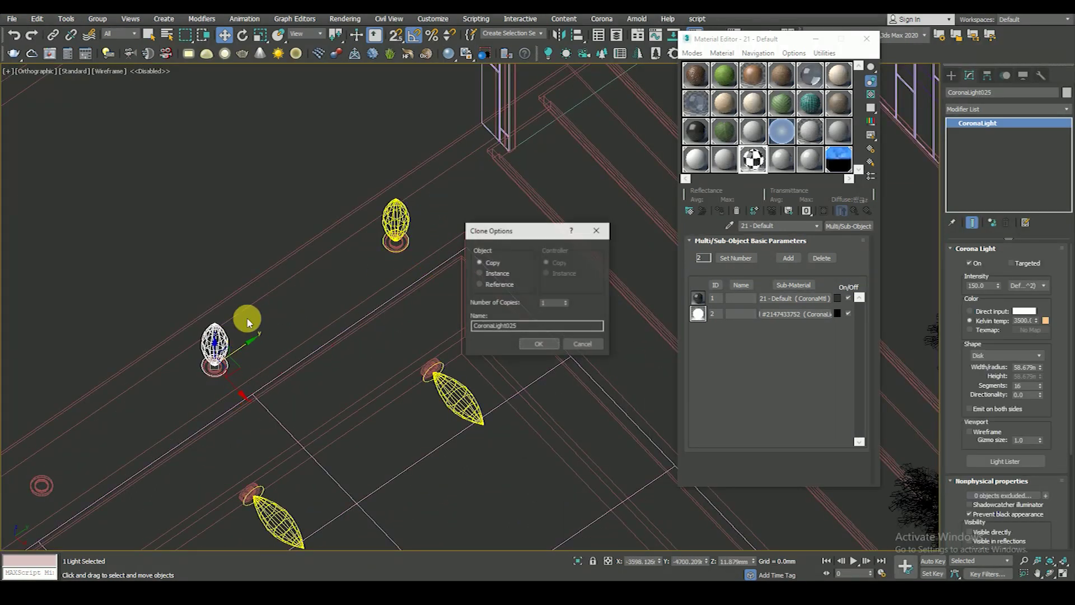
{"action": "left_click", "coordinate": [487, 274]}
{"action": "left_click", "coordinate": [538, 342]}
{"action": "middle_click_drag", "start_coordinate": [331, 344], "coordinate": [523, 254]}
{"action": "left_click_drag", "start_coordinate": [437, 253], "coordinate": [264, 370], "text": "shift"}
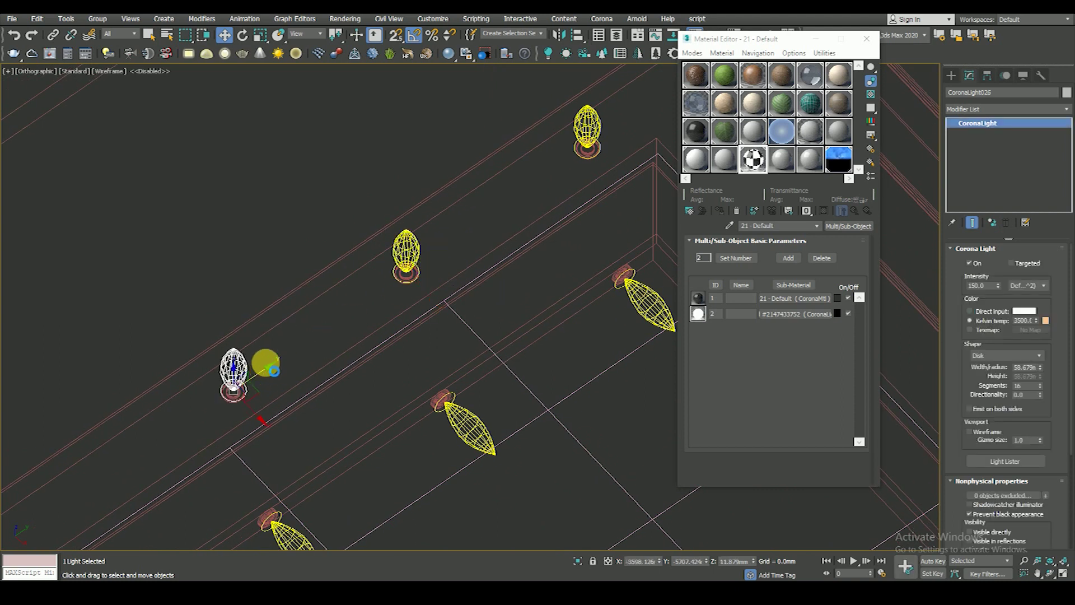
{"action": "left_click", "coordinate": [527, 345]}
- Clear the selection and restore the shaded camera-and-orthographic layout with Alt+W
{"action": "left_click", "coordinate": [404, 460]}
{"action": "scroll", "coordinate": [402, 344], "scroll_direction": "down", "scroll_amount": 5}
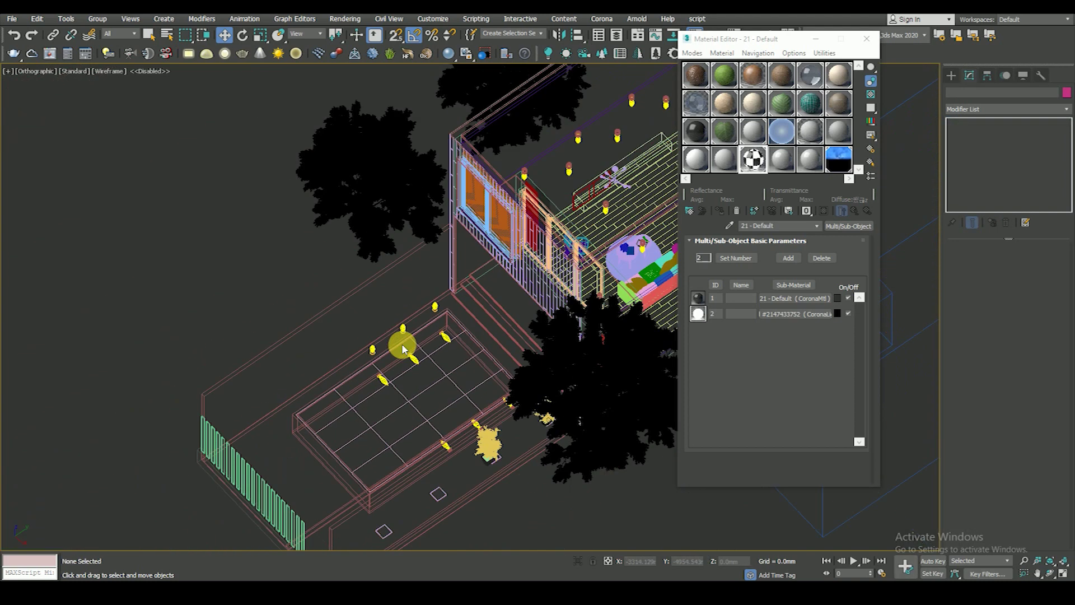
{"action": "key", "text": "F3"}
{"action": "key", "text": "alt+w"}
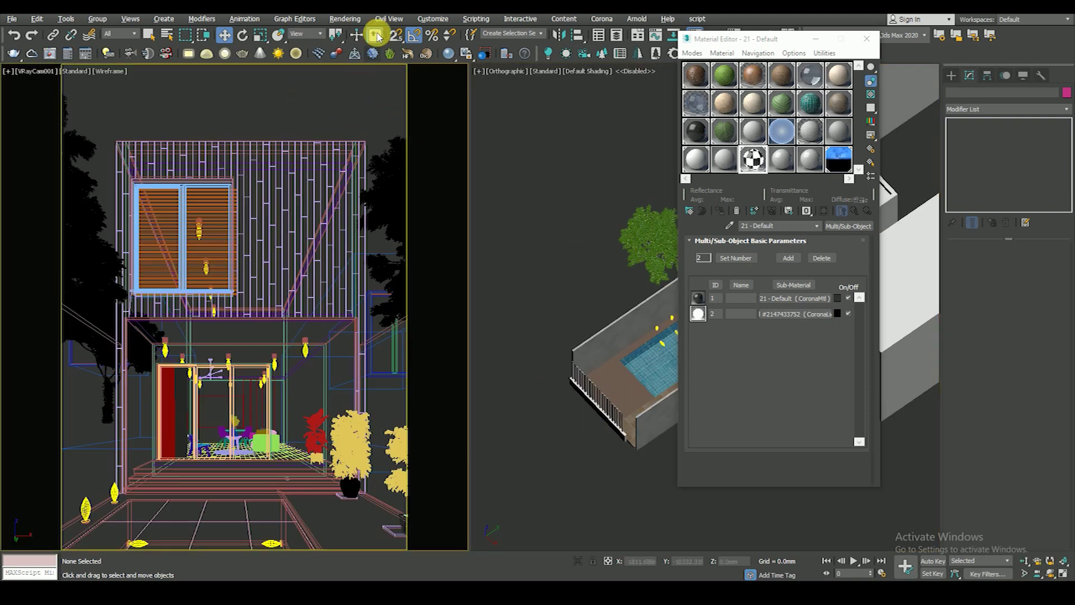
- Launch a Corona progressive render of the camera view from Render Setup's frame buffer
{"action": "left_click", "coordinate": [346, 19]}
{"action": "left_click", "coordinate": [367, 79]}
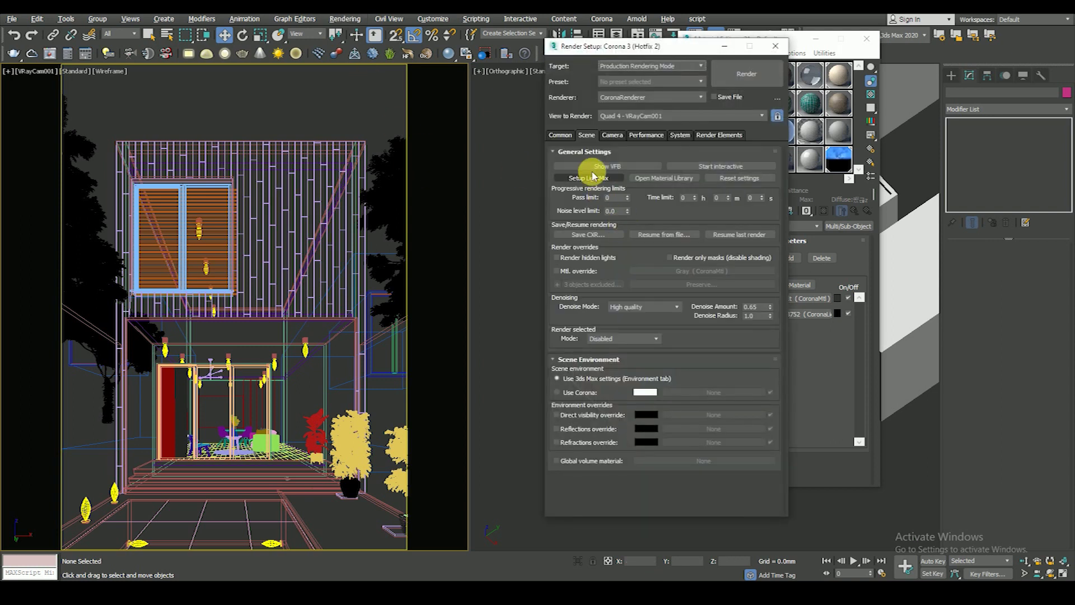
{"action": "left_click", "coordinate": [595, 168]}
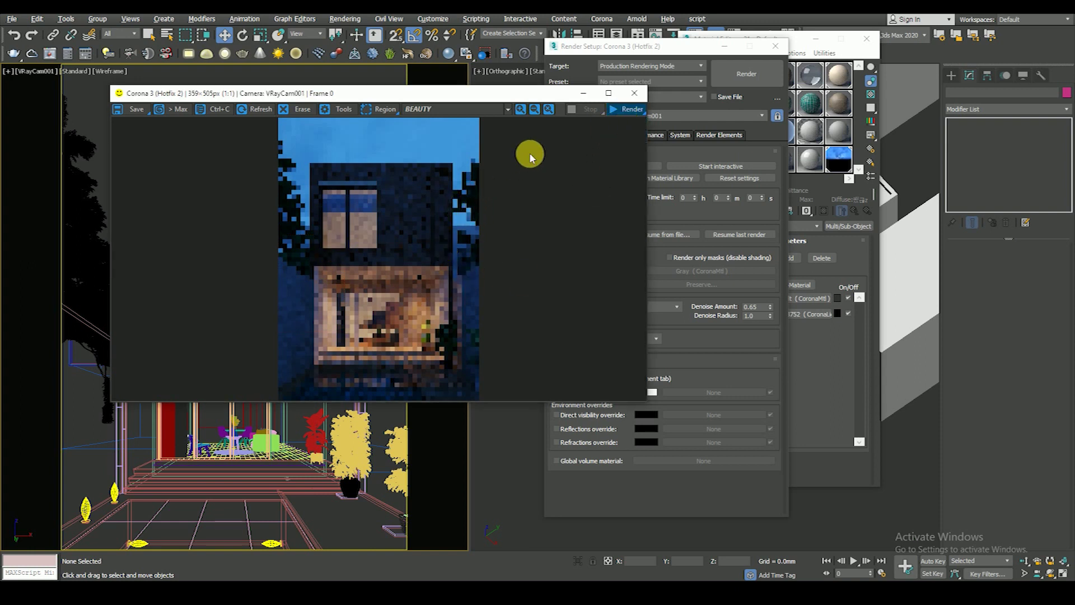
{"action": "left_click", "coordinate": [625, 108]}
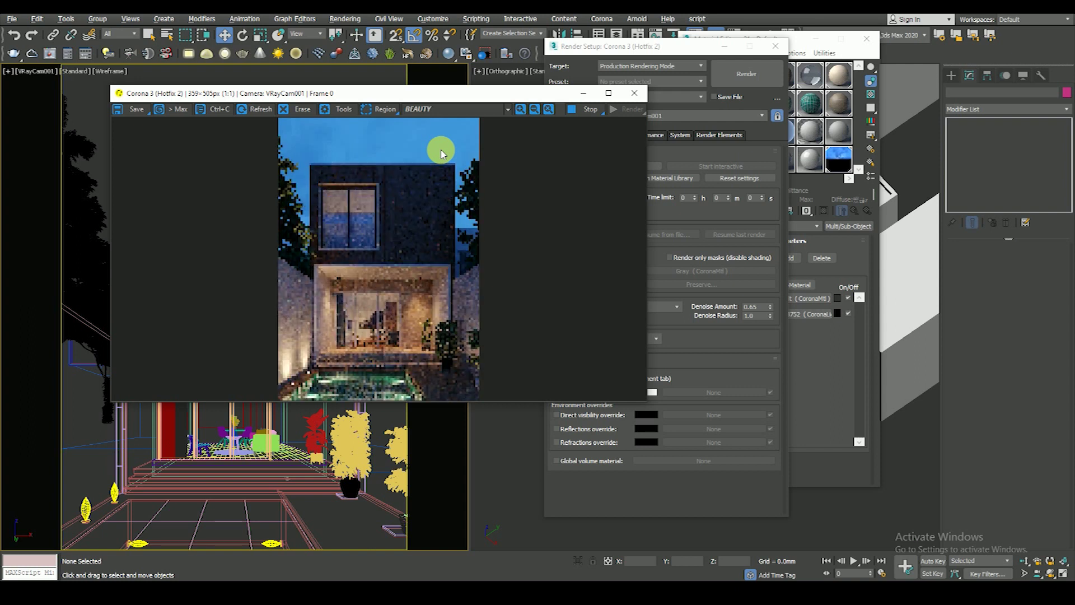
- Zoom in on the dusk facade render and move the frame buffer window left
{"action": "scroll", "coordinate": [352, 371], "scroll_direction": "up", "scroll_amount": 1}
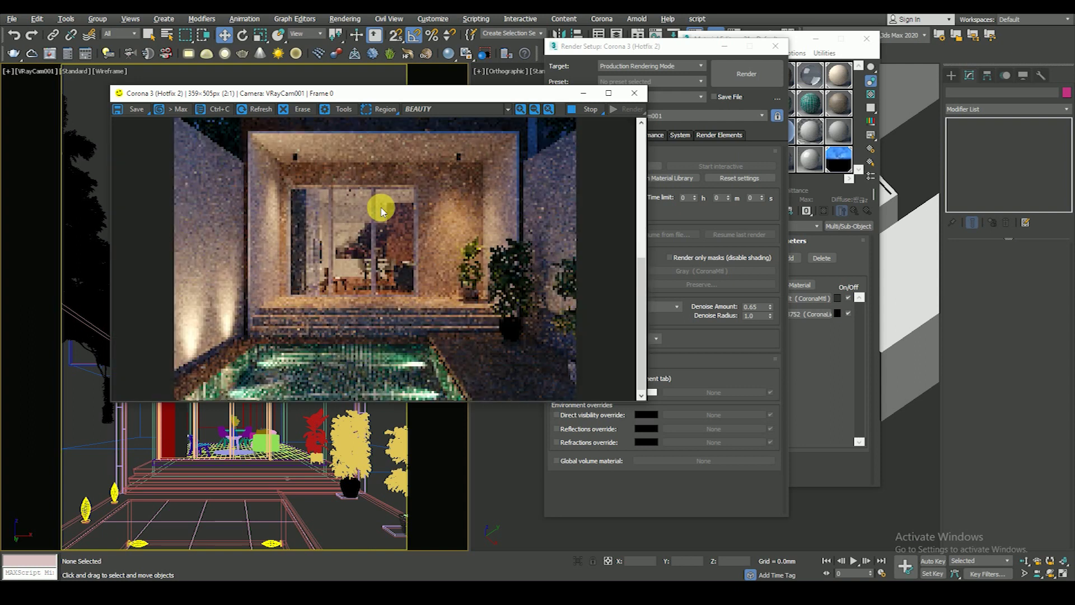
{"action": "scroll", "coordinate": [415, 216], "scroll_direction": "down", "scroll_amount": 1}
{"action": "scroll", "coordinate": [392, 365], "scroll_direction": "up", "scroll_amount": 1}
{"action": "scroll", "coordinate": [417, 346], "scroll_direction": "up", "scroll_amount": 1}
{"action": "scroll", "coordinate": [429, 339], "scroll_direction": "down", "scroll_amount": 1}
{"action": "scroll", "coordinate": [438, 318], "scroll_direction": "down", "scroll_amount": 1}
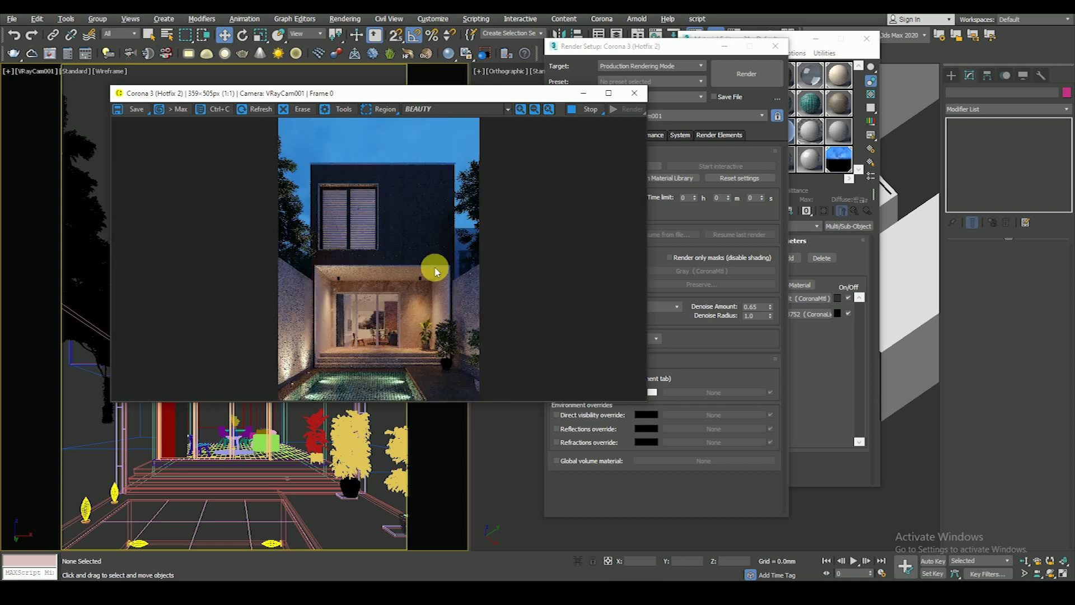
{"action": "left_click_drag", "start_coordinate": [448, 94], "coordinate": [360, 100]}
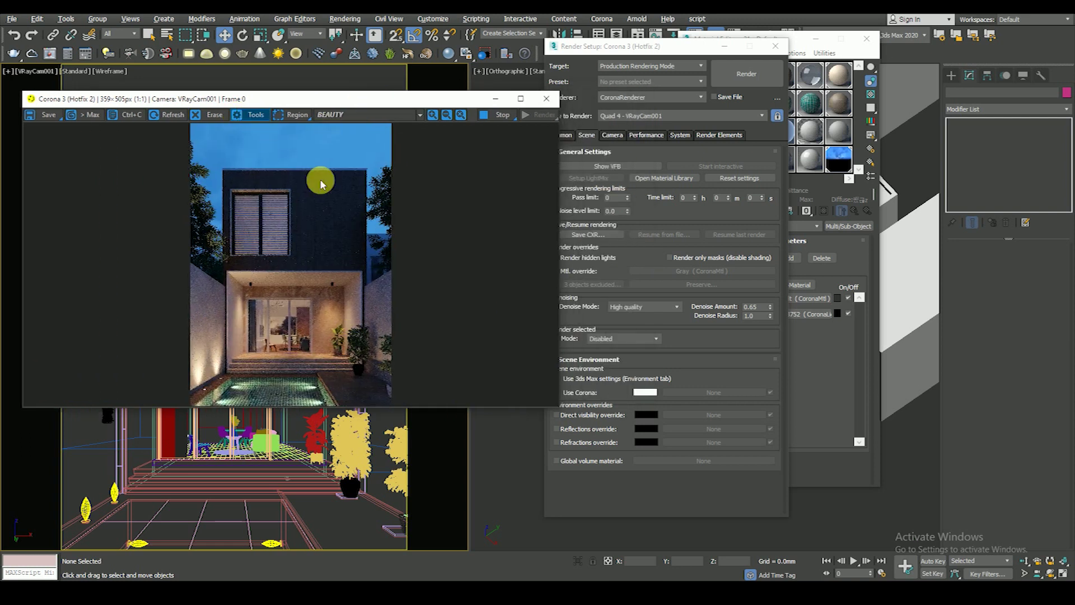
- In the VFB Post panel, turn off Curves and set Bloom and Glare intensity to 2.0
{"action": "left_click", "coordinate": [254, 116]}
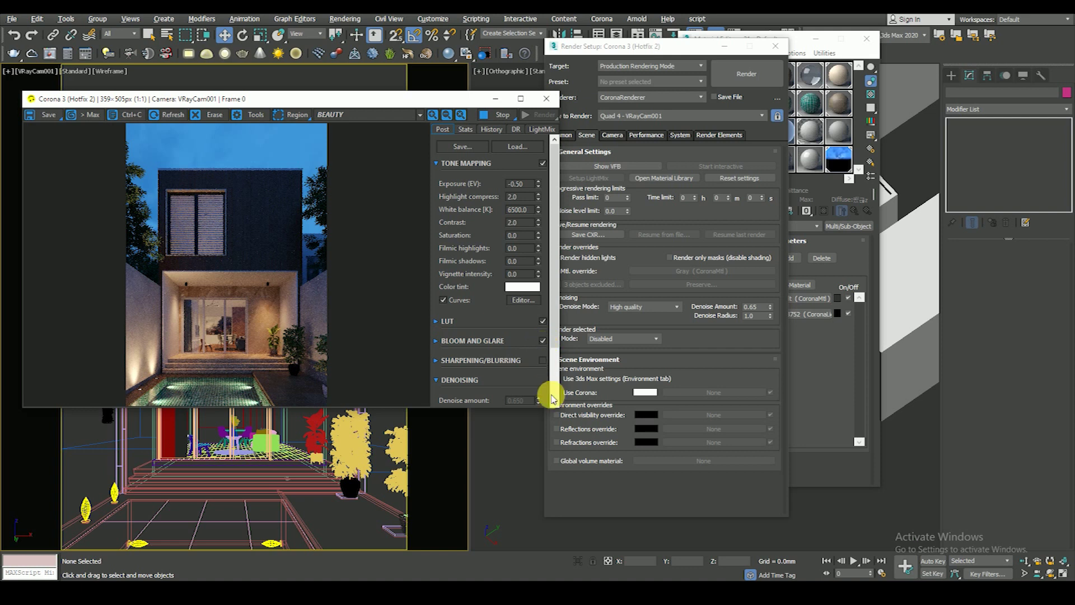
{"action": "left_click_drag", "start_coordinate": [547, 499], "coordinate": [545, 535]}
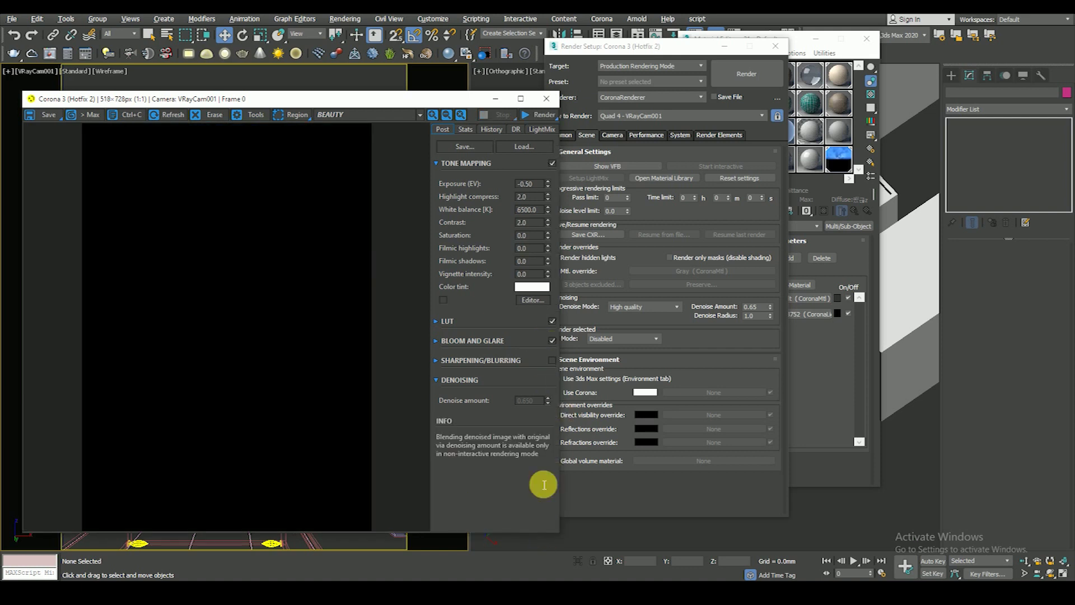
{"action": "left_click", "coordinate": [442, 341]}
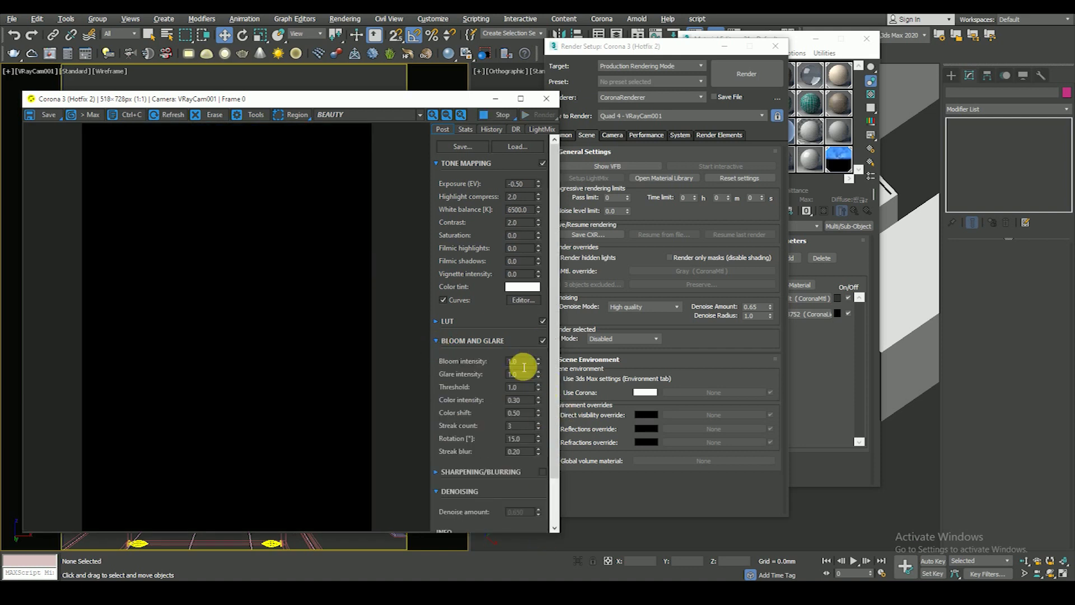
{"action": "left_click", "coordinate": [445, 300]}
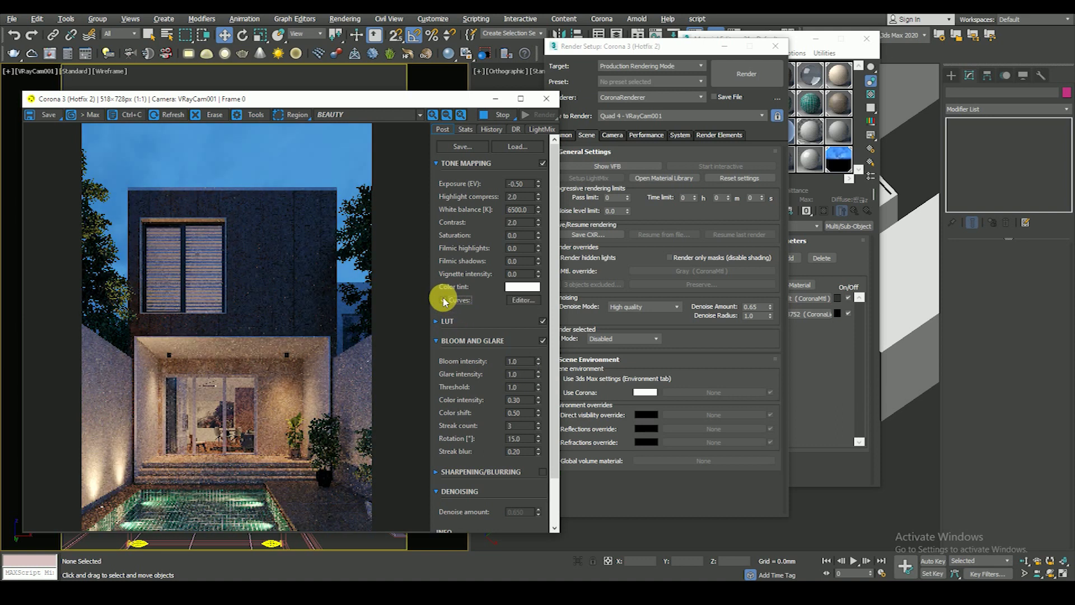
{"action": "left_click", "coordinate": [445, 300]}
{"action": "left_click", "coordinate": [445, 301]}
{"action": "type", "text": "2"}
{"action": "key", "text": "Return"}
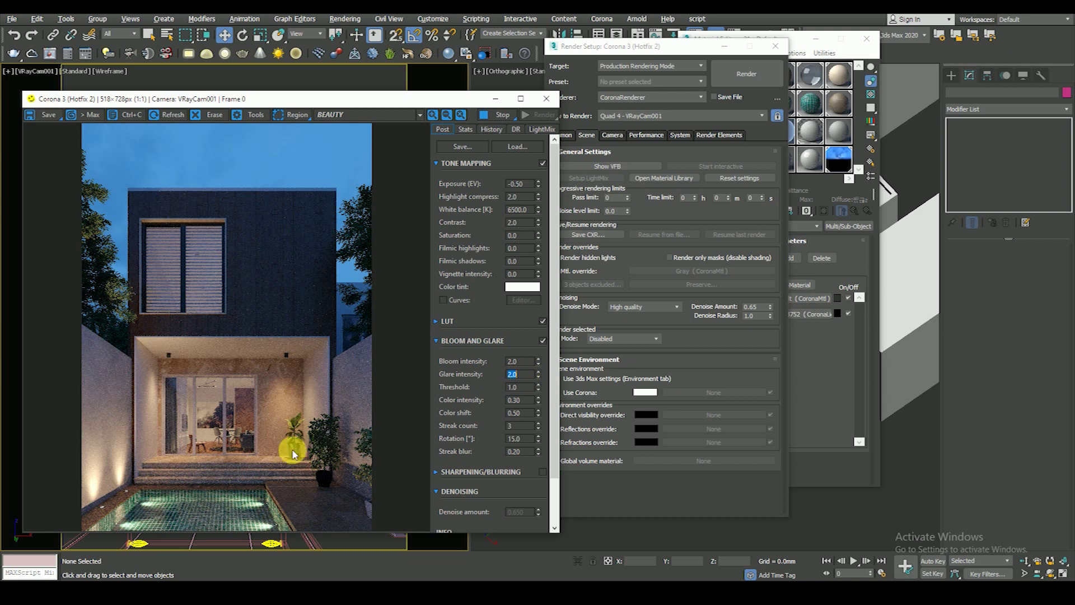
- Inspect the bloom and glare glow, then close the render settings and material editor
{"action": "scroll", "coordinate": [192, 412], "scroll_direction": "up", "scroll_amount": 2}
{"action": "scroll", "coordinate": [228, 411], "scroll_direction": "down", "scroll_amount": 2}
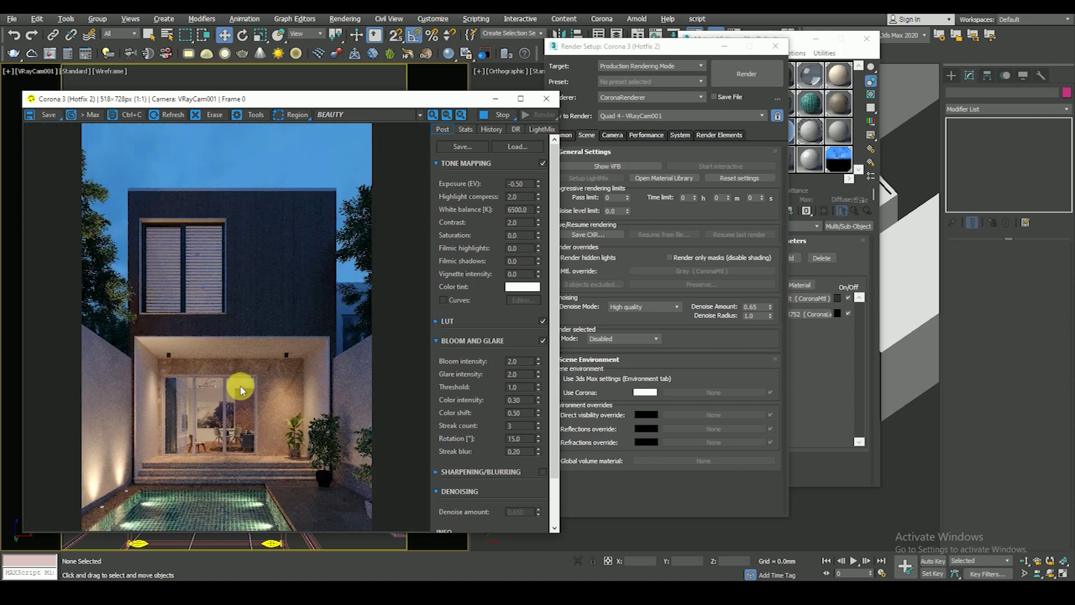
{"action": "scroll", "coordinate": [257, 392], "scroll_direction": "up", "scroll_amount": 1}
{"action": "scroll", "coordinate": [275, 358], "scroll_direction": "down", "scroll_amount": 1}
{"action": "scroll", "coordinate": [334, 490], "scroll_direction": "up", "scroll_amount": 1}
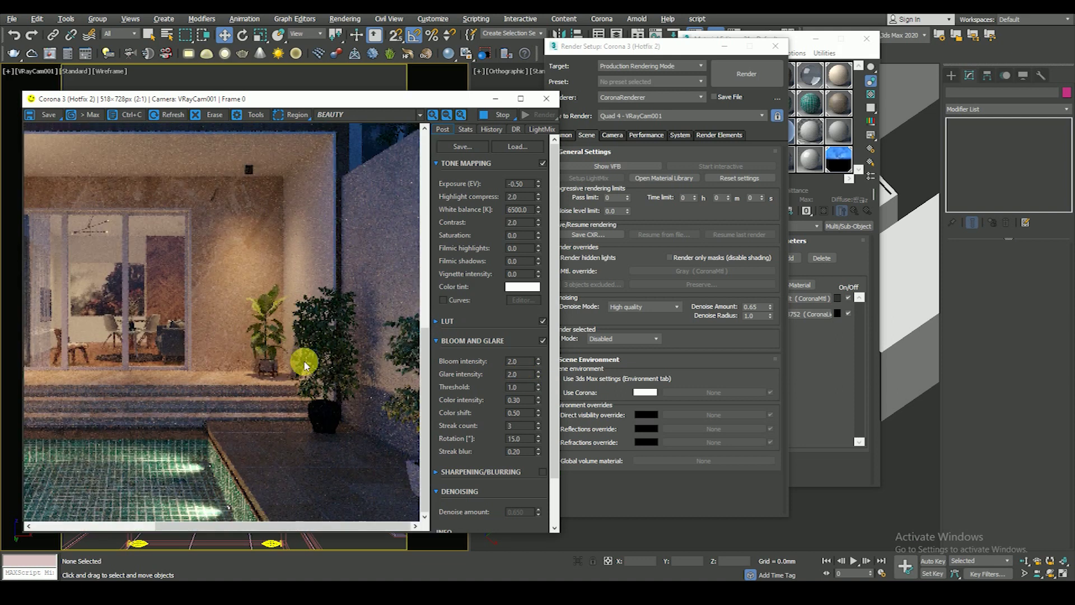
{"action": "scroll", "coordinate": [311, 423], "scroll_direction": "down", "scroll_amount": 1}
{"action": "scroll", "coordinate": [208, 425], "scroll_direction": "up", "scroll_amount": 1}
{"action": "scroll", "coordinate": [224, 404], "scroll_direction": "down", "scroll_amount": 1}
{"action": "left_click", "coordinate": [725, 49]}
{"action": "left_click", "coordinate": [816, 38]}
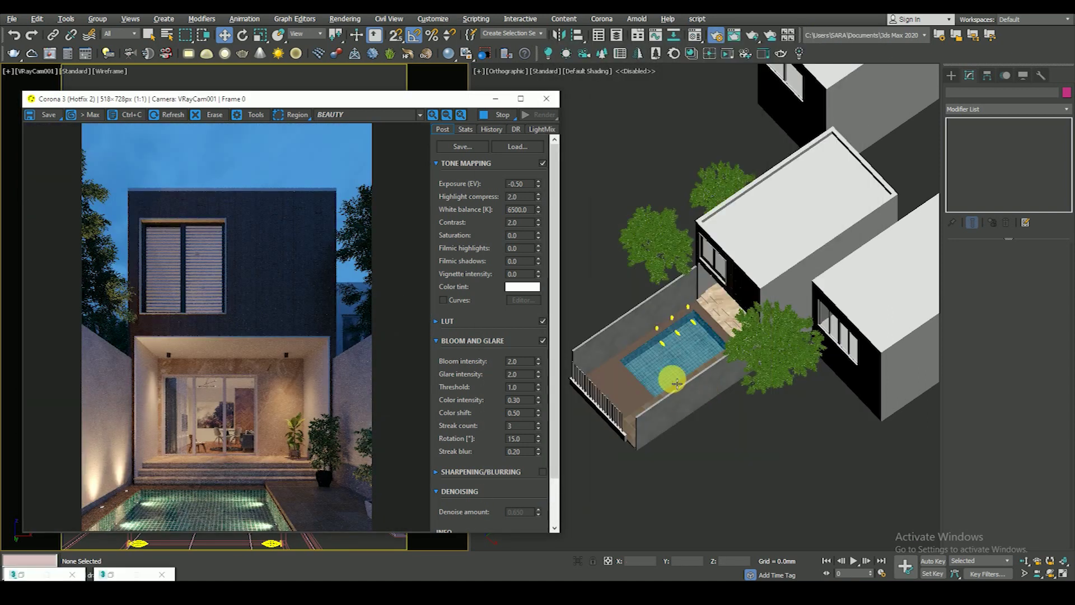
- Switch the viewport to wireframe and select the pool spot light CoronaLight021
{"action": "scroll", "coordinate": [675, 343], "scroll_direction": "up", "scroll_amount": 5}
{"action": "scroll", "coordinate": [637, 324], "scroll_direction": "down", "scroll_amount": 2}
{"action": "scroll", "coordinate": [672, 313], "scroll_direction": "down", "scroll_amount": 2}
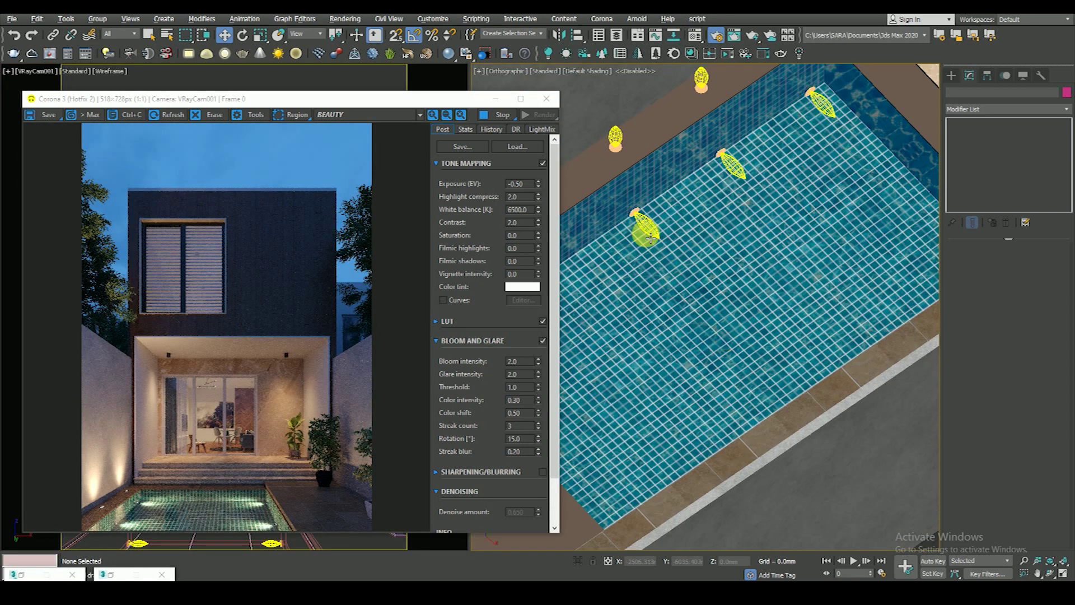
{"action": "scroll", "coordinate": [644, 223], "scroll_direction": "up", "scroll_amount": 3}
{"action": "key", "text": "F3"}
{"action": "left_click", "coordinate": [645, 222]}
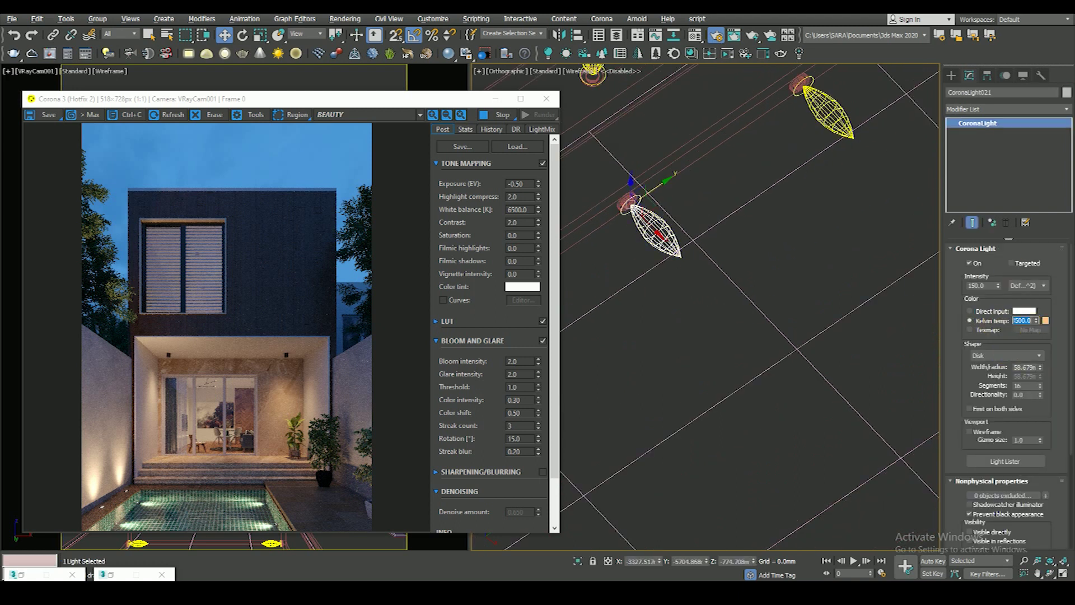
- Set the light to 6000 K, then give it a blue direct-input colour
{"action": "left_click", "coordinate": [1032, 325]}
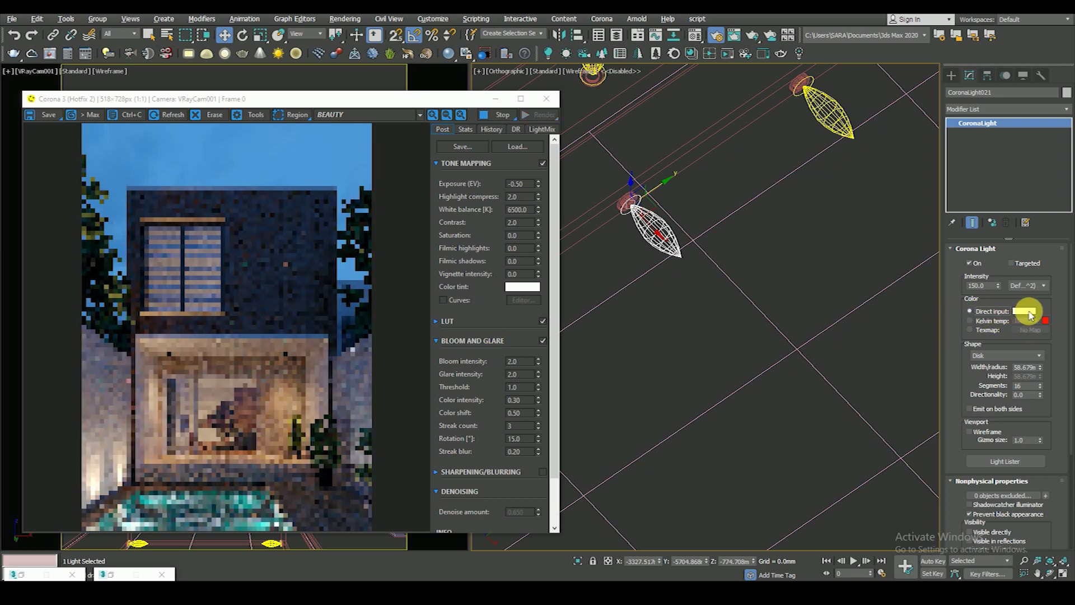
{"action": "left_click", "coordinate": [1025, 311]}
{"action": "left_click", "coordinate": [709, 191]}
{"action": "mouse_move", "coordinate": [750, 185]}
{"action": "left_mouse_down"}
{"action": "mouse_move", "coordinate": [754, 219]}
{"action": "mouse_move", "coordinate": [754, 180]}
{"action": "left_mouse_up"}
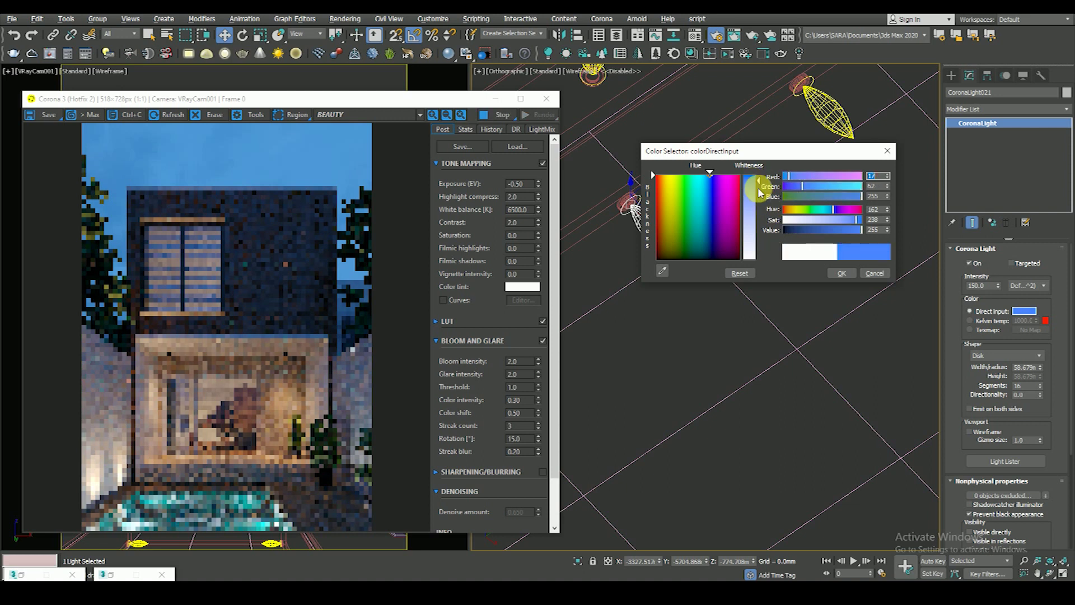
{"action": "left_click", "coordinate": [836, 277]}
{"action": "scroll", "coordinate": [736, 278], "scroll_direction": "down", "scroll_amount": 2}
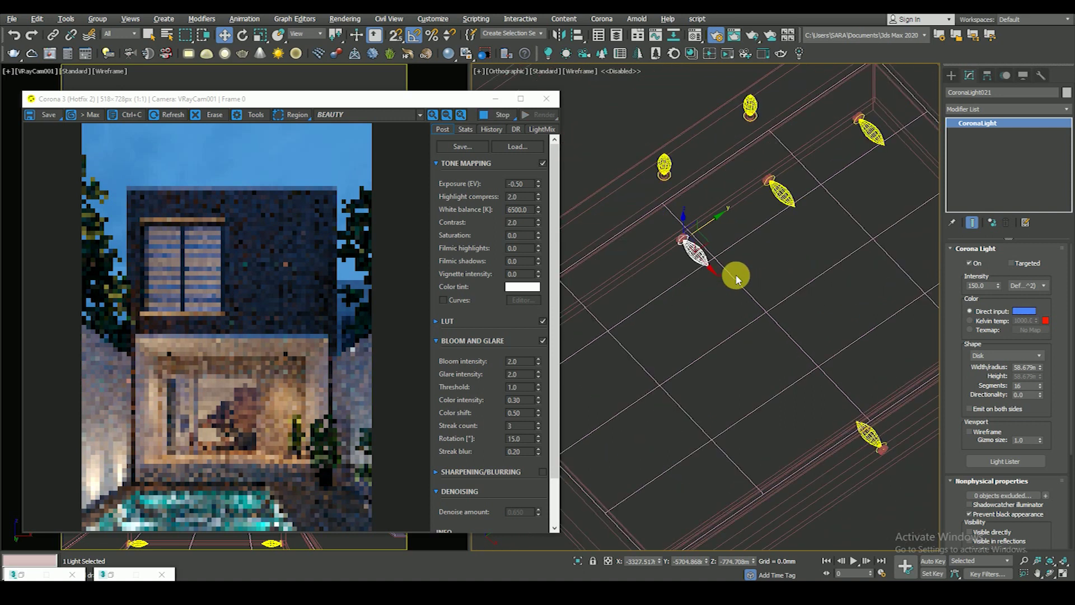
{"action": "scroll", "coordinate": [735, 286], "scroll_direction": "down", "scroll_amount": 1}
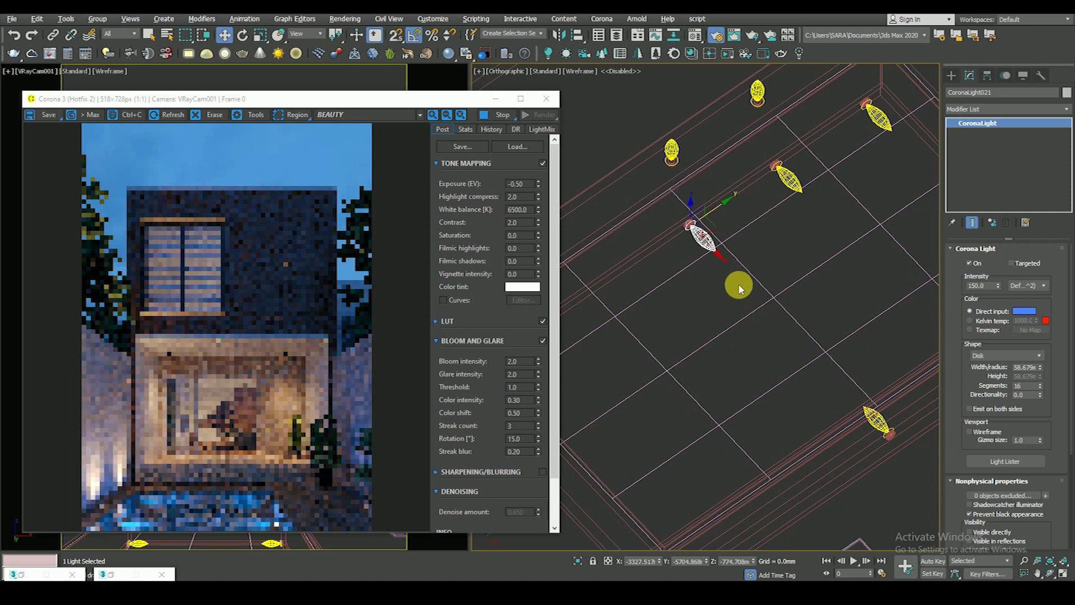
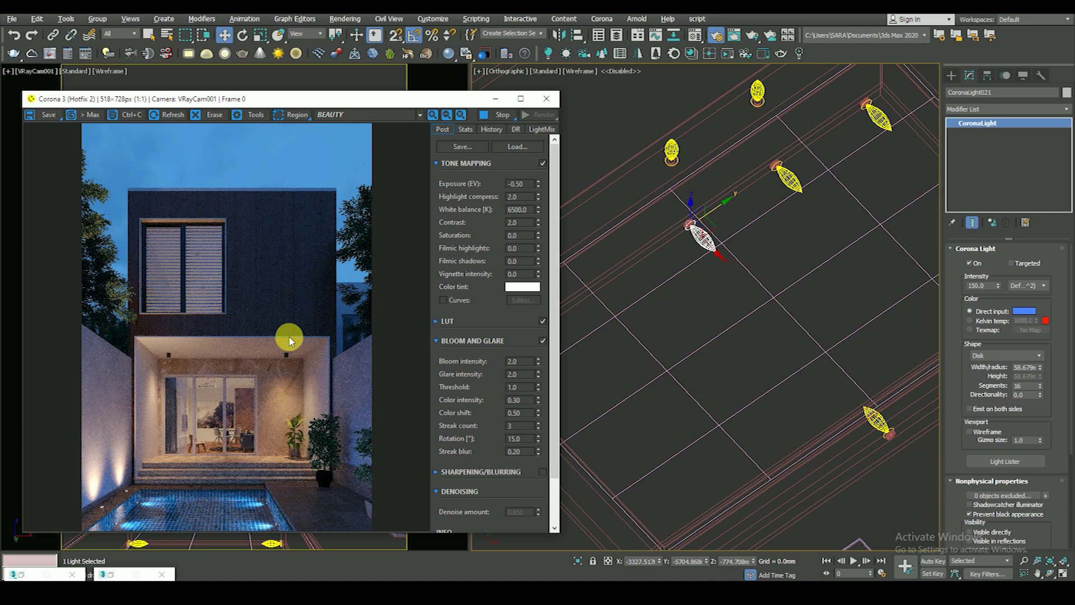
- Re-confirm the blue Corona light's Direct input colour to trigger a fresh render
{"action": "scroll", "coordinate": [271, 353], "scroll_direction": "up", "scroll_amount": 1}
{"action": "scroll", "coordinate": [271, 319], "scroll_direction": "down", "scroll_amount": 1}
{"action": "scroll", "coordinate": [271, 364], "scroll_direction": "up", "scroll_amount": 1}
{"action": "scroll", "coordinate": [273, 392], "scroll_direction": "down", "scroll_amount": 1}
{"action": "scroll", "coordinate": [212, 484], "scroll_direction": "up", "scroll_amount": 1}
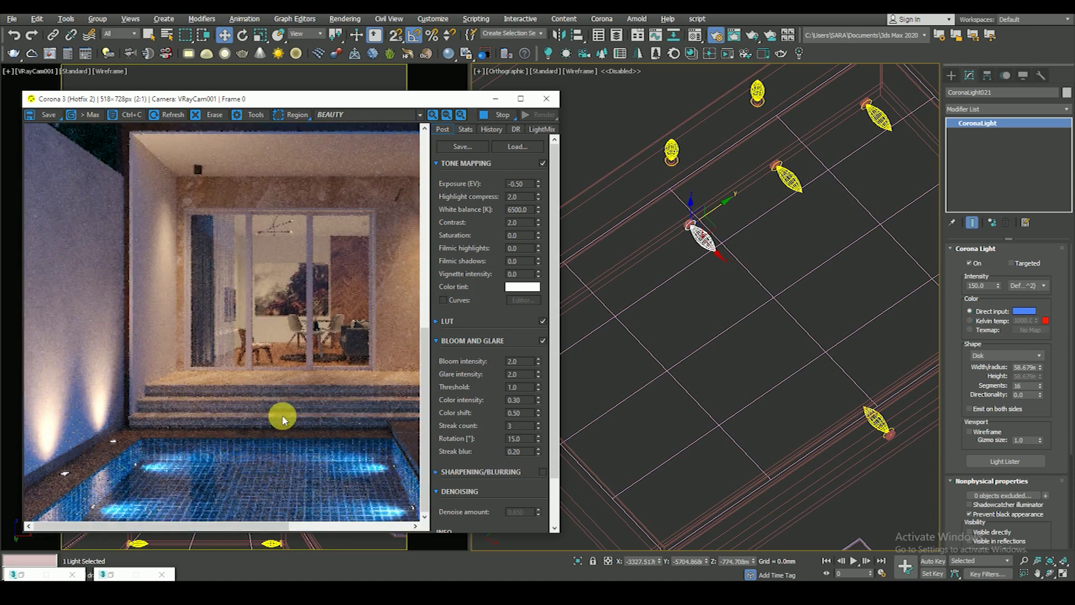
{"action": "scroll", "coordinate": [280, 404], "scroll_direction": "down", "scroll_amount": 1}
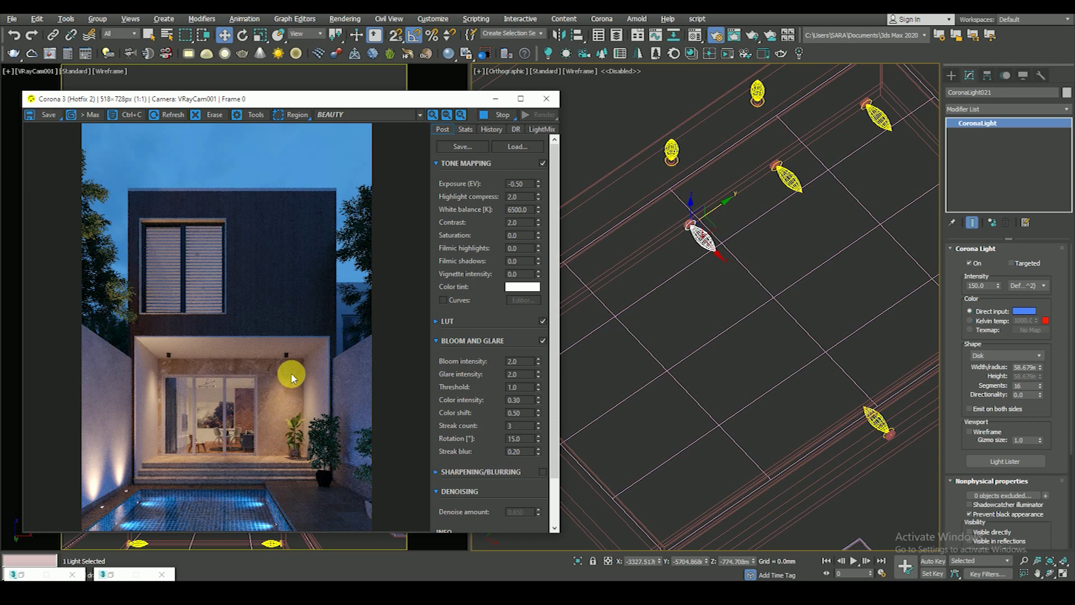
{"action": "scroll", "coordinate": [257, 422], "scroll_direction": "up", "scroll_amount": 1}
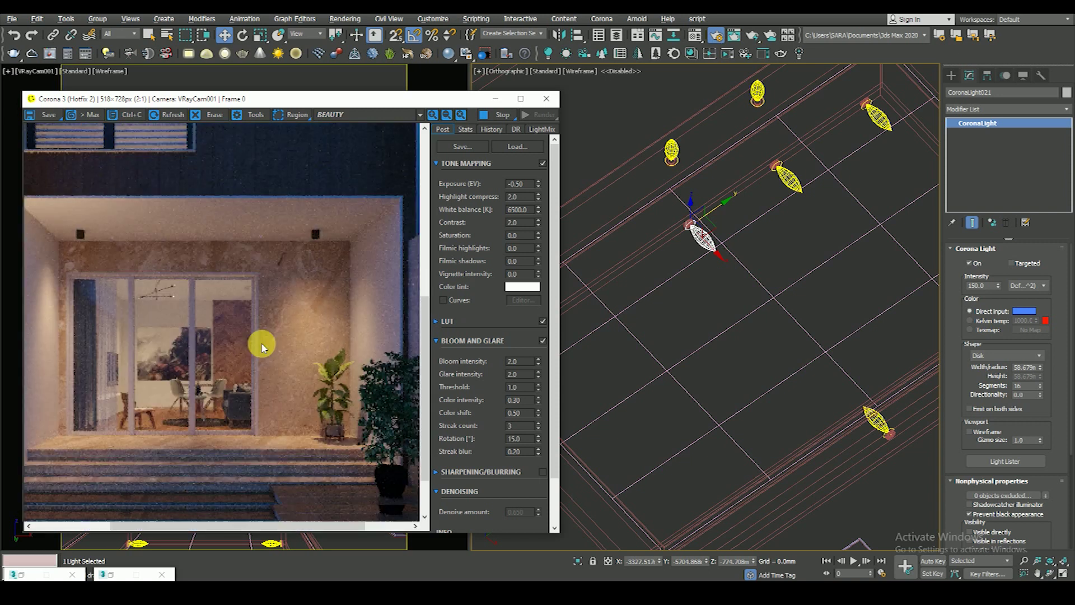
{"action": "scroll", "coordinate": [287, 251], "scroll_direction": "down", "scroll_amount": 1}
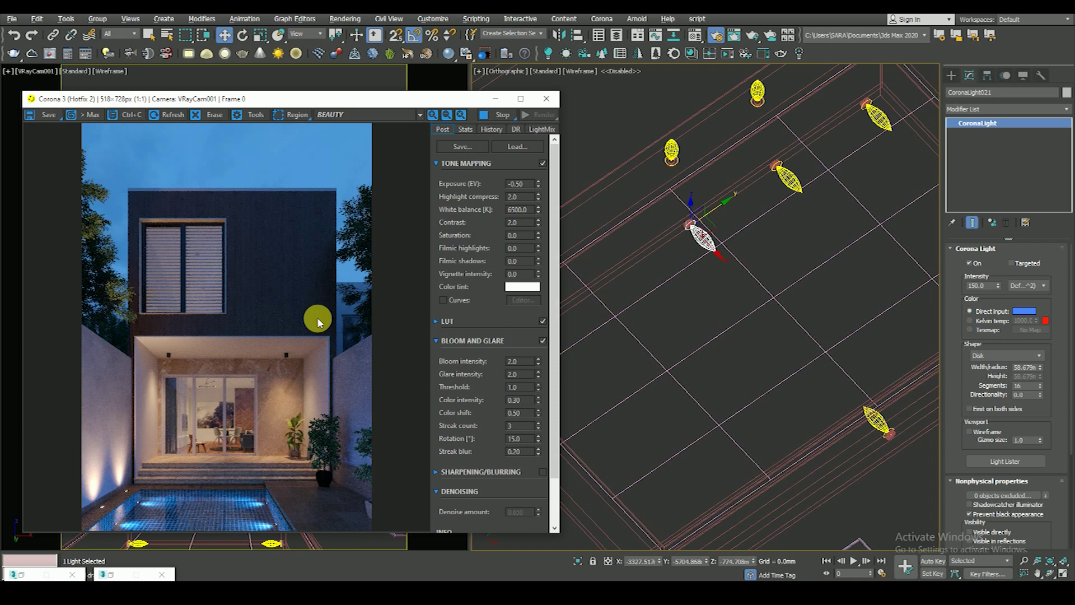
{"action": "scroll", "coordinate": [223, 493], "scroll_direction": "up", "scroll_amount": 1}
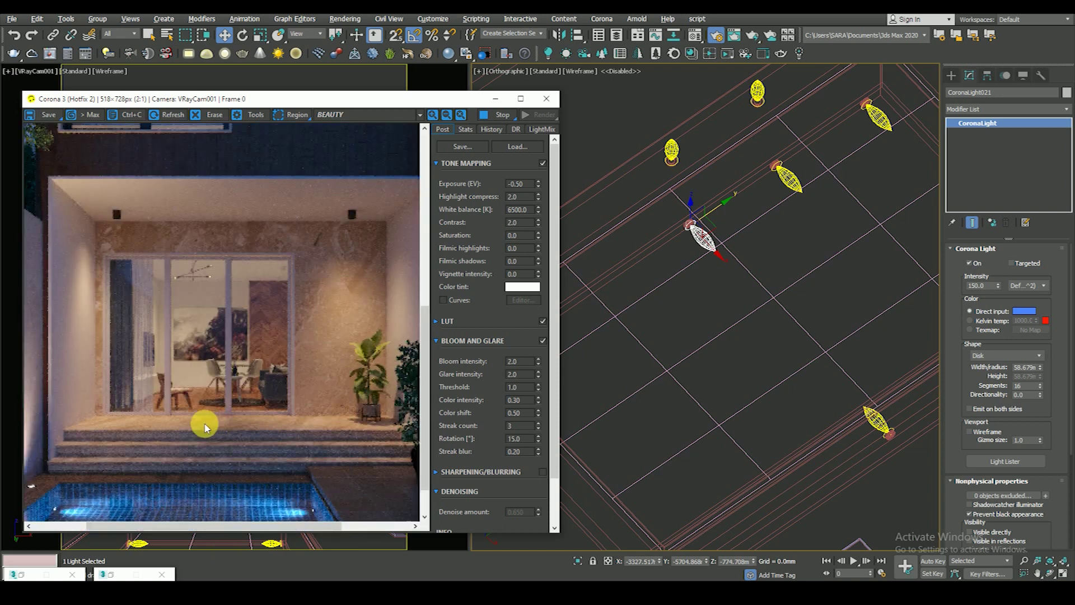
{"action": "scroll", "coordinate": [267, 386], "scroll_direction": "down", "scroll_amount": 1}
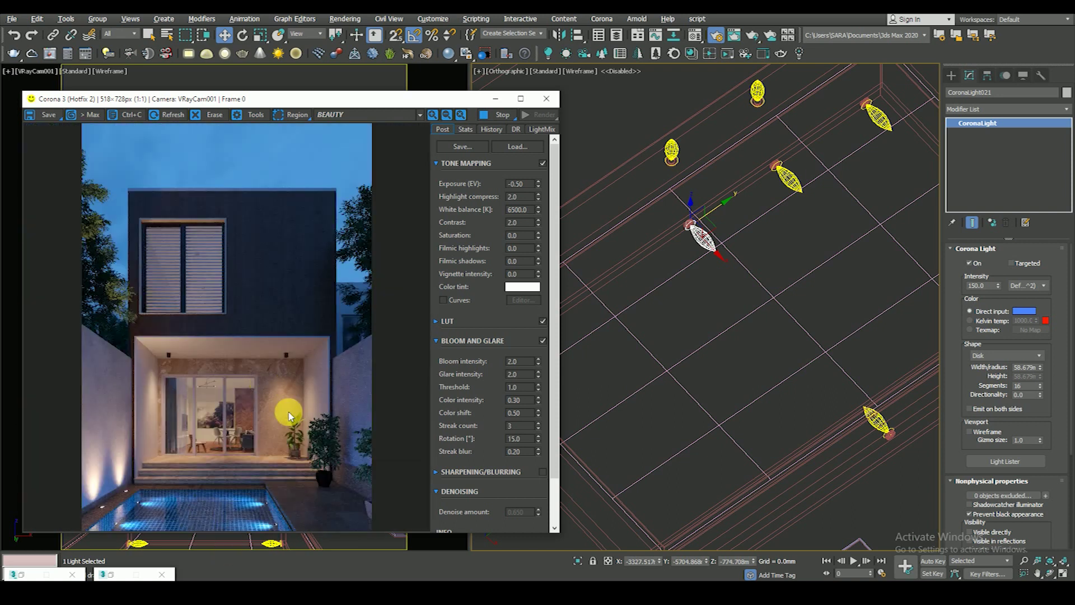
{"action": "left_click", "coordinate": [1025, 311]}
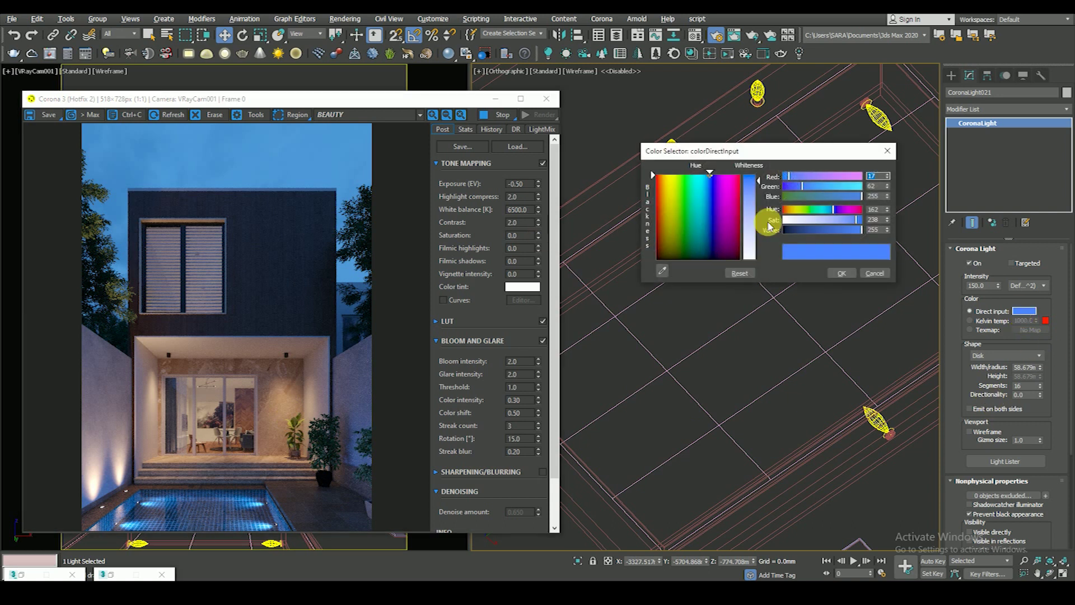
{"action": "left_click", "coordinate": [842, 272]}
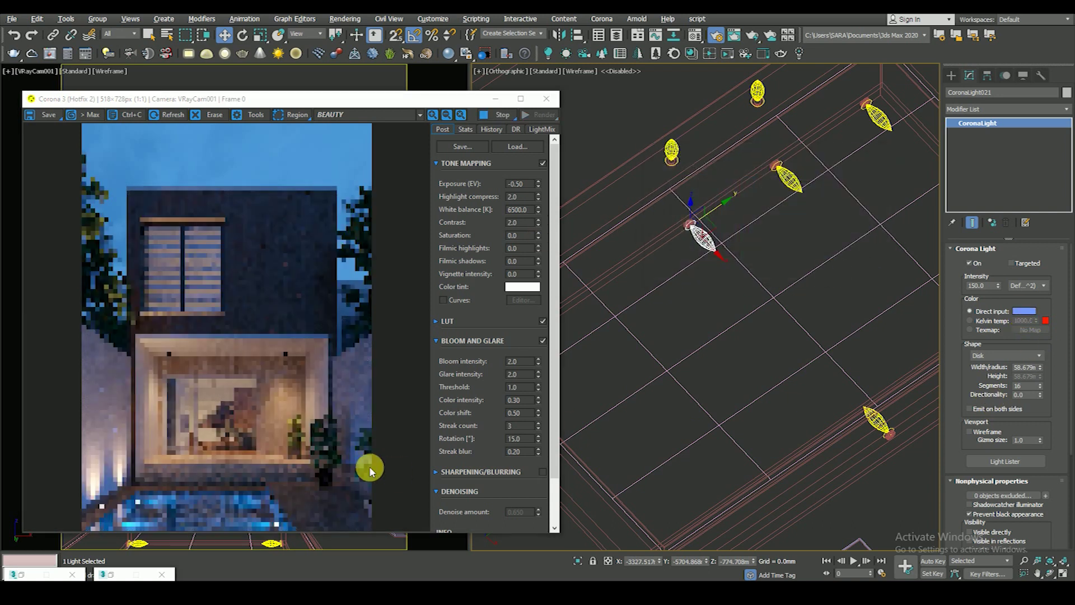
- Move the Corona VFB window higher on screen and clear the current selection
{"action": "scroll", "coordinate": [214, 489], "scroll_direction": "up", "scroll_amount": 1}
{"action": "scroll", "coordinate": [296, 368], "scroll_direction": "down", "scroll_amount": 1}
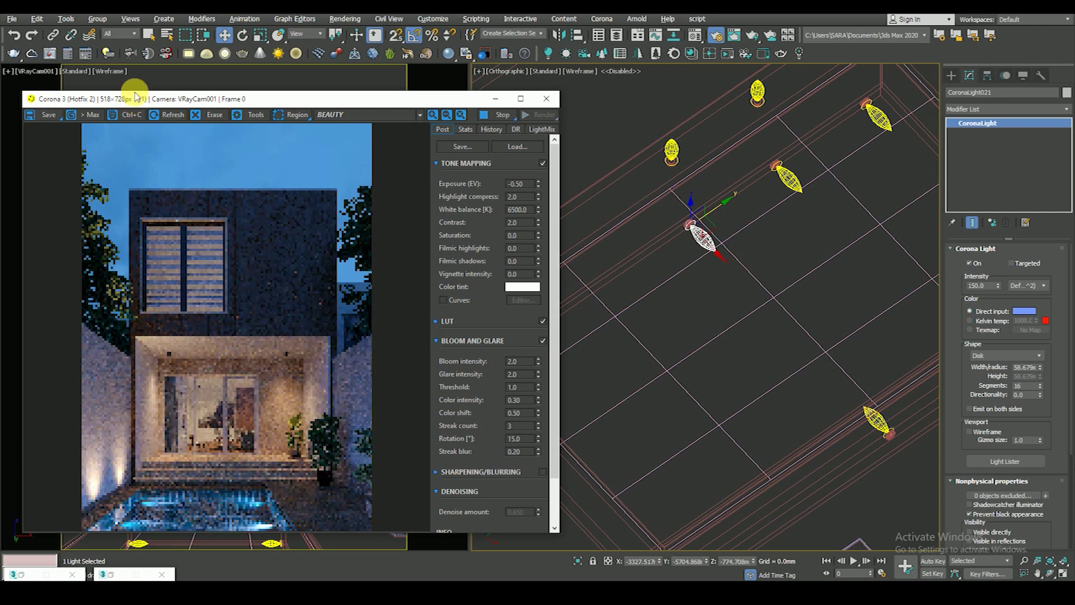
{"action": "left_click_drag", "start_coordinate": [136, 99], "coordinate": [141, 66]}
{"action": "scroll", "coordinate": [161, 463], "scroll_direction": "up", "scroll_amount": 1}
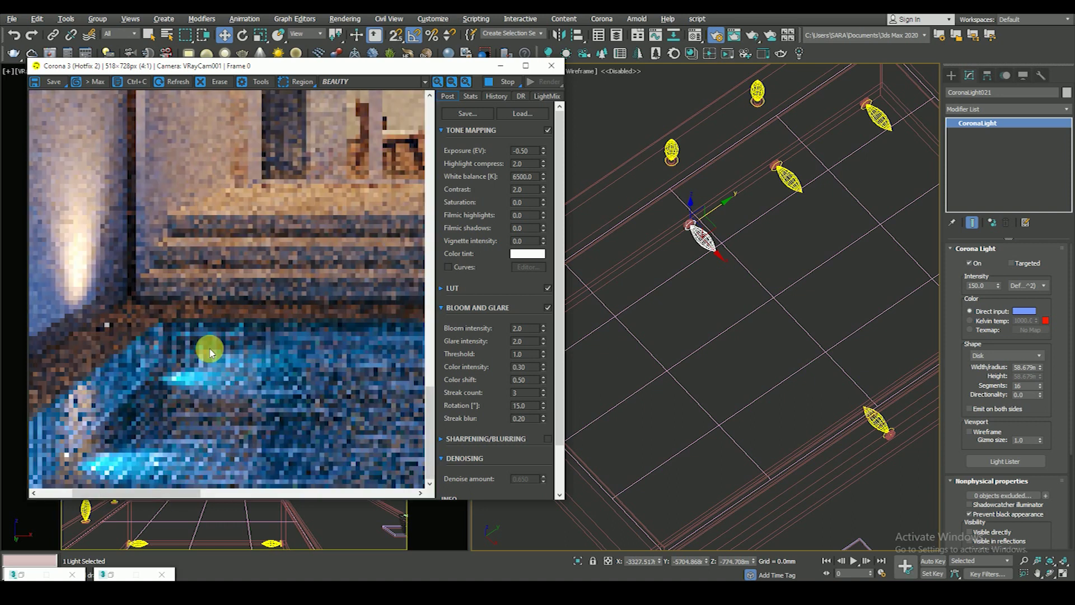
{"action": "scroll", "coordinate": [213, 352], "scroll_direction": "down", "scroll_amount": 1}
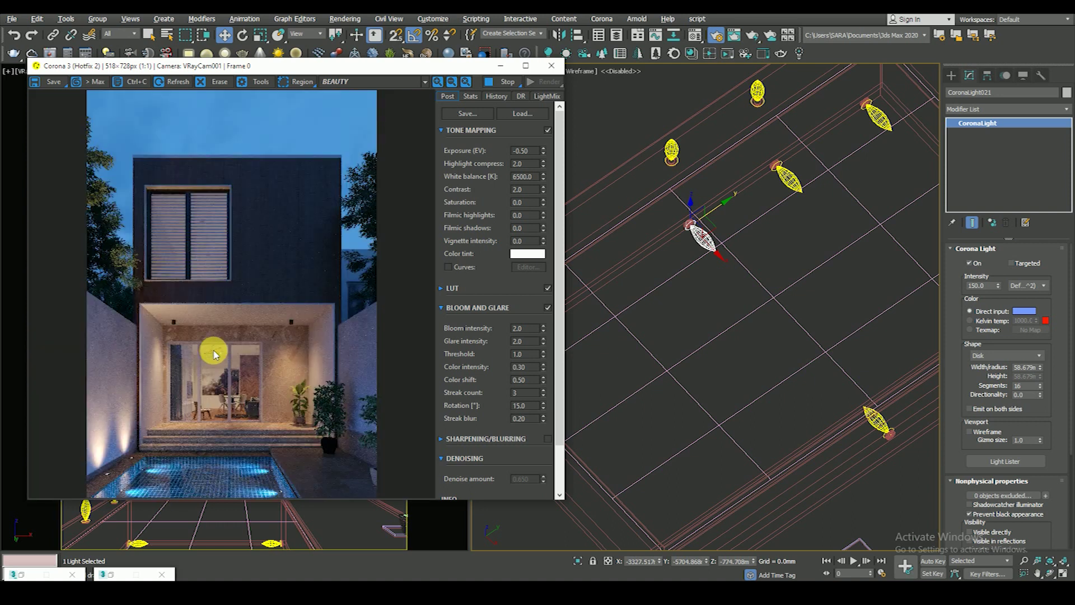
{"action": "scroll", "coordinate": [243, 470], "scroll_direction": "up", "scroll_amount": 1}
{"action": "scroll", "coordinate": [210, 436], "scroll_direction": "up", "scroll_amount": 1}
{"action": "scroll", "coordinate": [210, 437], "scroll_direction": "down", "scroll_amount": 2}
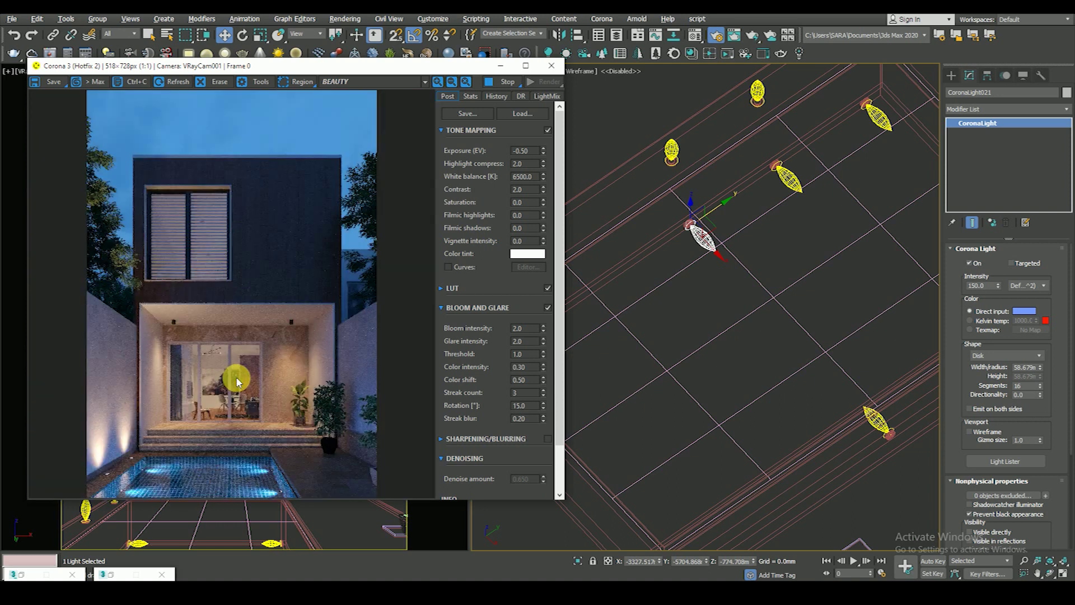
{"action": "scroll", "coordinate": [673, 324], "scroll_direction": "down", "scroll_amount": 2}
{"action": "scroll", "coordinate": [689, 262], "scroll_direction": "down", "scroll_amount": 3}
{"action": "left_click", "coordinate": [637, 197]}
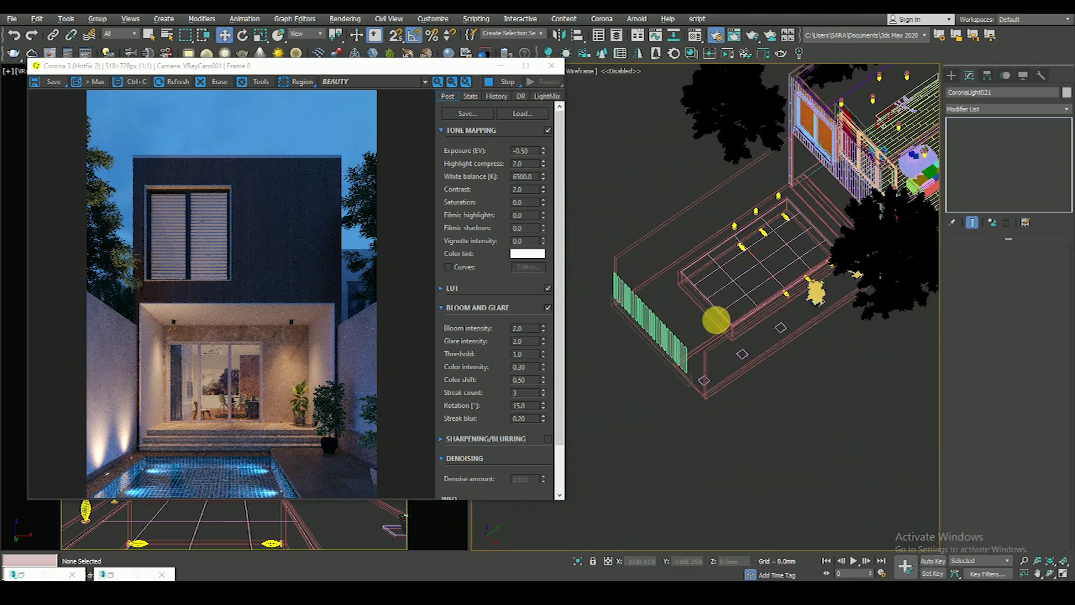
- Open the glass material in the Material Editor and commit a Fresnel IOR of 2.0
{"action": "scroll", "coordinate": [722, 331], "scroll_direction": "up", "scroll_amount": 2}
{"action": "scroll", "coordinate": [726, 328], "scroll_direction": "up", "scroll_amount": 1}
{"action": "scroll", "coordinate": [731, 323], "scroll_direction": "up", "scroll_amount": 1}
{"action": "key", "text": "m"}
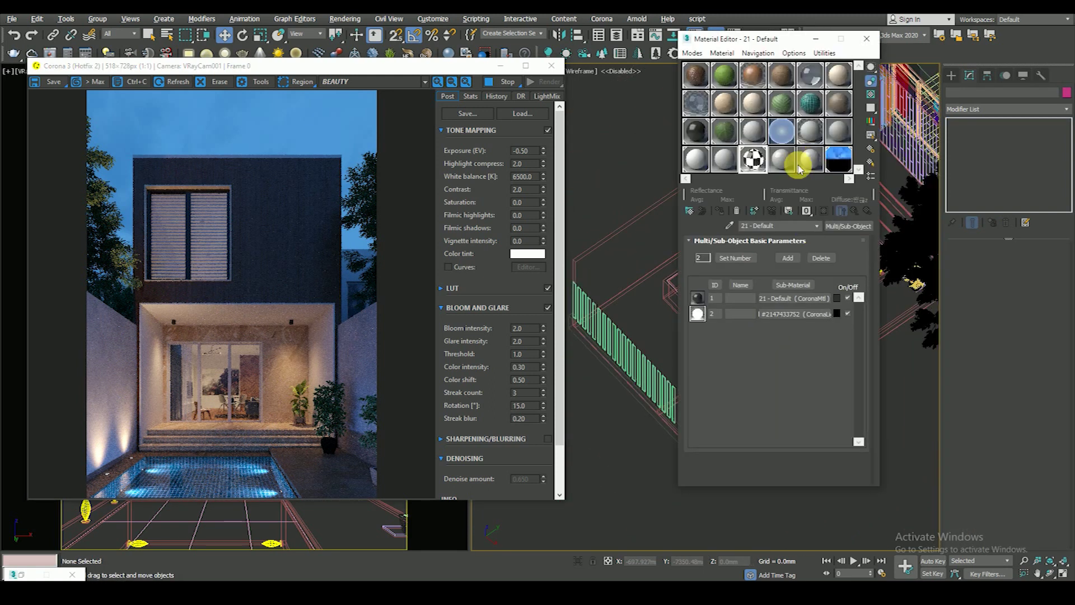
{"action": "left_click", "coordinate": [696, 103]}
{"action": "left_click", "coordinate": [813, 76]}
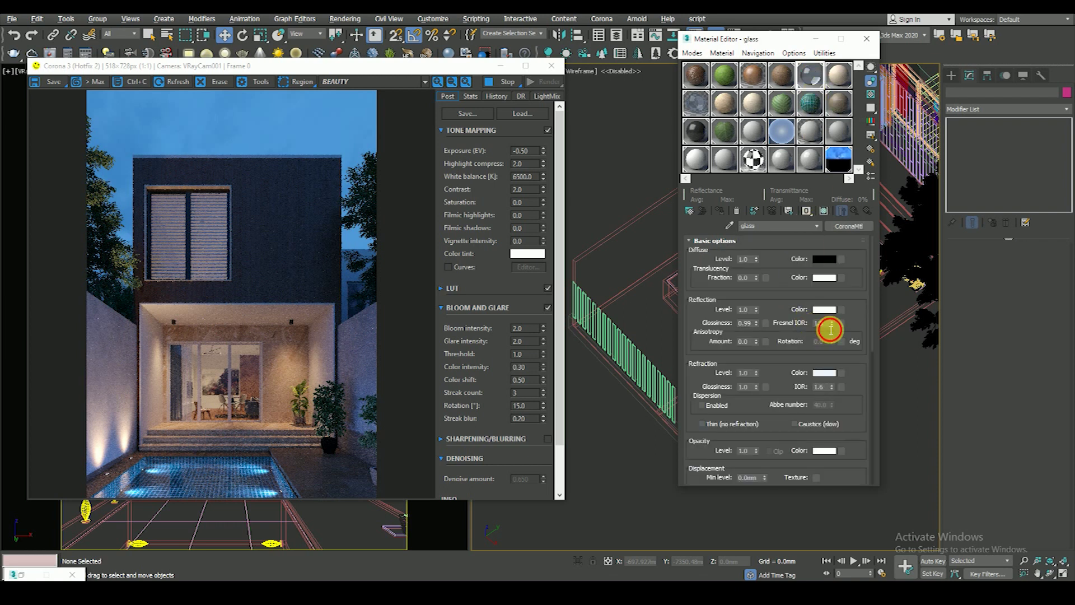
{"action": "key", "text": "Return"}
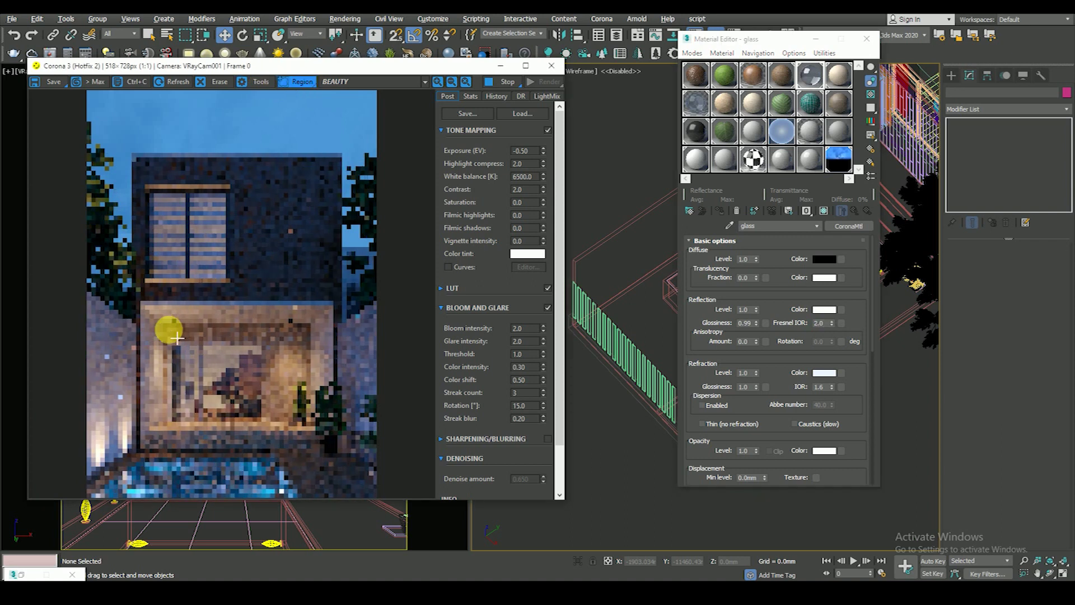
- Raise the glass material's Fresnel IOR to 10
{"action": "scroll", "coordinate": [229, 403], "scroll_direction": "up", "scroll_amount": 2}
{"action": "scroll", "coordinate": [229, 403], "scroll_direction": "down", "scroll_amount": 1}
{"action": "scroll", "coordinate": [224, 384], "scroll_direction": "down", "scroll_amount": 1}
{"action": "scroll", "coordinate": [224, 385], "scroll_direction": "up", "scroll_amount": 1}
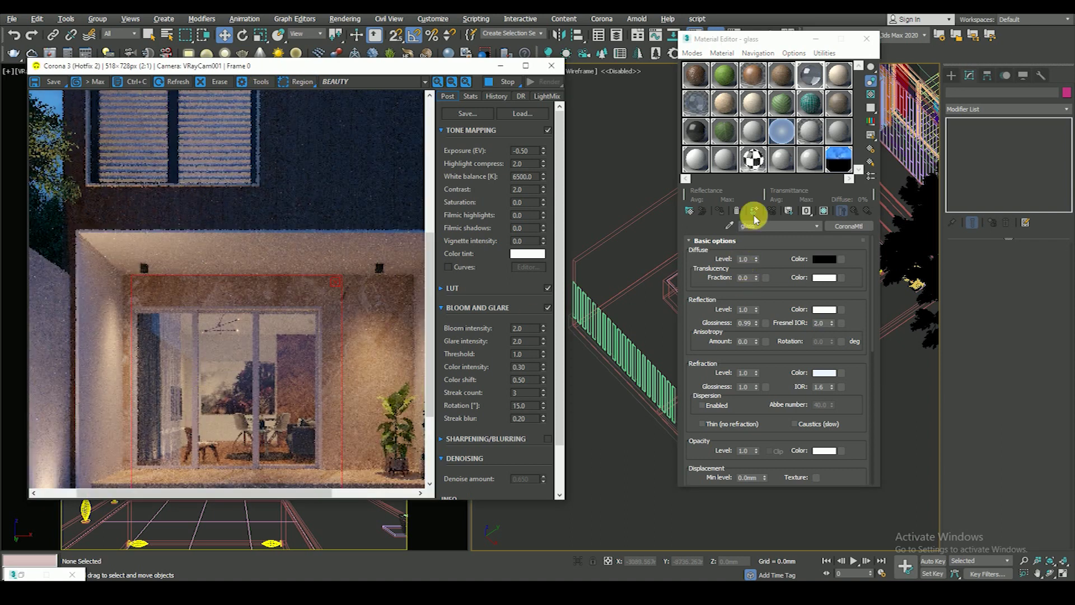
{"action": "left_click", "coordinate": [828, 327]}
{"action": "type", "text": "10"}
{"action": "key", "text": "Return"}
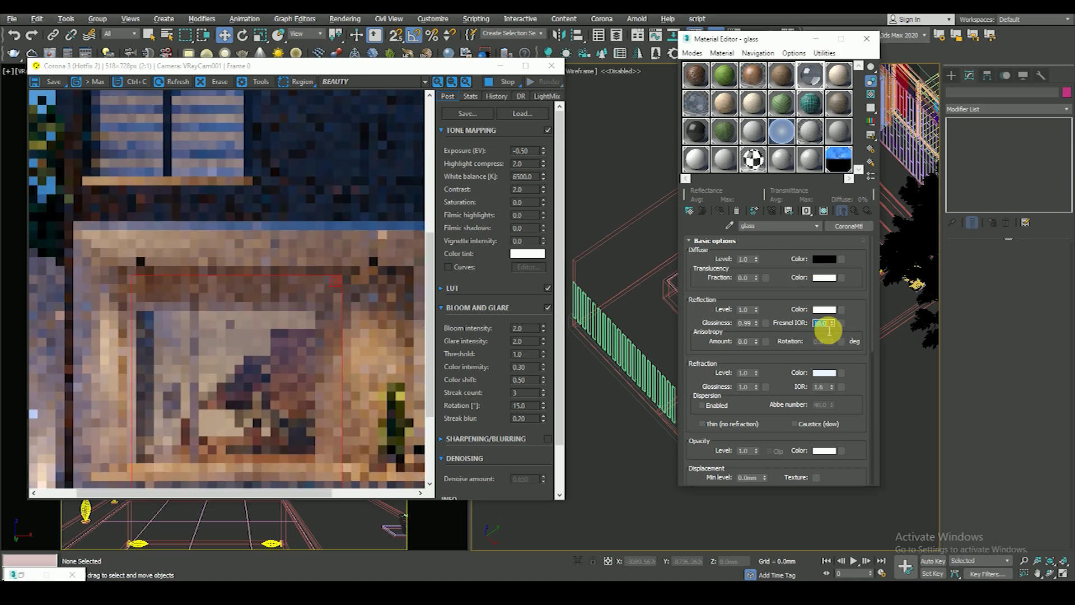
- Lower the glass Fresnel IOR to 5, then settle on 3.0
{"action": "scroll", "coordinate": [230, 325], "scroll_direction": "up", "scroll_amount": 1}
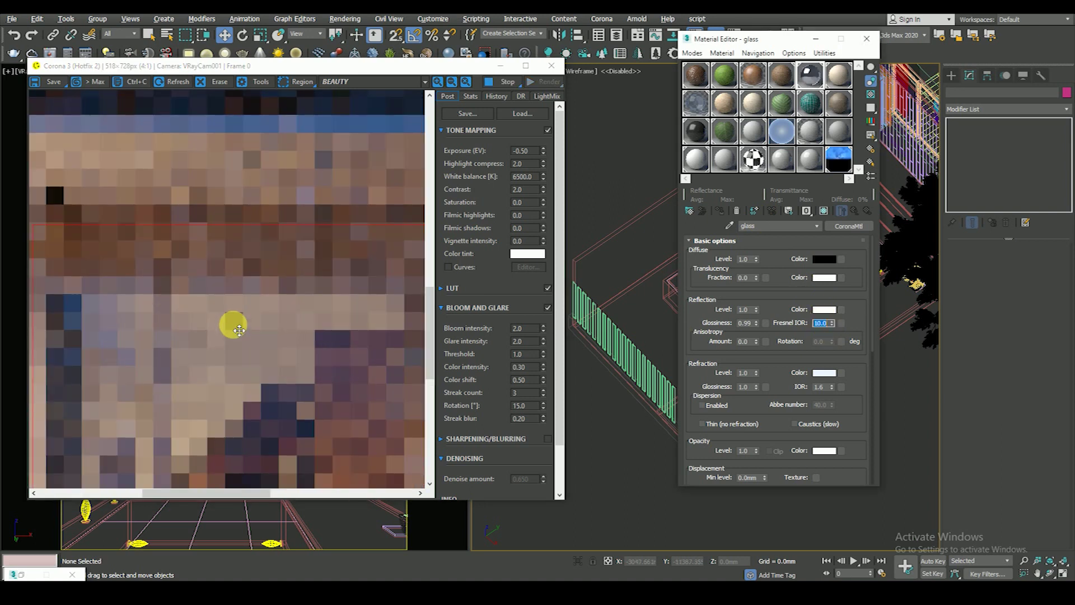
{"action": "scroll", "coordinate": [233, 320], "scroll_direction": "down", "scroll_amount": 2}
{"action": "scroll", "coordinate": [236, 379], "scroll_direction": "up", "scroll_amount": 1}
{"action": "scroll", "coordinate": [264, 319], "scroll_direction": "up", "scroll_amount": 1}
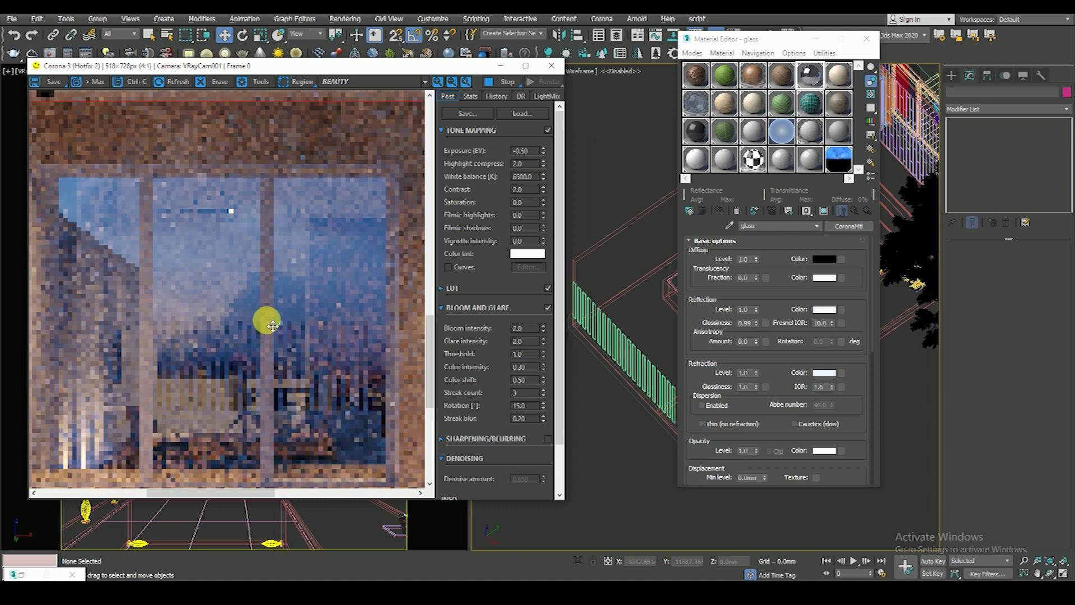
{"action": "scroll", "coordinate": [284, 411], "scroll_direction": "down", "scroll_amount": 2}
{"action": "scroll", "coordinate": [245, 410], "scroll_direction": "up", "scroll_amount": 1}
{"action": "scroll", "coordinate": [241, 409], "scroll_direction": "down", "scroll_amount": 2}
{"action": "scroll", "coordinate": [224, 361], "scroll_direction": "up", "scroll_amount": 1}
{"action": "scroll", "coordinate": [263, 314], "scroll_direction": "up", "scroll_amount": 2}
{"action": "scroll", "coordinate": [274, 320], "scroll_direction": "down", "scroll_amount": 1}
{"action": "scroll", "coordinate": [274, 321], "scroll_direction": "down", "scroll_amount": 1}
{"action": "double_click", "coordinate": [829, 325]}
{"action": "type", "text": "5"}
{"action": "key", "text": "Return"}
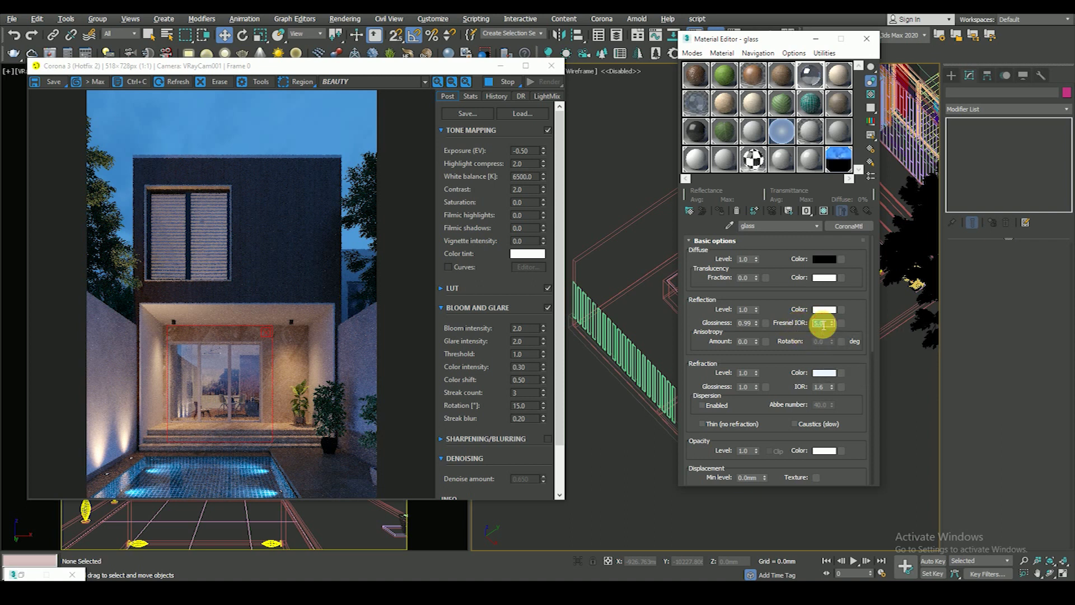
{"action": "type", "text": "3"}
{"action": "key", "text": "Return"}
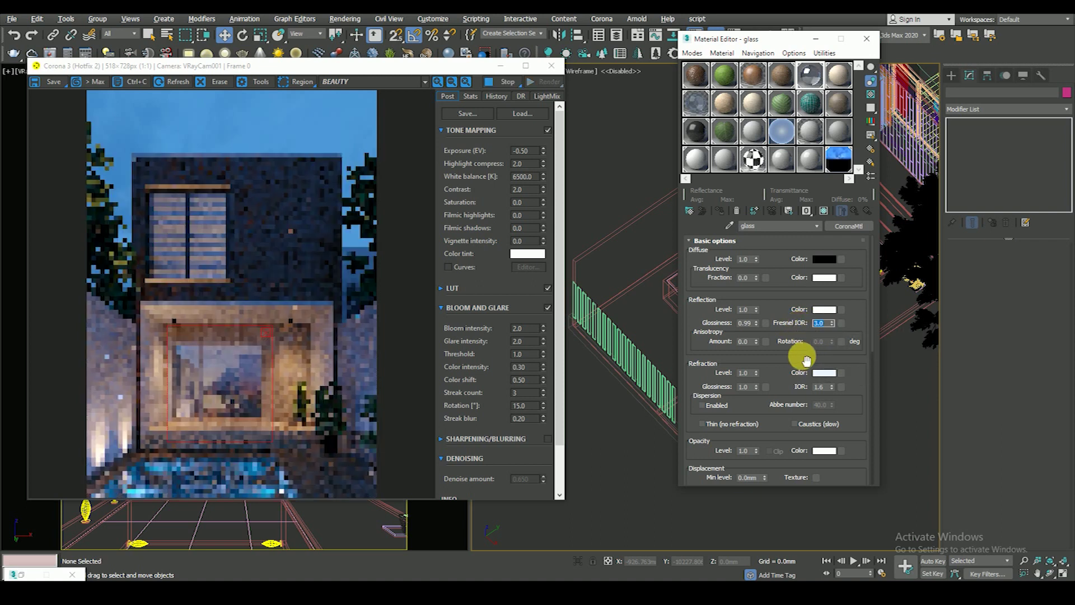
- Re-render regions over the upper window, the ground-floor glass door and the pool
{"action": "scroll", "coordinate": [192, 444], "scroll_direction": "up", "scroll_amount": 2}
{"action": "scroll", "coordinate": [221, 390], "scroll_direction": "down", "scroll_amount": 2}
{"action": "mouse_move", "coordinate": [239, 378]}
{"action": "left_mouse_down"}
{"action": "mouse_move", "coordinate": [222, 251]}
{"action": "mouse_move", "coordinate": [175, 196]}
{"action": "left_mouse_up"}
{"action": "scroll", "coordinate": [175, 196], "scroll_direction": "up", "scroll_amount": 1}
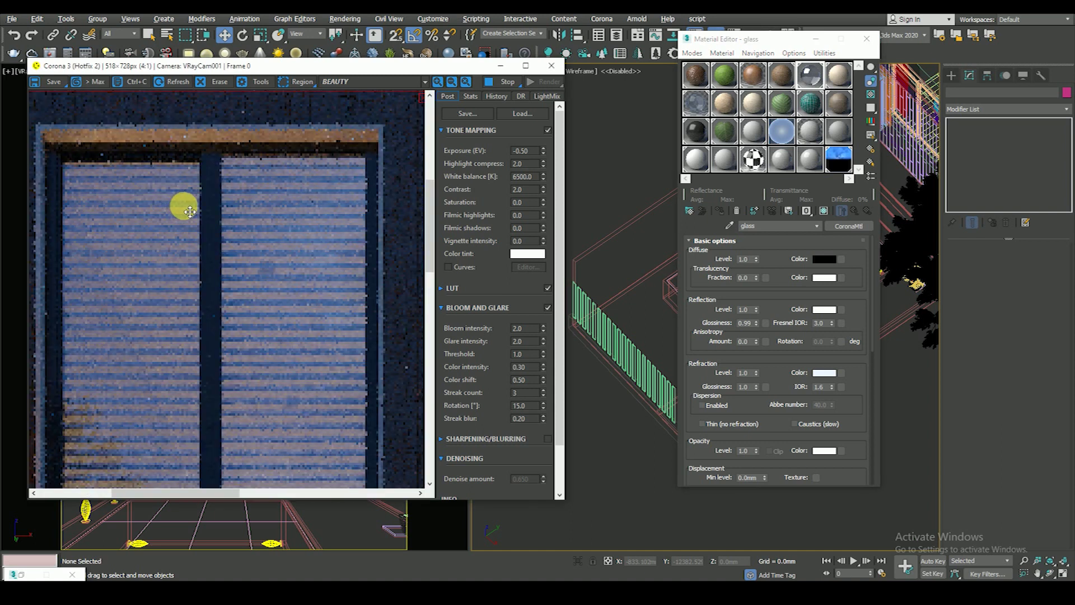
{"action": "scroll", "coordinate": [194, 277], "scroll_direction": "down", "scroll_amount": 1}
{"action": "left_click_drag", "start_coordinate": [179, 273], "coordinate": [204, 380]}
{"action": "scroll", "coordinate": [205, 362], "scroll_direction": "up", "scroll_amount": 1}
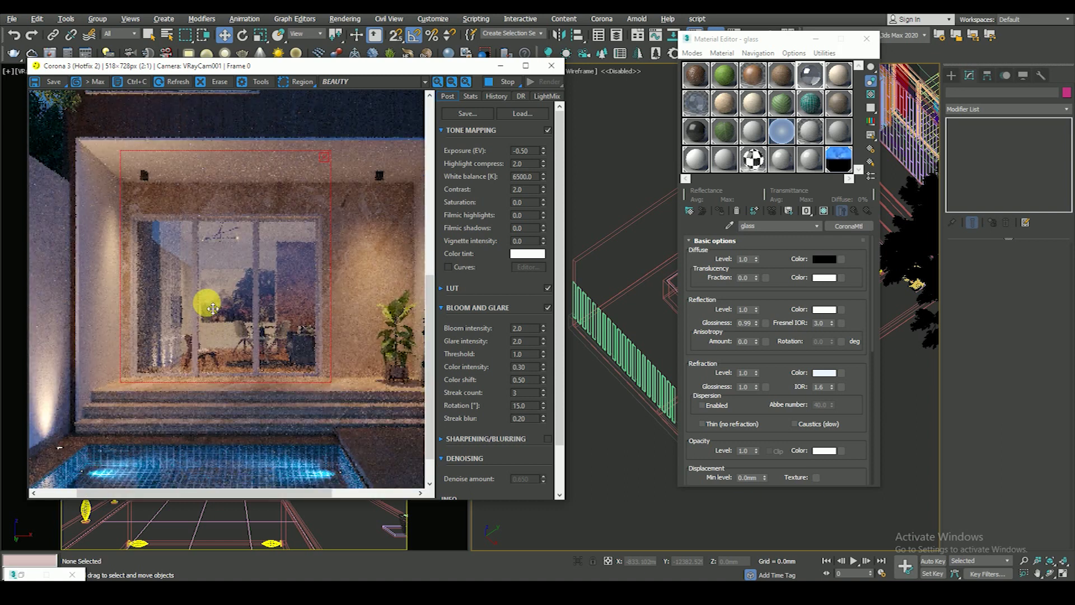
{"action": "scroll", "coordinate": [204, 361], "scroll_direction": "down", "scroll_amount": 1}
{"action": "left_click_drag", "start_coordinate": [192, 384], "coordinate": [48, 482]}
- Switch the Material Editor to the water material's settings
{"action": "scroll", "coordinate": [212, 379], "scroll_direction": "up", "scroll_amount": 1}
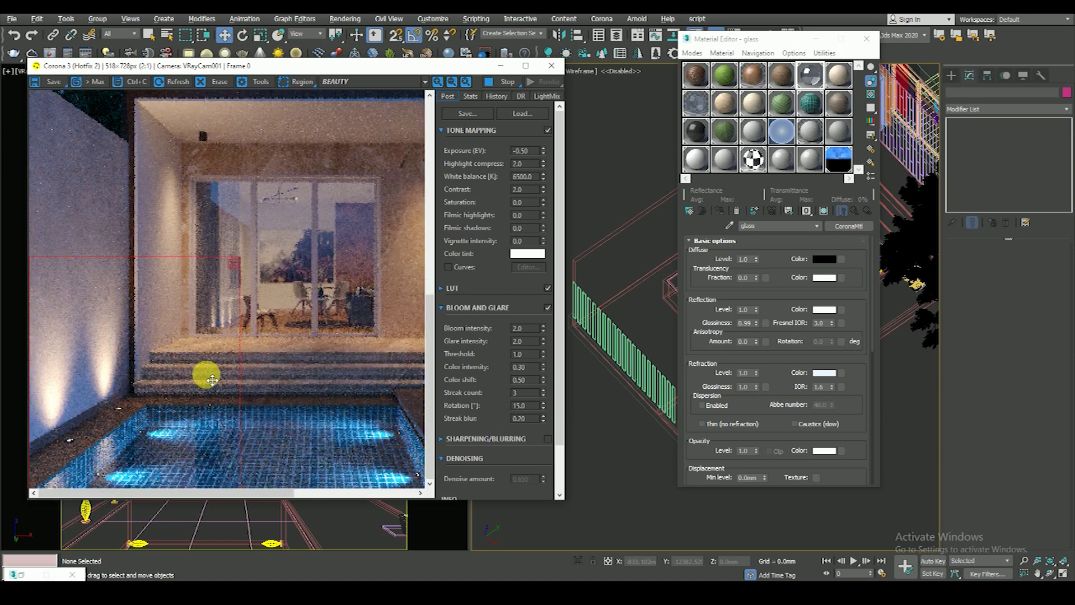
{"action": "scroll", "coordinate": [212, 380], "scroll_direction": "down", "scroll_amount": 1}
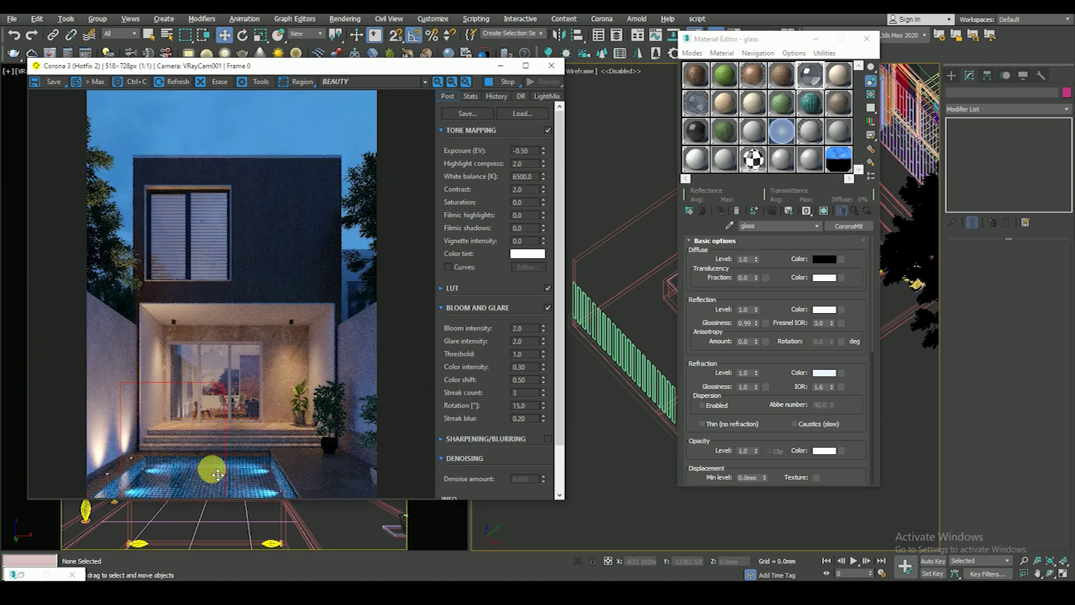
{"action": "left_click", "coordinate": [696, 104]}
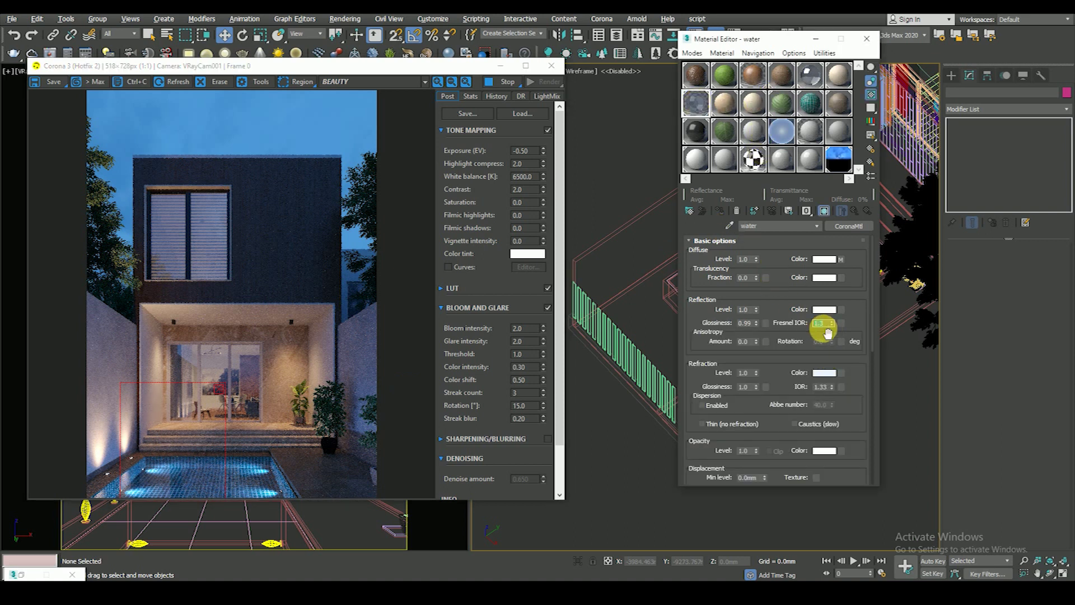
- Set the water Fresnel IOR to 1.0 and enlarge the render region over the pool
{"action": "type", "text": "1"}
{"action": "key", "text": "Return"}
{"action": "left_click_drag", "start_coordinate": [227, 384], "coordinate": [307, 446]}
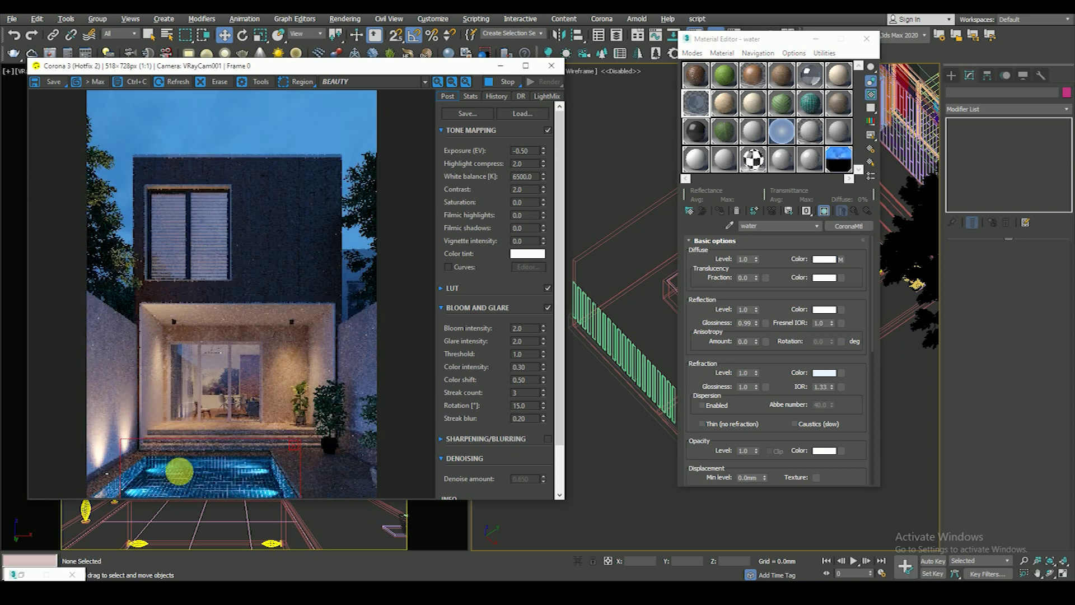
- Change the water material's Fresnel IOR to 3.0
{"action": "scroll", "coordinate": [173, 480], "scroll_direction": "up", "scroll_amount": 1}
{"action": "scroll", "coordinate": [241, 401], "scroll_direction": "down", "scroll_amount": 1}
{"action": "double_click", "coordinate": [828, 323]}
{"action": "type", "text": "3"}
{"action": "key", "text": "Return"}
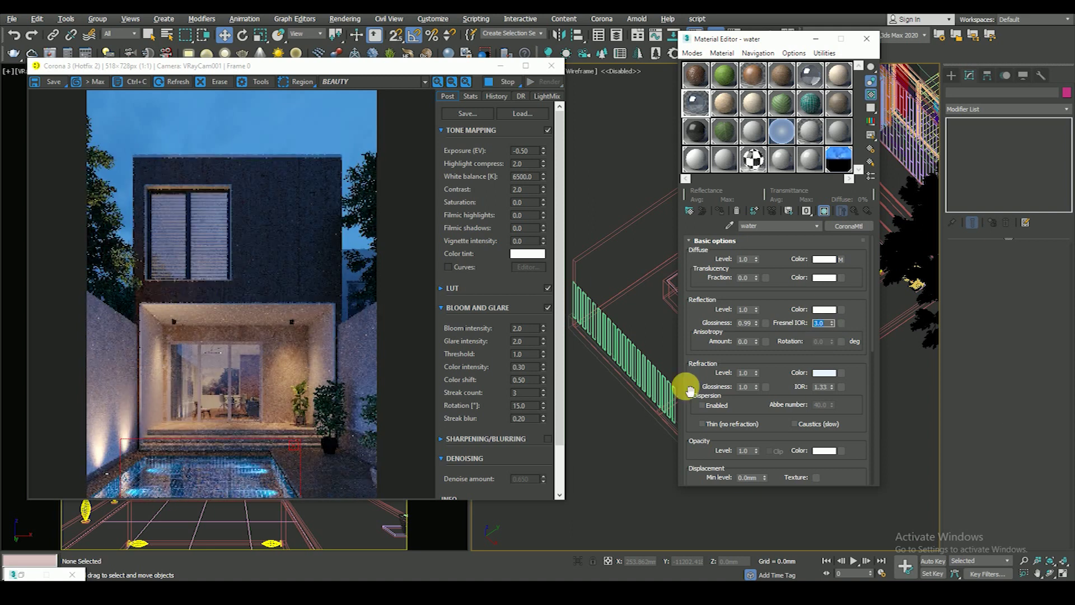
- Zoom and pan the Corona VFB over to the pool
{"action": "scroll", "coordinate": [236, 463], "scroll_direction": "up", "scroll_amount": 3}
{"action": "scroll", "coordinate": [296, 360], "scroll_direction": "down", "scroll_amount": 1}
{"action": "scroll", "coordinate": [293, 355], "scroll_direction": "down", "scroll_amount": 1}
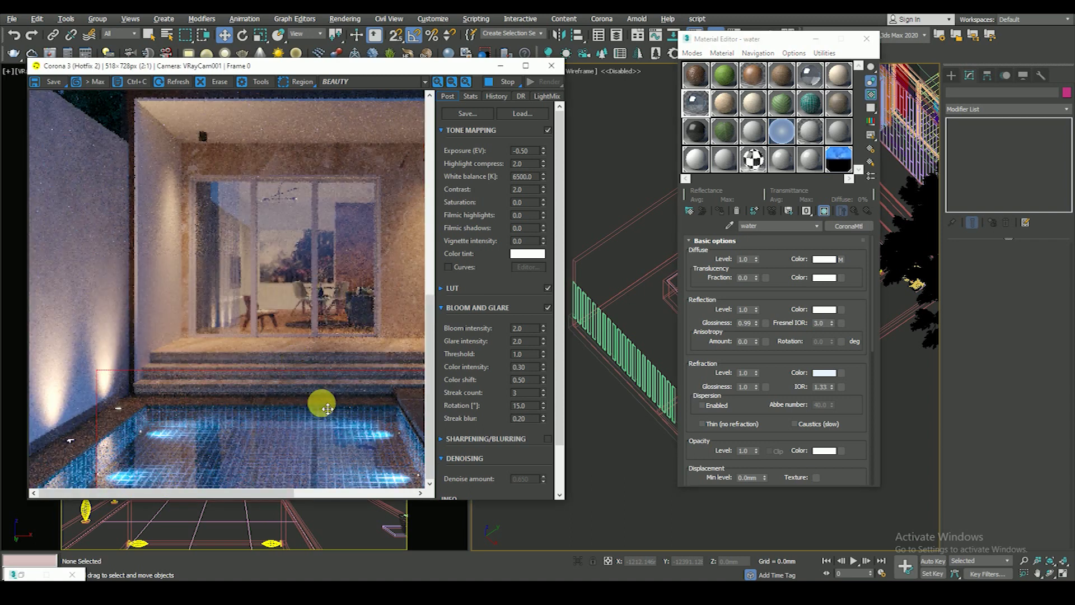
{"action": "scroll", "coordinate": [343, 449], "scroll_direction": "up", "scroll_amount": 1}
{"action": "scroll", "coordinate": [331, 433], "scroll_direction": "down", "scroll_amount": 2}
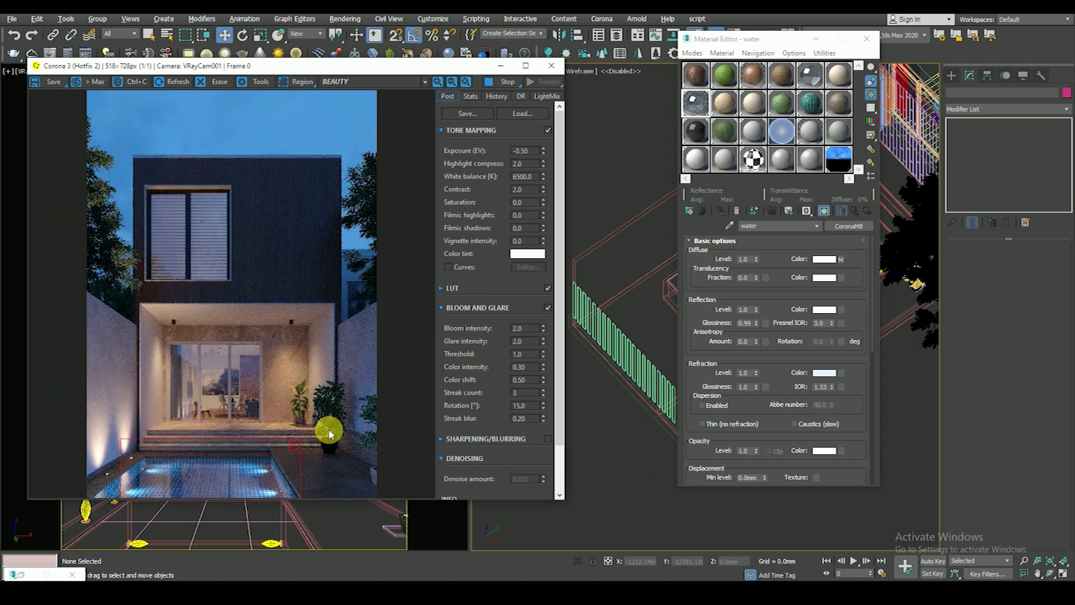
{"action": "scroll", "coordinate": [202, 465], "scroll_direction": "up", "scroll_amount": 2}
{"action": "scroll", "coordinate": [261, 345], "scroll_direction": "down", "scroll_amount": 1}
{"action": "scroll", "coordinate": [280, 332], "scroll_direction": "down", "scroll_amount": 1}
{"action": "scroll", "coordinate": [280, 333], "scroll_direction": "down", "scroll_amount": 1}
{"action": "scroll", "coordinate": [310, 482], "scroll_direction": "up", "scroll_amount": 1}
{"action": "left_click_drag", "start_coordinate": [272, 468], "coordinate": [199, 399]}
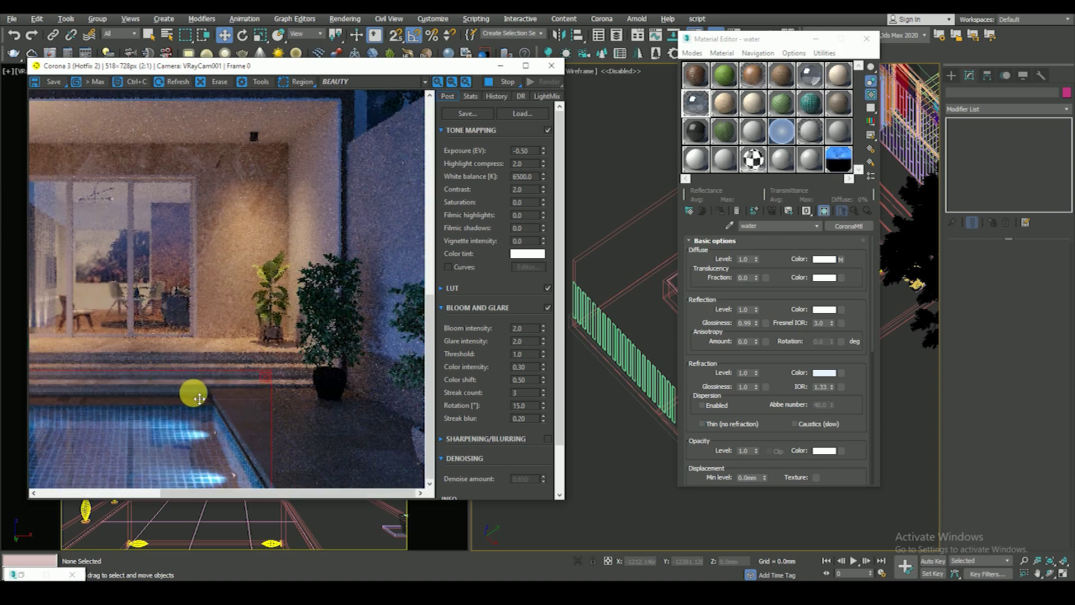
- Look over the lit pool area, then stop the render
{"action": "scroll", "coordinate": [270, 436], "scroll_direction": "down", "scroll_amount": 1}
{"action": "scroll", "coordinate": [51, 456], "scroll_direction": "up", "scroll_amount": 1}
{"action": "left_click_drag", "start_coordinate": [139, 461], "coordinate": [175, 367]}
{"action": "scroll", "coordinate": [187, 378], "scroll_direction": "down", "scroll_amount": 1}
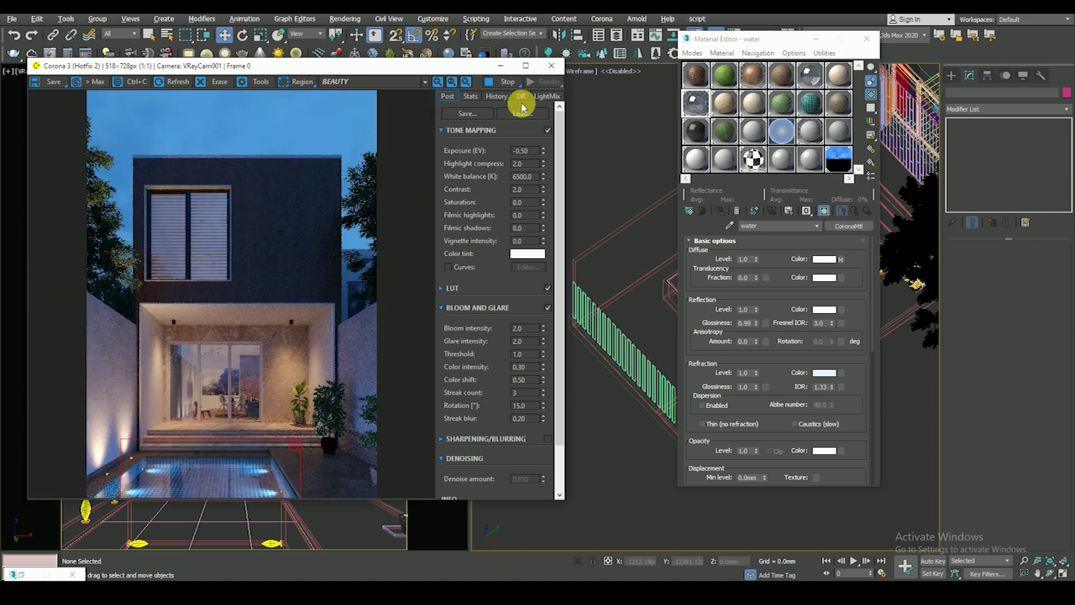
{"action": "left_click", "coordinate": [506, 82]}
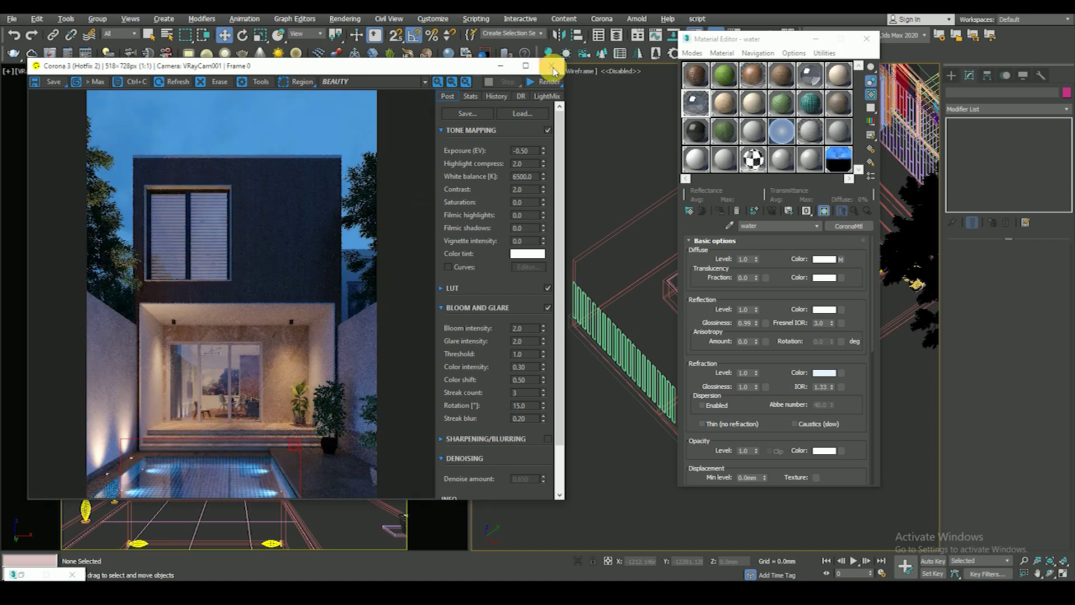
- Close the Corona frame buffer and the Material Editor
{"action": "left_click", "coordinate": [553, 69]}
{"action": "left_click", "coordinate": [867, 39]}
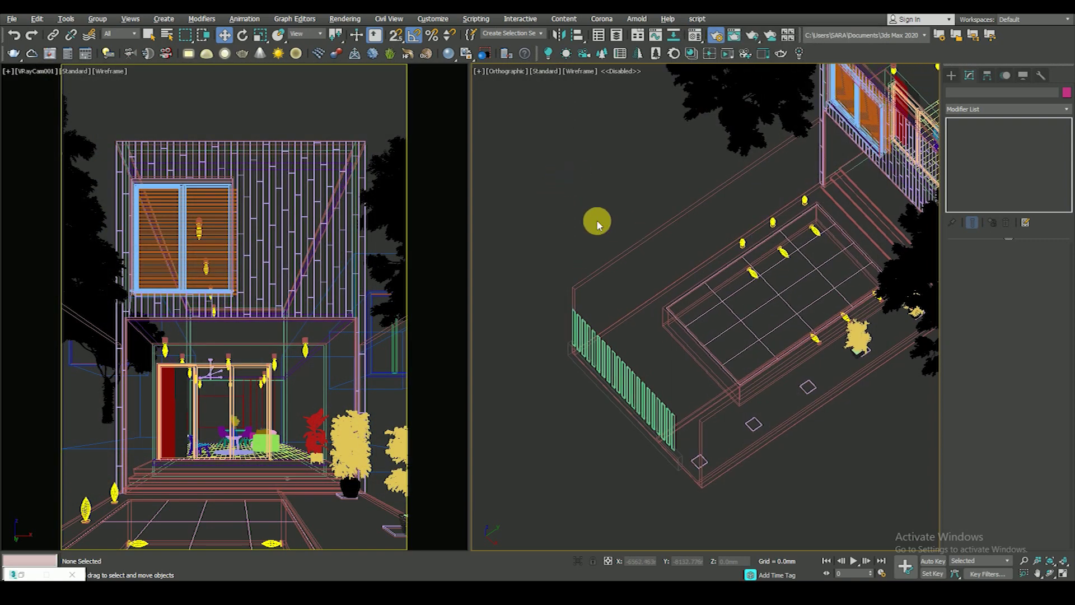
{"action": "scroll", "coordinate": [852, 336], "scroll_direction": "up", "scroll_amount": 3}
{"action": "scroll", "coordinate": [821, 168], "scroll_direction": "up", "scroll_amount": 2}
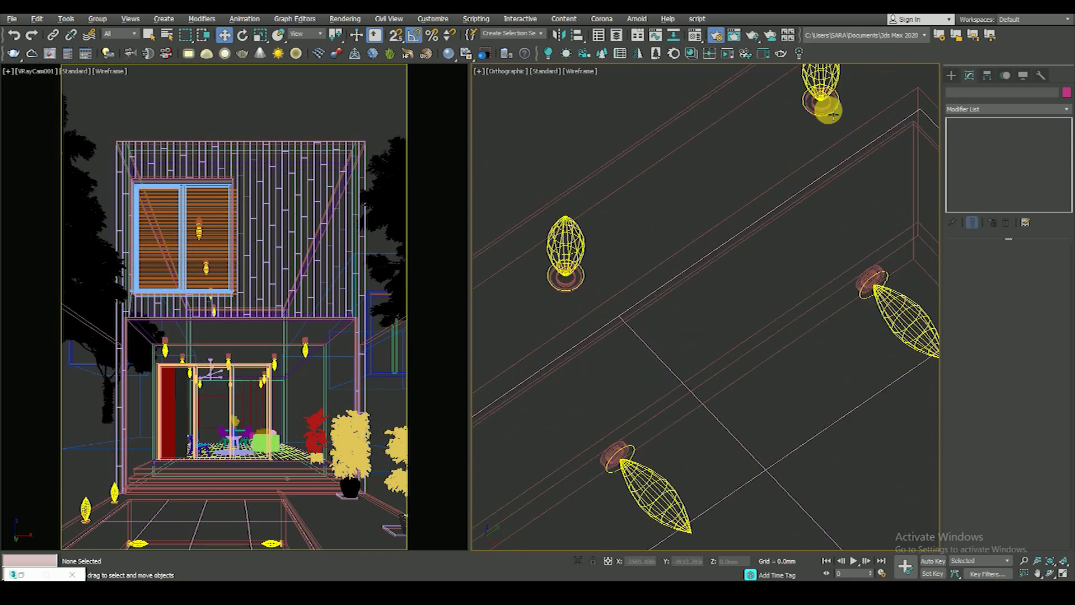
- Select the first floor lamp on the deck and switch that viewport to Top view
{"action": "left_click", "coordinate": [833, 114]}
{"action": "key", "text": "t"}
{"action": "scroll", "coordinate": [753, 224], "scroll_direction": "down", "scroll_amount": 5}
{"action": "scroll", "coordinate": [760, 218], "scroll_direction": "up", "scroll_amount": 2}
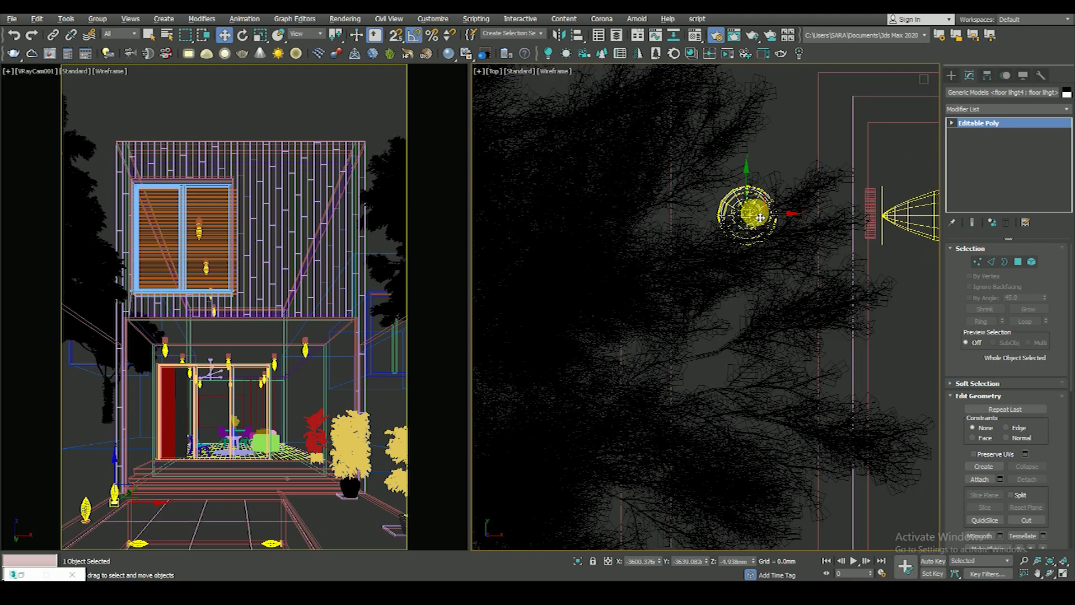
{"action": "scroll", "coordinate": [761, 218], "scroll_direction": "up", "scroll_amount": 3}
{"action": "scroll", "coordinate": [729, 235], "scroll_direction": "down", "scroll_amount": 2}
{"action": "scroll", "coordinate": [716, 292], "scroll_direction": "down", "scroll_amount": 3}
{"action": "scroll", "coordinate": [723, 393], "scroll_direction": "up", "scroll_amount": 2}
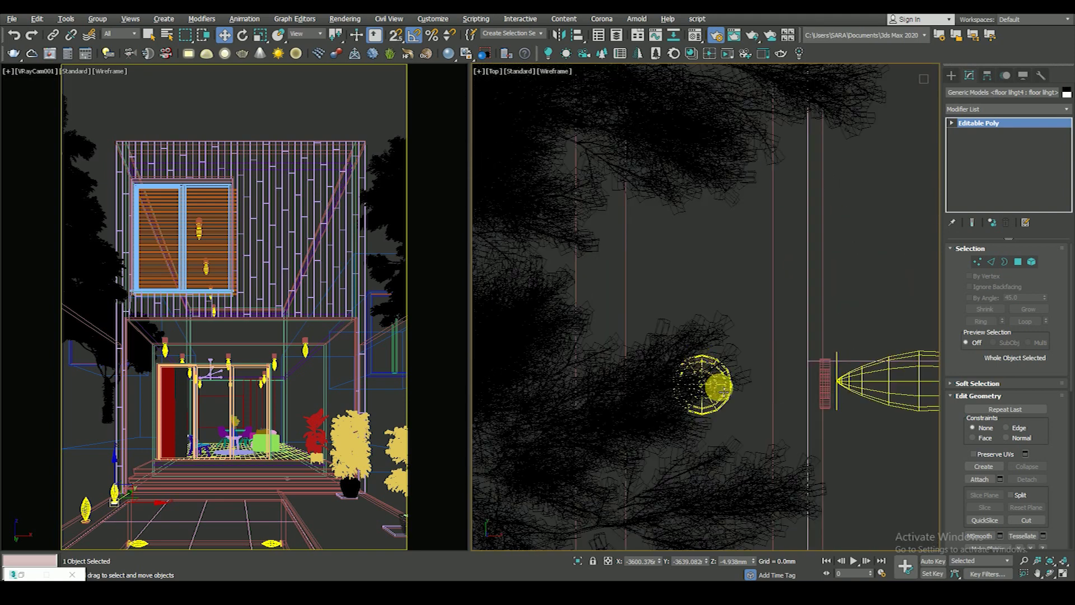
{"action": "scroll", "coordinate": [720, 369], "scroll_direction": "up", "scroll_amount": 4}
- Add the remaining garden lamps to the selection, six in total
{"action": "left_click", "coordinate": [670, 216], "text": "ctrl"}
{"action": "scroll", "coordinate": [672, 207], "scroll_direction": "down", "scroll_amount": 5}
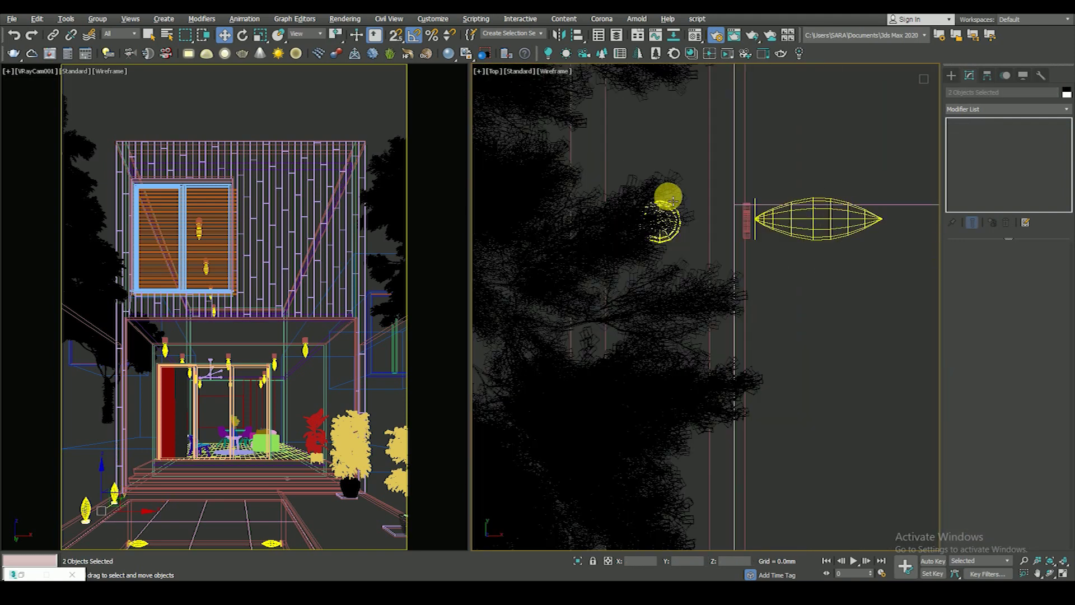
{"action": "scroll", "coordinate": [689, 314], "scroll_direction": "up", "scroll_amount": 3}
{"action": "scroll", "coordinate": [616, 292], "scroll_direction": "up", "scroll_amount": 2}
{"action": "scroll", "coordinate": [616, 319], "scroll_direction": "up", "scroll_amount": 2}
{"action": "left_click", "coordinate": [618, 339]}
{"action": "scroll", "coordinate": [658, 409], "scroll_direction": "up", "scroll_amount": 3}
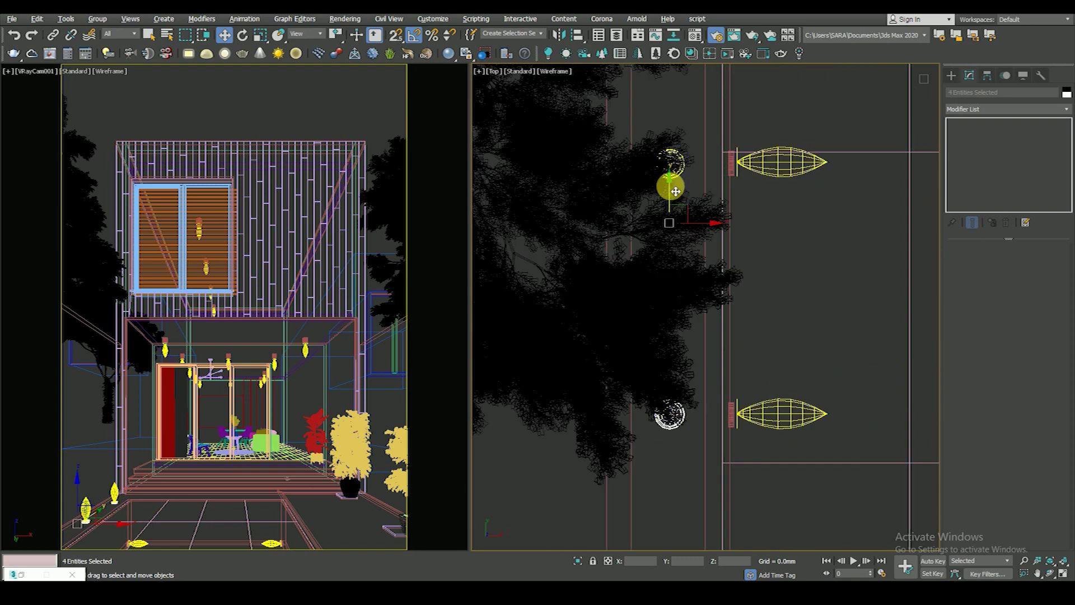
{"action": "scroll", "coordinate": [683, 162], "scroll_direction": "up", "scroll_amount": 3}
{"action": "scroll", "coordinate": [692, 218], "scroll_direction": "down", "scroll_amount": 2}
{"action": "scroll", "coordinate": [688, 199], "scroll_direction": "down", "scroll_amount": 2}
{"action": "scroll", "coordinate": [687, 168], "scroll_direction": "up", "scroll_amount": 1}
{"action": "left_click", "coordinate": [685, 132], "text": "ctrl"}
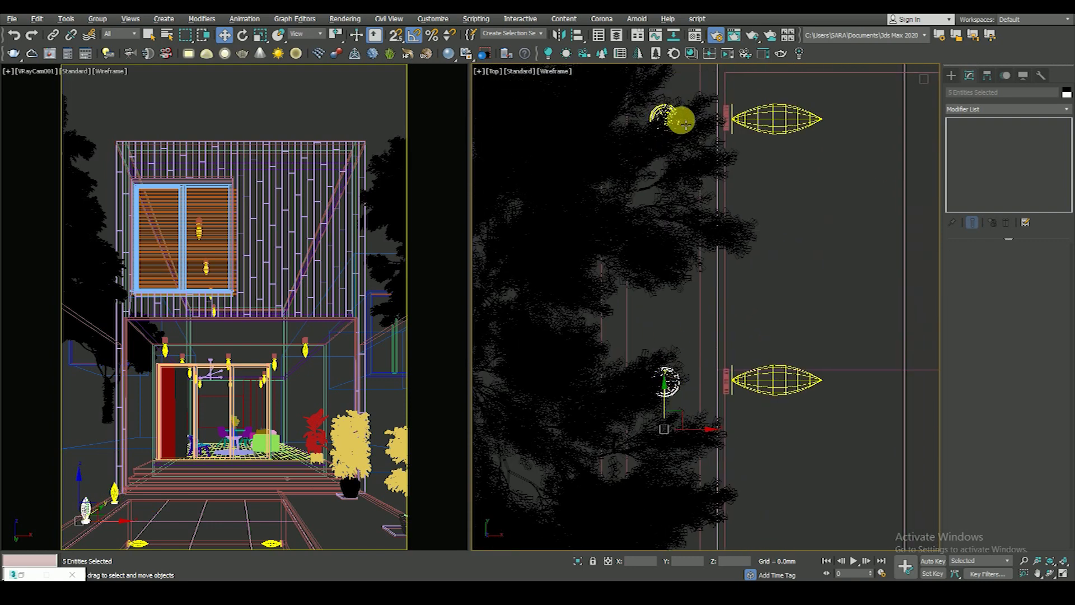
{"action": "scroll", "coordinate": [686, 131], "scroll_direction": "up", "scroll_amount": 3}
{"action": "scroll", "coordinate": [660, 110], "scroll_direction": "up", "scroll_amount": 2}
{"action": "scroll", "coordinate": [622, 165], "scroll_direction": "down", "scroll_amount": 4}
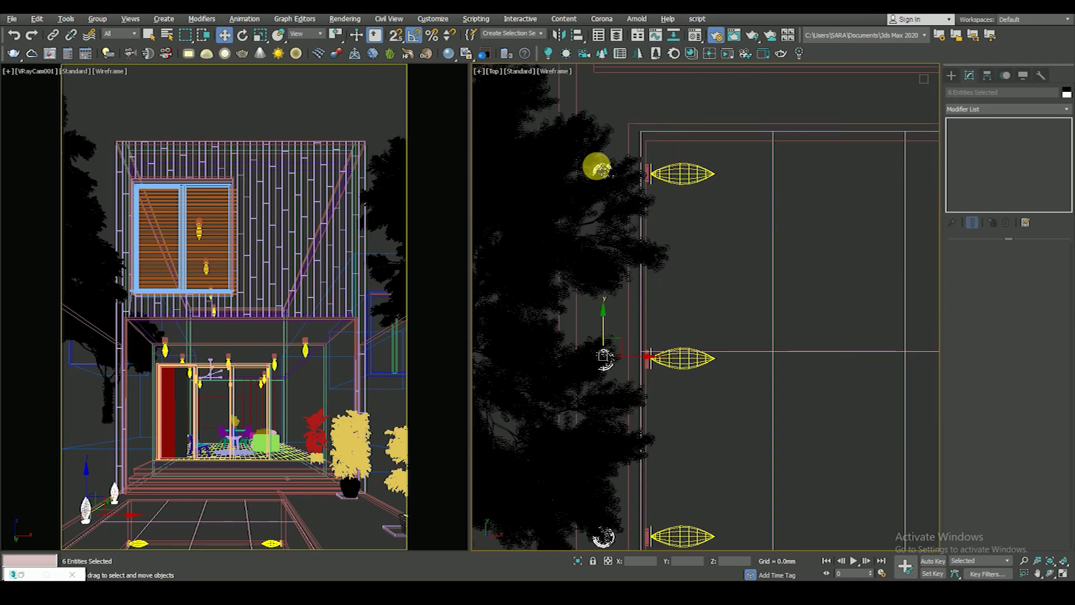
{"action": "scroll", "coordinate": [629, 234], "scroll_direction": "down", "scroll_amount": 3}
- Clone the six lamps as instances beside the right-hand planters
{"action": "left_click_drag", "start_coordinate": [636, 227], "coordinate": [842, 229], "text": "shift"}
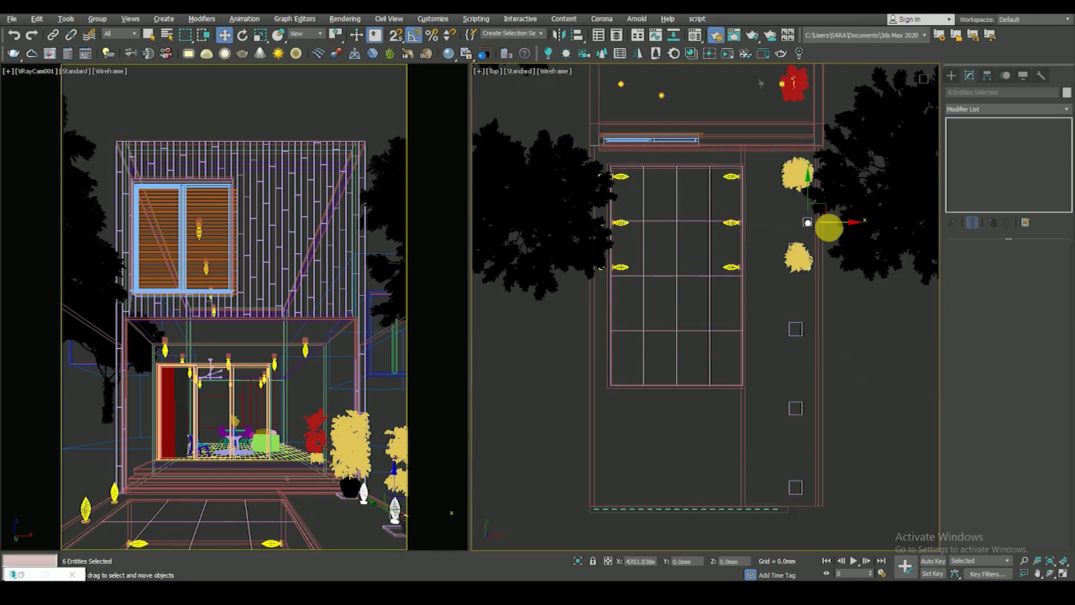
{"action": "left_click", "coordinate": [541, 346]}
{"action": "scroll", "coordinate": [778, 323], "scroll_direction": "up", "scroll_amount": 2}
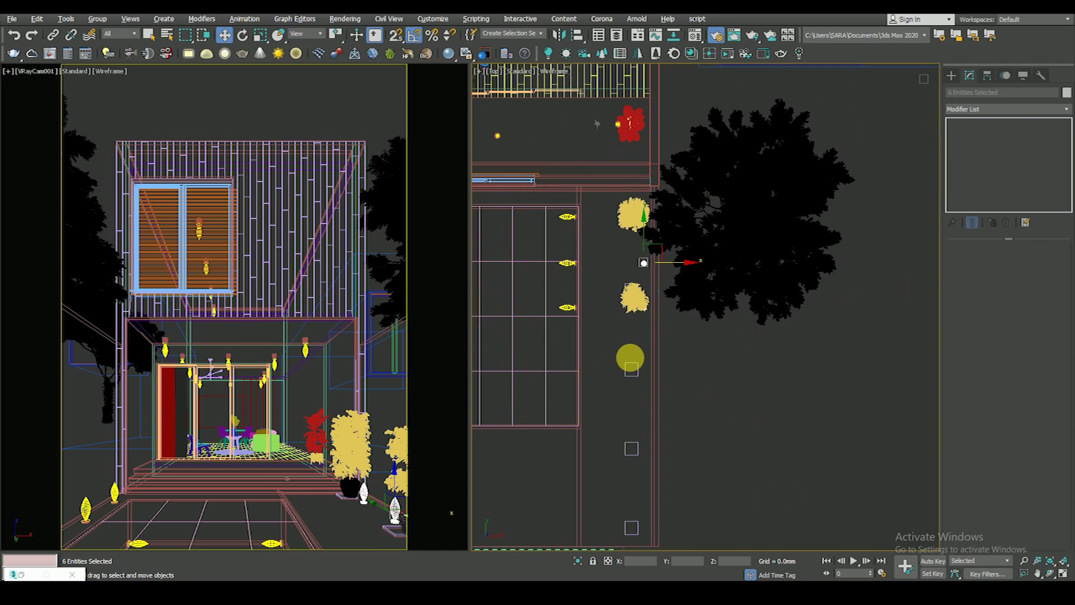
{"action": "scroll", "coordinate": [615, 364], "scroll_direction": "up", "scroll_amount": 2}
{"action": "middle_click_drag", "start_coordinate": [619, 252], "coordinate": [644, 273]}
{"action": "scroll", "coordinate": [656, 266], "scroll_direction": "down", "scroll_amount": 3}
{"action": "scroll", "coordinate": [644, 258], "scroll_direction": "down", "scroll_amount": 2}
{"action": "scroll", "coordinate": [667, 260], "scroll_direction": "up", "scroll_amount": 2}
{"action": "scroll", "coordinate": [670, 262], "scroll_direction": "up", "scroll_amount": 4}
{"action": "scroll", "coordinate": [667, 259], "scroll_direction": "up", "scroll_amount": 2}
{"action": "scroll", "coordinate": [675, 297], "scroll_direction": "down", "scroll_amount": 2}
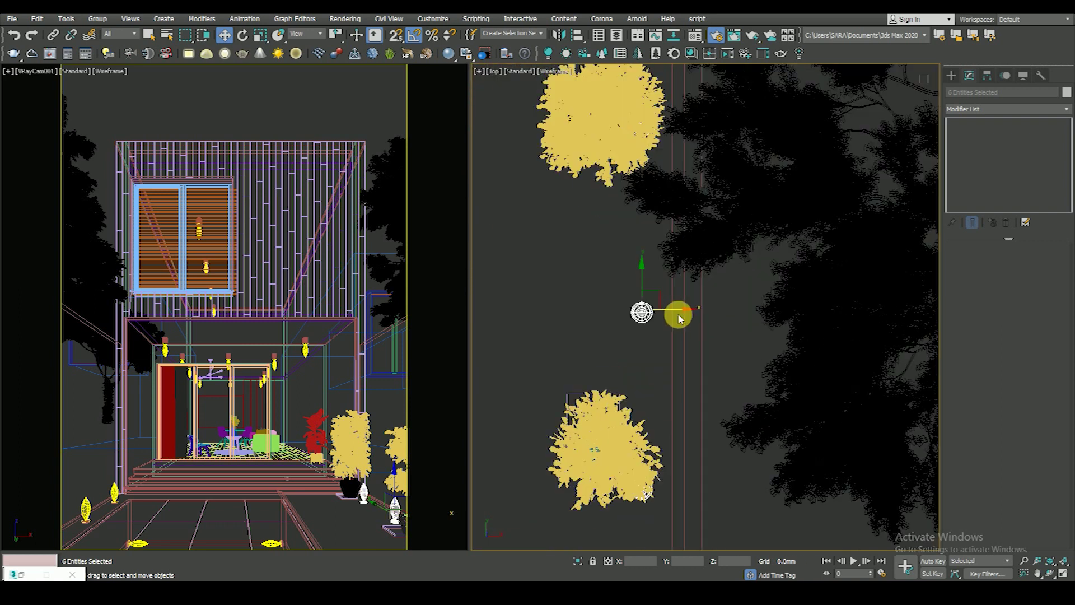
- Inspect the copied lamps and pots in a shaded, angled view
{"action": "key", "text": "F3"}
{"action": "scroll", "coordinate": [670, 312], "scroll_direction": "up", "scroll_amount": 2}
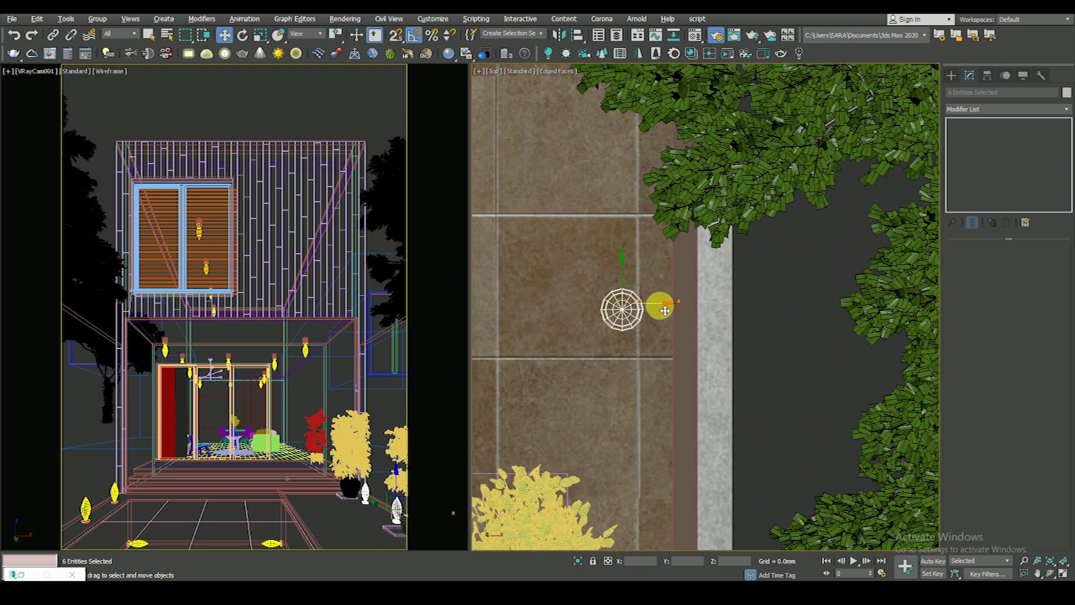
{"action": "scroll", "coordinate": [695, 328], "scroll_direction": "up", "scroll_amount": 3}
{"action": "scroll", "coordinate": [686, 348], "scroll_direction": "down", "scroll_amount": 3}
{"action": "mouse_move", "coordinate": [684, 360]}
{"action": "middle_mouse_down", "text": "alt"}
{"action": "mouse_move", "coordinate": [726, 334]}
{"action": "mouse_move", "coordinate": [686, 308]}
{"action": "mouse_move", "coordinate": [687, 296]}
{"action": "middle_mouse_up", "text": "alt"}
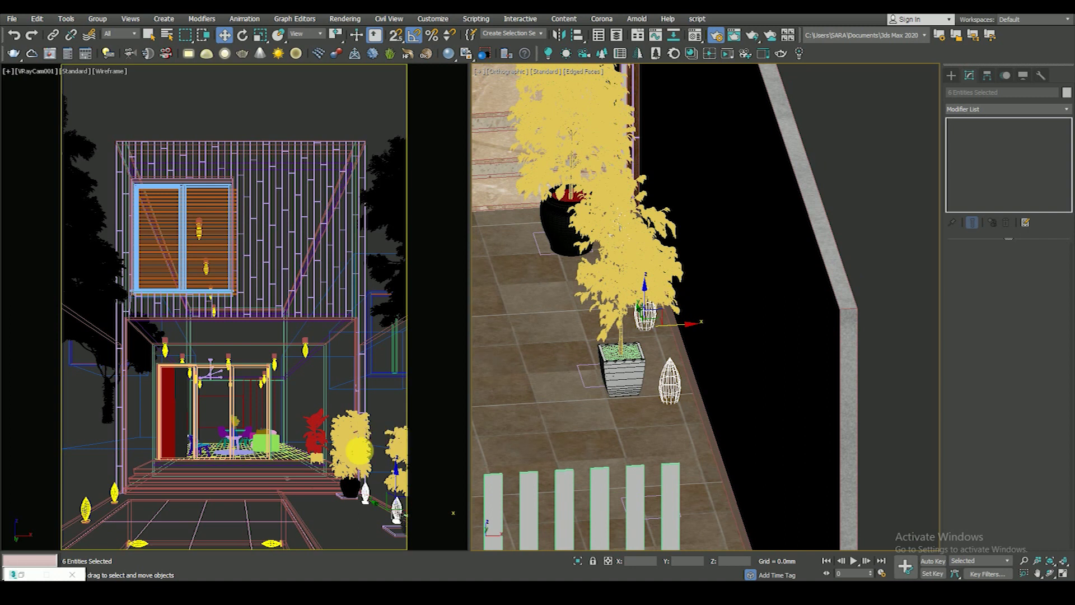
{"action": "key", "text": "F3"}
{"action": "scroll", "coordinate": [669, 333], "scroll_direction": "up", "scroll_amount": 3}
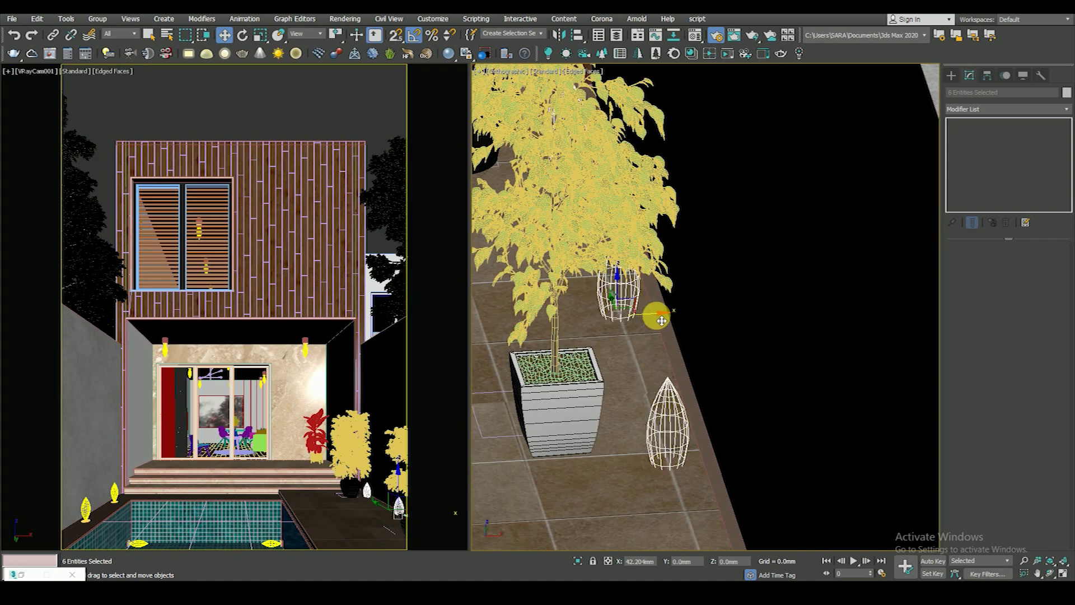
{"action": "mouse_move", "coordinate": [684, 384]}
{"action": "middle_mouse_down", "text": "alt"}
{"action": "mouse_move", "coordinate": [689, 408]}
{"action": "mouse_move", "coordinate": [751, 442]}
{"action": "mouse_move", "coordinate": [708, 409]}
{"action": "middle_mouse_up", "text": "alt"}
{"action": "scroll", "coordinate": [719, 362], "scroll_direction": "up", "scroll_amount": 2}
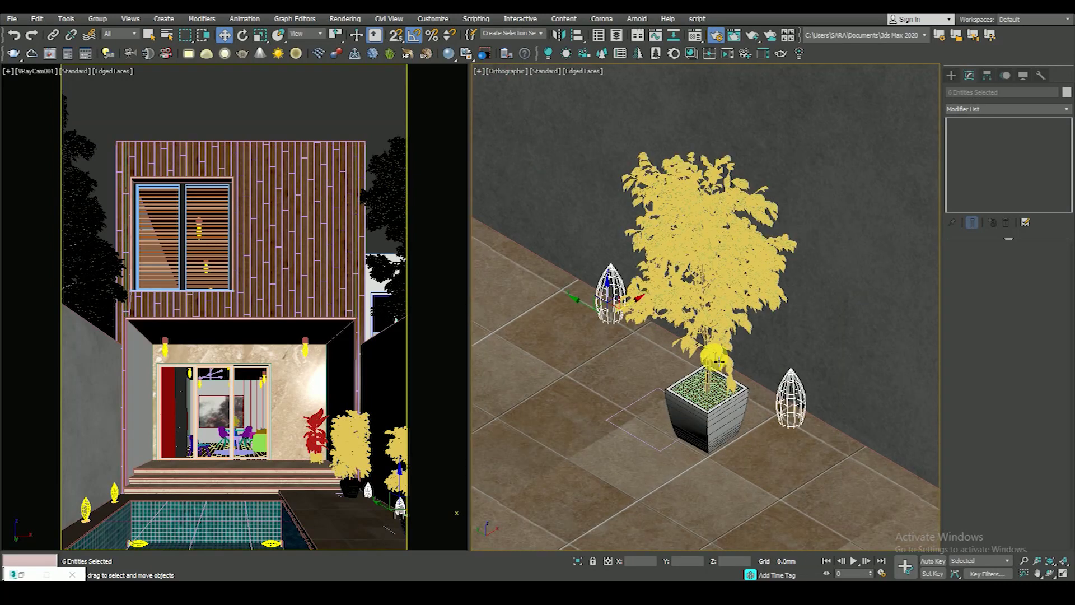
{"action": "scroll", "coordinate": [611, 299], "scroll_direction": "up", "scroll_amount": 3}
- Raise one lamp cage above its white base
{"action": "left_click_drag", "start_coordinate": [606, 285], "coordinate": [605, 248]}
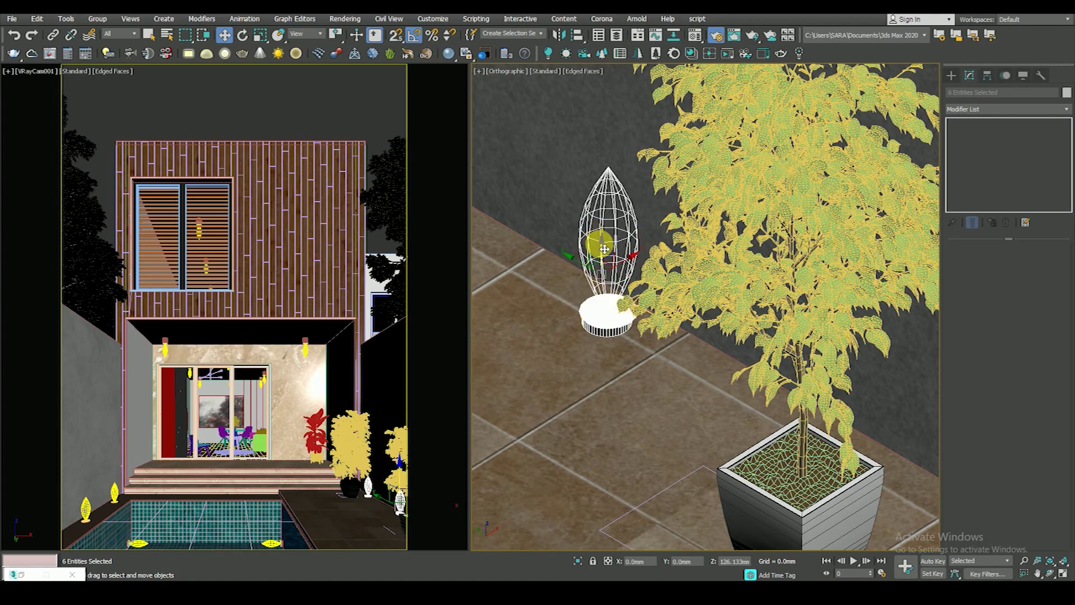
{"action": "scroll", "coordinate": [606, 329], "scroll_direction": "up", "scroll_amount": 2}
{"action": "scroll", "coordinate": [607, 317], "scroll_direction": "up", "scroll_amount": 3}
{"action": "scroll", "coordinate": [615, 337], "scroll_direction": "up", "scroll_amount": 2}
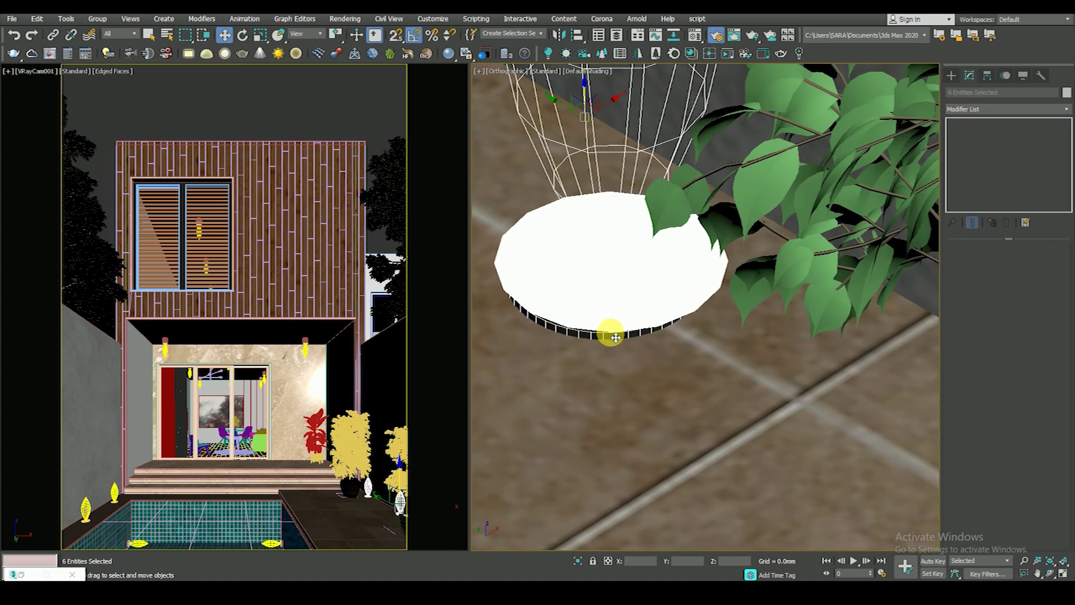
{"action": "scroll", "coordinate": [615, 337], "scroll_direction": "down", "scroll_amount": 5}
{"action": "key", "text": "F3"}
- Set CoronaLight028 inside the lamp to display as a wireframe gizmo
{"action": "left_click", "coordinate": [620, 207]}
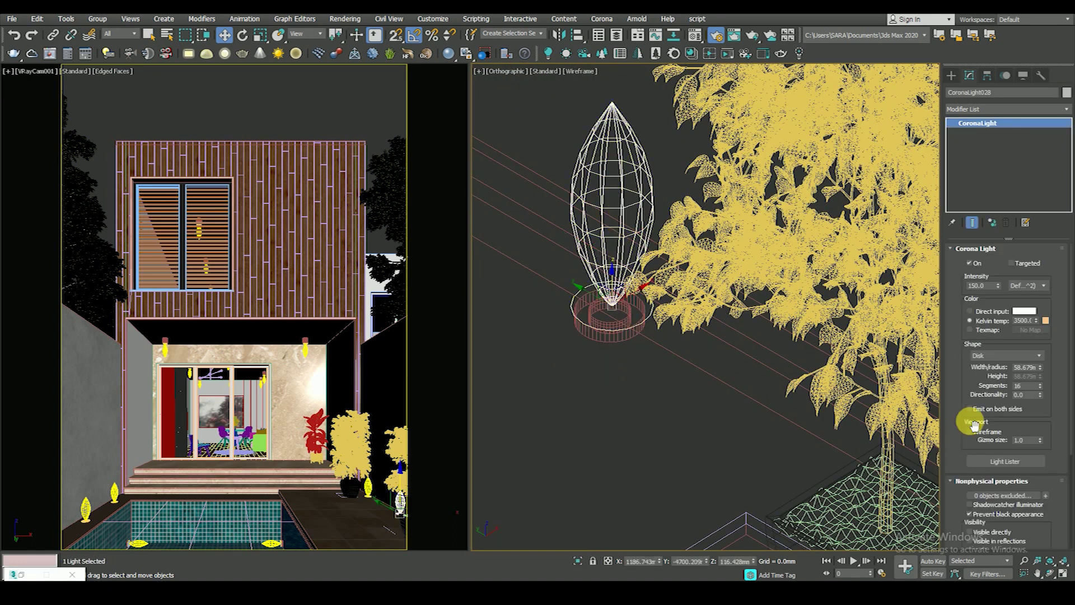
{"action": "left_click_drag", "start_coordinate": [954, 462], "coordinate": [956, 348]}
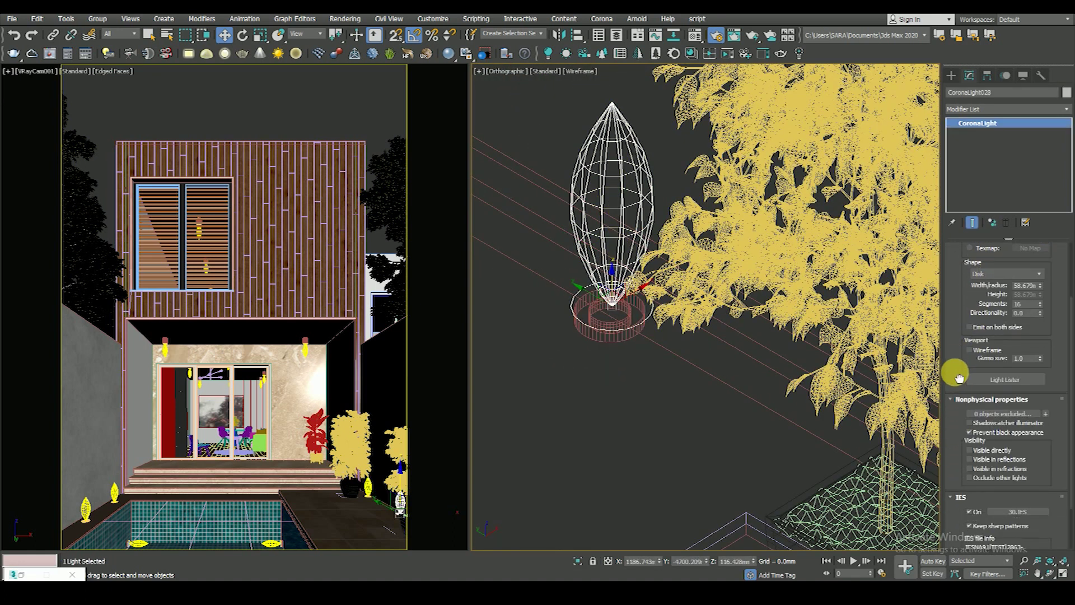
{"action": "left_click", "coordinate": [969, 318]}
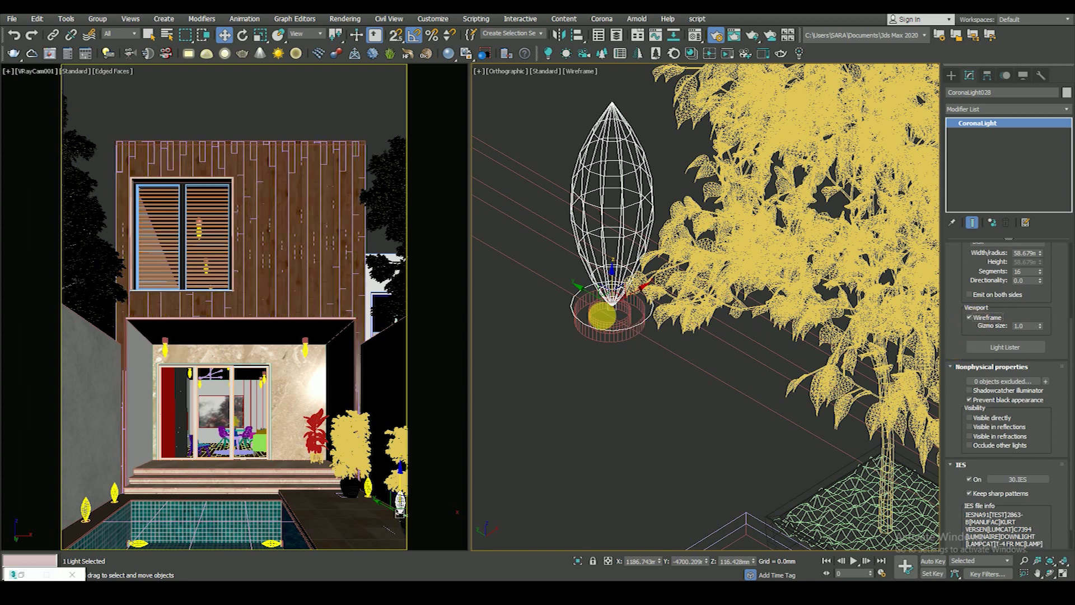
{"action": "key", "text": "F3"}
{"action": "key", "text": "z"}
{"action": "scroll", "coordinate": [655, 384], "scroll_direction": "down", "scroll_amount": 2}
{"action": "scroll", "coordinate": [675, 372], "scroll_direction": "down", "scroll_amount": 4}
{"action": "key", "text": "F3"}
{"action": "scroll", "coordinate": [679, 211], "scroll_direction": "down", "scroll_amount": 3}
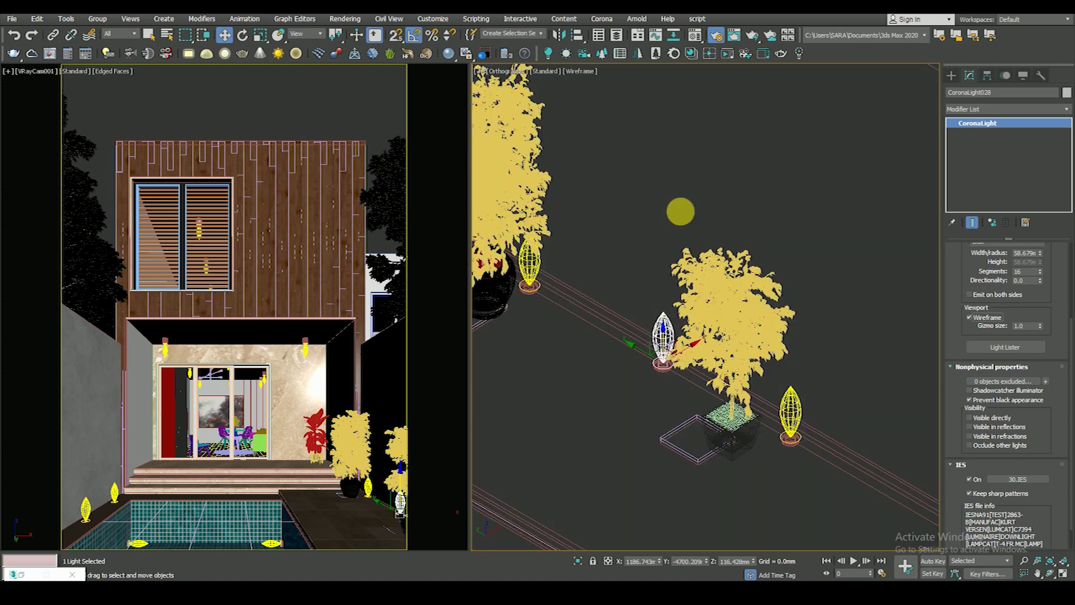
- Select both potted plant groups, move them, then undo the move
{"action": "left_click", "coordinate": [713, 319]}
{"action": "key", "text": "F3"}
{"action": "scroll", "coordinate": [717, 336], "scroll_direction": "down", "scroll_amount": 2}
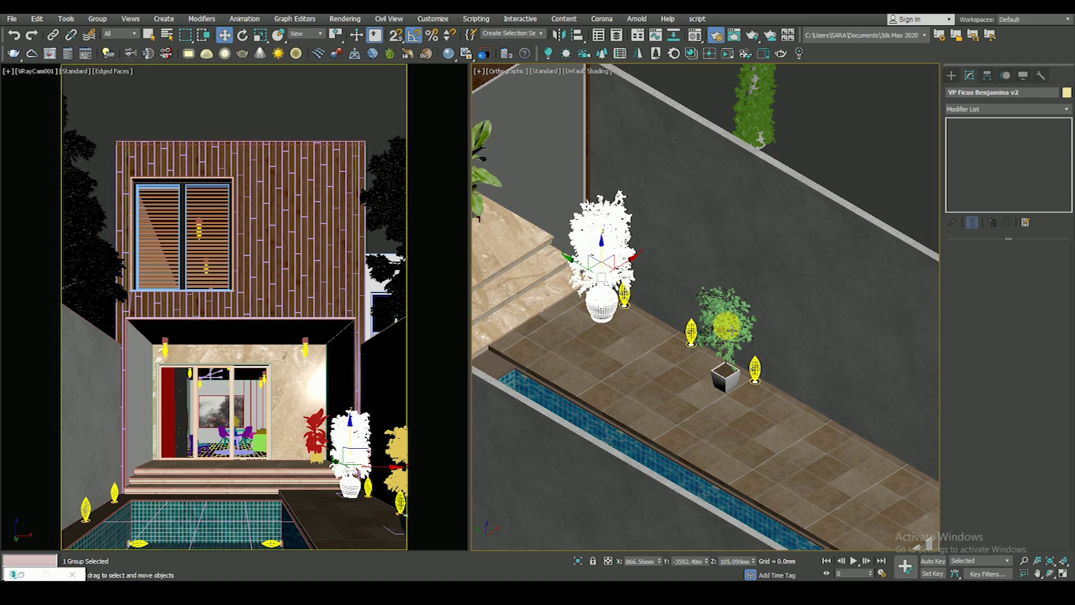
{"action": "left_click", "coordinate": [727, 324], "text": "ctrl"}
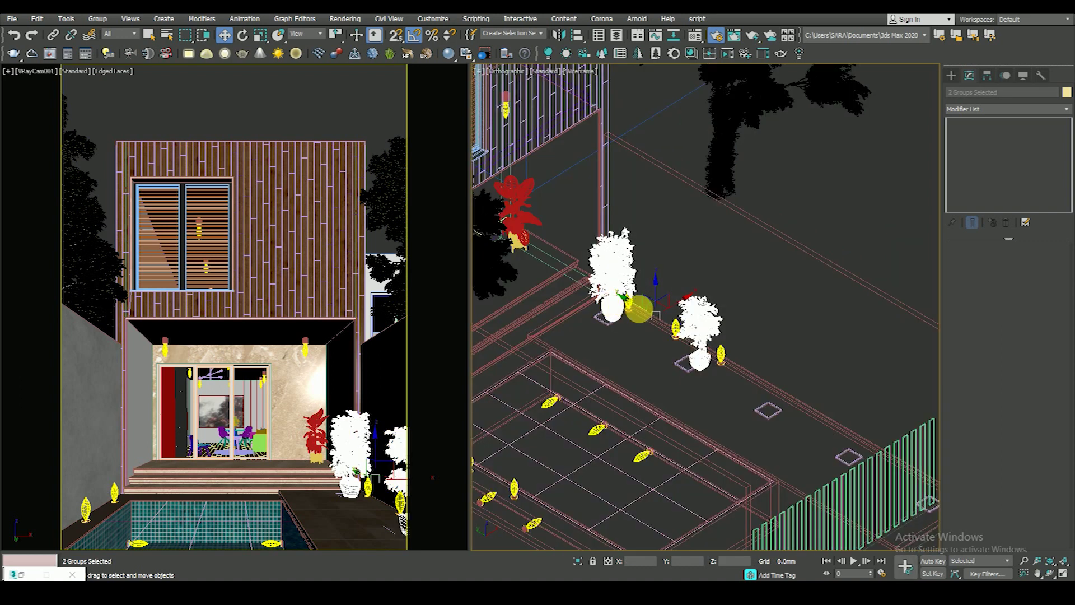
{"action": "left_click_drag", "start_coordinate": [643, 323], "coordinate": [714, 334]}
{"action": "key", "text": "ctrl+z"}
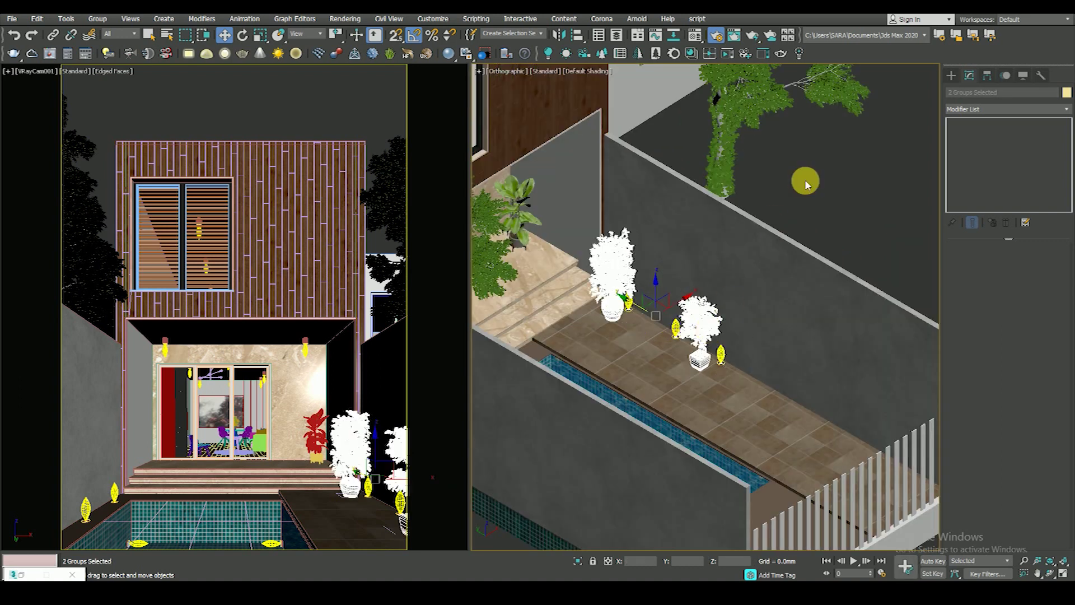
{"action": "key", "text": "F3"}
{"action": "left_click", "coordinate": [695, 365]}
- Cycle the viewport shading modes and bring up the Rendering menu
{"action": "key", "text": "F3"}
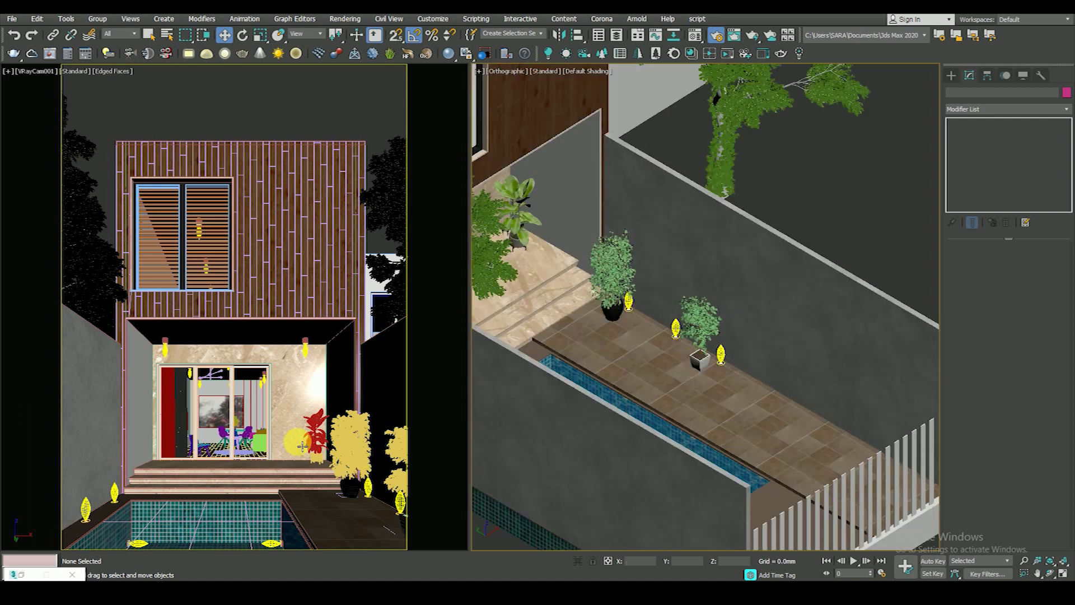
{"action": "scroll", "coordinate": [691, 370], "scroll_direction": "up", "scroll_amount": 5}
{"action": "scroll", "coordinate": [686, 370], "scroll_direction": "down", "scroll_amount": 5}
{"action": "key", "text": "F3"}
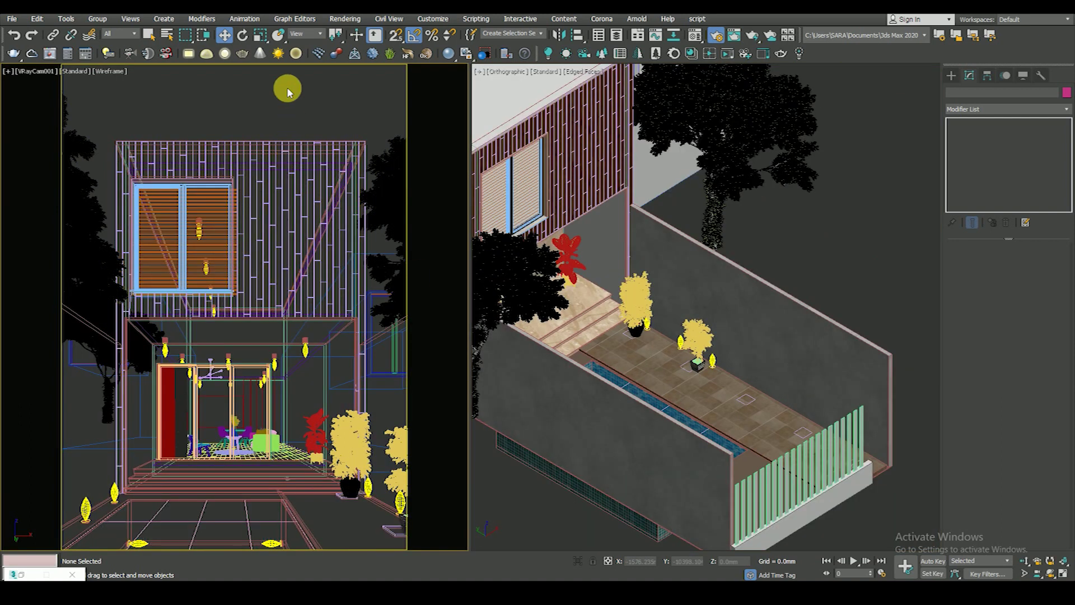
{"action": "left_click", "coordinate": [345, 18]}
{"action": "left_click", "coordinate": [361, 81]}
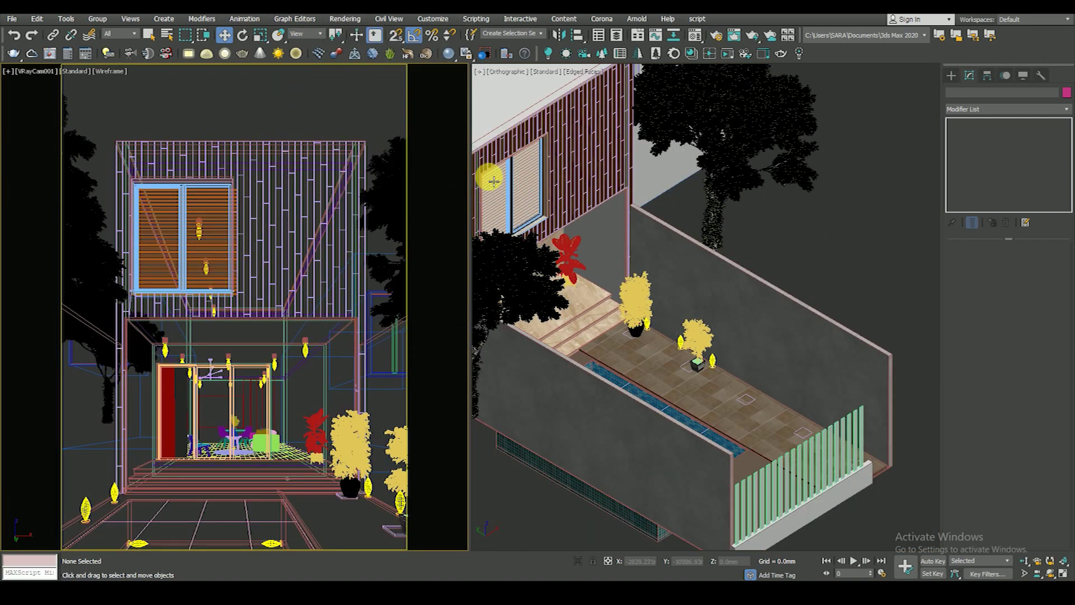
{"action": "left_click", "coordinate": [340, 22]}
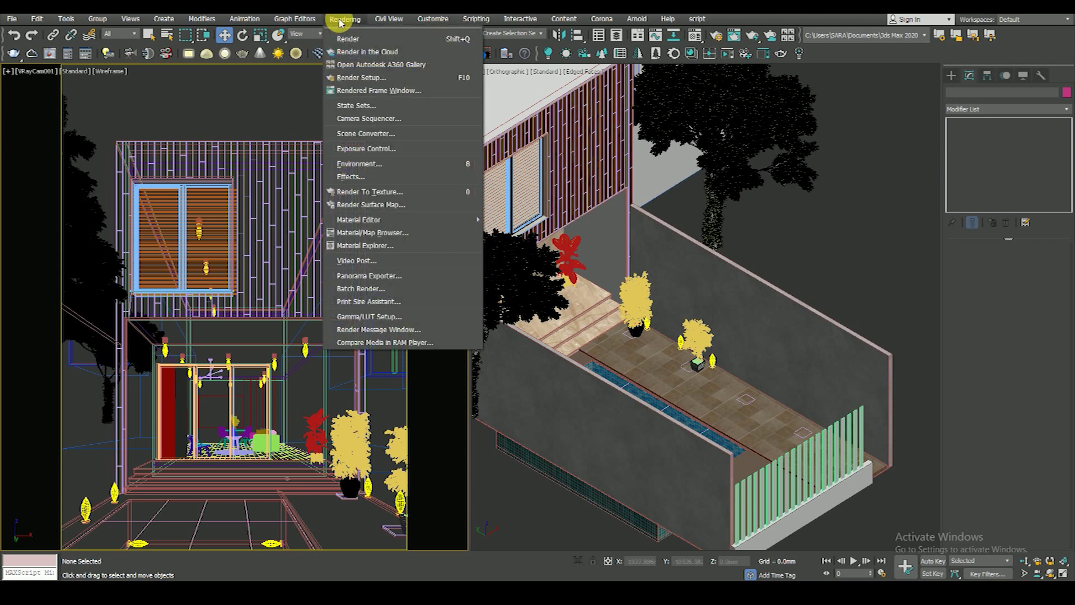
- Open Render Setup and bring the Corona frame buffer back into view
{"action": "left_click", "coordinate": [354, 80]}
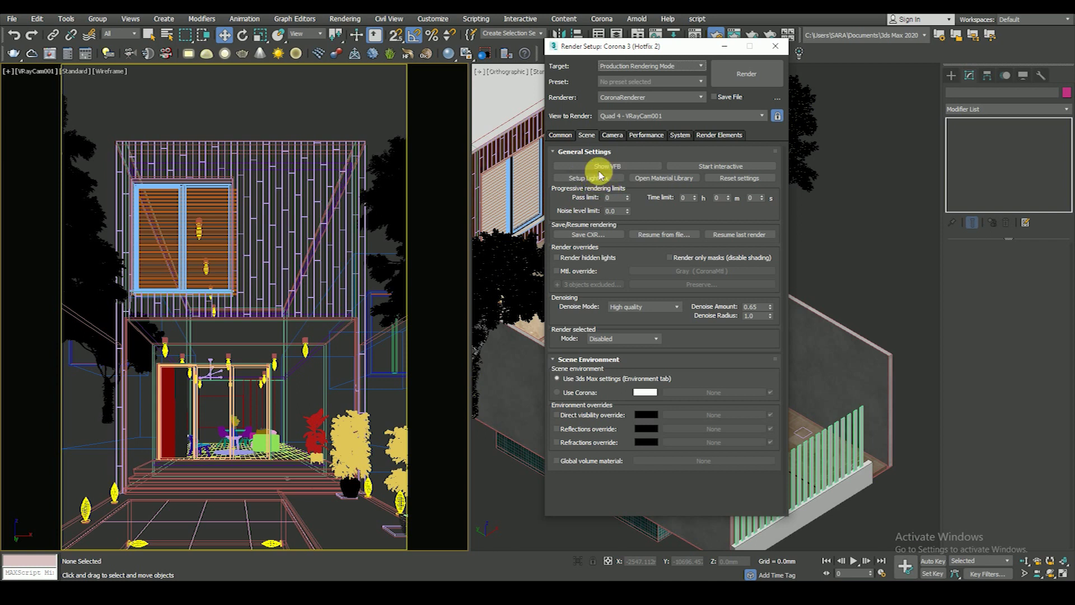
{"action": "left_click", "coordinate": [600, 166]}
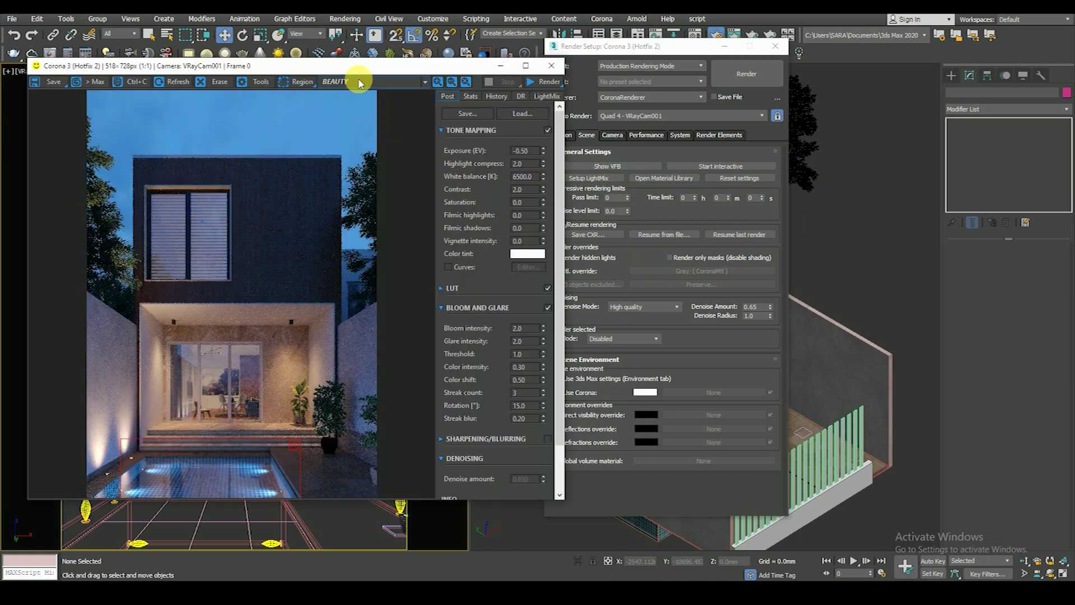
{"action": "left_click_drag", "start_coordinate": [361, 67], "coordinate": [477, 60]}
{"action": "scroll", "coordinate": [383, 269], "scroll_direction": "up", "scroll_amount": 2}
{"action": "scroll", "coordinate": [367, 402], "scroll_direction": "down", "scroll_amount": 3}
{"action": "scroll", "coordinate": [359, 423], "scroll_direction": "up", "scroll_amount": 1}
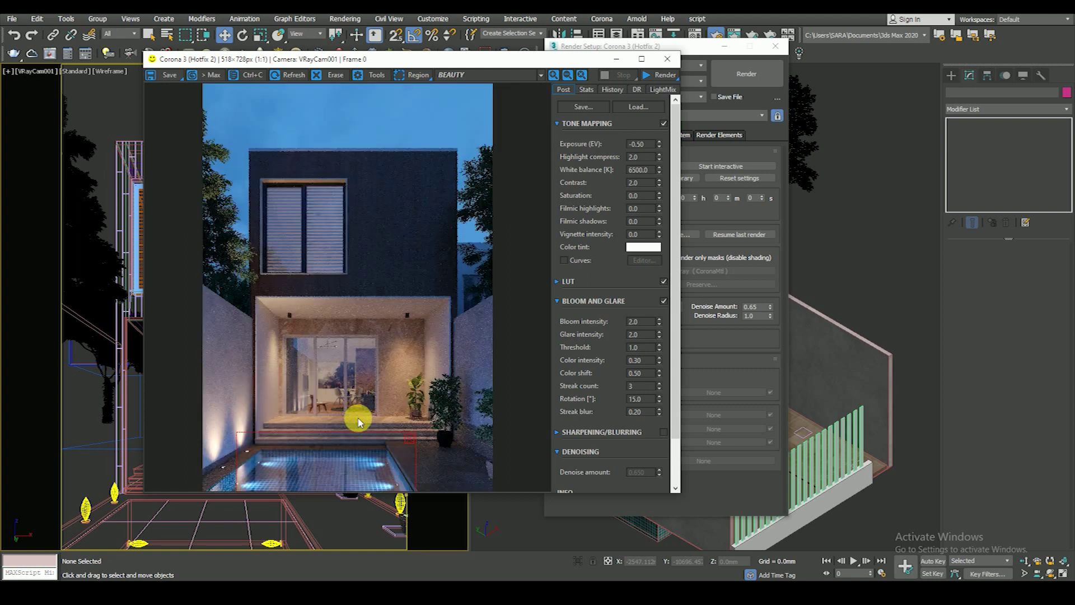
- Shift the render region to the image's right side and extend it up over the porch
{"action": "left_click_drag", "start_coordinate": [384, 449], "coordinate": [566, 475]}
{"action": "left_click_drag", "start_coordinate": [409, 466], "coordinate": [376, 459]}
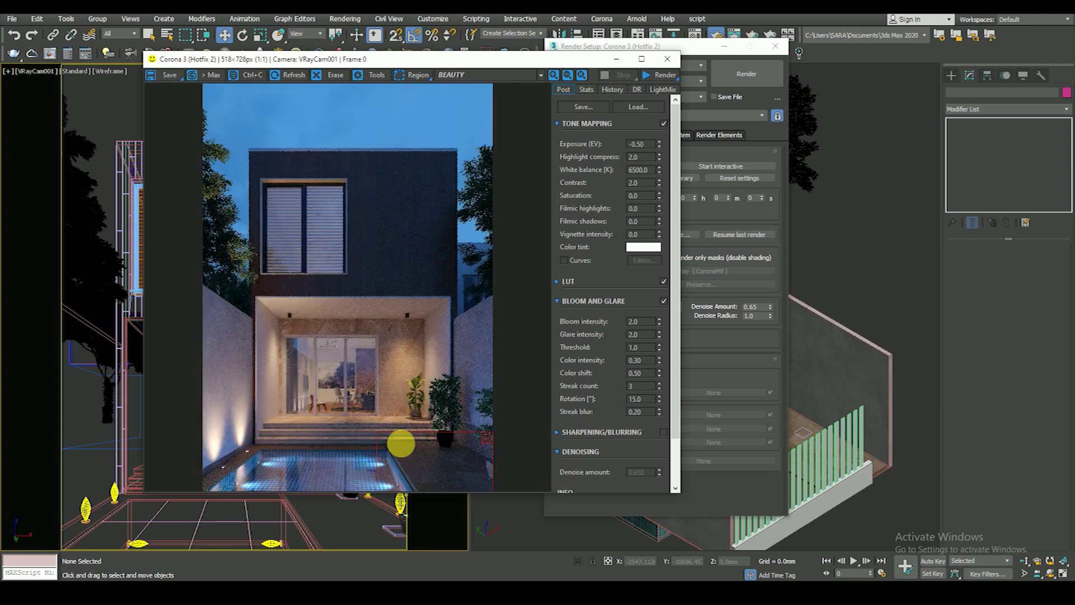
{"action": "left_click_drag", "start_coordinate": [432, 434], "coordinate": [446, 282]}
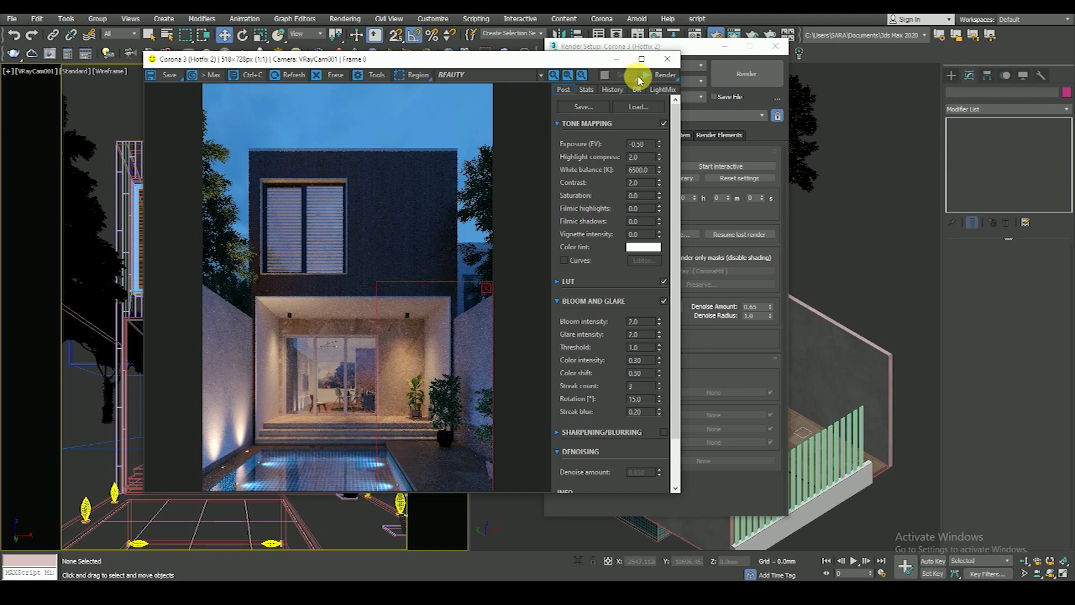
{"action": "left_click", "coordinate": [672, 76]}
- Start an interactive Corona render of the region and zoom in on the plant
{"action": "left_click", "coordinate": [321, 310]}
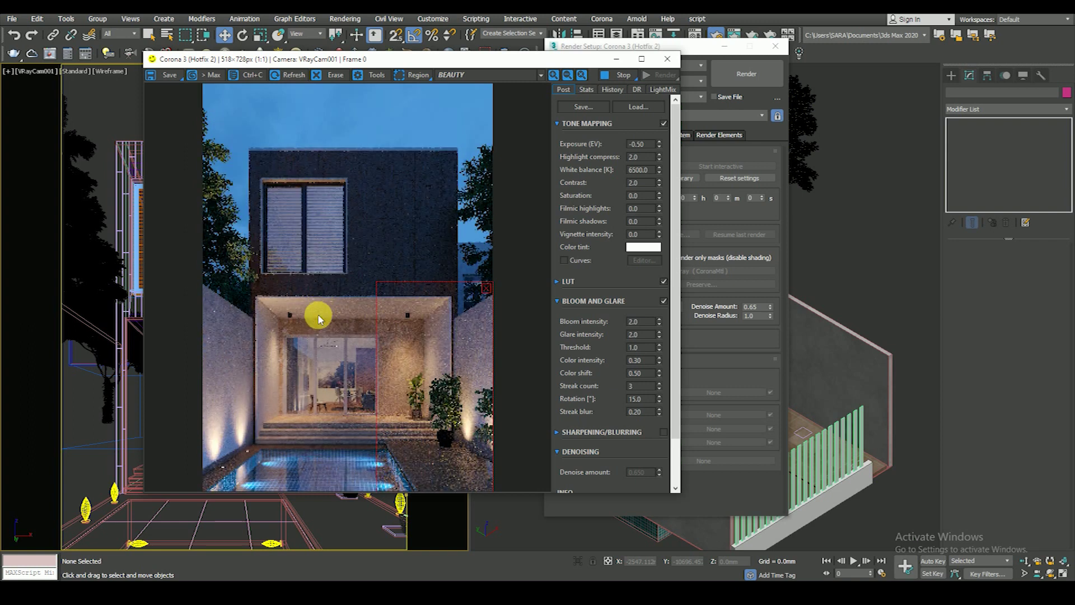
{"action": "scroll", "coordinate": [444, 398], "scroll_direction": "up", "scroll_amount": 1}
{"action": "left_click_drag", "start_coordinate": [444, 398], "coordinate": [453, 332]}
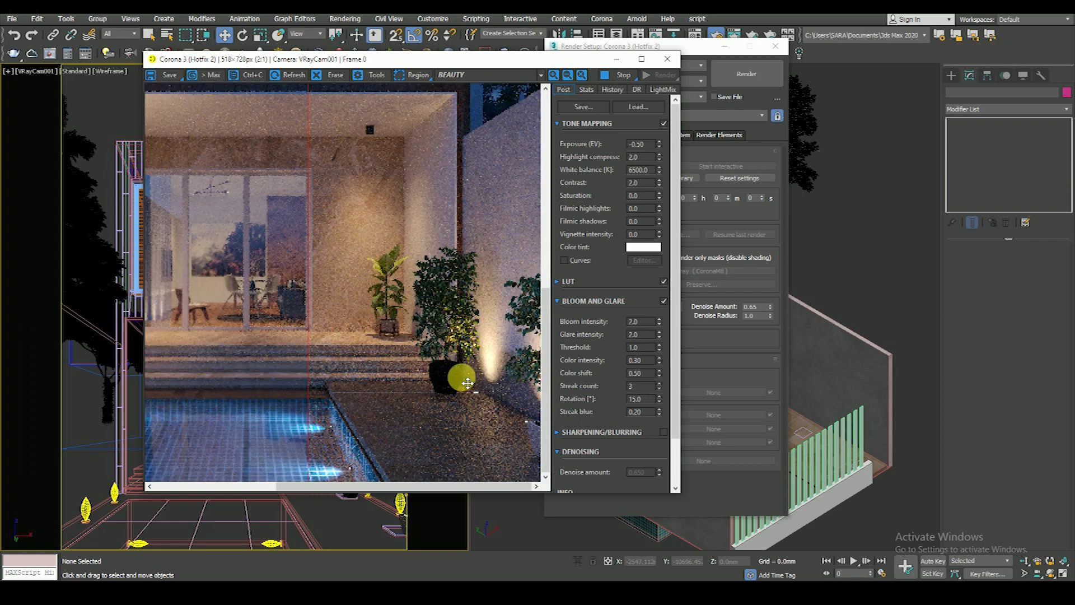
{"action": "scroll", "coordinate": [452, 332], "scroll_direction": "up", "scroll_amount": 2}
{"action": "scroll", "coordinate": [373, 339], "scroll_direction": "down", "scroll_amount": 2}
{"action": "scroll", "coordinate": [396, 425], "scroll_direction": "up", "scroll_amount": 1}
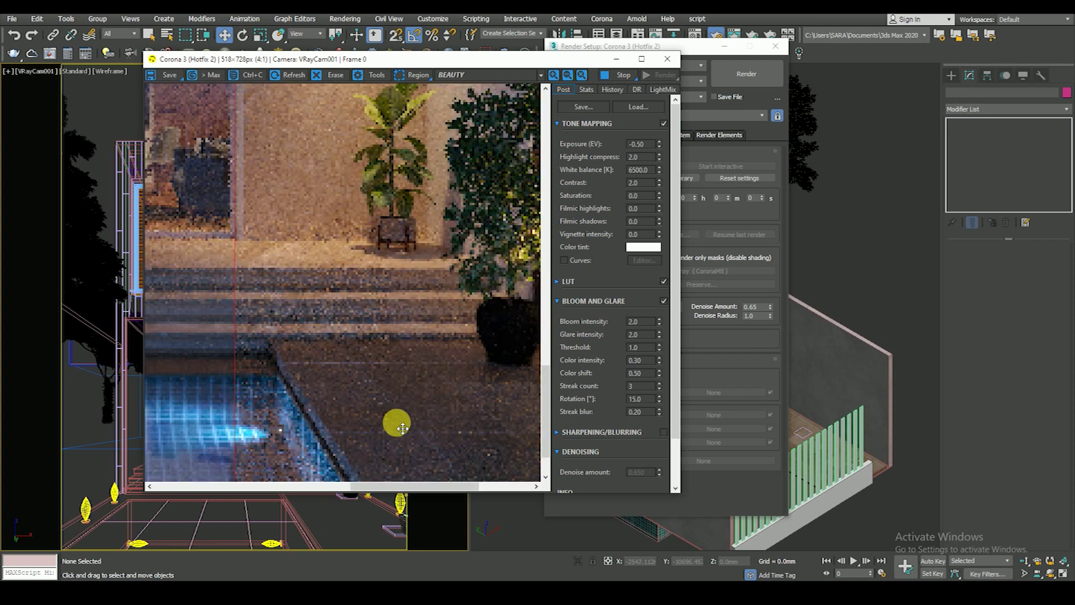
{"action": "scroll", "coordinate": [372, 351], "scroll_direction": "down", "scroll_amount": 2}
{"action": "scroll", "coordinate": [443, 460], "scroll_direction": "up", "scroll_amount": 2}
- Pan the render to inspect the doorway steps and pool
{"action": "left_click_drag", "start_coordinate": [252, 480], "coordinate": [319, 388]}
{"action": "scroll", "coordinate": [320, 395], "scroll_direction": "down", "scroll_amount": 1}
{"action": "scroll", "coordinate": [319, 395], "scroll_direction": "down", "scroll_amount": 1}
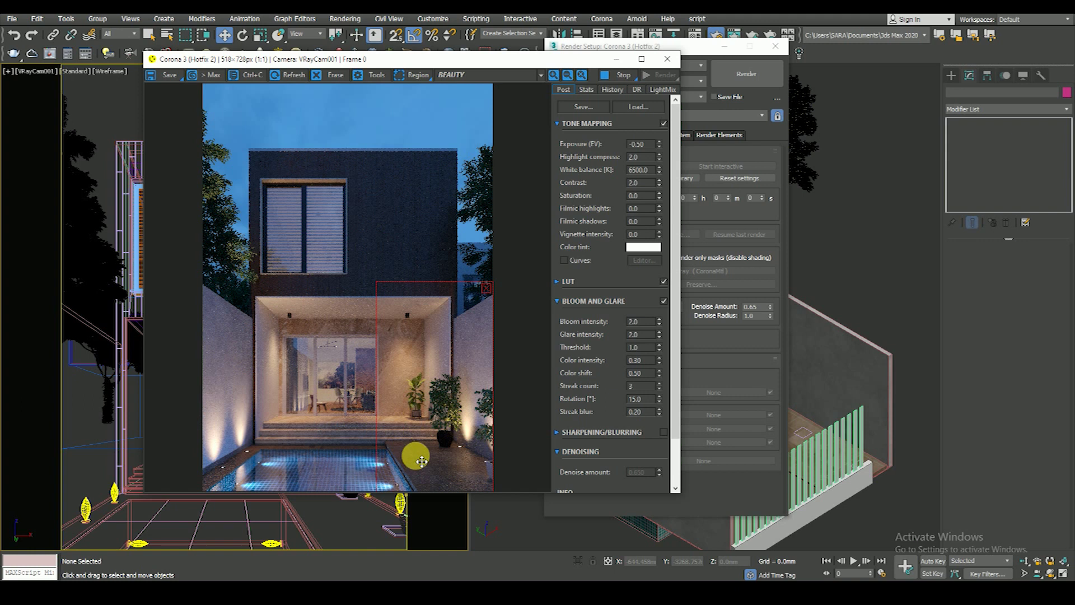
{"action": "scroll", "coordinate": [413, 451], "scroll_direction": "up", "scroll_amount": 1}
{"action": "scroll", "coordinate": [466, 410], "scroll_direction": "up", "scroll_amount": 1}
{"action": "scroll", "coordinate": [466, 409], "scroll_direction": "down", "scroll_amount": 2}
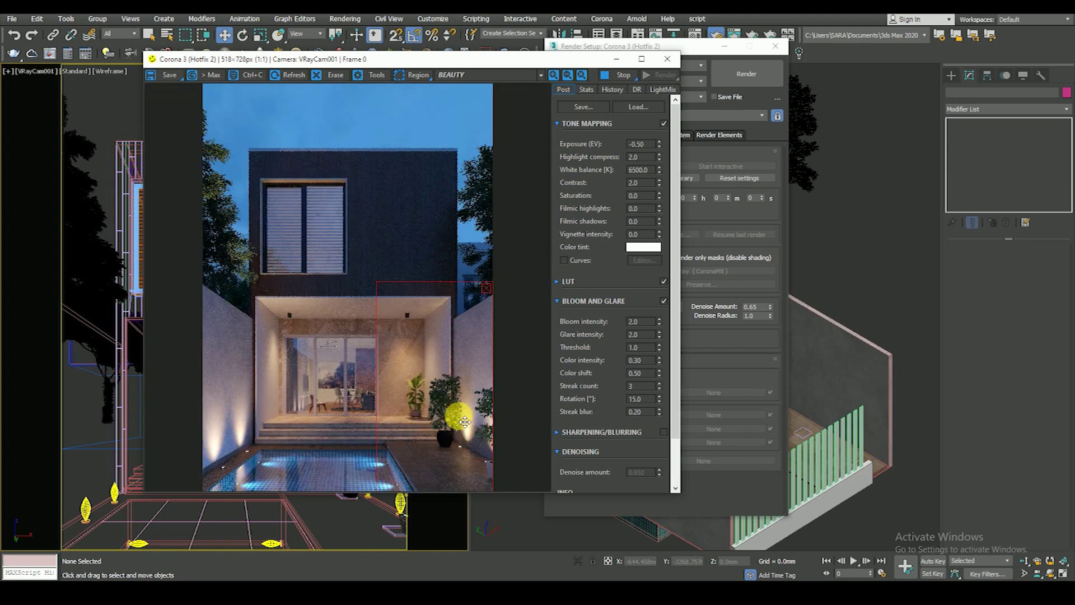
- Move the frame buffer left, close Render Setup, and reopen the Material Editor
{"action": "left_click_drag", "start_coordinate": [524, 59], "coordinate": [424, 51]}
{"action": "left_click", "coordinate": [774, 47]}
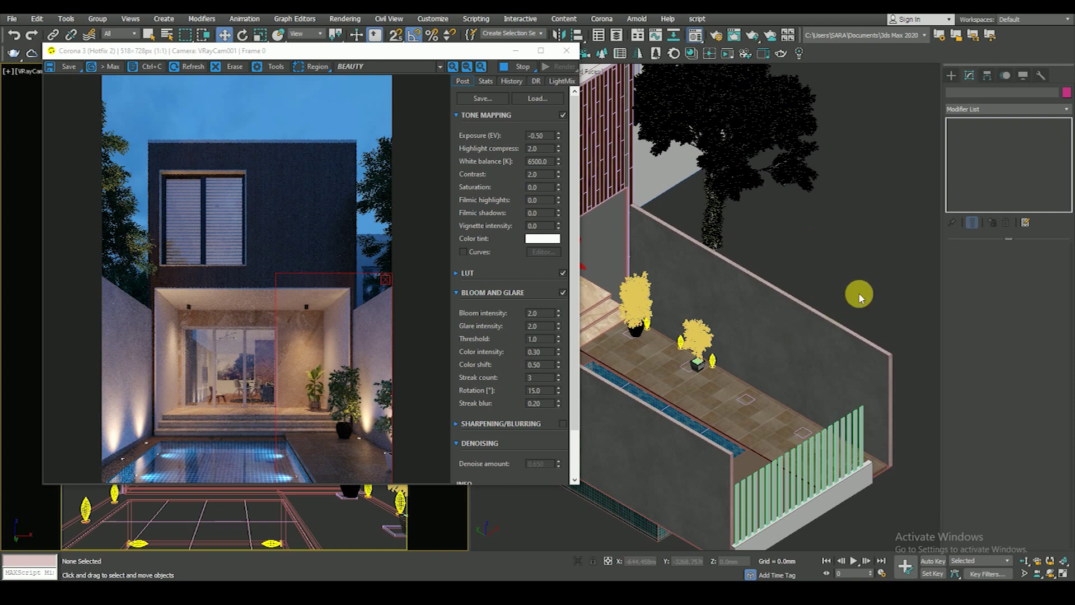
{"action": "key", "text": "m"}
{"action": "left_click_drag", "start_coordinate": [750, 44], "coordinate": [891, 60]}
- Load Material #20 into an enlarged preview beside the render
{"action": "left_click", "coordinate": [924, 178]}
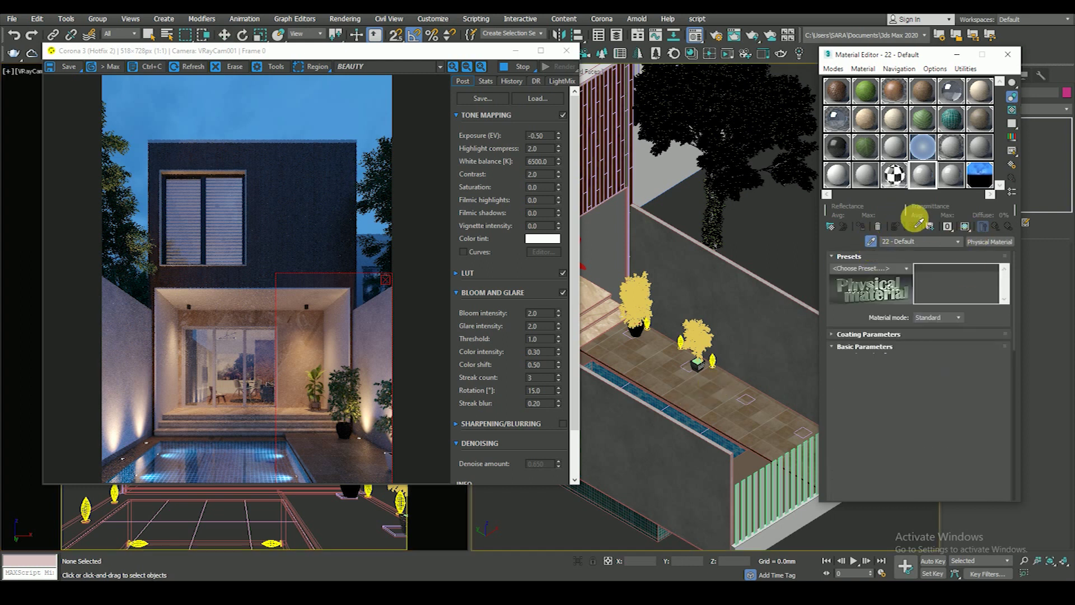
{"action": "double_click", "coordinate": [924, 177]}
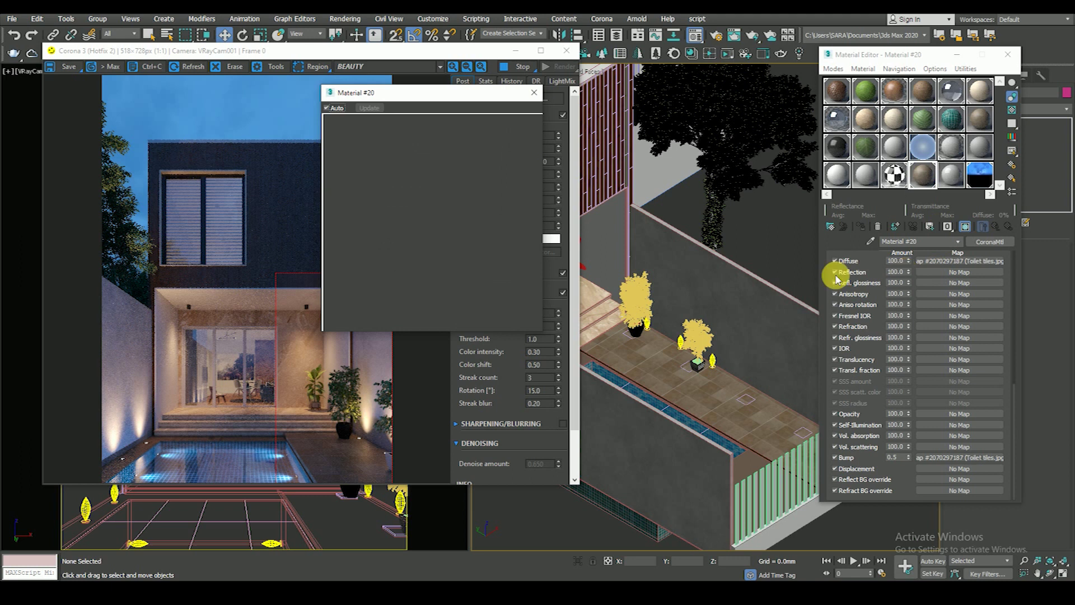
{"action": "left_click_drag", "start_coordinate": [465, 93], "coordinate": [599, 81]}
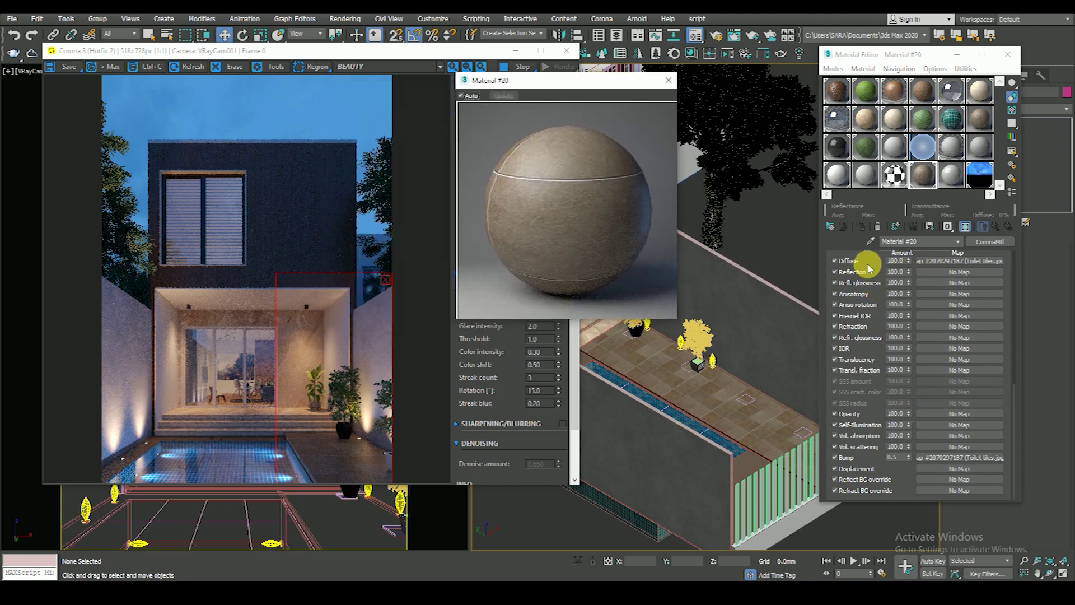
{"action": "scroll", "coordinate": [876, 302], "scroll_direction": "up", "scroll_amount": 2}
{"action": "scroll", "coordinate": [875, 302], "scroll_direction": "up", "scroll_amount": 5}
{"action": "scroll", "coordinate": [873, 336], "scroll_direction": "up", "scroll_amount": 5}
{"action": "scroll", "coordinate": [870, 418], "scroll_direction": "down", "scroll_amount": 10}
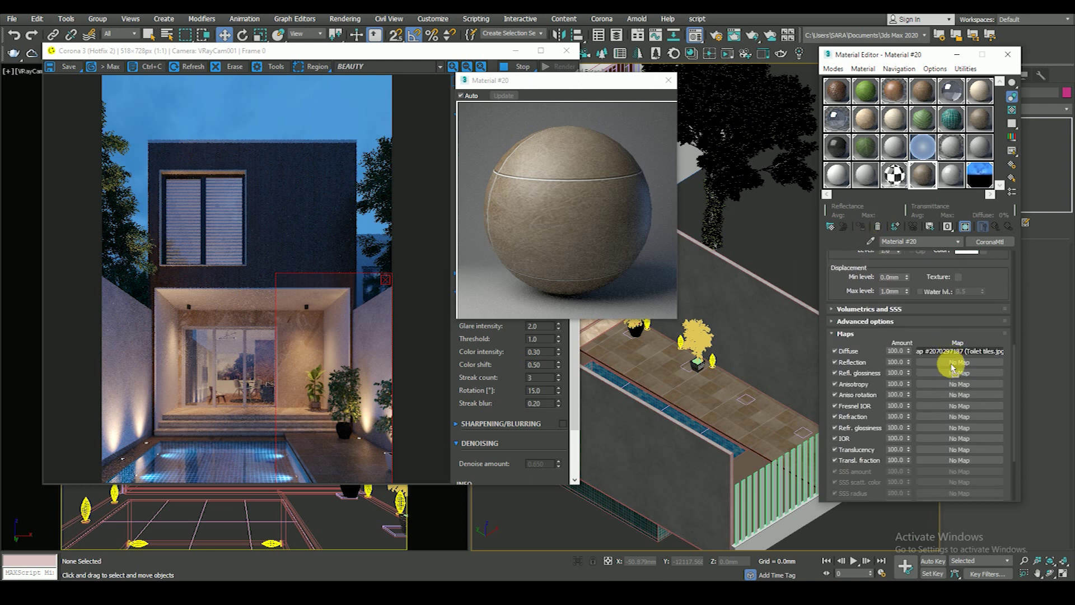
- Instance the Diffuse tile map into Refl. glossiness and set its amount to 20
{"action": "left_click_drag", "start_coordinate": [953, 379], "coordinate": [957, 373]}
{"action": "left_click", "coordinate": [898, 278]}
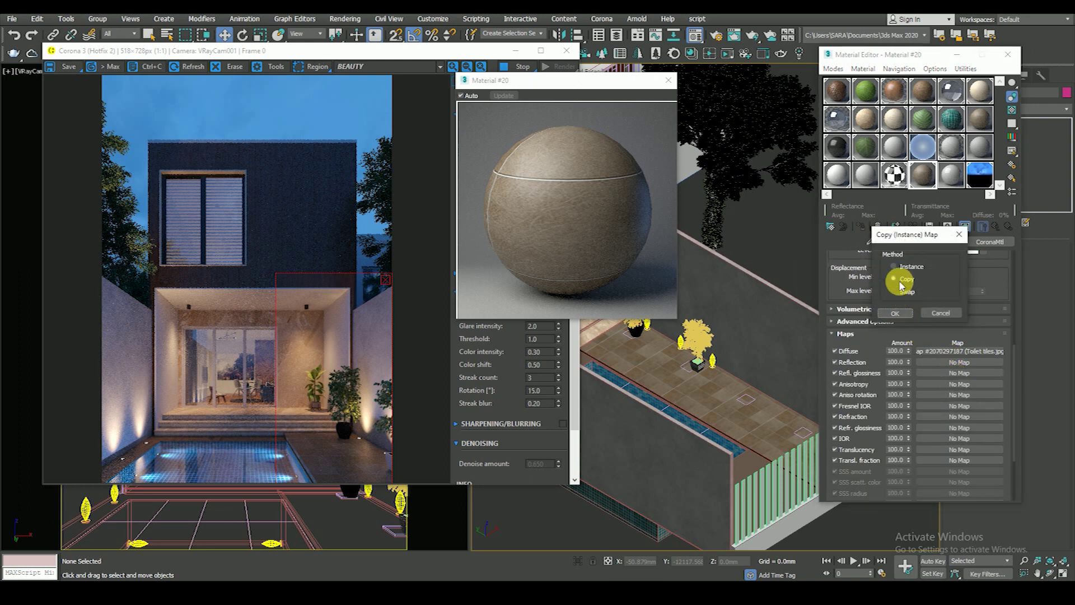
{"action": "left_click", "coordinate": [893, 312]}
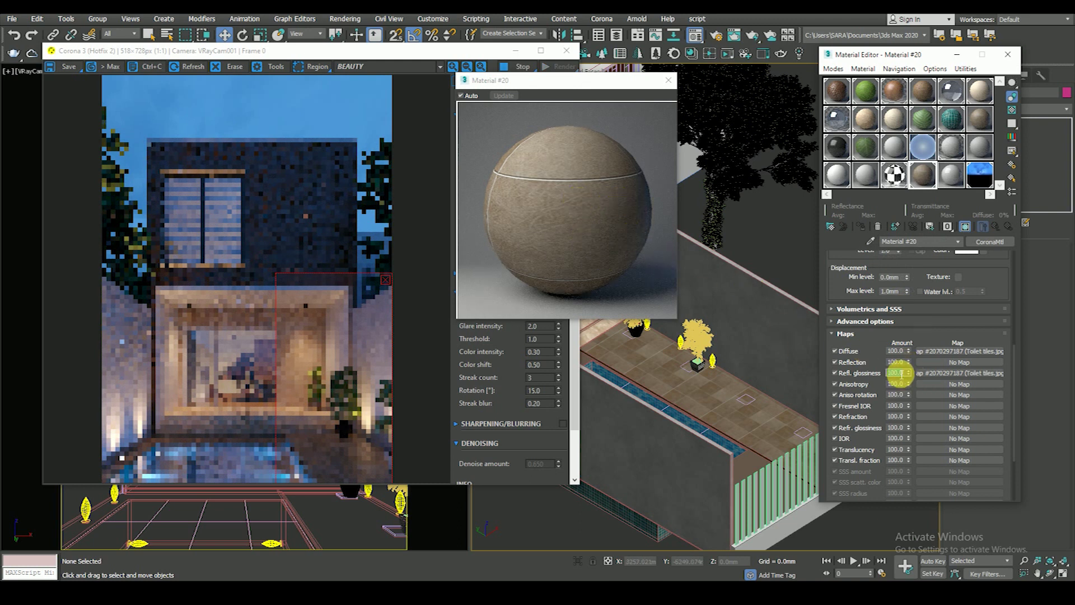
{"action": "type", "text": "20"}
{"action": "key", "text": "Return"}
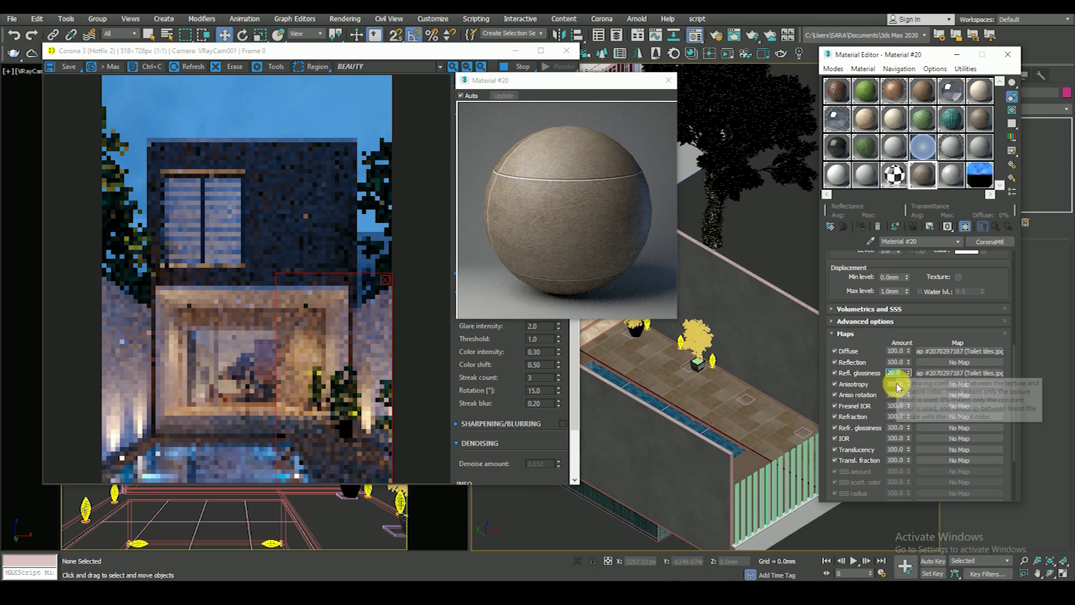
- Copy the floor tile texture map onto the Reflection Color slot
{"action": "left_click", "coordinate": [866, 275]}
{"action": "scroll", "coordinate": [881, 435], "scroll_direction": "up", "scroll_amount": 5}
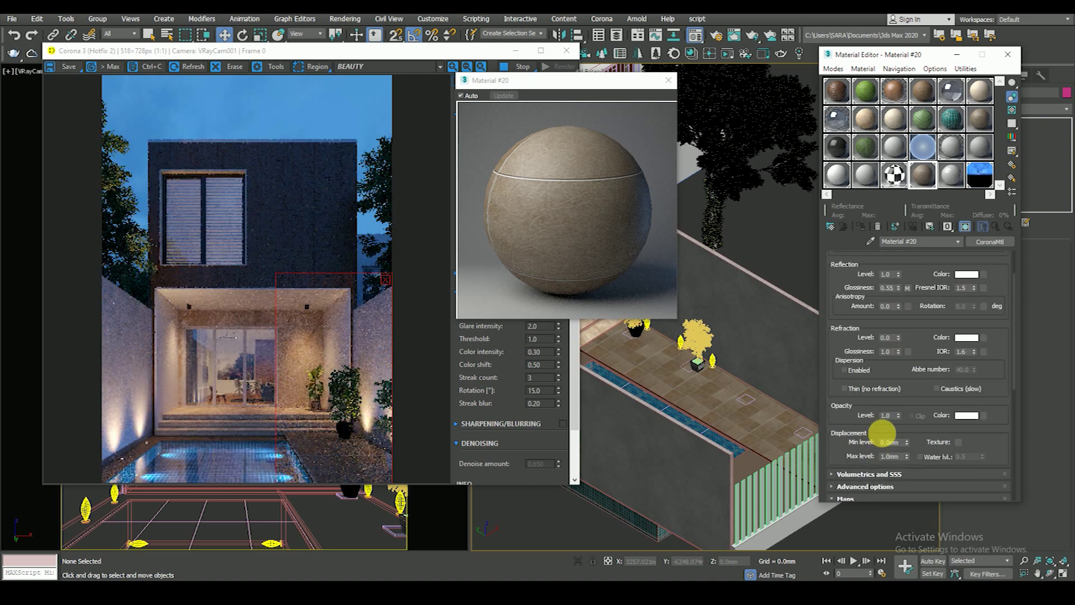
{"action": "scroll", "coordinate": [912, 360], "scroll_direction": "up", "scroll_amount": 2}
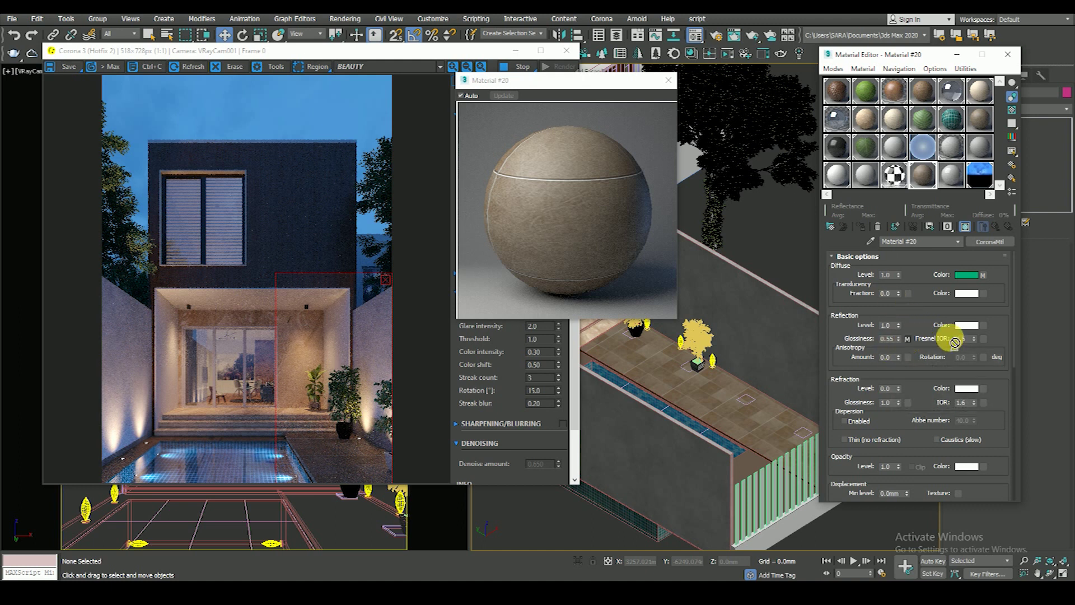
{"action": "left_click_drag", "start_coordinate": [907, 338], "coordinate": [984, 325]}
{"action": "left_click", "coordinate": [895, 312]}
- Clear the Reflection Color map and set Reflection Glossiness to 0.7
{"action": "right_click", "coordinate": [907, 339]}
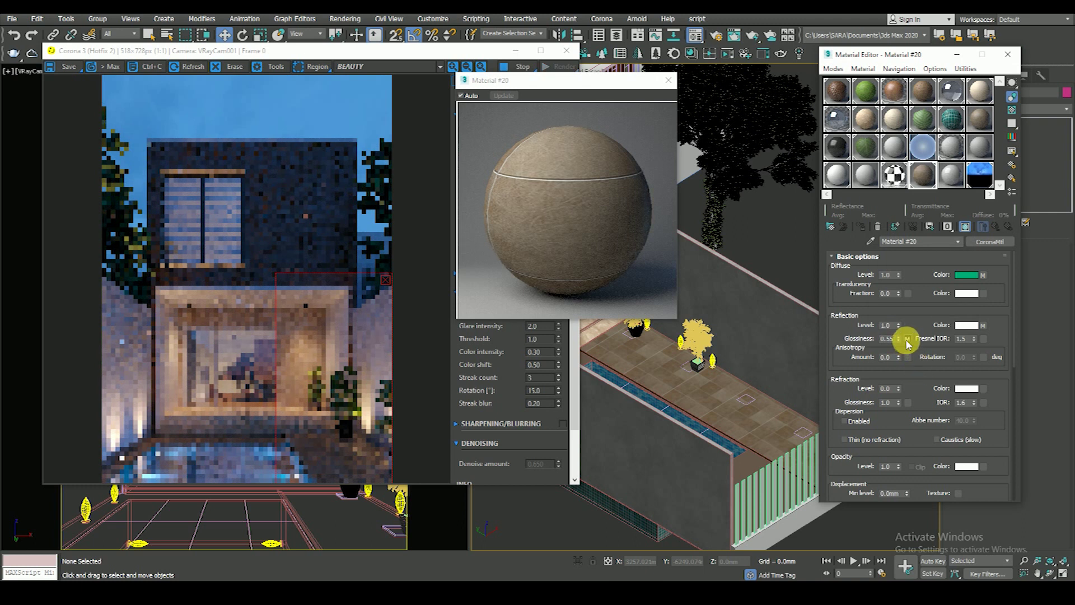
{"action": "left_click", "coordinate": [941, 381]}
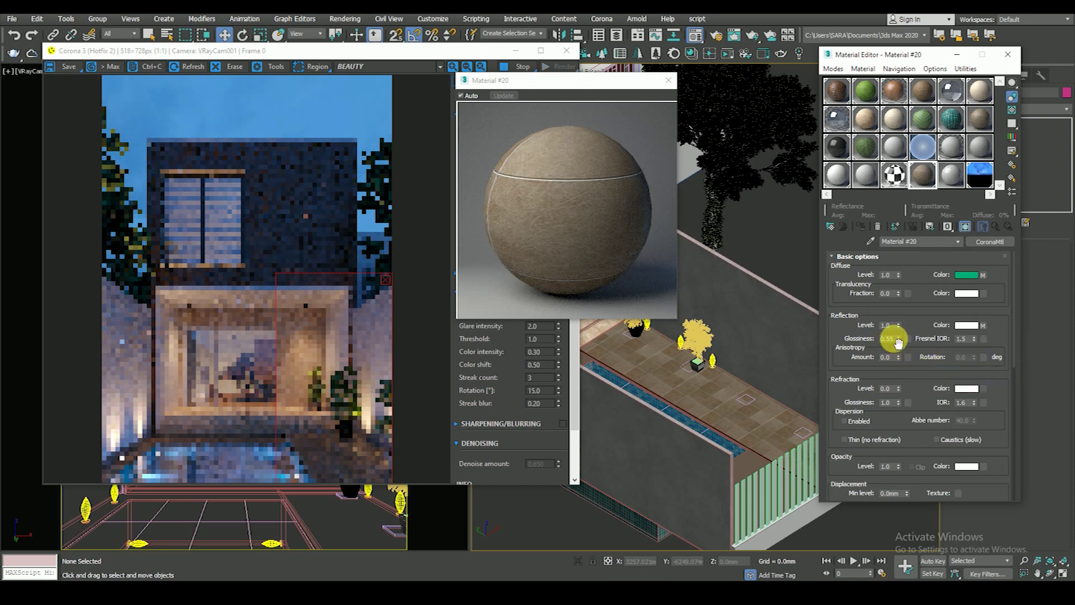
{"action": "scroll", "coordinate": [928, 375], "scroll_direction": "down", "scroll_amount": 1}
{"action": "right_click", "coordinate": [983, 320]}
{"action": "left_click", "coordinate": [953, 354]}
{"action": "double_click", "coordinate": [890, 336]}
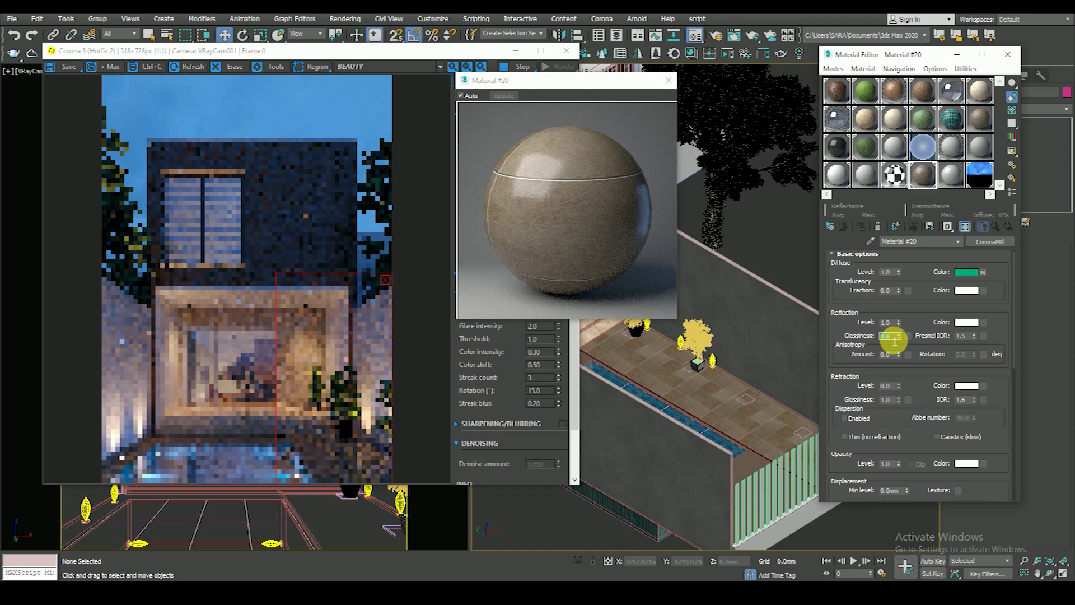
{"action": "type", "text": "0.7"}
{"action": "key", "text": "Return"}
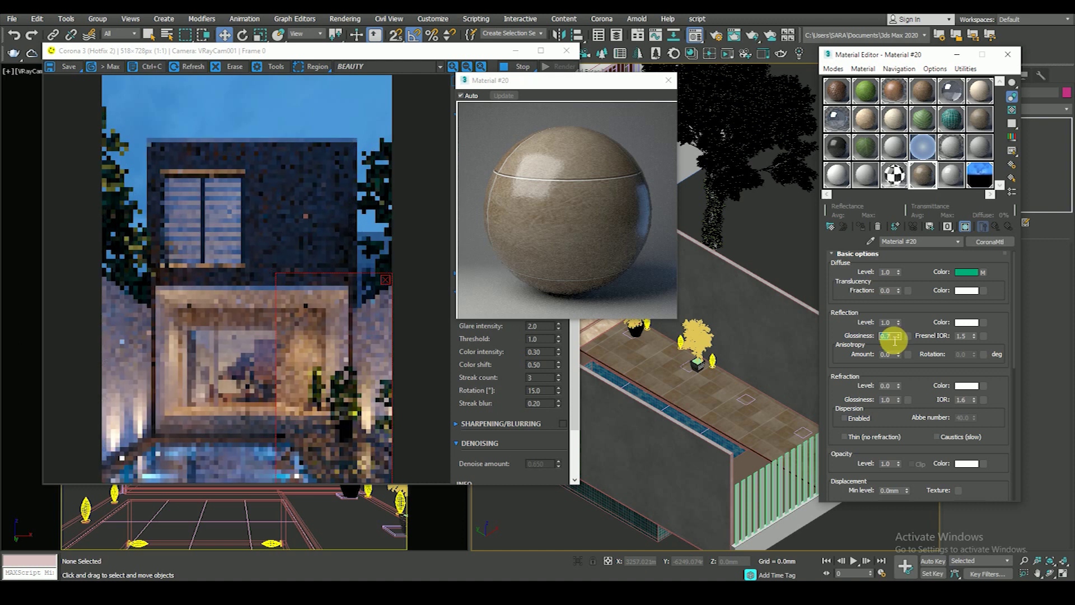
- Set the tile material's Bump amount to 0.9
{"action": "scroll", "coordinate": [883, 333], "scroll_direction": "down", "scroll_amount": 2}
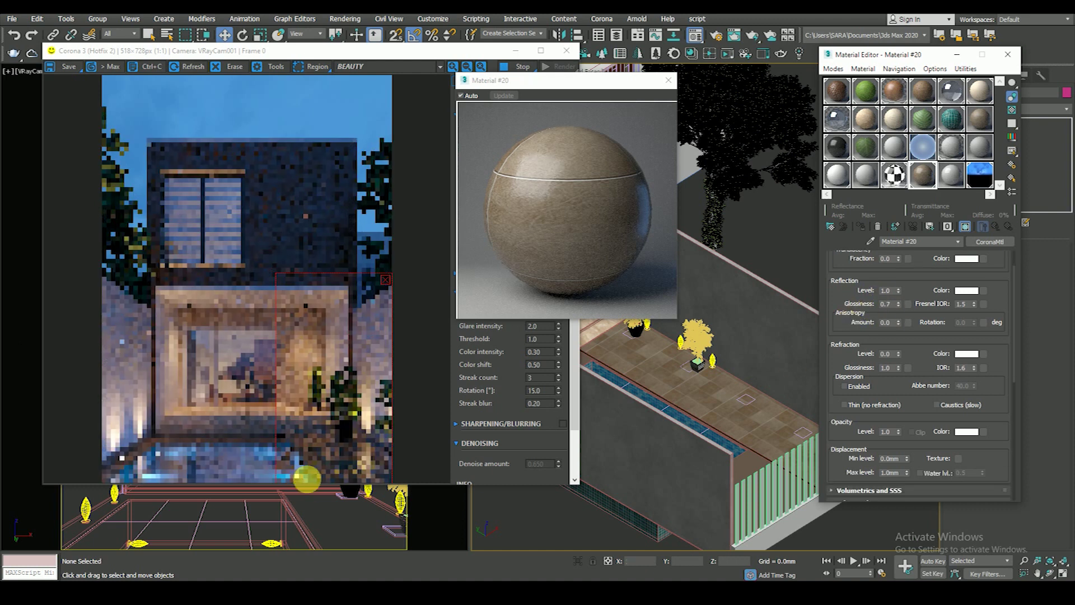
{"action": "scroll", "coordinate": [364, 467], "scroll_direction": "up", "scroll_amount": 2}
{"action": "scroll", "coordinate": [363, 467], "scroll_direction": "down", "scroll_amount": 2}
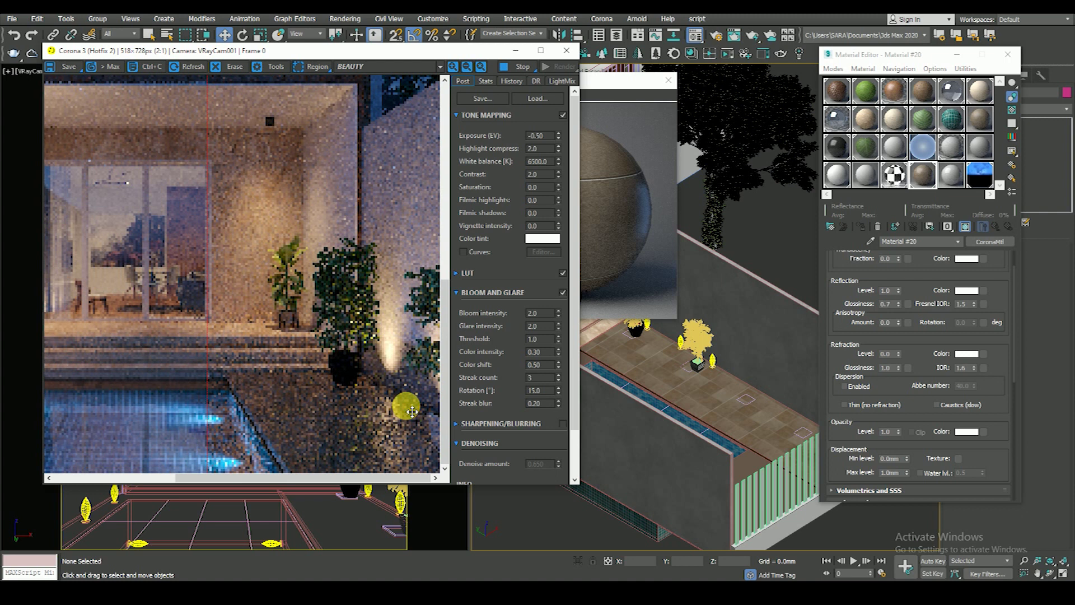
{"action": "scroll", "coordinate": [396, 456], "scroll_direction": "up", "scroll_amount": 1}
{"action": "scroll", "coordinate": [384, 427], "scroll_direction": "up", "scroll_amount": 1}
{"action": "scroll", "coordinate": [353, 451], "scroll_direction": "down", "scroll_amount": 1}
{"action": "scroll", "coordinate": [360, 391], "scroll_direction": "up", "scroll_amount": 1}
{"action": "scroll", "coordinate": [361, 390], "scroll_direction": "down", "scroll_amount": 1}
{"action": "scroll", "coordinate": [355, 370], "scroll_direction": "up", "scroll_amount": 1}
{"action": "scroll", "coordinate": [355, 370], "scroll_direction": "down", "scroll_amount": 1}
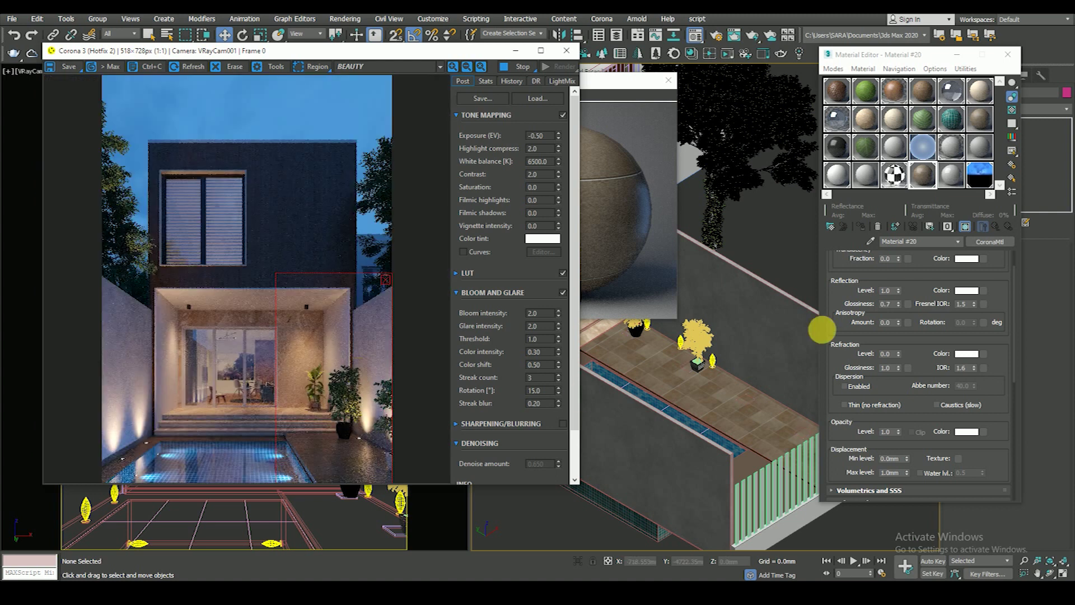
{"action": "scroll", "coordinate": [848, 288], "scroll_direction": "down", "scroll_amount": 1}
{"action": "scroll", "coordinate": [849, 288], "scroll_direction": "down", "scroll_amount": 5}
{"action": "scroll", "coordinate": [874, 313], "scroll_direction": "down", "scroll_amount": 3}
{"action": "double_click", "coordinate": [899, 457]}
{"action": "key", "text": "Return"}
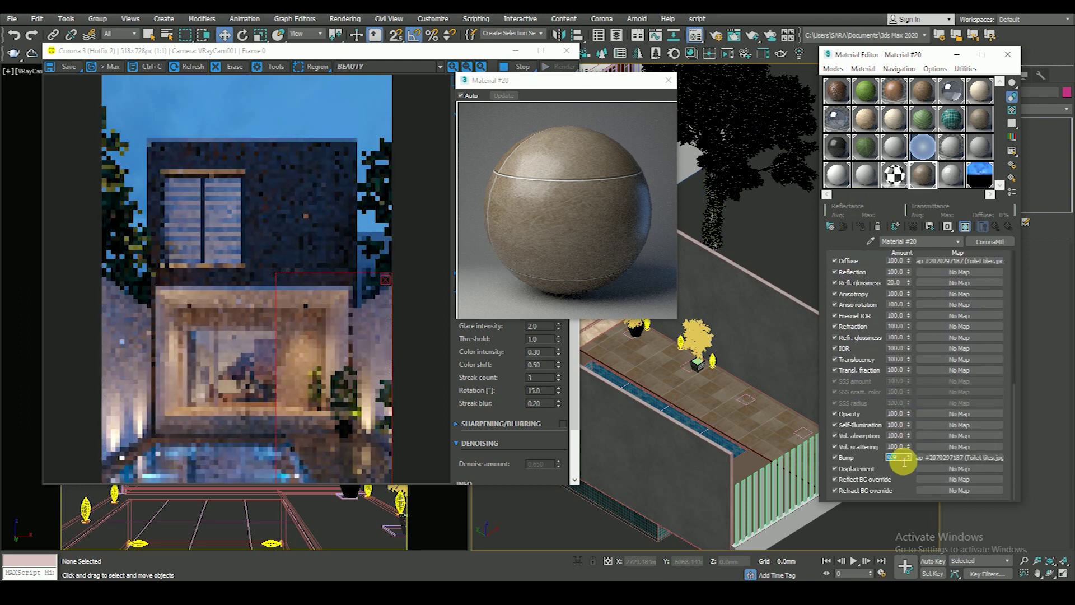
- Orbit the viewport toward the pool side and activate the Pick Material eyedropper
{"action": "middle_click_drag", "start_coordinate": [669, 428], "coordinate": [724, 475], "text": "alt"}
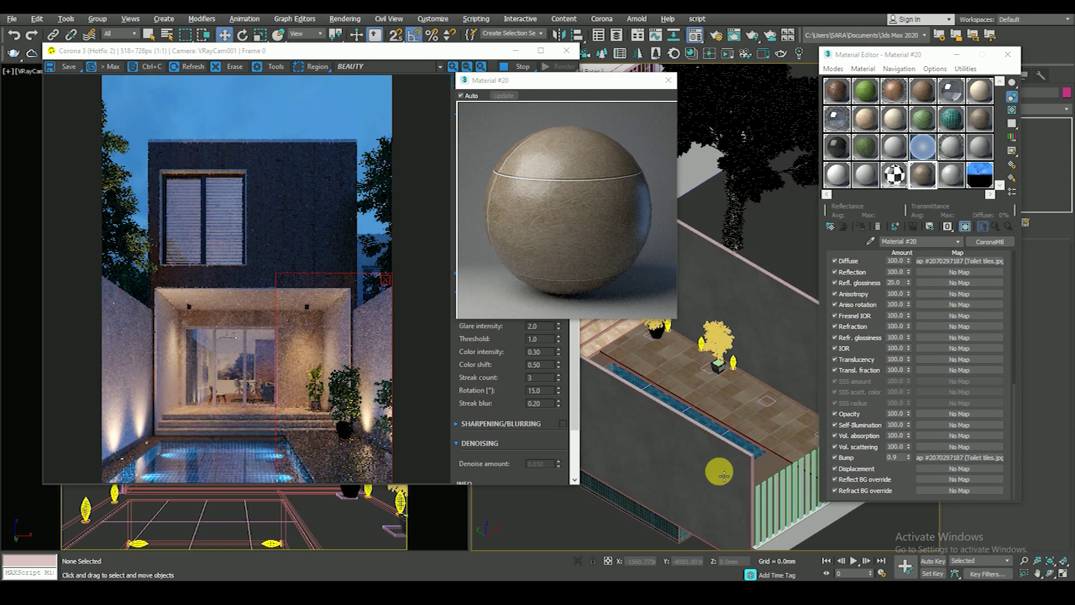
{"action": "scroll", "coordinate": [620, 480], "scroll_direction": "up", "scroll_amount": 5}
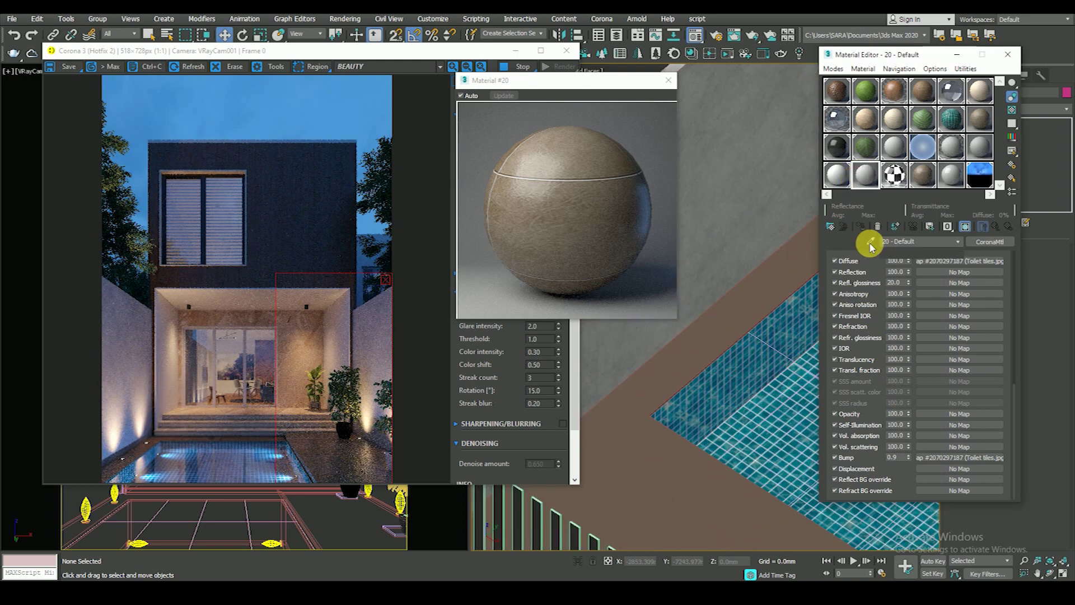
{"action": "left_click", "coordinate": [871, 243]}
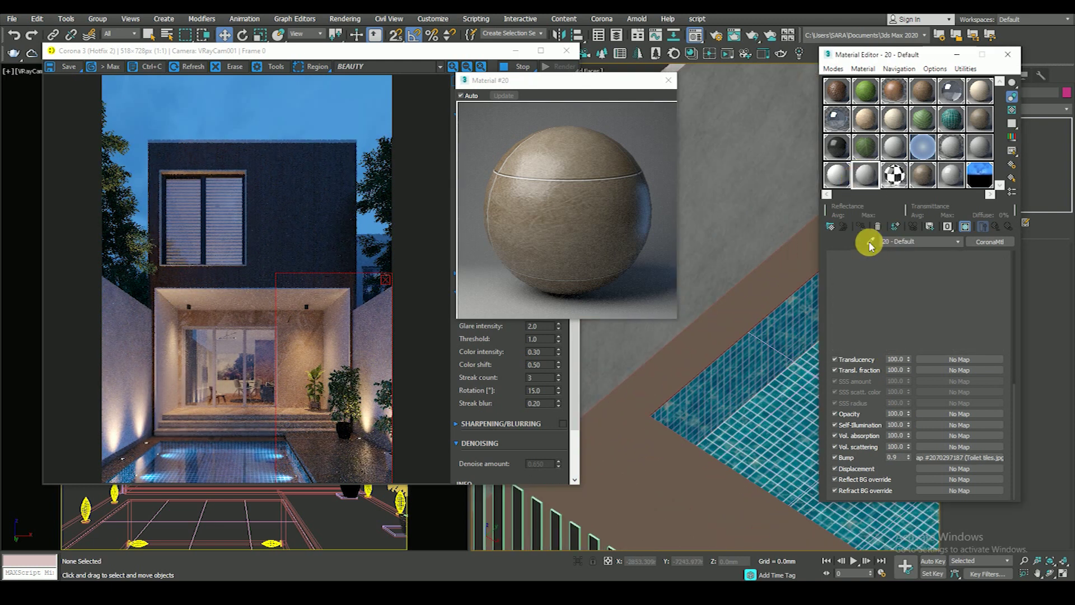
- Pick the parquet floor material from the scene and open its enlarged preview
{"action": "left_click", "coordinate": [867, 192]}
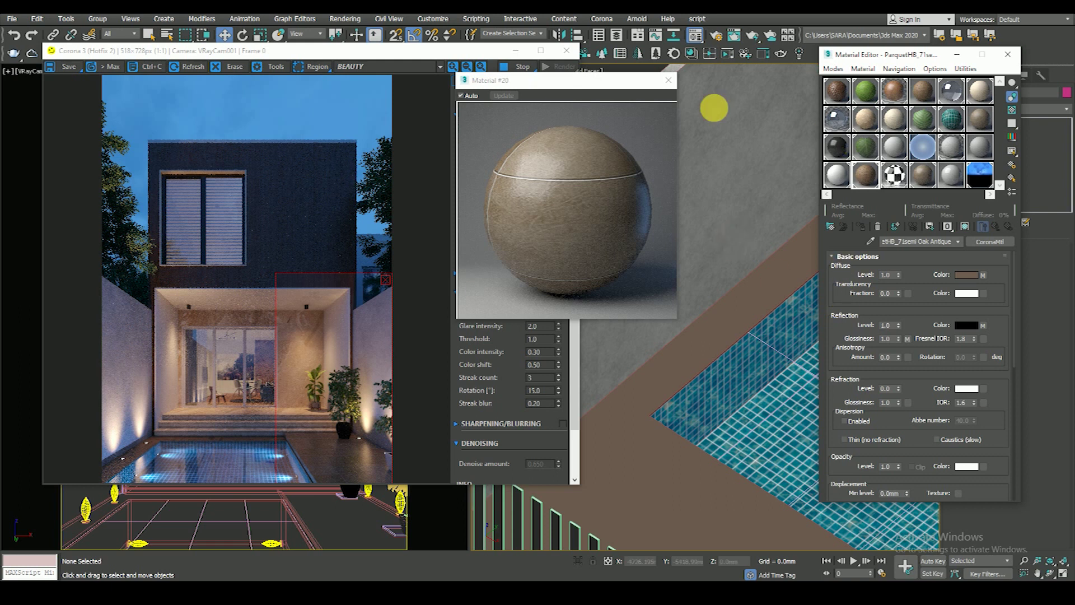
{"action": "left_click", "coordinate": [669, 80]}
{"action": "double_click", "coordinate": [866, 177]}
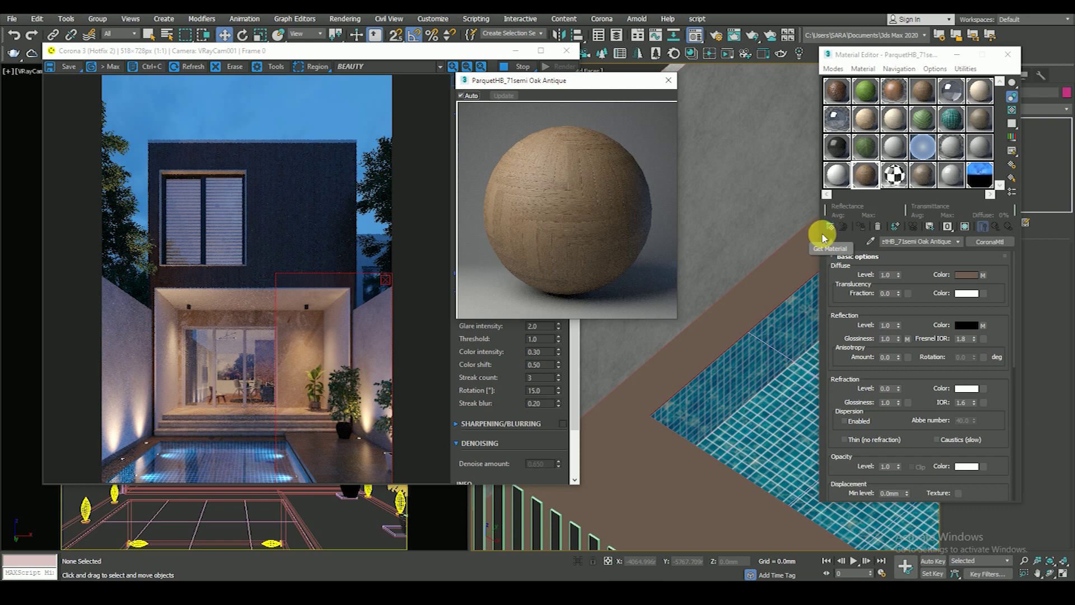
- Toggle the parquet Reflection map off and back on, edit its amount, then close the preview
{"action": "left_click", "coordinate": [927, 341]}
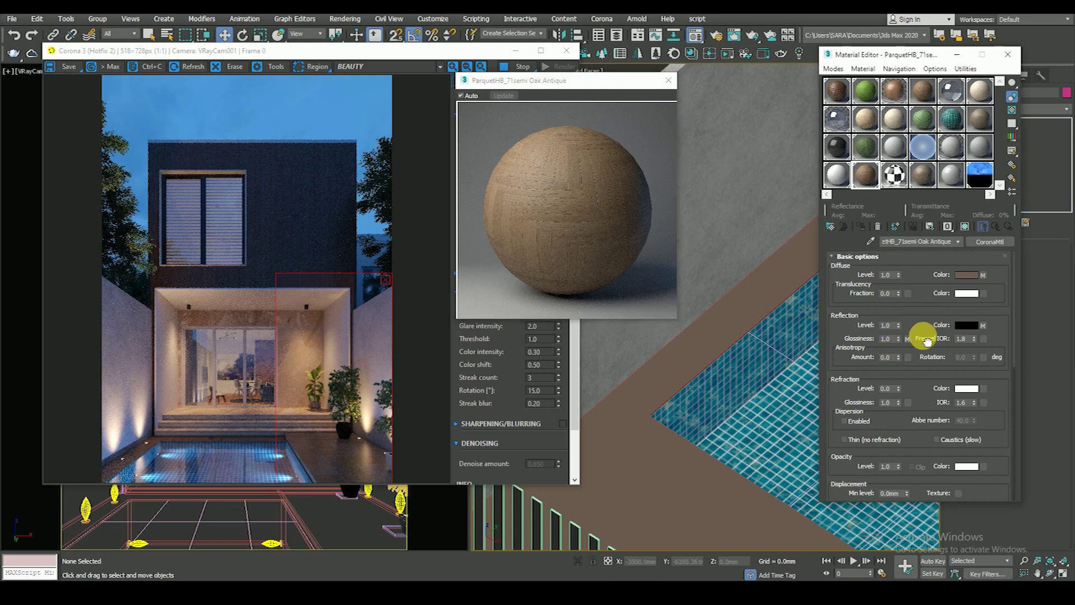
{"action": "scroll", "coordinate": [919, 345], "scroll_direction": "down", "scroll_amount": 3}
{"action": "scroll", "coordinate": [874, 336], "scroll_direction": "down", "scroll_amount": 3}
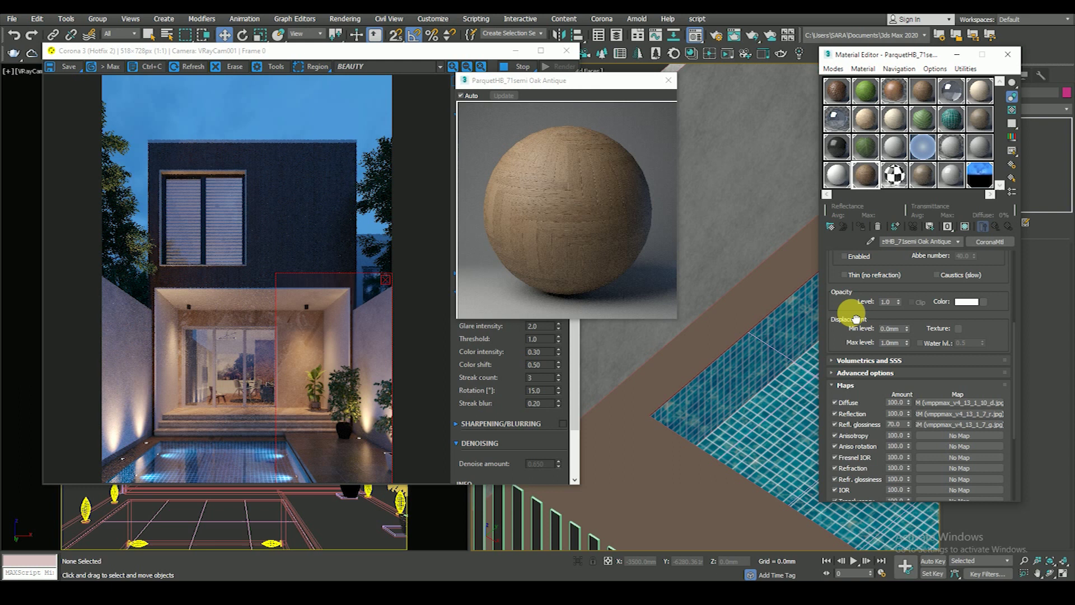
{"action": "left_click_drag", "start_coordinate": [856, 319], "coordinate": [856, 321]}
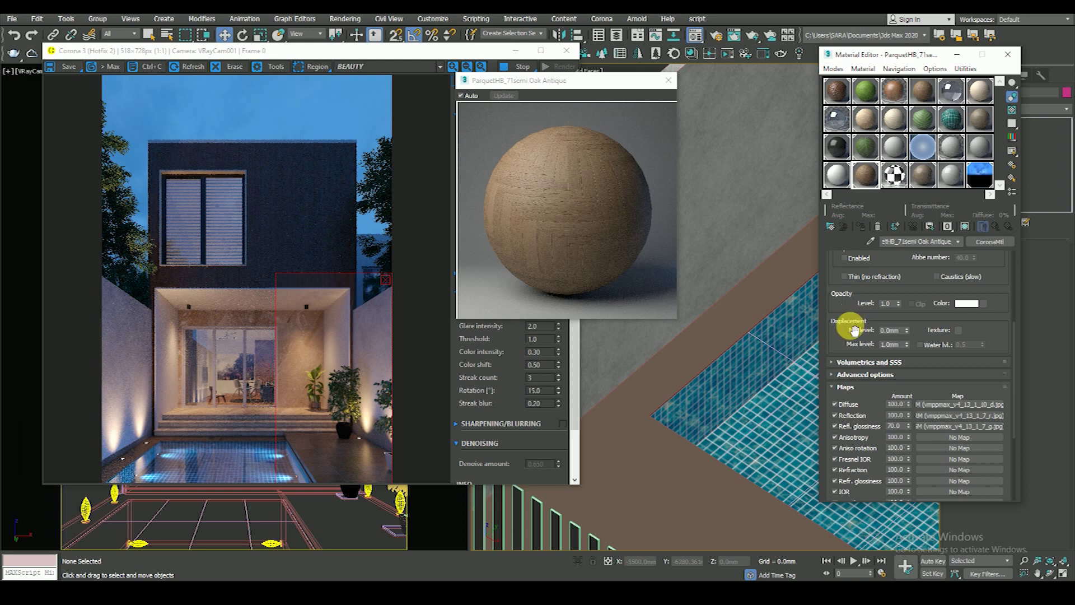
{"action": "left_click", "coordinate": [849, 420]}
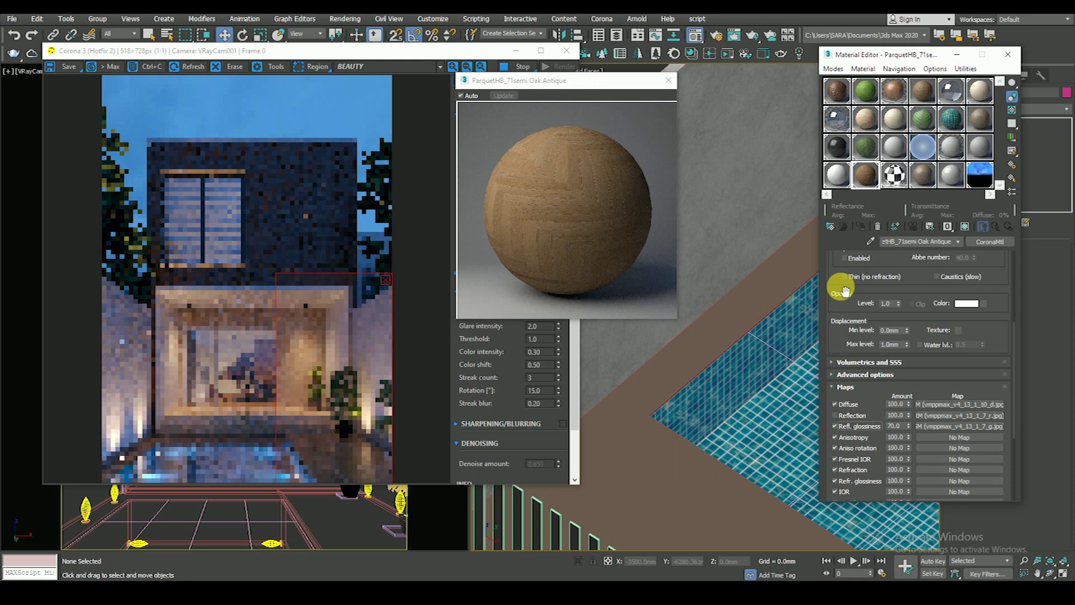
{"action": "left_click", "coordinate": [851, 415]}
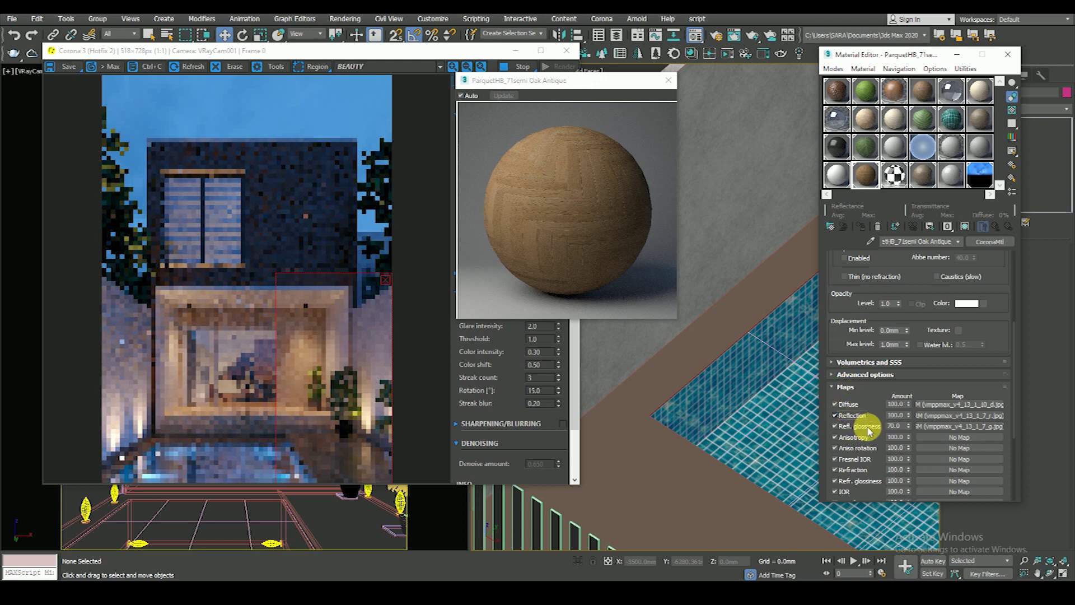
{"action": "double_click", "coordinate": [896, 416]}
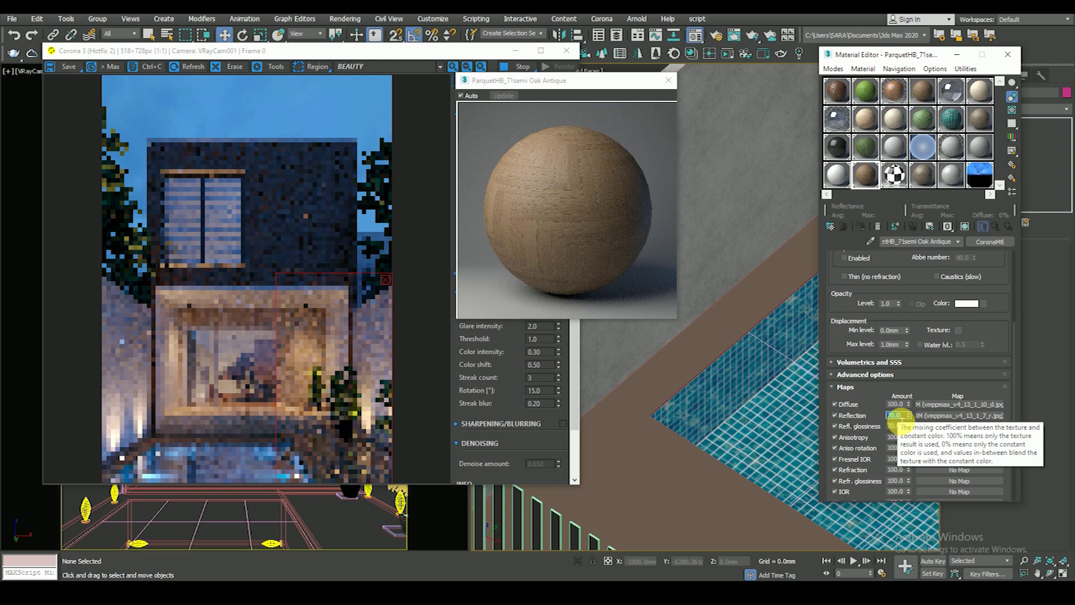
{"action": "type", "text": "70"}
{"action": "scroll", "coordinate": [834, 336], "scroll_direction": "up", "scroll_amount": 3}
{"action": "scroll", "coordinate": [845, 316], "scroll_direction": "up", "scroll_amount": 3}
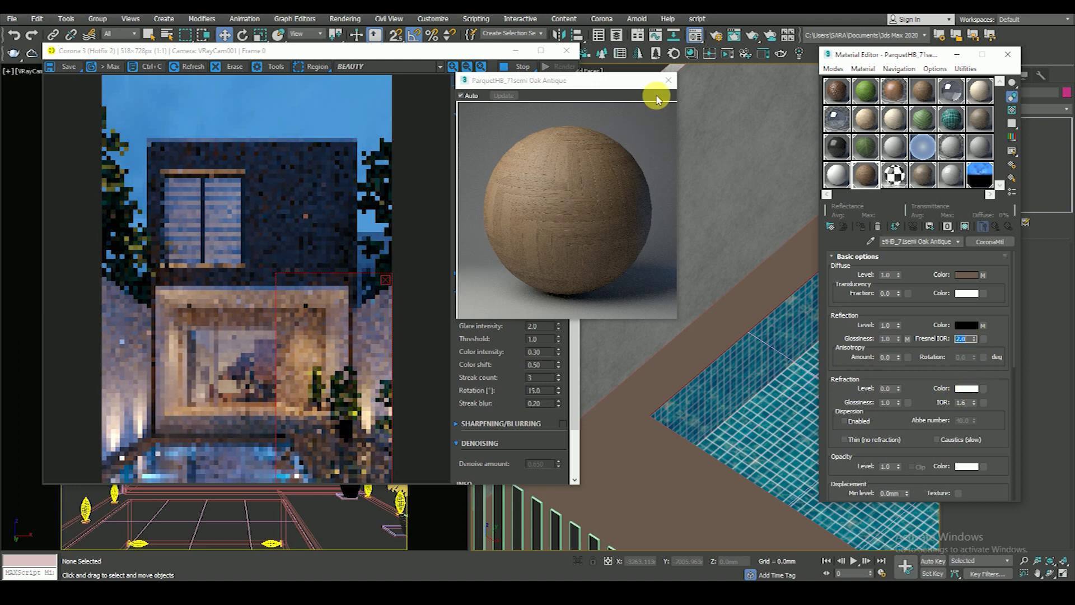
{"action": "left_click", "coordinate": [669, 83]}
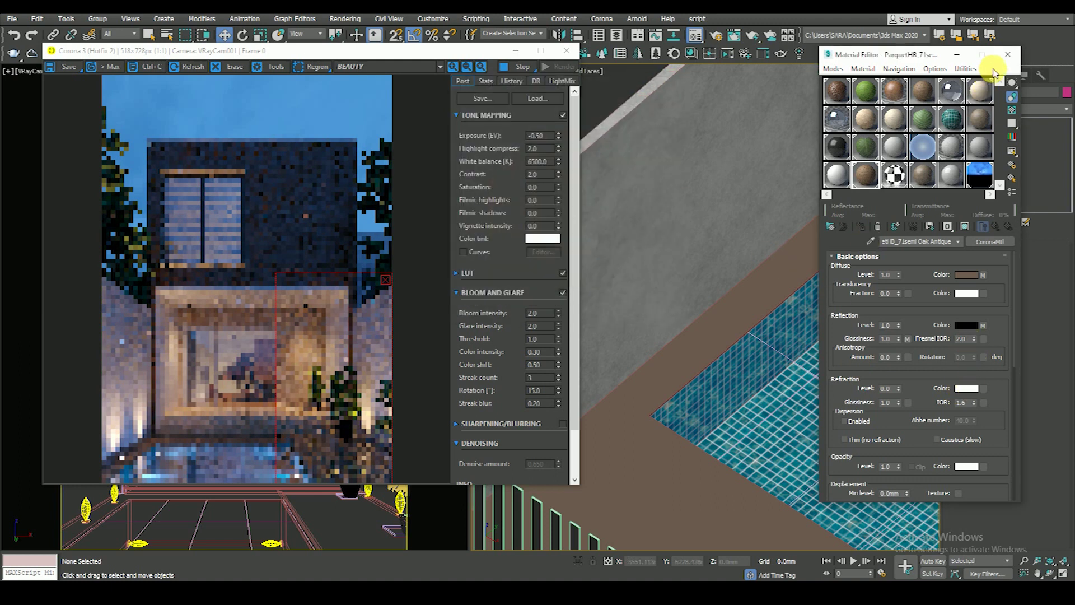
- Close the Material Editor and bring the pool and steps into view
{"action": "left_click", "coordinate": [1008, 55]}
{"action": "scroll", "coordinate": [311, 362], "scroll_direction": "up", "scroll_amount": 1}
{"action": "scroll", "coordinate": [311, 363], "scroll_direction": "down", "scroll_amount": 1}
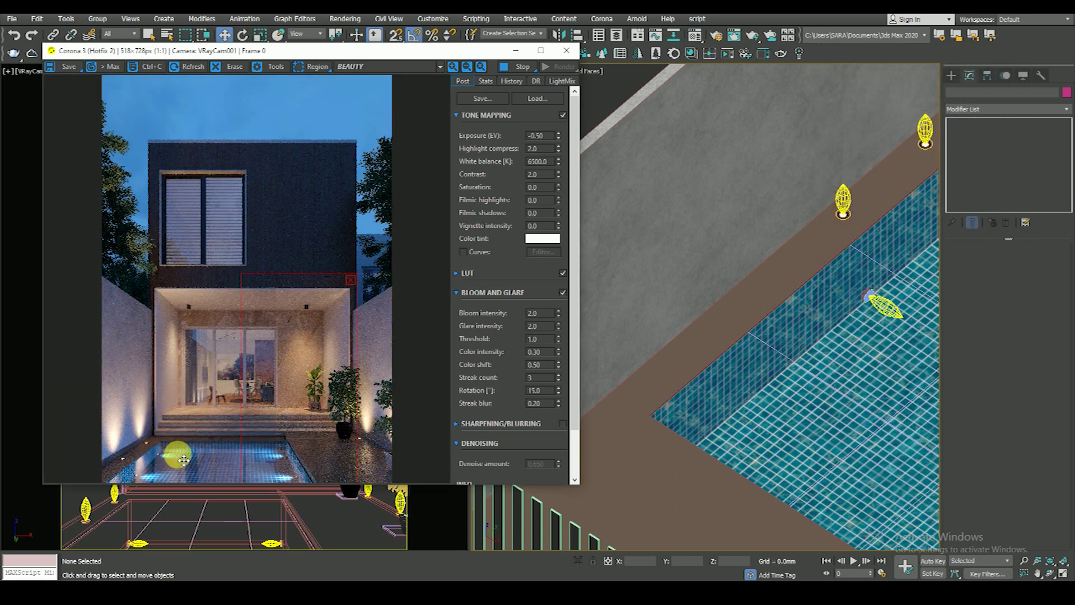
{"action": "scroll", "coordinate": [141, 463], "scroll_direction": "up", "scroll_amount": 1}
{"action": "scroll", "coordinate": [140, 463], "scroll_direction": "up", "scroll_amount": 1}
{"action": "left_click_drag", "start_coordinate": [125, 437], "coordinate": [293, 365]}
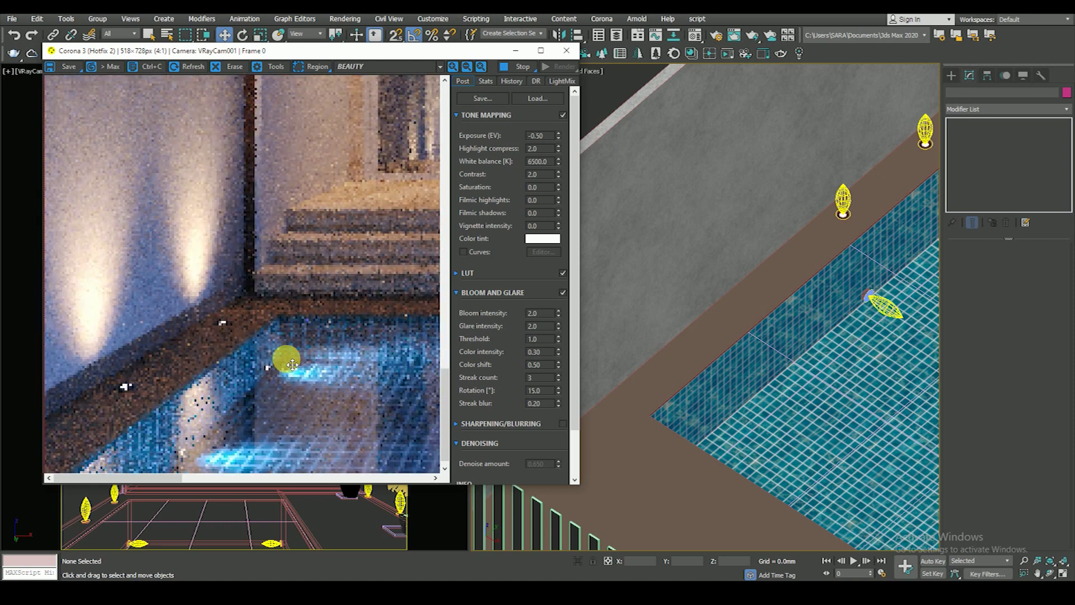
{"action": "scroll", "coordinate": [286, 359], "scroll_direction": "down", "scroll_amount": 1}
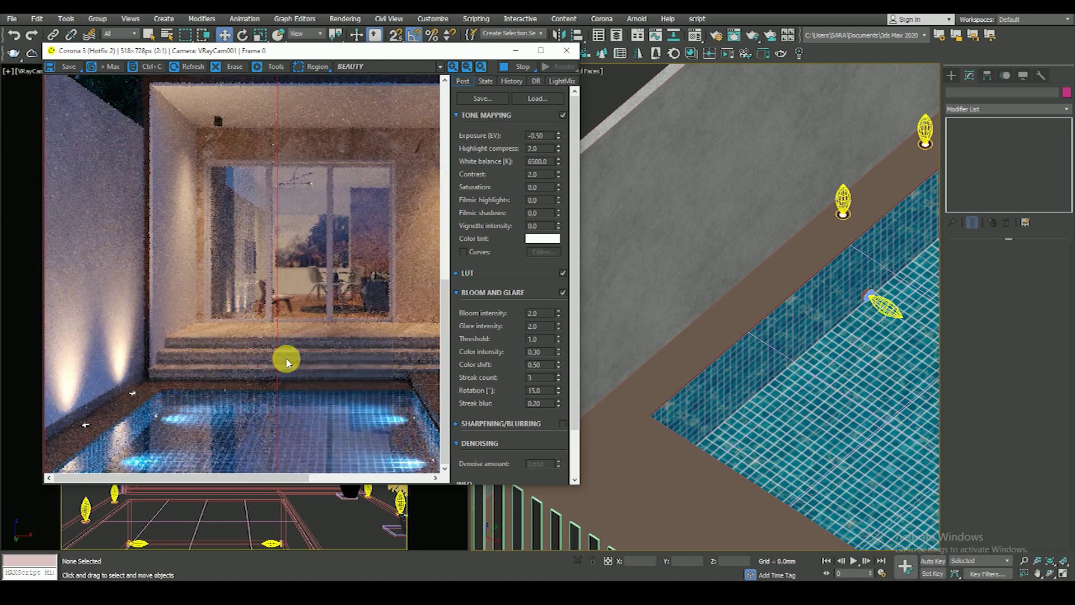
{"action": "scroll", "coordinate": [183, 438], "scroll_direction": "down", "scroll_amount": 1}
{"action": "scroll", "coordinate": [197, 453], "scroll_direction": "up", "scroll_amount": 1}
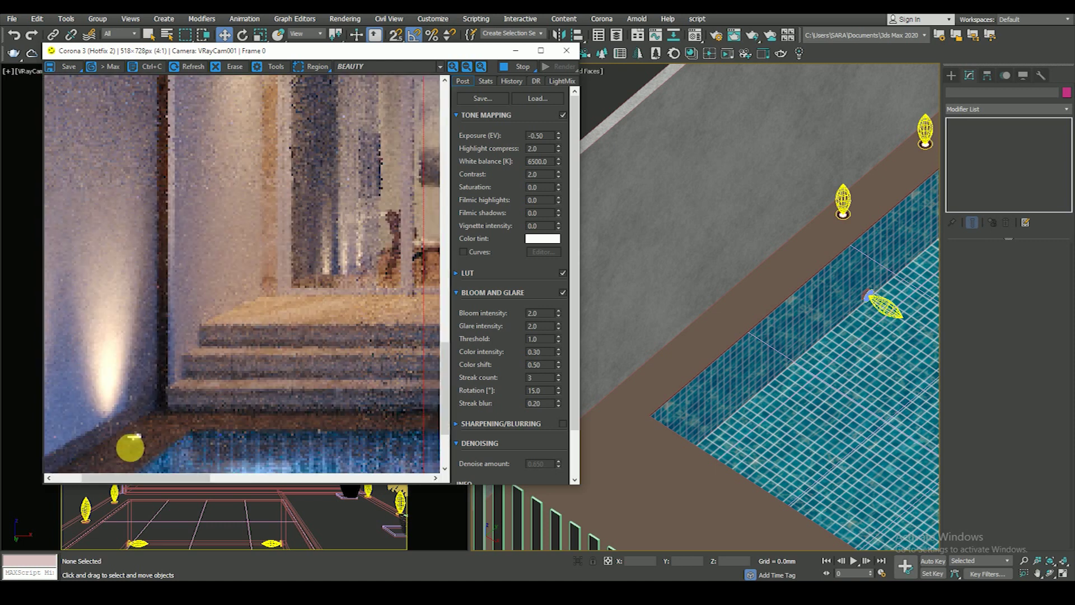
{"action": "scroll", "coordinate": [153, 413], "scroll_direction": "up", "scroll_amount": 2}
{"action": "scroll", "coordinate": [147, 387], "scroll_direction": "down", "scroll_amount": 2}
{"action": "scroll", "coordinate": [343, 434], "scroll_direction": "down", "scroll_amount": 1}
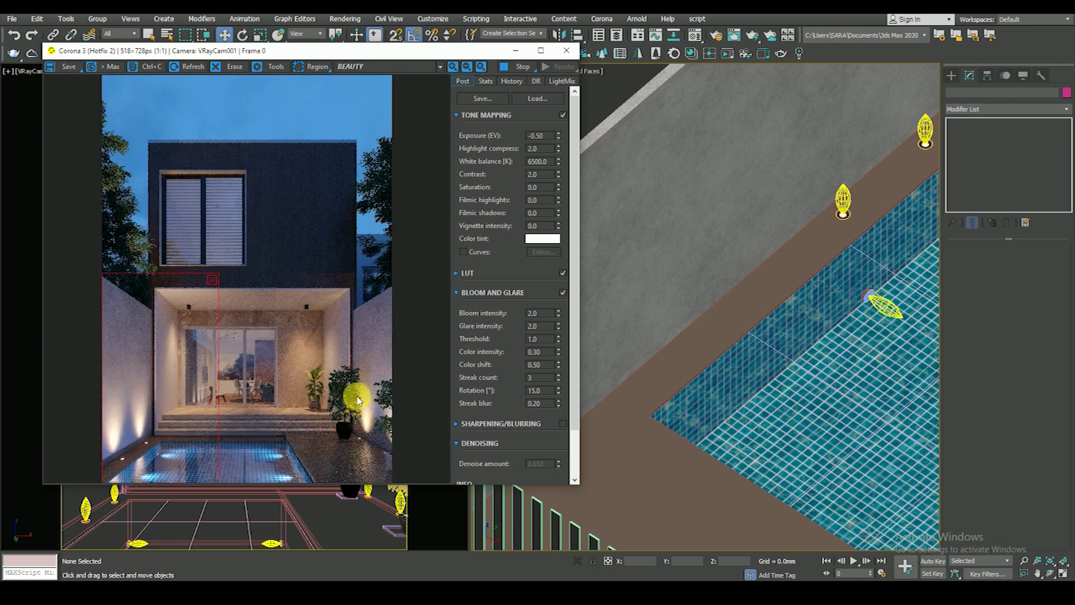
{"action": "scroll", "coordinate": [812, 373], "scroll_direction": "up", "scroll_amount": 2}
{"action": "scroll", "coordinate": [776, 336], "scroll_direction": "up", "scroll_amount": 5}
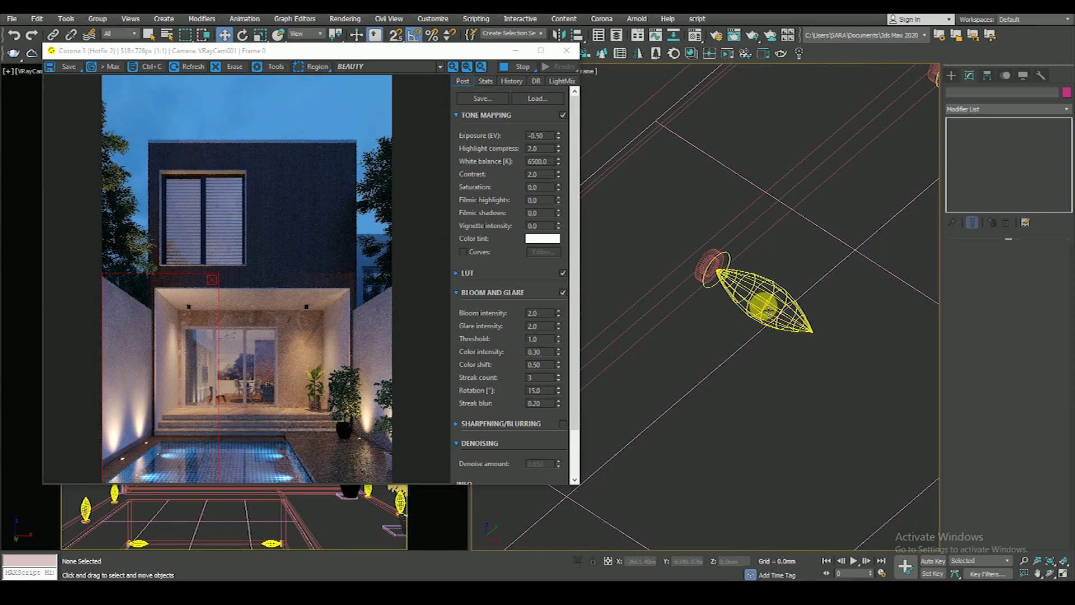
- Select the pool CoronaLight, confirm its Intensity of 100, then deselect it
{"action": "left_click", "coordinate": [751, 296]}
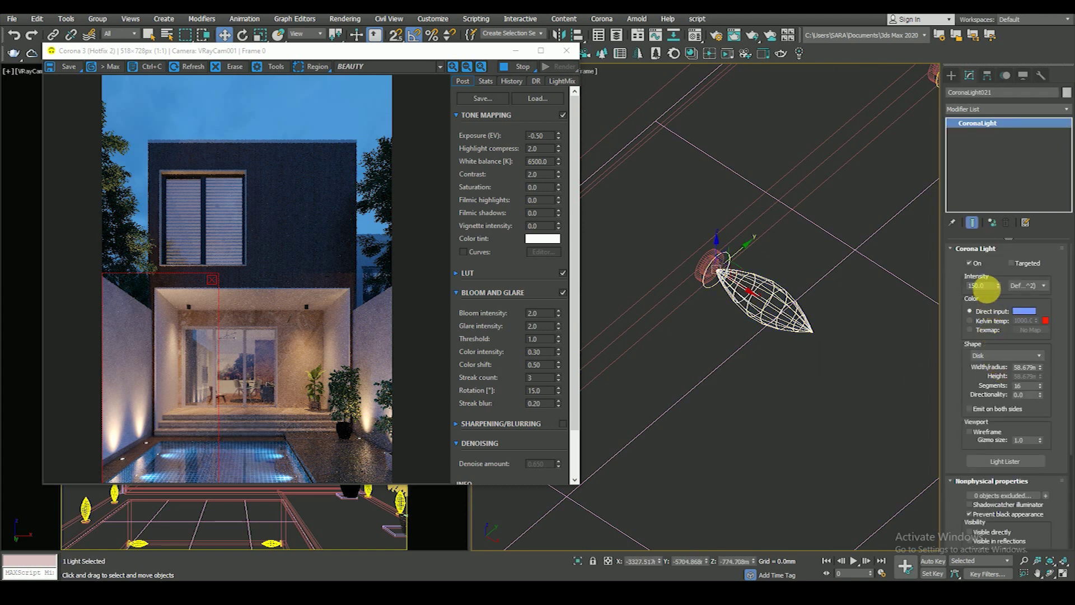
{"action": "type", "text": "100"}
{"action": "left_click", "coordinate": [777, 378]}
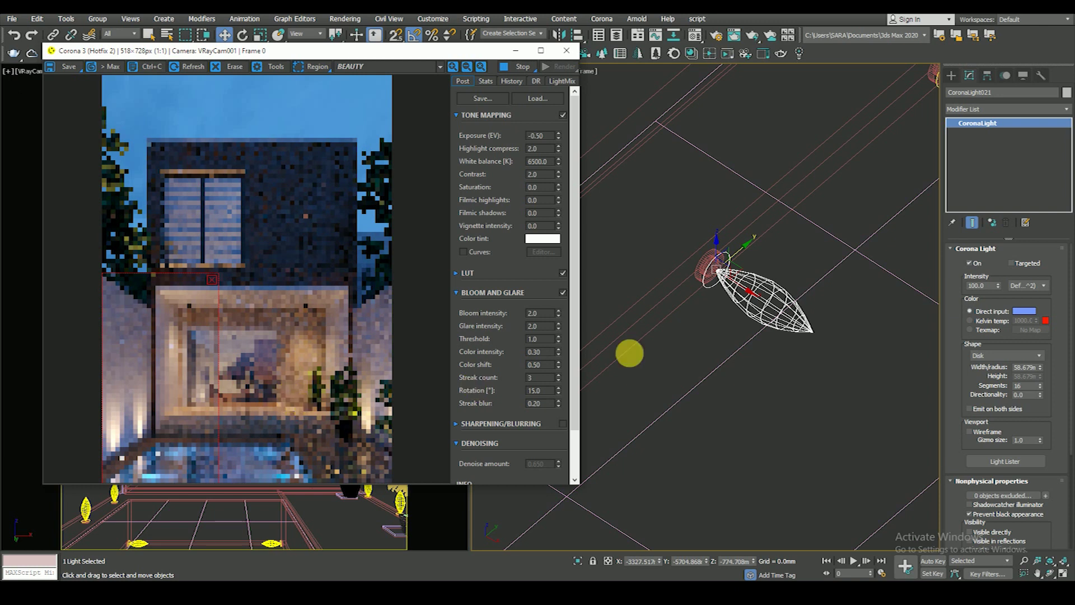
{"action": "scroll", "coordinate": [756, 331], "scroll_direction": "down", "scroll_amount": 5}
{"action": "scroll", "coordinate": [784, 396], "scroll_direction": "down", "scroll_amount": 3}
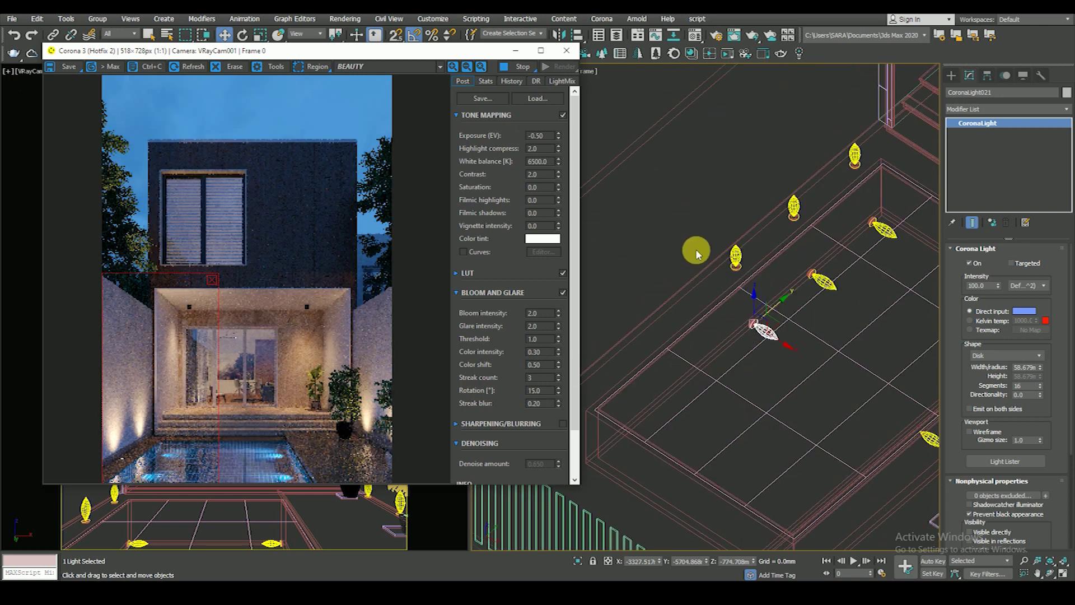
{"action": "left_click", "coordinate": [692, 241]}
- Redraw the Corona render region around the potted plant and switch to shaded display
{"action": "scroll", "coordinate": [309, 288], "scroll_direction": "up", "scroll_amount": 1}
{"action": "scroll", "coordinate": [310, 288], "scroll_direction": "down", "scroll_amount": 1}
{"action": "scroll", "coordinate": [310, 288], "scroll_direction": "up", "scroll_amount": 1}
{"action": "scroll", "coordinate": [331, 282], "scroll_direction": "down", "scroll_amount": 1}
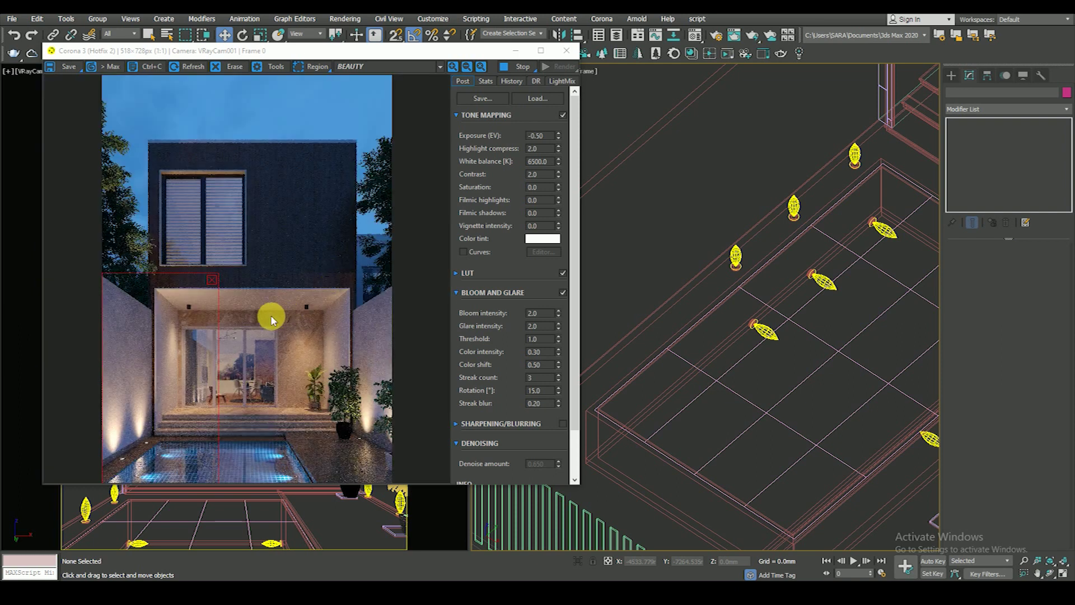
{"action": "scroll", "coordinate": [179, 314], "scroll_direction": "up", "scroll_amount": 1}
{"action": "scroll", "coordinate": [202, 293], "scroll_direction": "down", "scroll_amount": 1}
{"action": "scroll", "coordinate": [202, 293], "scroll_direction": "up", "scroll_amount": 1}
{"action": "scroll", "coordinate": [201, 292], "scroll_direction": "down", "scroll_amount": 1}
{"action": "scroll", "coordinate": [711, 286], "scroll_direction": "down", "scroll_amount": 3}
{"action": "scroll", "coordinate": [694, 293], "scroll_direction": "down", "scroll_amount": 5}
{"action": "scroll", "coordinate": [804, 377], "scroll_direction": "up", "scroll_amount": 3}
{"action": "scroll", "coordinate": [652, 298], "scroll_direction": "up", "scroll_amount": 3}
{"action": "scroll", "coordinate": [651, 298], "scroll_direction": "down", "scroll_amount": 3}
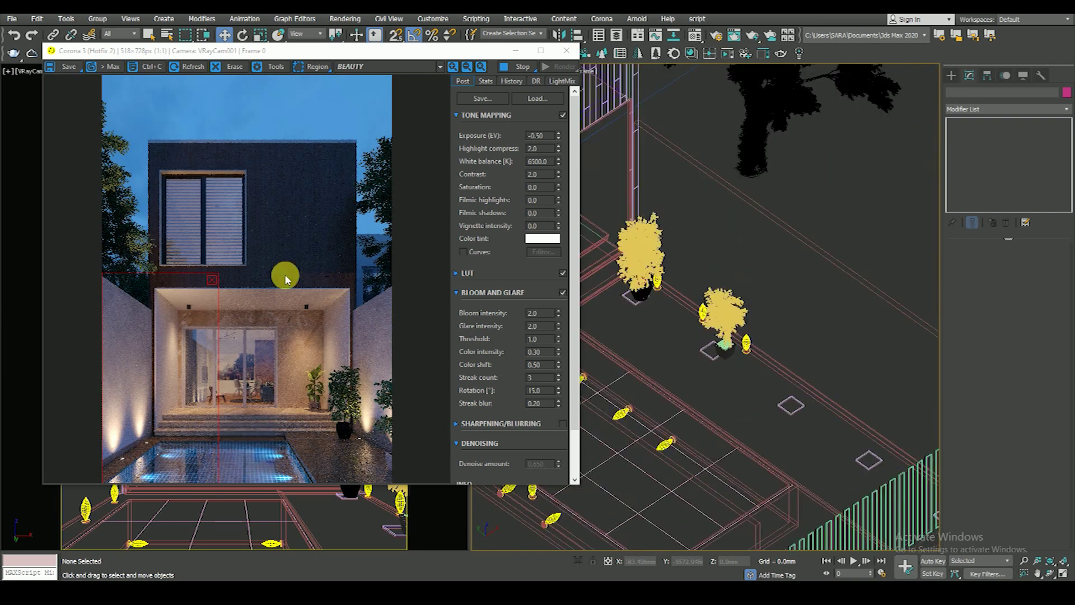
{"action": "left_click_drag", "start_coordinate": [220, 279], "coordinate": [171, 441]}
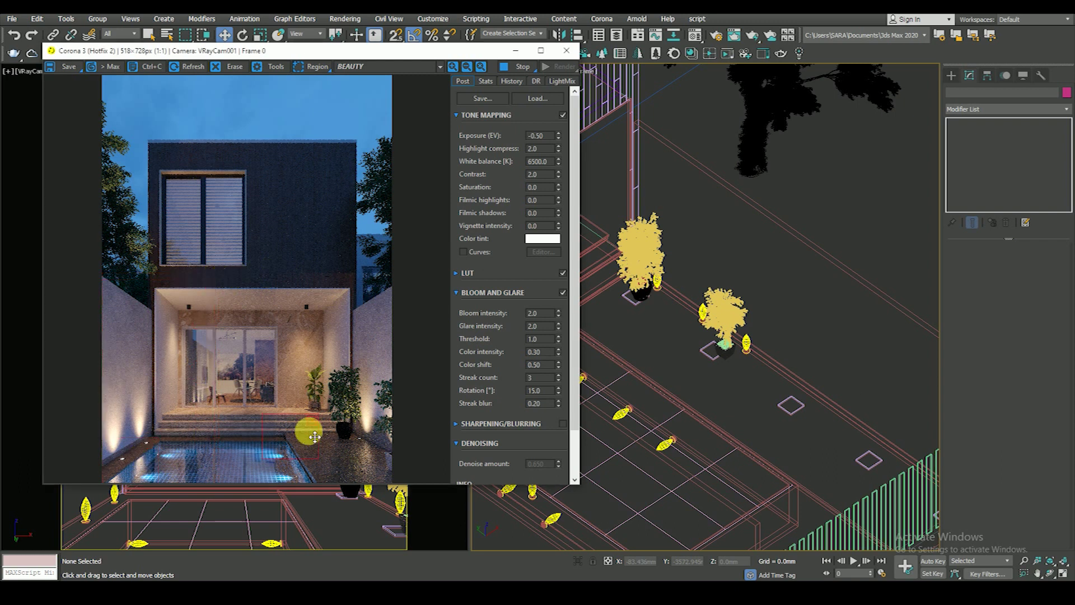
{"action": "scroll", "coordinate": [351, 434], "scroll_direction": "up", "scroll_amount": 3}
{"action": "scroll", "coordinate": [716, 377], "scroll_direction": "up", "scroll_amount": 1}
{"action": "key", "text": "F3"}
{"action": "scroll", "coordinate": [728, 347], "scroll_direction": "up", "scroll_amount": 3}
{"action": "scroll", "coordinate": [748, 339], "scroll_direction": "up", "scroll_amount": 2}
{"action": "scroll", "coordinate": [748, 339], "scroll_direction": "down", "scroll_amount": 3}
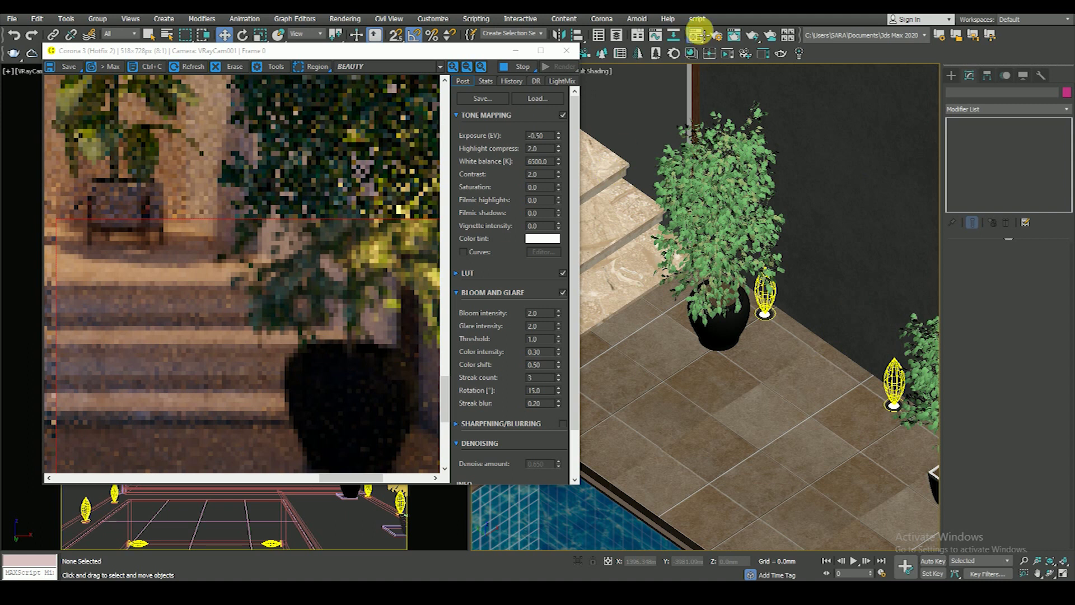
- Sample the VP ceramic black pot material and set its reflection colour to white (255,255,255)
{"action": "left_click", "coordinate": [697, 32]}
{"action": "left_click", "coordinate": [870, 241]}
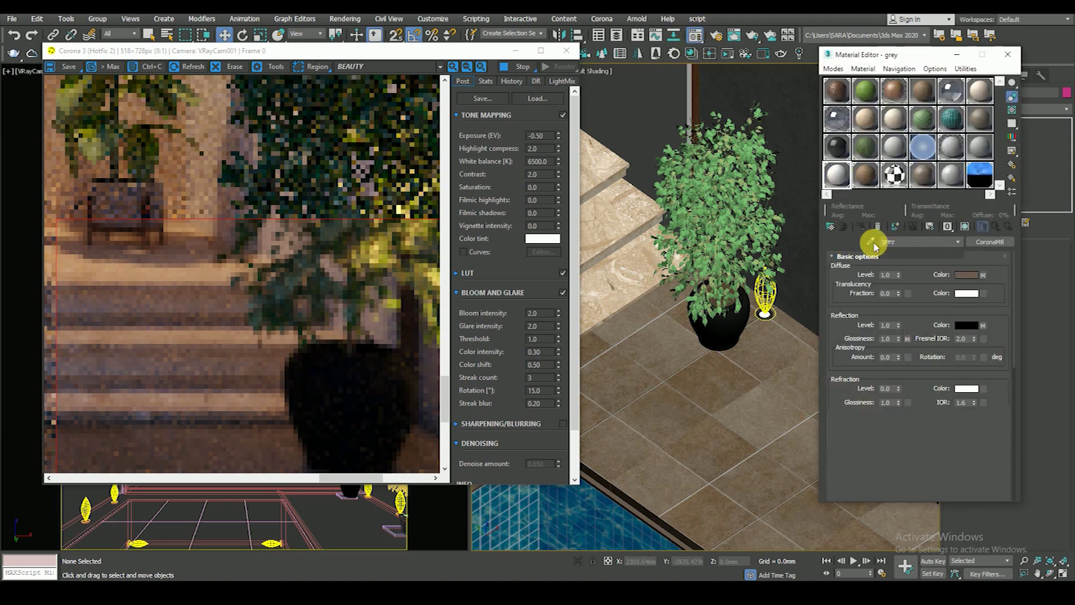
{"action": "left_click", "coordinate": [739, 336]}
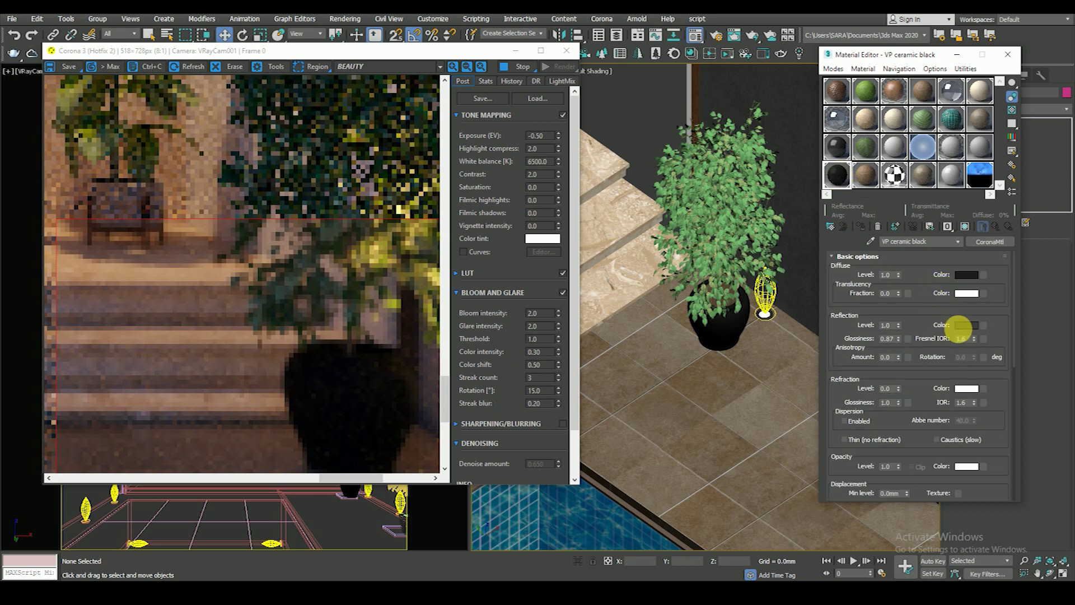
{"action": "left_click", "coordinate": [963, 326]}
{"action": "left_click", "coordinate": [945, 366]}
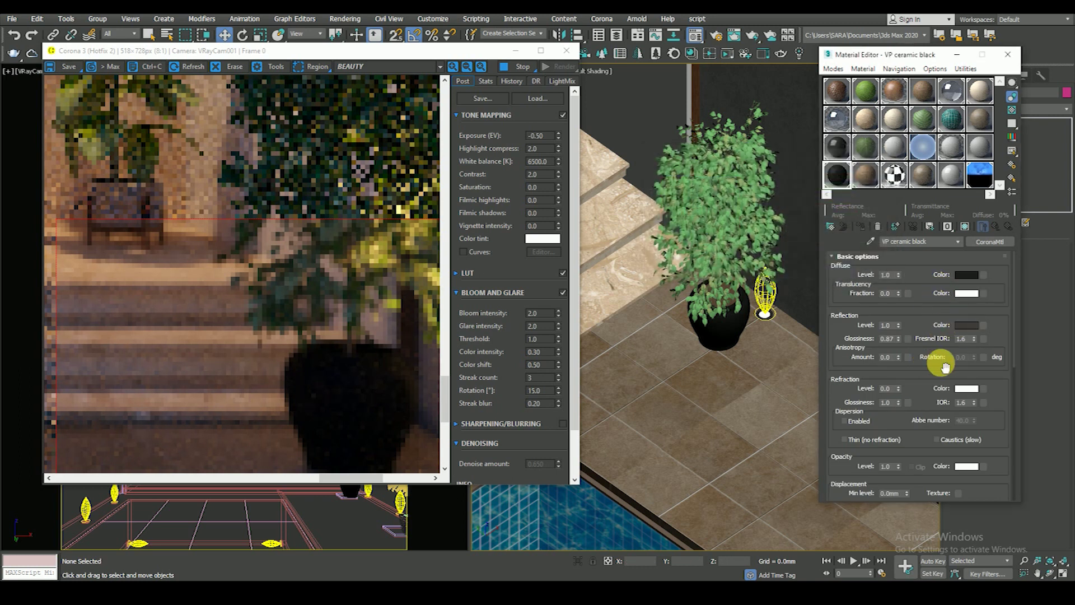
{"action": "left_click", "coordinate": [966, 326]}
{"action": "left_click", "coordinate": [824, 175]}
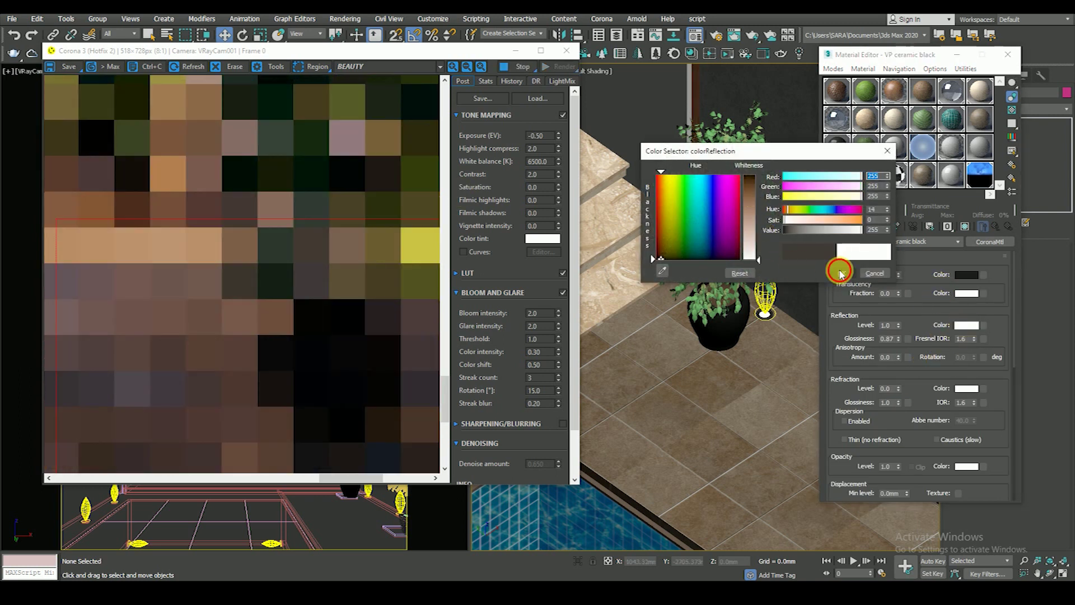
{"action": "left_click", "coordinate": [865, 280]}
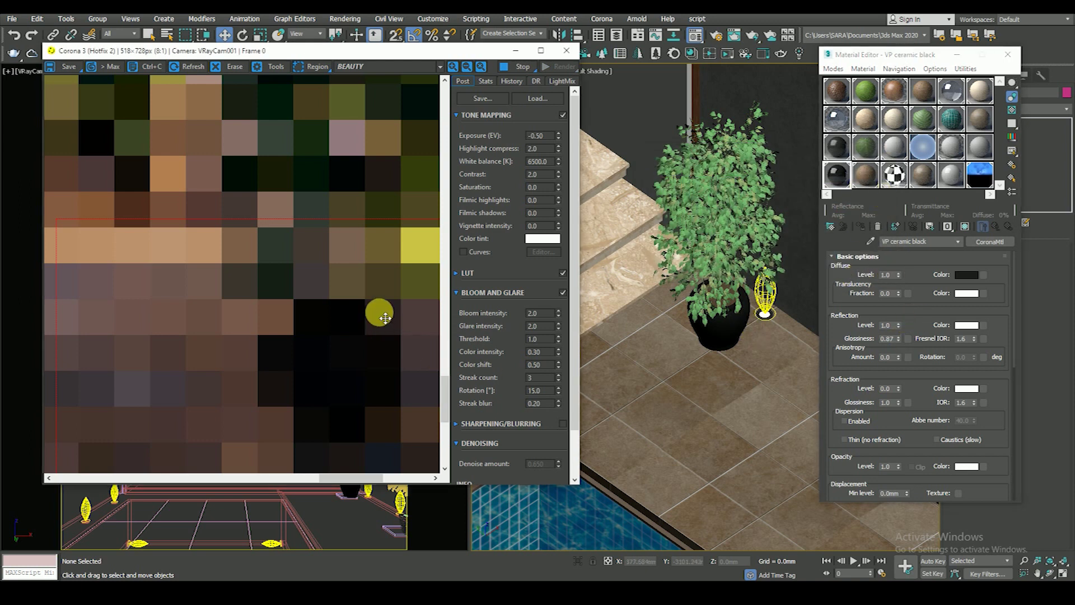
- Navigate the viewport to the porch ceiling lamp in wireframe display
{"action": "scroll", "coordinate": [369, 336], "scroll_direction": "down", "scroll_amount": 1}
{"action": "scroll", "coordinate": [353, 381], "scroll_direction": "down", "scroll_amount": 1}
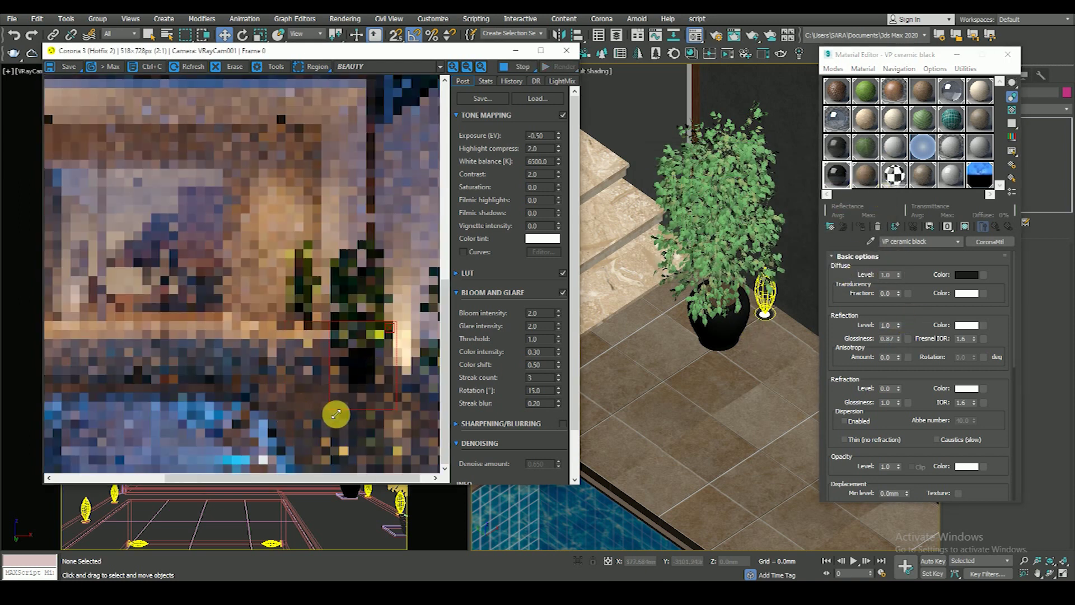
{"action": "scroll", "coordinate": [327, 418], "scroll_direction": "down", "scroll_amount": 1}
{"action": "scroll", "coordinate": [360, 375], "scroll_direction": "up", "scroll_amount": 3}
{"action": "scroll", "coordinate": [360, 375], "scroll_direction": "down", "scroll_amount": 2}
{"action": "scroll", "coordinate": [358, 386], "scroll_direction": "down", "scroll_amount": 1}
{"action": "scroll", "coordinate": [356, 398], "scroll_direction": "up", "scroll_amount": 1}
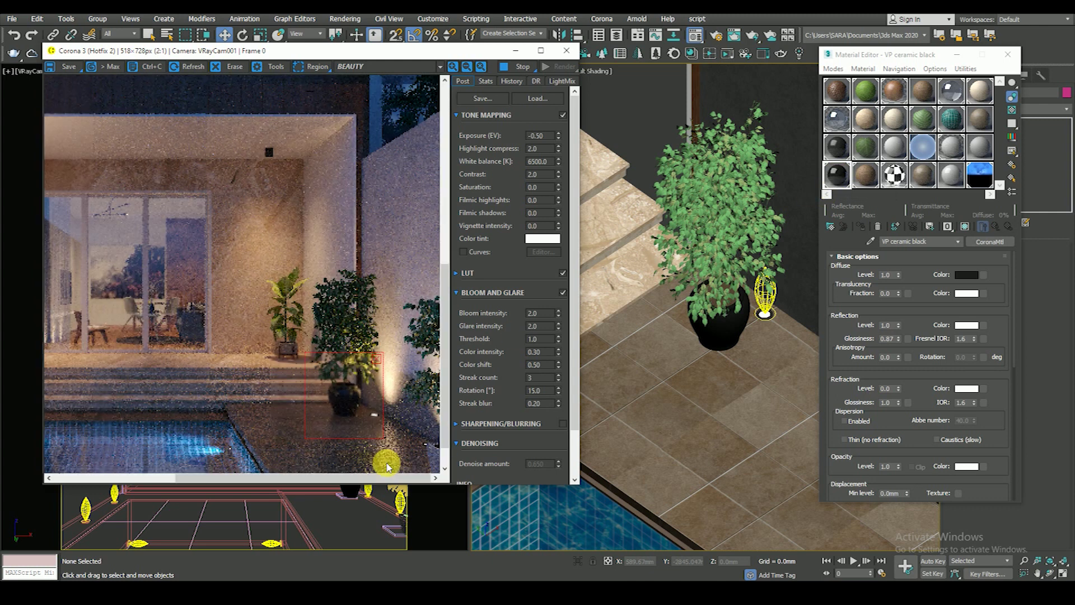
{"action": "scroll", "coordinate": [353, 407], "scroll_direction": "up", "scroll_amount": 1}
{"action": "scroll", "coordinate": [355, 408], "scroll_direction": "down", "scroll_amount": 1}
{"action": "scroll", "coordinate": [352, 414], "scroll_direction": "up", "scroll_amount": 1}
{"action": "scroll", "coordinate": [354, 419], "scroll_direction": "down", "scroll_amount": 1}
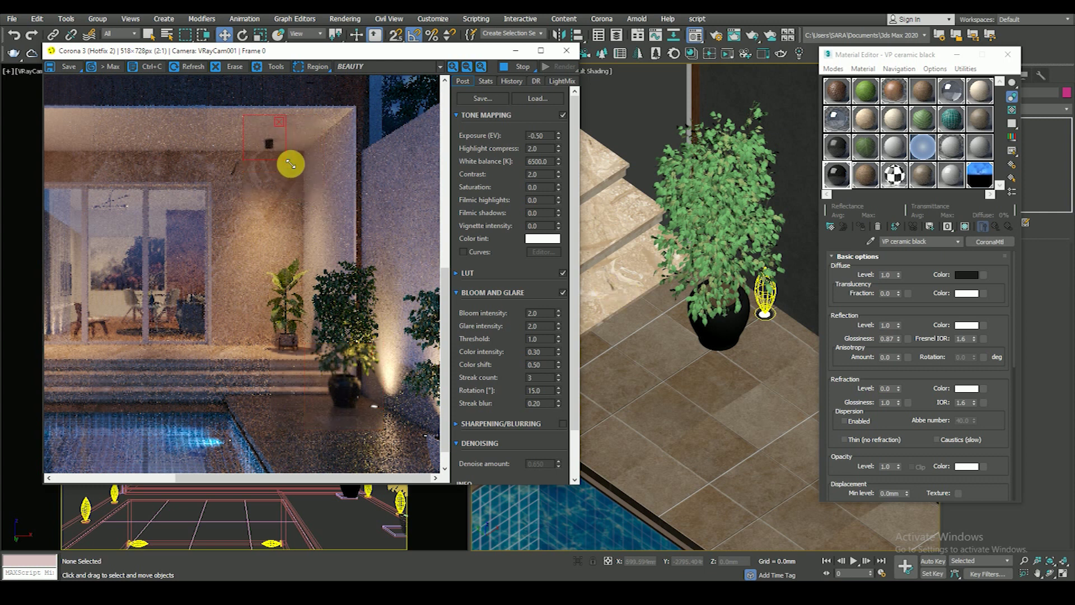
{"action": "scroll", "coordinate": [274, 147], "scroll_direction": "up", "scroll_amount": 1}
{"action": "scroll", "coordinate": [263, 271], "scroll_direction": "up", "scroll_amount": 1}
{"action": "scroll", "coordinate": [263, 271], "scroll_direction": "down", "scroll_amount": 1}
{"action": "mouse_move", "coordinate": [675, 240]}
{"action": "middle_mouse_down"}
{"action": "mouse_move", "coordinate": [763, 311]}
{"action": "mouse_move", "coordinate": [713, 360]}
{"action": "middle_mouse_up"}
{"action": "key", "text": "F3"}
{"action": "mouse_move", "coordinate": [713, 320]}
{"action": "middle_mouse_down"}
{"action": "mouse_move", "coordinate": [699, 210]}
{"action": "mouse_move", "coordinate": [682, 204]}
{"action": "middle_mouse_up"}
{"action": "scroll", "coordinate": [688, 219], "scroll_direction": "up", "scroll_amount": 5}
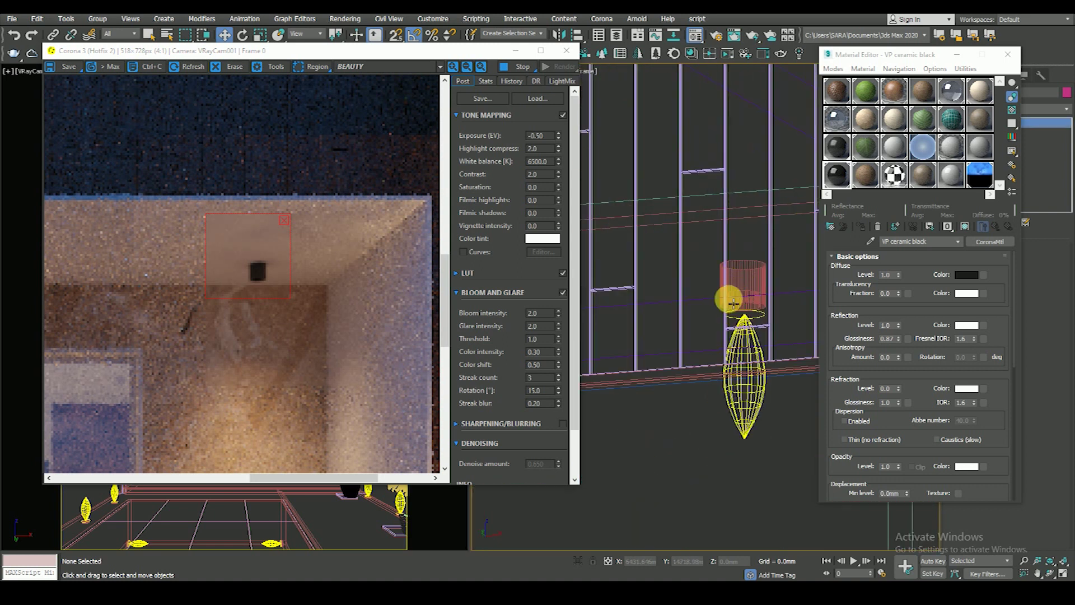
- Select and frame the lamp case, then load its Special Oil Rubbed Bronze material
{"action": "left_click", "coordinate": [737, 305]}
{"action": "key", "text": "z"}
{"action": "key", "text": "F3"}
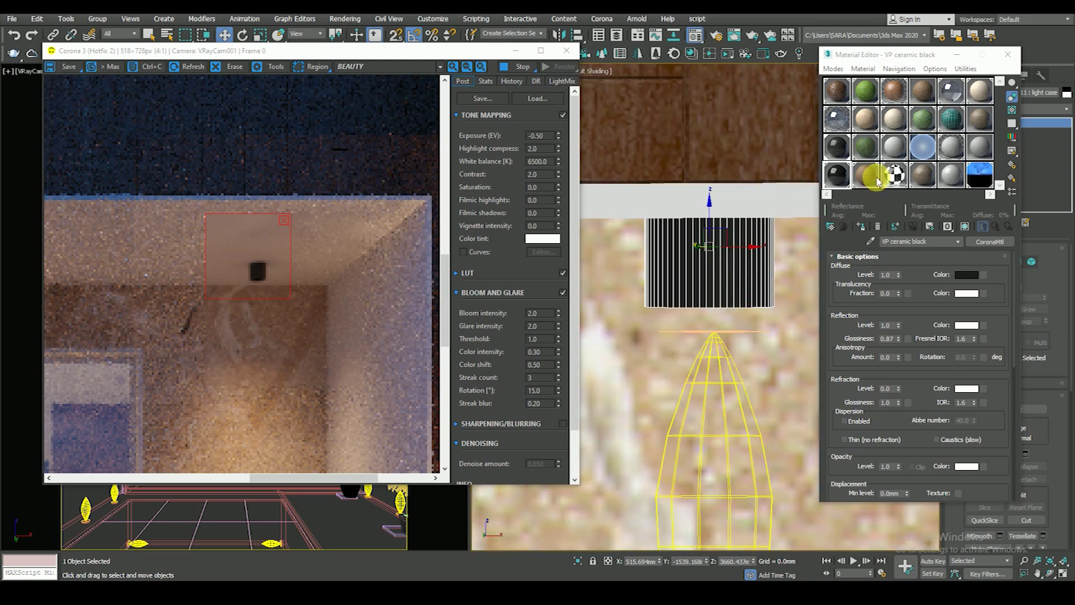
{"action": "left_click", "coordinate": [839, 147]}
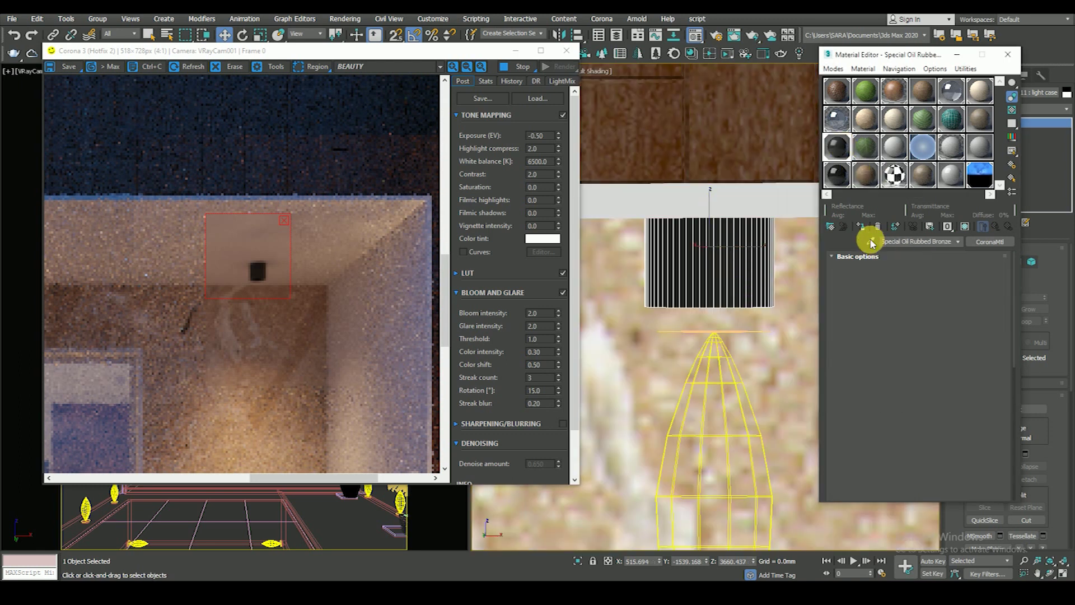
{"action": "left_click", "coordinate": [871, 242]}
{"action": "left_click", "coordinate": [837, 164]}
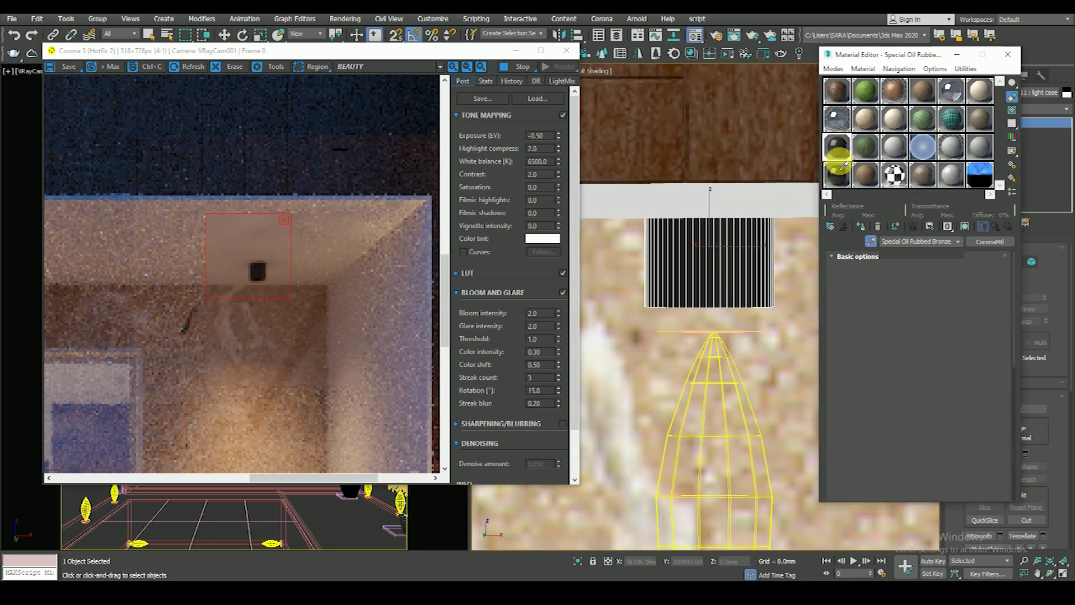
{"action": "left_click", "coordinate": [939, 326]}
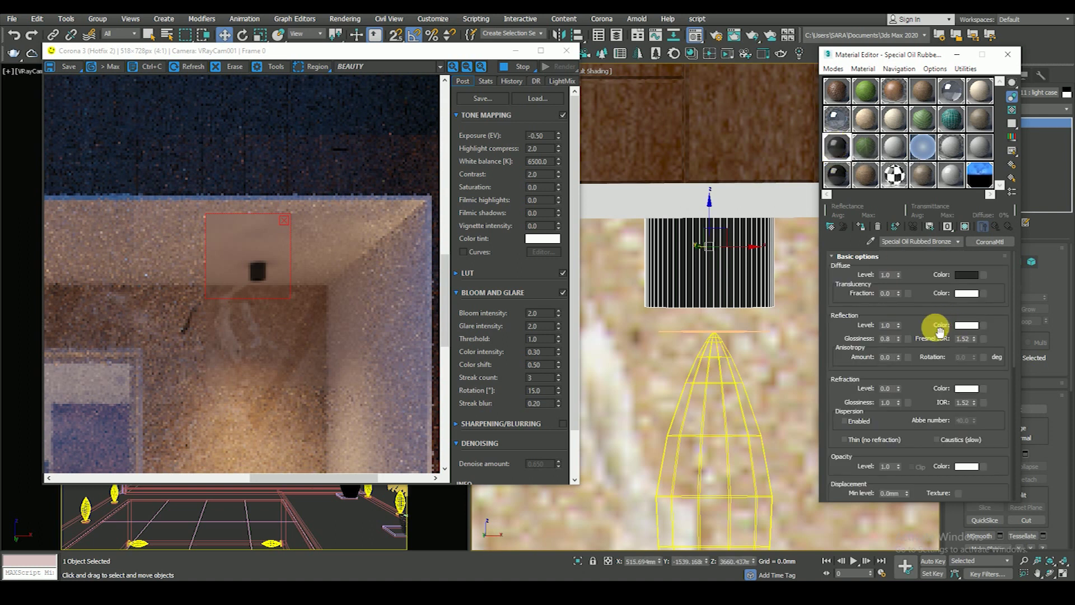
- Set the bronze Reflection Glossiness to 0.99 and Fresnel IOR to 2
{"action": "double_click", "coordinate": [891, 339]}
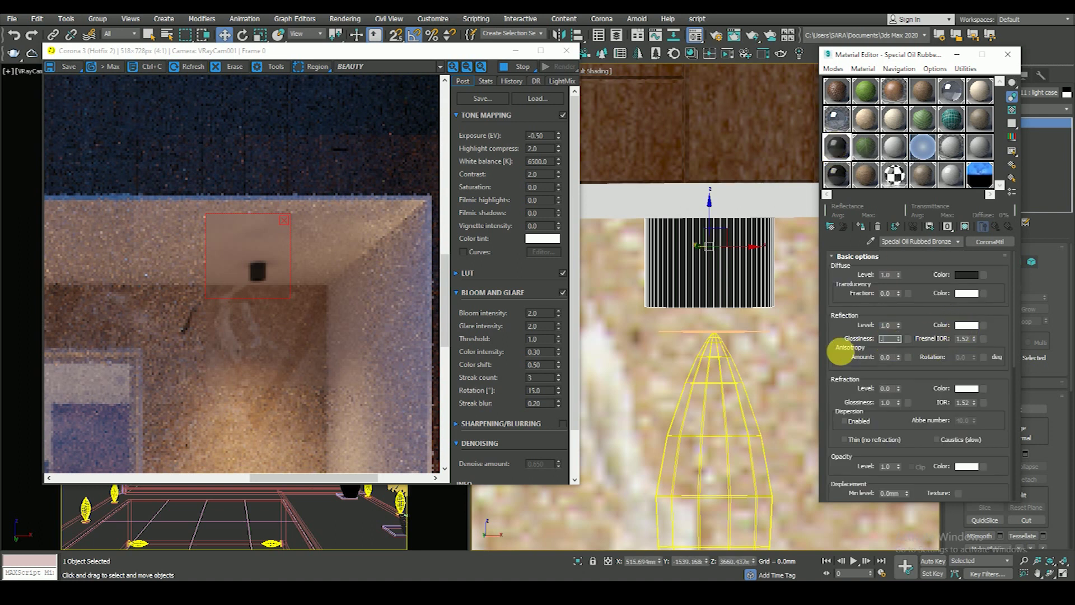
{"action": "type", "text": ".99"}
{"action": "key", "text": "Return"}
{"action": "left_click", "coordinate": [849, 359]}
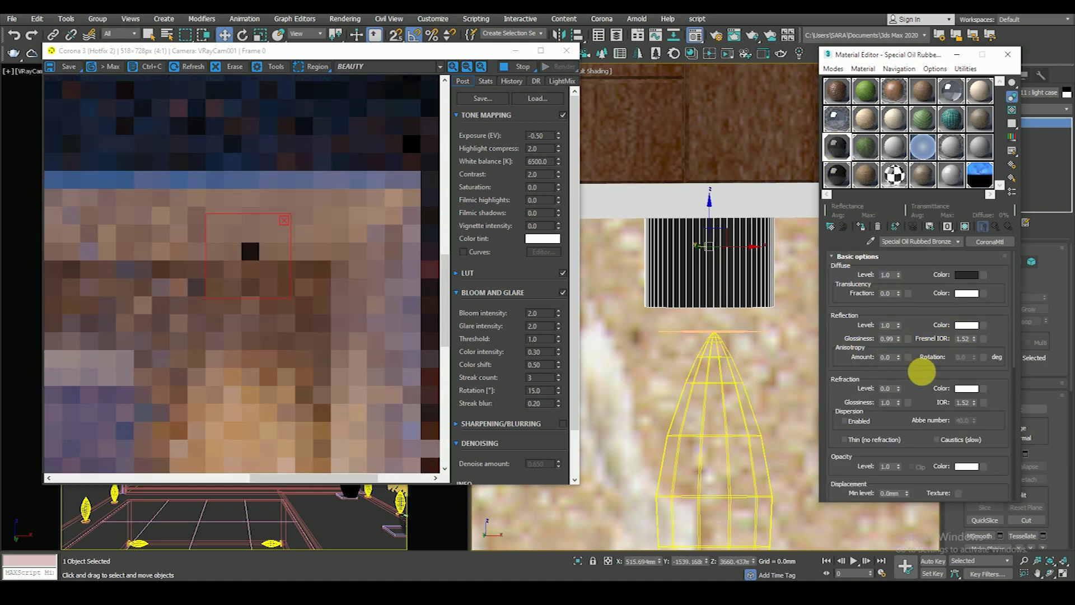
{"action": "left_click", "coordinate": [968, 327]}
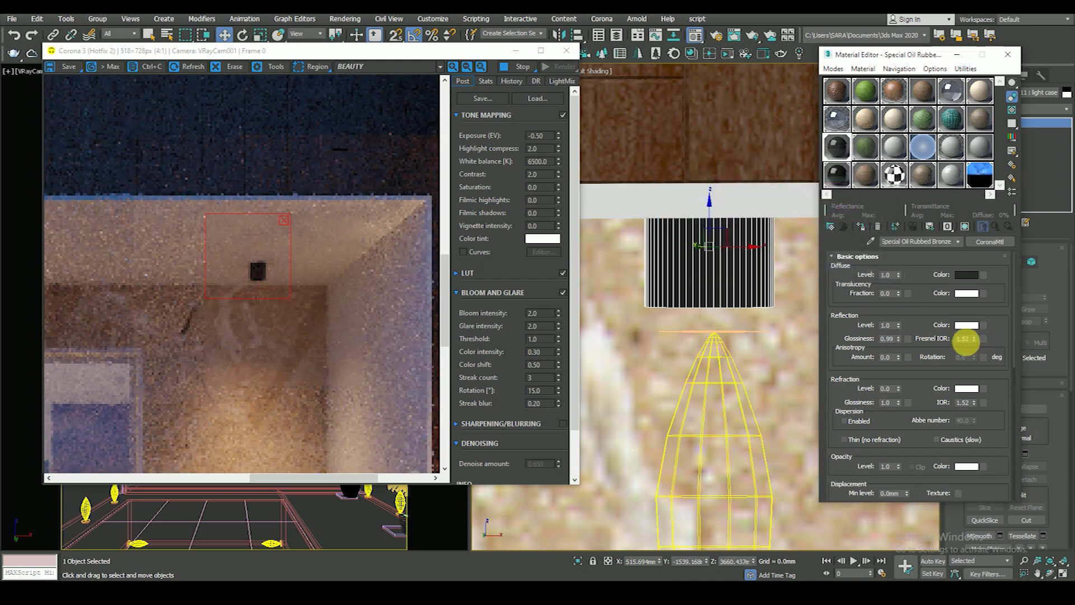
{"action": "type", "text": "2"}
{"action": "key", "text": "Return"}
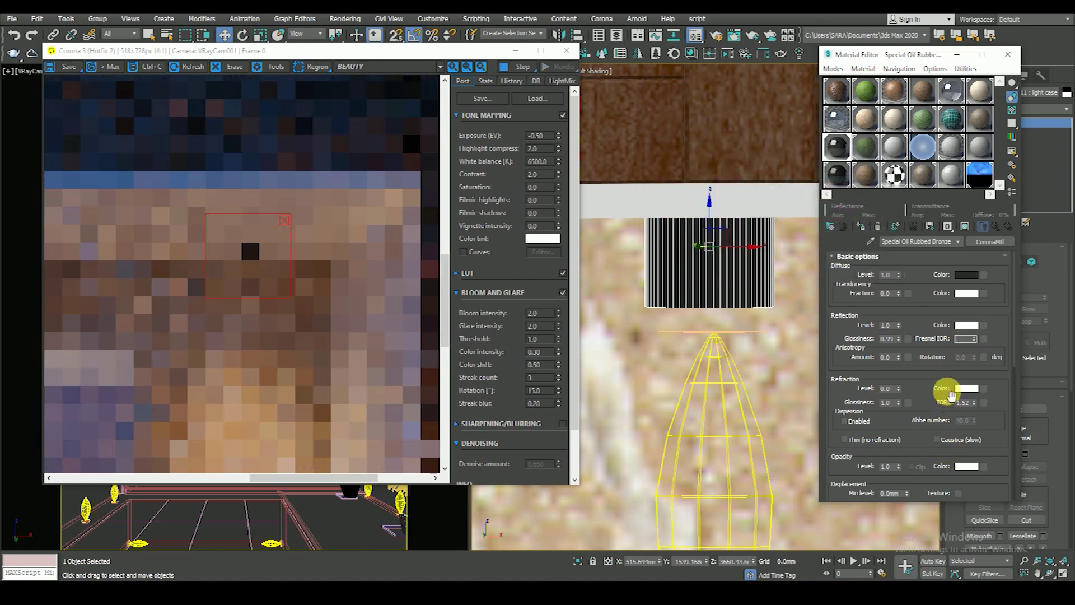
- Set the VP ceramic black material's Fresnel IOR to 2.0
{"action": "left_click", "coordinate": [844, 185]}
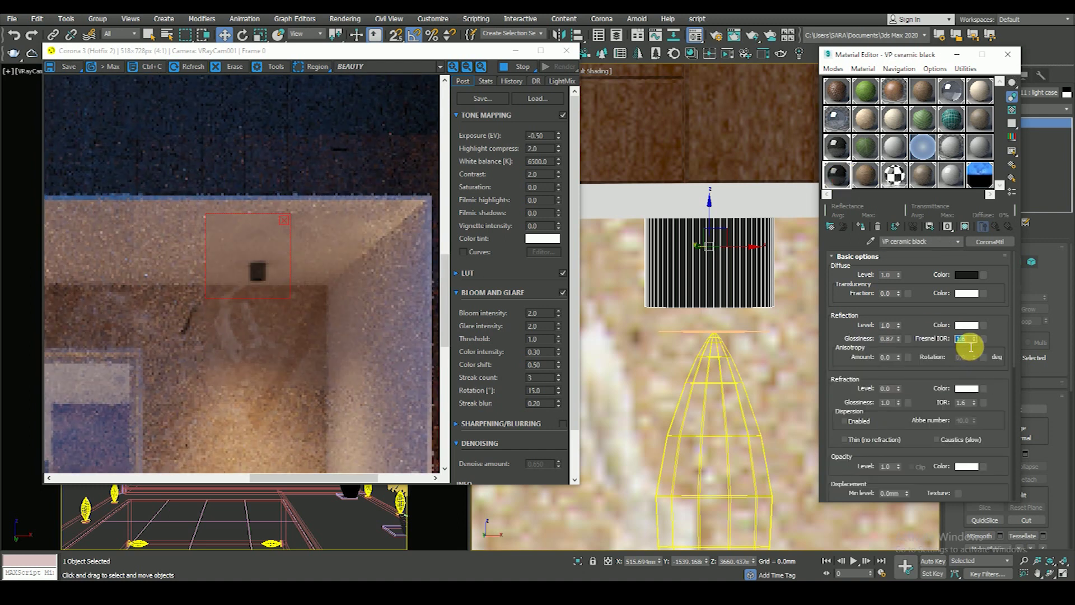
{"action": "type", "text": "2"}
{"action": "key", "text": "Return"}
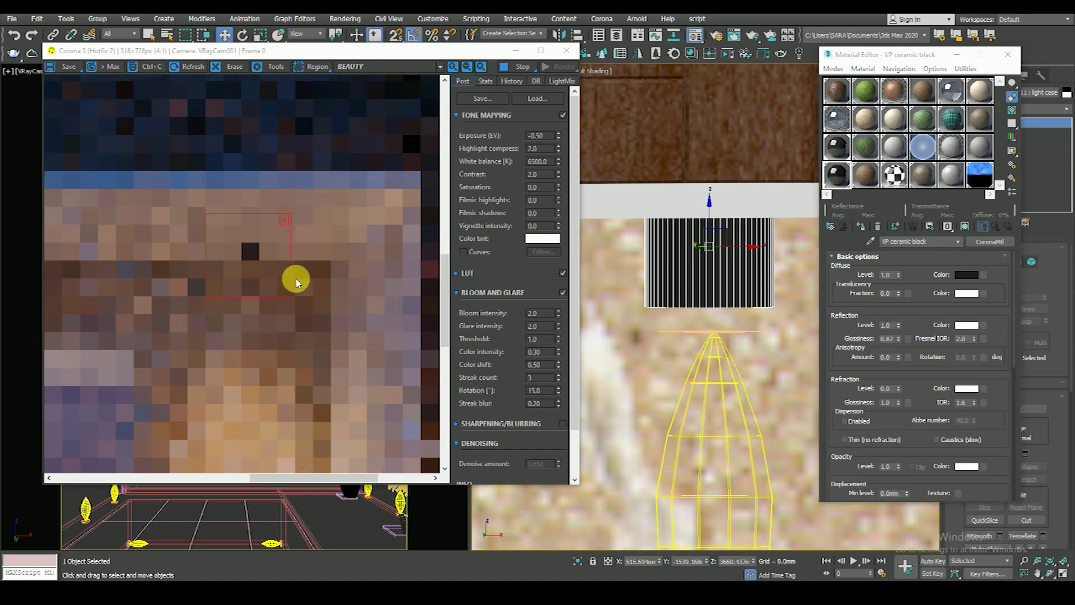
- Zoom in and out of the Corona frame buffer to inspect the render
{"action": "scroll", "coordinate": [297, 254], "scroll_direction": "down", "scroll_amount": 2}
{"action": "scroll", "coordinate": [339, 443], "scroll_direction": "up", "scroll_amount": 1}
{"action": "scroll", "coordinate": [343, 392], "scroll_direction": "up", "scroll_amount": 1}
{"action": "scroll", "coordinate": [344, 387], "scroll_direction": "down", "scroll_amount": 1}
{"action": "scroll", "coordinate": [345, 388], "scroll_direction": "up", "scroll_amount": 1}
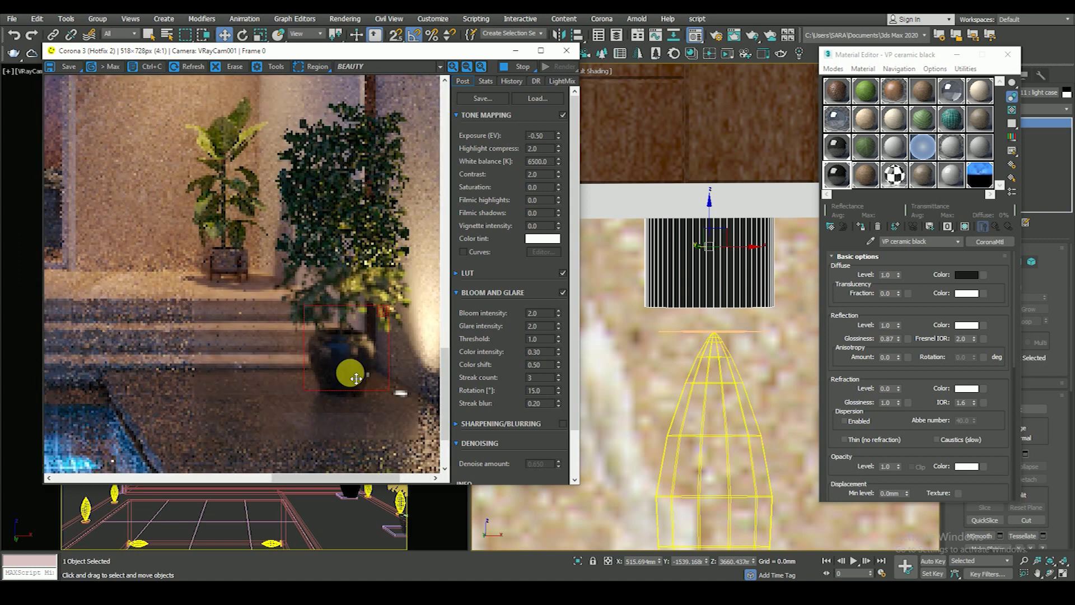
{"action": "scroll", "coordinate": [357, 378], "scroll_direction": "down", "scroll_amount": 2}
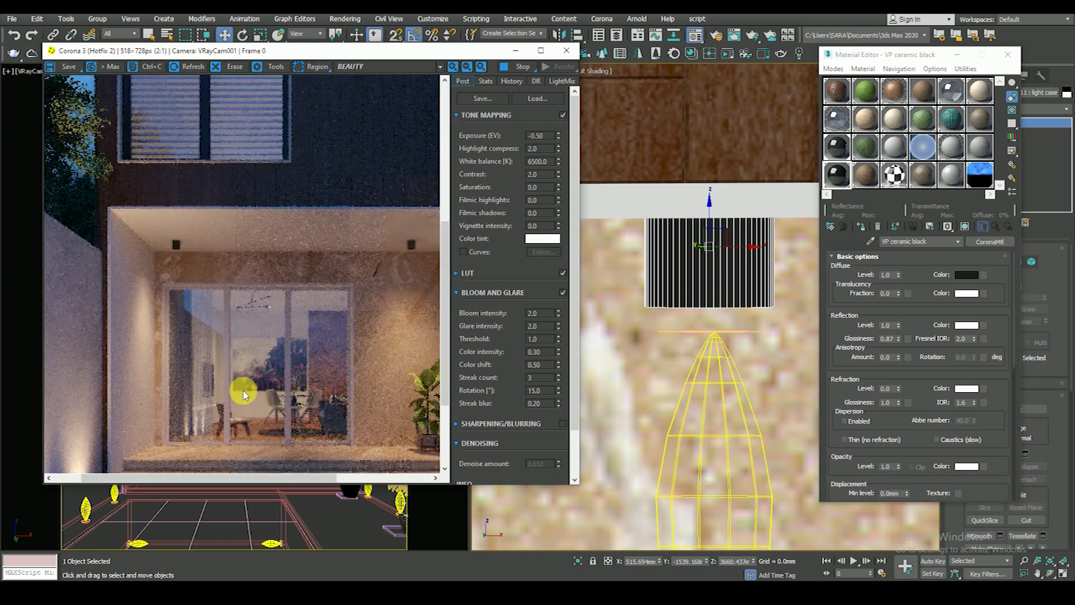
{"action": "scroll", "coordinate": [719, 319], "scroll_direction": "down", "scroll_amount": 2}
{"action": "scroll", "coordinate": [750, 250], "scroll_direction": "down", "scroll_amount": 2}
{"action": "scroll", "coordinate": [728, 263], "scroll_direction": "down", "scroll_amount": 2}
{"action": "scroll", "coordinate": [710, 274], "scroll_direction": "down", "scroll_amount": 3}
- Select the pendant chandelier group and isolate it with Alt+Q
{"action": "mouse_move", "coordinate": [709, 274]}
{"action": "middle_mouse_down", "text": "alt"}
{"action": "mouse_move", "coordinate": [689, 263]}
{"action": "mouse_move", "coordinate": [695, 253]}
{"action": "middle_mouse_up", "text": "alt"}
{"action": "scroll", "coordinate": [696, 253], "scroll_direction": "up", "scroll_amount": 5}
{"action": "scroll", "coordinate": [696, 254], "scroll_direction": "up", "scroll_amount": 3}
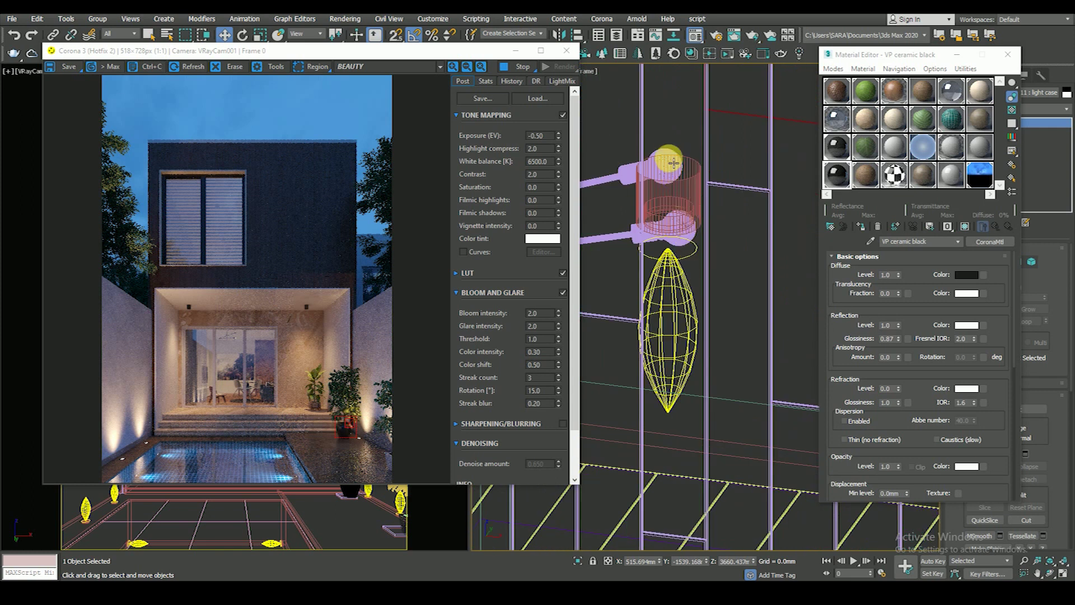
{"action": "scroll", "coordinate": [672, 153], "scroll_direction": "down", "scroll_amount": 3}
{"action": "scroll", "coordinate": [683, 207], "scroll_direction": "down", "scroll_amount": 3}
{"action": "scroll", "coordinate": [696, 262], "scroll_direction": "down", "scroll_amount": 2}
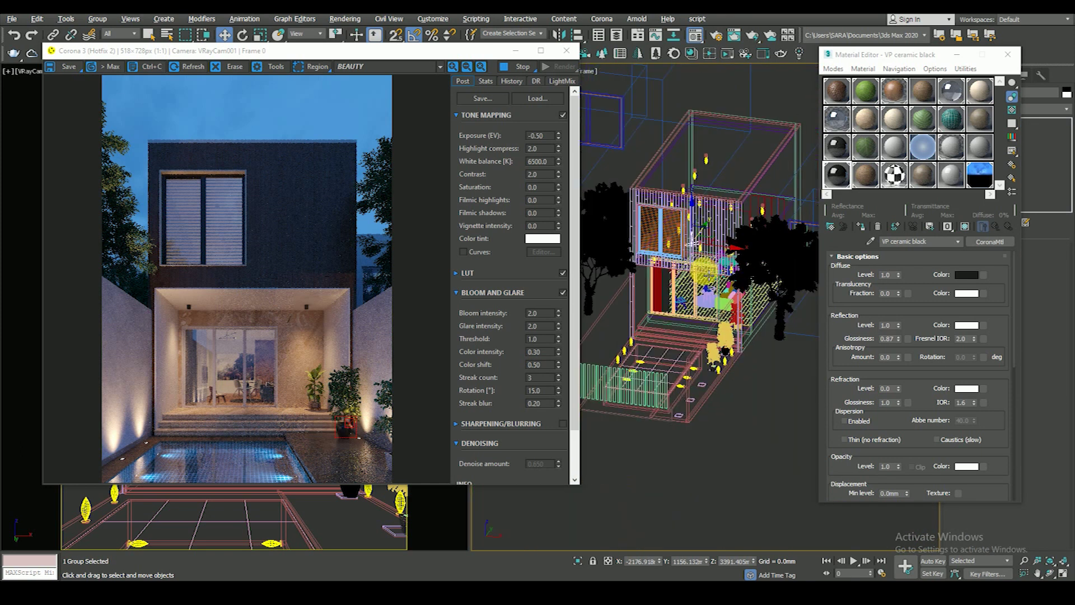
{"action": "left_click", "coordinate": [696, 263]}
{"action": "key", "text": "alt+q"}
- Draw a Corona render region over the glass doors and close the frame buffer
{"action": "scroll", "coordinate": [697, 262], "scroll_direction": "down", "scroll_amount": 3}
{"action": "middle_click_drag", "start_coordinate": [699, 360], "coordinate": [322, 351], "text": "alt"}
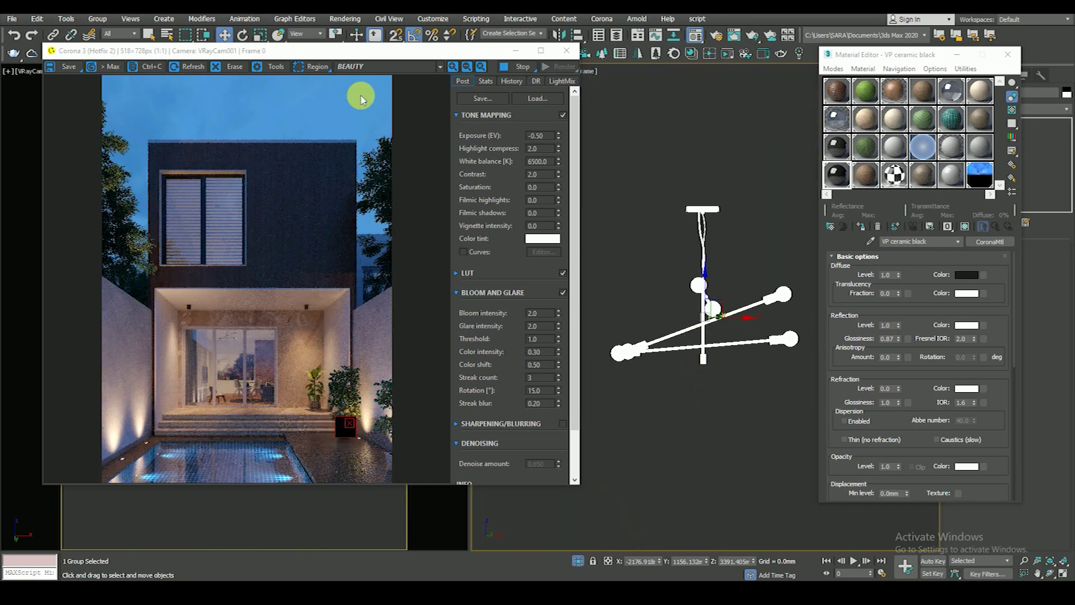
{"action": "left_click", "coordinate": [318, 68]}
{"action": "left_click_drag", "start_coordinate": [183, 294], "coordinate": [259, 369]}
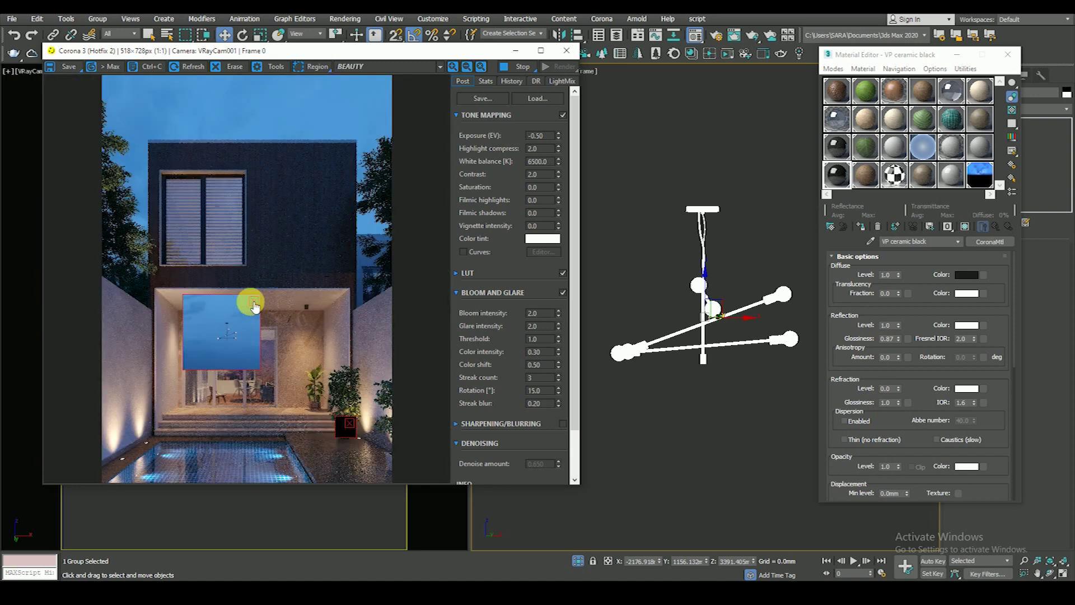
{"action": "left_click", "coordinate": [567, 50]}
- Clear the selection, maximize the shaded viewport, and close the Material Editor
{"action": "left_click", "coordinate": [688, 374]}
{"action": "left_click", "coordinate": [723, 412]}
{"action": "key", "text": "alt+w"}
{"action": "scroll", "coordinate": [597, 312], "scroll_direction": "up", "scroll_amount": 8}
{"action": "key", "text": "F3"}
{"action": "left_click", "coordinate": [1008, 54]}
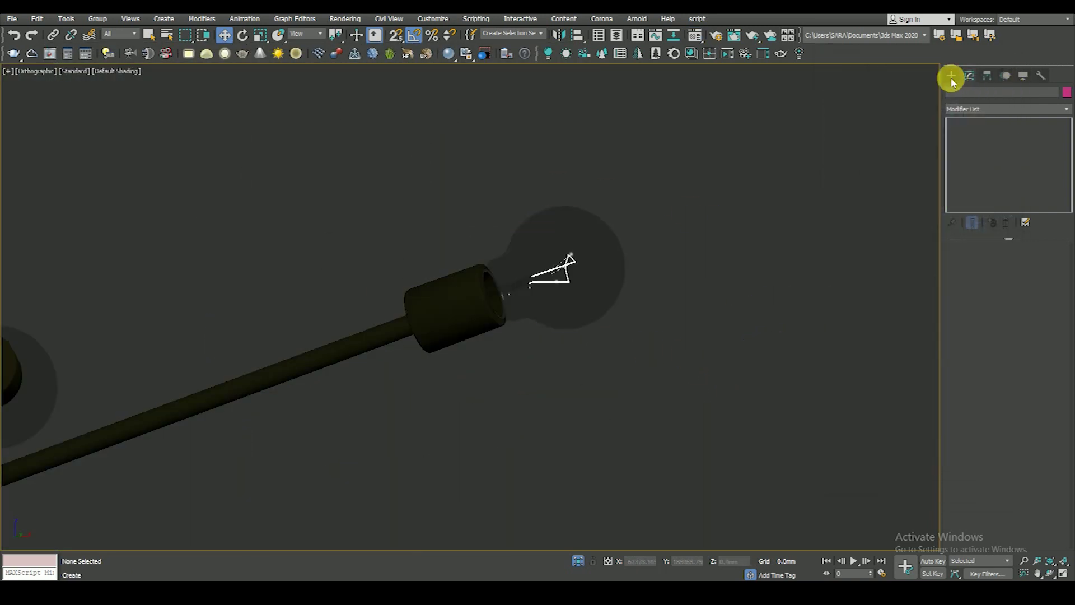
- Draw a sphere-shaped CoronaLight at the chandelier bulb in Top view
{"action": "left_click", "coordinate": [951, 75]}
{"action": "left_click", "coordinate": [989, 143]}
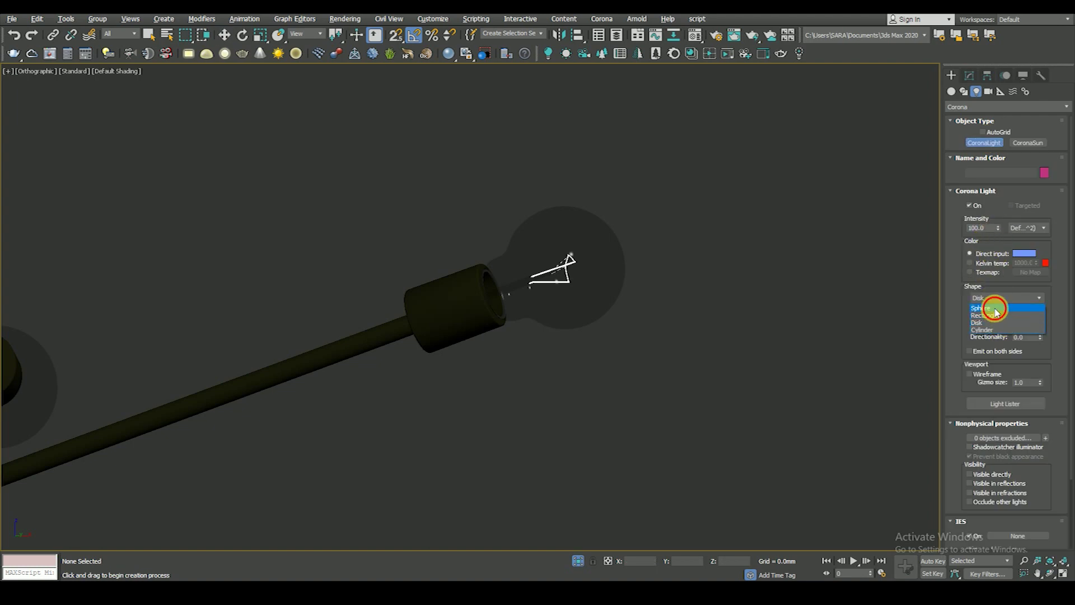
{"action": "left_click", "coordinate": [996, 308]}
{"action": "key", "text": "t"}
{"action": "scroll", "coordinate": [644, 291], "scroll_direction": "up", "scroll_amount": 5}
{"action": "scroll", "coordinate": [672, 264], "scroll_direction": "up", "scroll_amount": 3}
{"action": "left_click_drag", "start_coordinate": [683, 302], "coordinate": [710, 361]}
- Raise the sphere light in Front view up into the chandelier bulb
{"action": "key", "text": "w"}
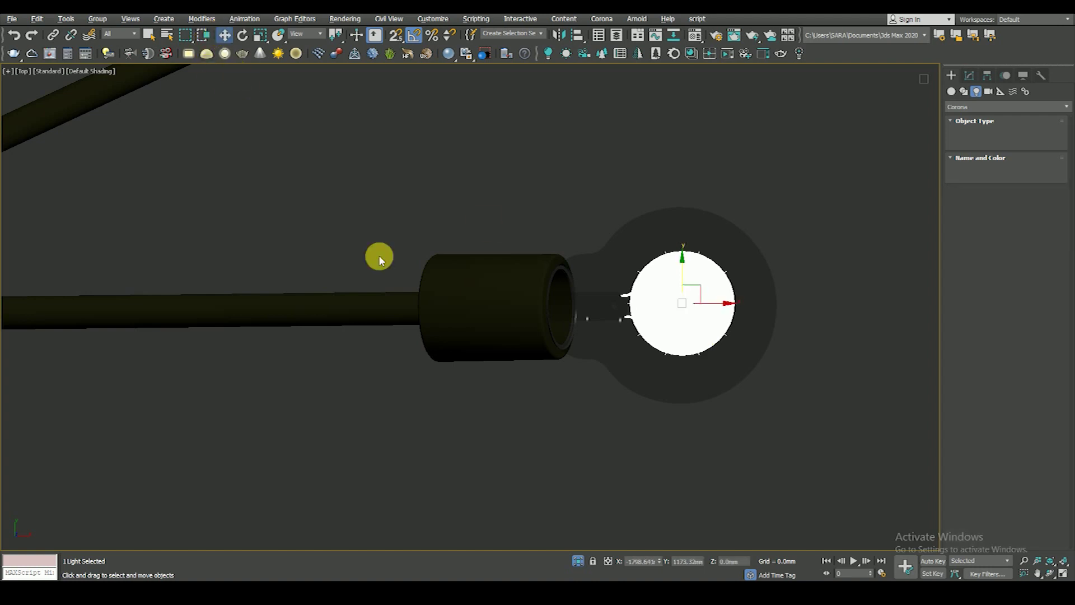
{"action": "key", "text": "f"}
{"action": "scroll", "coordinate": [638, 347], "scroll_direction": "down", "scroll_amount": 5}
{"action": "mouse_move", "coordinate": [628, 386]}
{"action": "left_mouse_down"}
{"action": "mouse_move", "coordinate": [621, 276]}
{"action": "mouse_move", "coordinate": [615, 451]}
{"action": "left_mouse_up"}
{"action": "scroll", "coordinate": [616, 246], "scroll_direction": "up", "scroll_amount": 4}
{"action": "key", "text": "F3"}
{"action": "scroll", "coordinate": [636, 413], "scroll_direction": "up", "scroll_amount": 5}
{"action": "scroll", "coordinate": [634, 416], "scroll_direction": "down", "scroll_amount": 5}
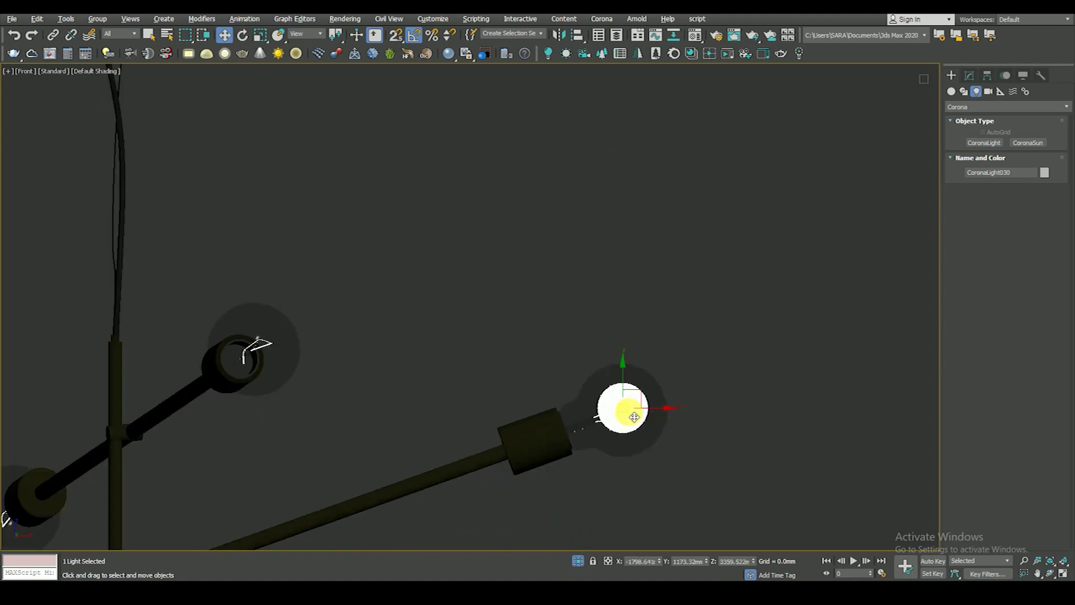
{"action": "scroll", "coordinate": [635, 400], "scroll_direction": "down", "scroll_amount": 3}
{"action": "scroll", "coordinate": [642, 384], "scroll_direction": "down", "scroll_amount": 2}
- Check the light's placement in Perspective, then return to a wireframe Top view
{"action": "key", "text": "p"}
{"action": "key", "text": "z"}
{"action": "mouse_move", "coordinate": [649, 385]}
{"action": "middle_mouse_down", "text": "alt"}
{"action": "mouse_move", "coordinate": [541, 399]}
{"action": "mouse_move", "coordinate": [636, 413]}
{"action": "middle_mouse_up", "text": "alt"}
{"action": "key", "text": "t"}
{"action": "scroll", "coordinate": [644, 372], "scroll_direction": "down", "scroll_amount": 3}
{"action": "key", "text": "F3"}
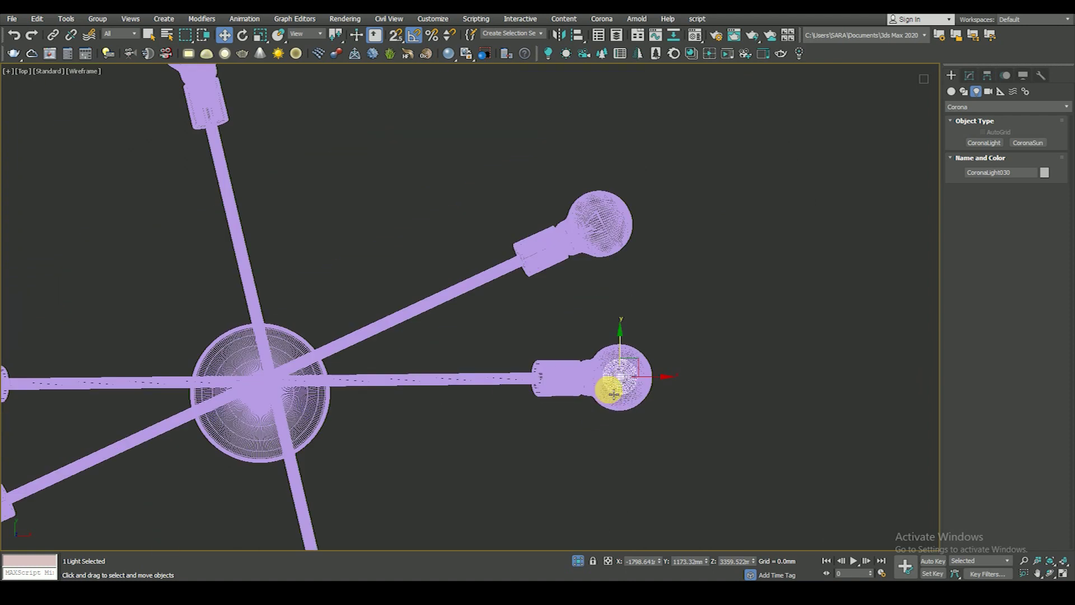
- Copy the sphere light and move the copy into the lower-right bulb
{"action": "scroll", "coordinate": [614, 394], "scroll_direction": "up", "scroll_amount": 3}
{"action": "left_click_drag", "start_coordinate": [660, 413], "coordinate": [619, 105], "text": "shift"}
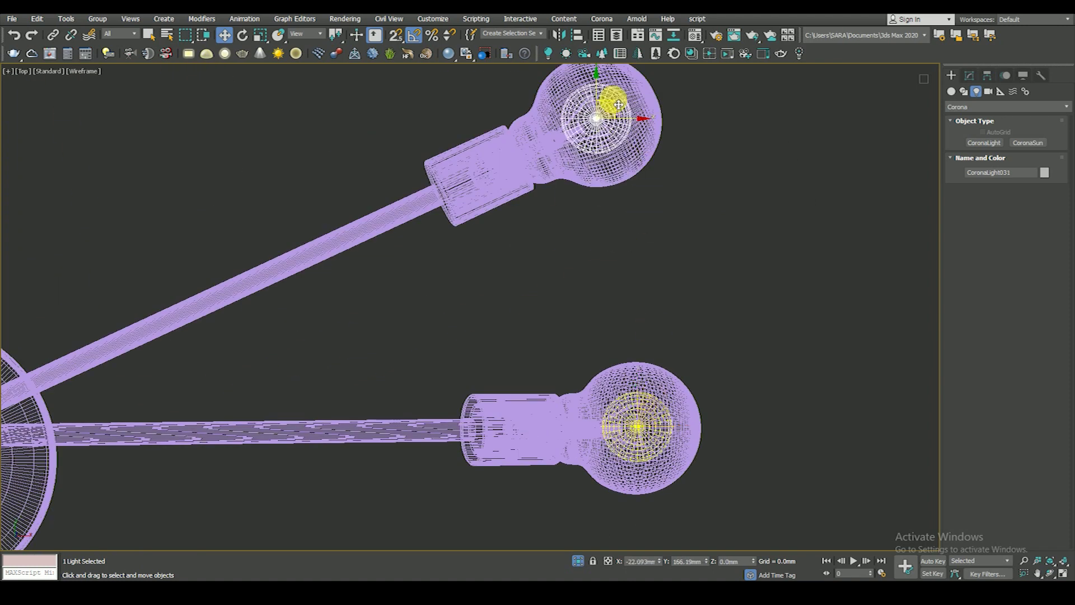
{"action": "left_click", "coordinate": [546, 346]}
{"action": "scroll", "coordinate": [631, 343], "scroll_direction": "down", "scroll_amount": 3}
{"action": "middle_click_drag", "start_coordinate": [631, 343], "coordinate": [590, 276], "text": "alt"}
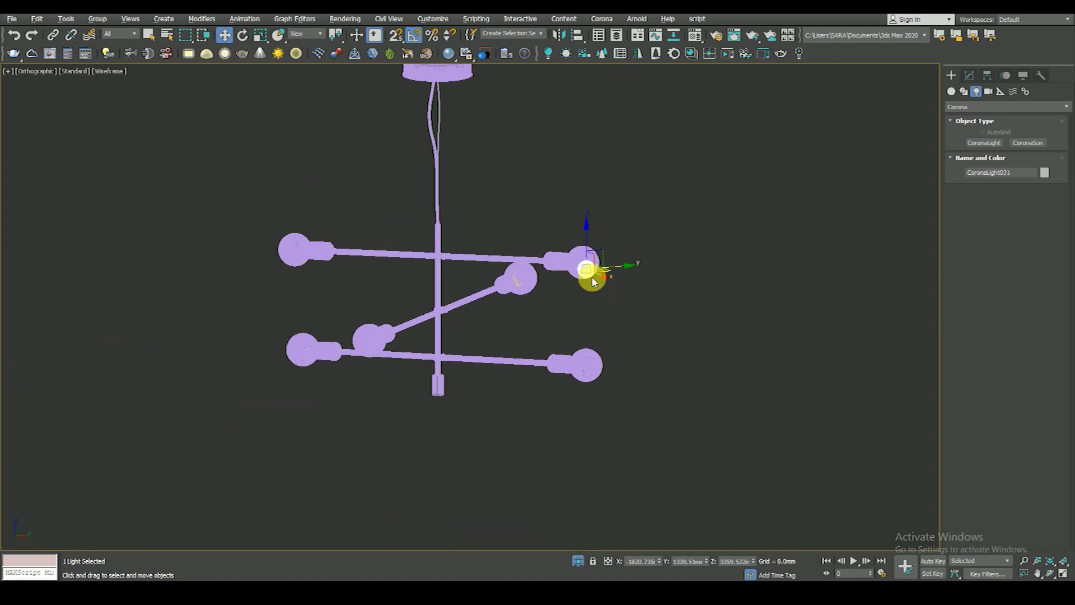
{"action": "scroll", "coordinate": [590, 276], "scroll_direction": "up", "scroll_amount": 2}
{"action": "key", "text": "F3"}
{"action": "left_click_drag", "start_coordinate": [583, 243], "coordinate": [590, 358]}
{"action": "scroll", "coordinate": [591, 358], "scroll_direction": "up", "scroll_amount": 5}
{"action": "key", "text": "F4"}
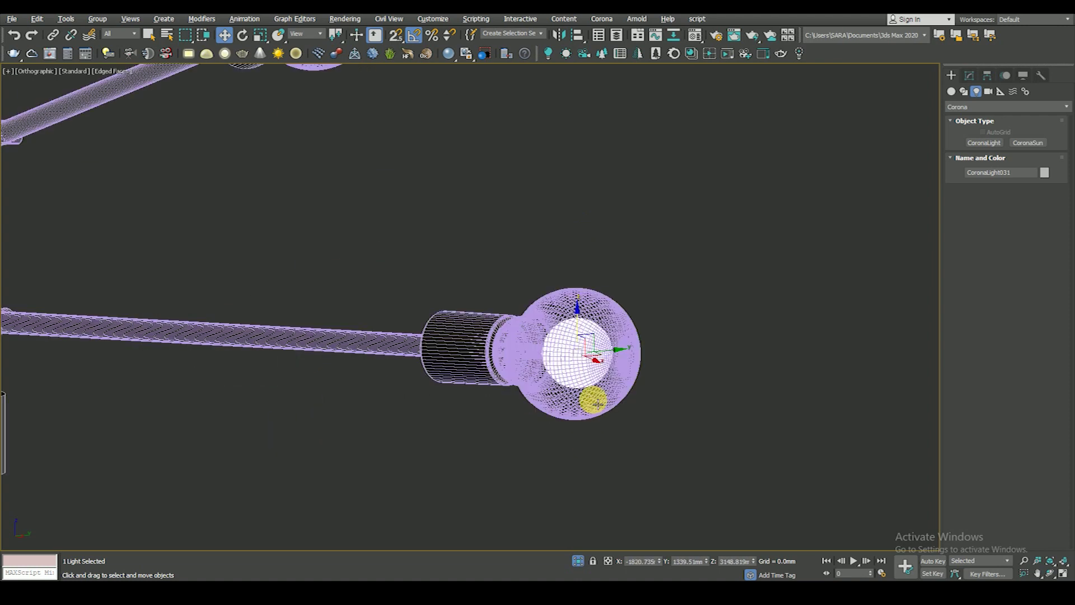
{"action": "middle_click_drag", "start_coordinate": [596, 420], "coordinate": [560, 425], "text": "alt"}
{"action": "scroll", "coordinate": [561, 426], "scroll_direction": "down", "scroll_amount": 3}
- Copy the light onto the top bulb and raise it into the glass
{"action": "key", "text": "t"}
{"action": "scroll", "coordinate": [624, 439], "scroll_direction": "down", "scroll_amount": 5}
{"action": "left_click_drag", "start_coordinate": [648, 422], "coordinate": [438, 326], "text": "shift"}
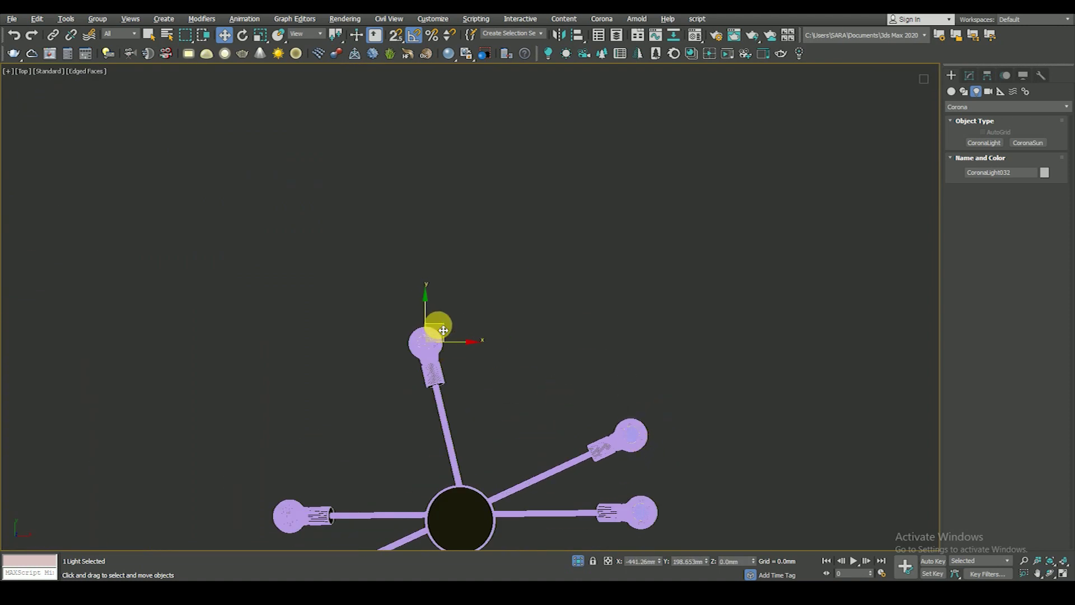
{"action": "left_click", "coordinate": [538, 344]}
{"action": "middle_click_drag", "start_coordinate": [527, 346], "coordinate": [372, 298], "text": "alt"}
{"action": "scroll", "coordinate": [425, 336], "scroll_direction": "up", "scroll_amount": 3}
{"action": "left_click_drag", "start_coordinate": [420, 322], "coordinate": [420, 235]}
{"action": "scroll", "coordinate": [421, 234], "scroll_direction": "up", "scroll_amount": 5}
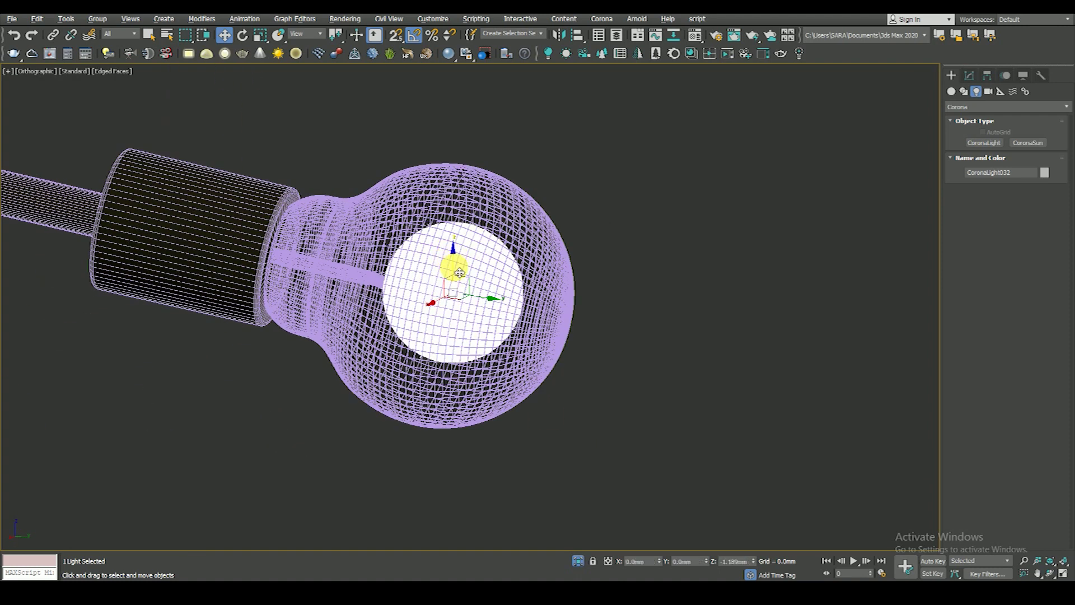
{"action": "scroll", "coordinate": [488, 302], "scroll_direction": "down", "scroll_amount": 5}
{"action": "middle_click_drag", "start_coordinate": [517, 344], "coordinate": [495, 355], "text": "alt"}
- In wireframe Top view, place a light at the left bulb and paste a copy
{"action": "key", "text": "t"}
{"action": "key", "text": "z"}
{"action": "scroll", "coordinate": [604, 249], "scroll_direction": "down", "scroll_amount": 10}
{"action": "scroll", "coordinate": [560, 249], "scroll_direction": "down", "scroll_amount": 2}
{"action": "scroll", "coordinate": [554, 447], "scroll_direction": "up", "scroll_amount": 5}
{"action": "key", "text": "F3"}
{"action": "scroll", "coordinate": [569, 462], "scroll_direction": "up", "scroll_amount": 5}
{"action": "scroll", "coordinate": [522, 227], "scroll_direction": "down", "scroll_amount": 8}
{"action": "scroll", "coordinate": [533, 210], "scroll_direction": "up", "scroll_amount": 2}
{"action": "scroll", "coordinate": [508, 173], "scroll_direction": "down", "scroll_amount": 2}
{"action": "left_click", "coordinate": [375, 344]}
{"action": "left_click_drag", "start_coordinate": [402, 334], "coordinate": [382, 343]}
{"action": "key", "text": "ctrl+v"}
{"action": "left_click", "coordinate": [526, 342]}
- Lower the pasted light into the lower-left bulb and check it shaded
{"action": "mouse_move", "coordinate": [521, 346]}
{"action": "middle_mouse_down", "text": "alt"}
{"action": "mouse_move", "coordinate": [491, 353]}
{"action": "mouse_move", "coordinate": [503, 262]}
{"action": "middle_mouse_up", "text": "alt"}
{"action": "scroll", "coordinate": [469, 330], "scroll_direction": "up", "scroll_amount": 3}
{"action": "left_click_drag", "start_coordinate": [448, 280], "coordinate": [453, 442]}
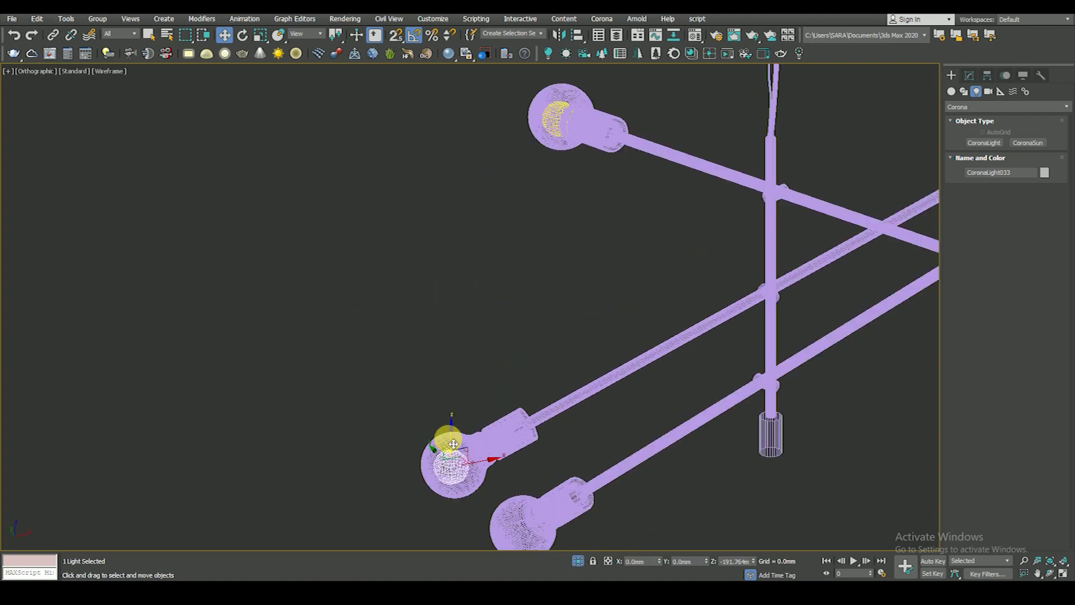
{"action": "scroll", "coordinate": [454, 444], "scroll_direction": "up", "scroll_amount": 2}
{"action": "key", "text": "F3"}
{"action": "scroll", "coordinate": [448, 426], "scroll_direction": "down", "scroll_amount": 5}
{"action": "mouse_move", "coordinate": [510, 352]}
{"action": "middle_mouse_down", "text": "alt"}
{"action": "mouse_move", "coordinate": [568, 330]}
{"action": "mouse_move", "coordinate": [436, 279]}
{"action": "middle_mouse_up", "text": "alt"}
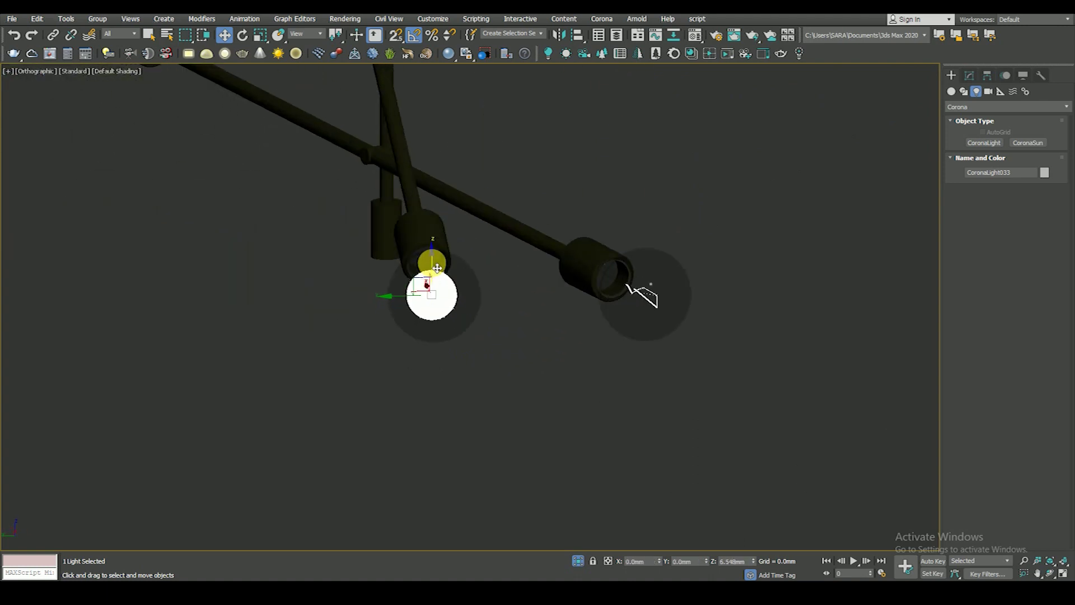
{"action": "mouse_move", "coordinate": [434, 327]}
{"action": "middle_mouse_down", "text": "alt"}
{"action": "mouse_move", "coordinate": [398, 279]}
{"action": "mouse_move", "coordinate": [480, 358]}
{"action": "middle_mouse_up", "text": "alt"}
- Copy a light down to the lower bulb and nudge it into place
{"action": "key", "text": "t"}
{"action": "scroll", "coordinate": [483, 262], "scroll_direction": "up", "scroll_amount": 5}
{"action": "scroll", "coordinate": [514, 249], "scroll_direction": "down", "scroll_amount": 8}
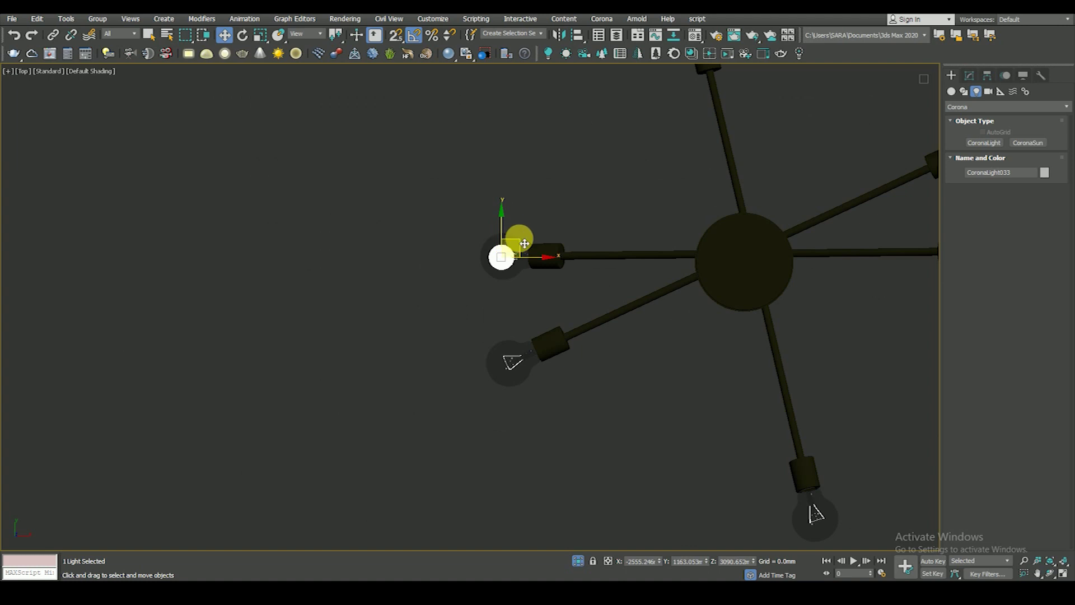
{"action": "left_click_drag", "start_coordinate": [525, 243], "coordinate": [533, 357], "text": "shift"}
{"action": "left_click", "coordinate": [529, 343]}
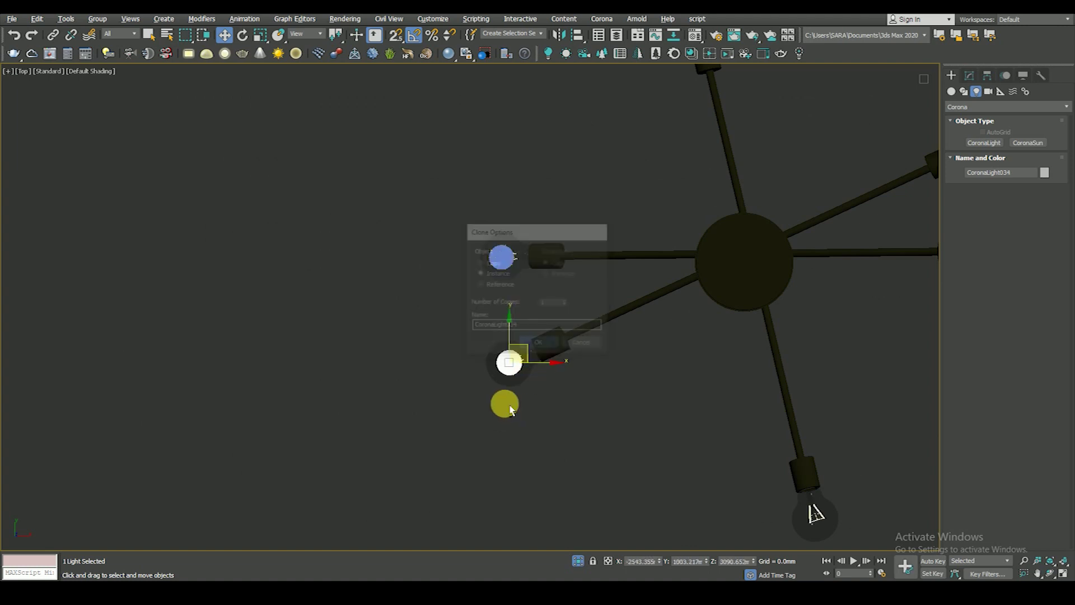
{"action": "middle_click_drag", "start_coordinate": [529, 344], "coordinate": [831, 209], "text": "alt"}
{"action": "scroll", "coordinate": [498, 325], "scroll_direction": "up", "scroll_amount": 5}
{"action": "left_click_drag", "start_coordinate": [498, 326], "coordinate": [496, 352]}
{"action": "mouse_move", "coordinate": [495, 351]}
{"action": "middle_mouse_down", "text": "alt"}
{"action": "mouse_move", "coordinate": [521, 377]}
{"action": "mouse_move", "coordinate": [559, 387]}
{"action": "middle_mouse_up", "text": "alt"}
{"action": "scroll", "coordinate": [560, 386], "scroll_direction": "down", "scroll_amount": 5}
{"action": "scroll", "coordinate": [526, 394], "scroll_direction": "down", "scroll_amount": 3}
- Copy a light toward the arm end and raise it to the arm's bulb
{"action": "key", "text": "t"}
{"action": "scroll", "coordinate": [523, 431], "scroll_direction": "down", "scroll_amount": 4}
{"action": "left_click_drag", "start_coordinate": [533, 413], "coordinate": [654, 466], "text": "shift"}
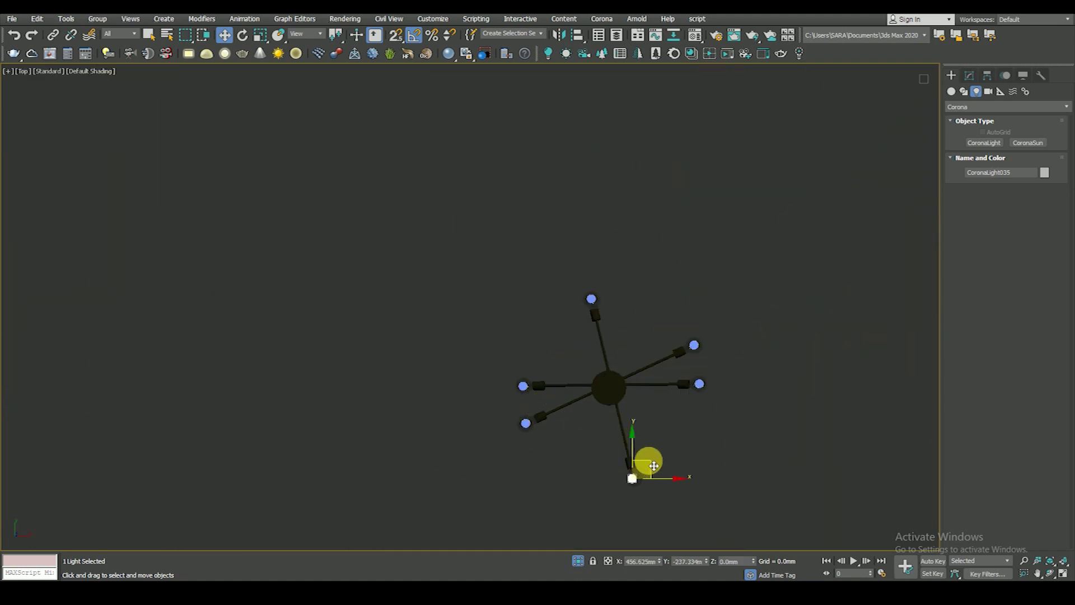
{"action": "left_click", "coordinate": [521, 344]}
{"action": "middle_click_drag", "start_coordinate": [588, 461], "coordinate": [504, 396]}
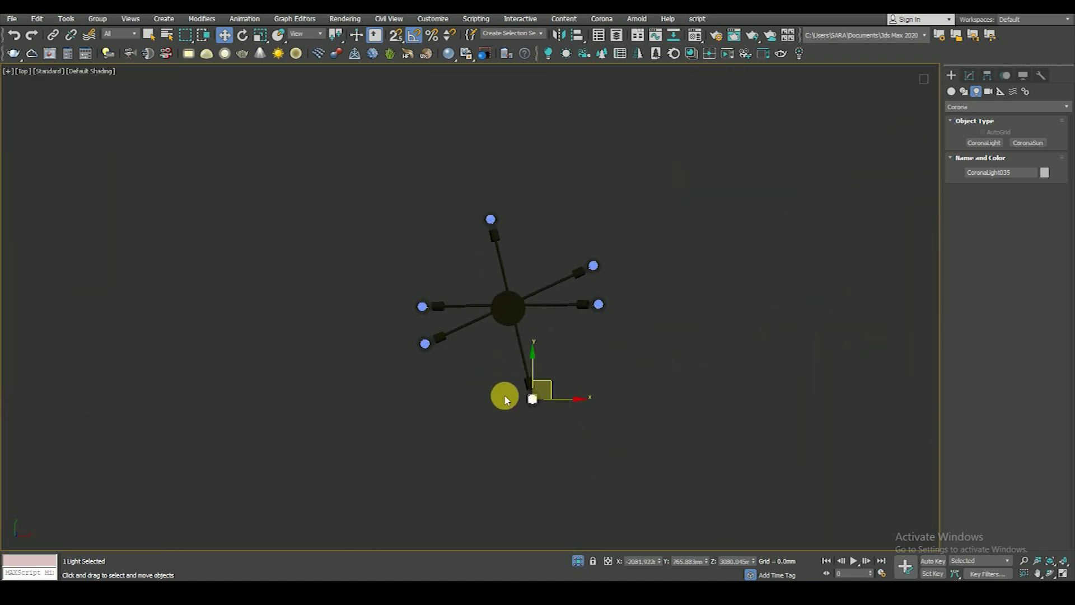
{"action": "scroll", "coordinate": [610, 394], "scroll_direction": "up", "scroll_amount": 10}
{"action": "middle_click_drag", "start_coordinate": [625, 360], "coordinate": [651, 341], "text": "alt"}
{"action": "scroll", "coordinate": [650, 341], "scroll_direction": "down", "scroll_amount": 5}
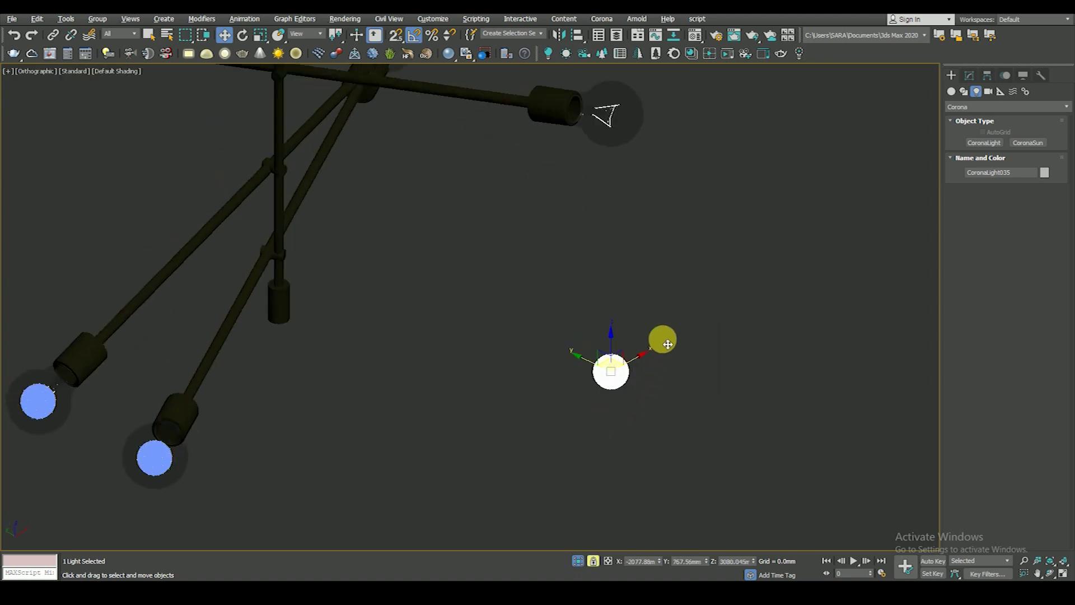
{"action": "left_click_drag", "start_coordinate": [651, 340], "coordinate": [619, 52]}
{"action": "middle_click_drag", "start_coordinate": [611, 123], "coordinate": [604, 304], "text": "alt"}
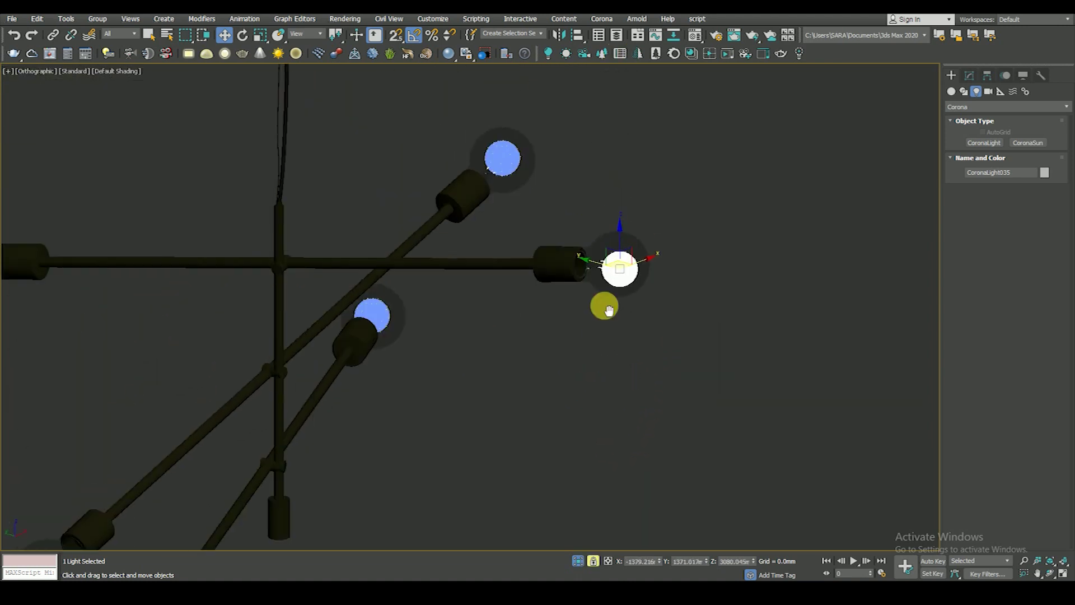
{"action": "scroll", "coordinate": [621, 269], "scroll_direction": "up", "scroll_amount": 5}
{"action": "middle_click_drag", "start_coordinate": [621, 269], "coordinate": [595, 247], "text": "alt"}
- In wireframe Top view, shift that light onto the horizontal arm's end bulb
{"action": "scroll", "coordinate": [596, 247], "scroll_direction": "down", "scroll_amount": 5}
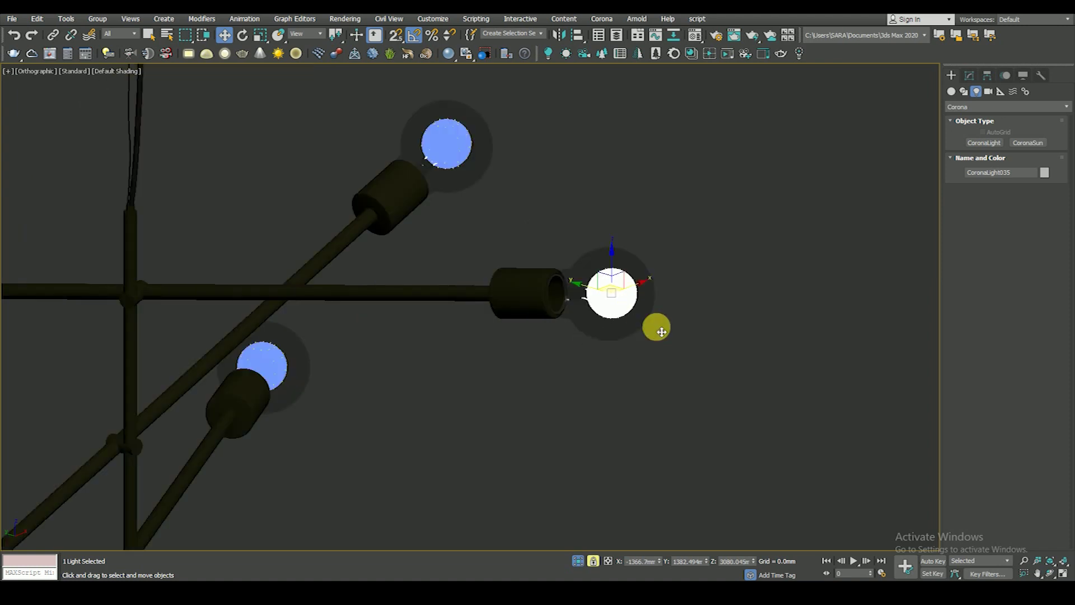
{"action": "middle_click_drag", "start_coordinate": [655, 324], "coordinate": [605, 352], "text": "alt"}
{"action": "scroll", "coordinate": [653, 336], "scroll_direction": "down", "scroll_amount": 3}
{"action": "key", "text": "t"}
{"action": "scroll", "coordinate": [641, 343], "scroll_direction": "down", "scroll_amount": 5}
{"action": "key", "text": "F3"}
{"action": "scroll", "coordinate": [660, 315], "scroll_direction": "down", "scroll_amount": 5}
{"action": "mouse_move", "coordinate": [660, 305]}
{"action": "left_mouse_down"}
{"action": "mouse_move", "coordinate": [534, 424]}
{"action": "mouse_move", "coordinate": [568, 304]}
{"action": "mouse_move", "coordinate": [548, 316]}
{"action": "left_mouse_up"}
{"action": "scroll", "coordinate": [534, 424], "scroll_direction": "up", "scroll_amount": 6}
{"action": "scroll", "coordinate": [538, 417], "scroll_direction": "up", "scroll_amount": 5}
- Verify the sphere lights sit inside the bulbs from Front and angled views
{"action": "key", "text": "f"}
{"action": "scroll", "coordinate": [571, 415], "scroll_direction": "up", "scroll_amount": 4}
{"action": "scroll", "coordinate": [571, 416], "scroll_direction": "down", "scroll_amount": 5}
{"action": "scroll", "coordinate": [571, 285], "scroll_direction": "up", "scroll_amount": 5}
{"action": "key", "text": "F3"}
{"action": "scroll", "coordinate": [561, 331], "scroll_direction": "down", "scroll_amount": 5}
{"action": "scroll", "coordinate": [561, 332], "scroll_direction": "down", "scroll_amount": 3}
{"action": "middle_click_drag", "start_coordinate": [566, 358], "coordinate": [609, 374], "text": "alt"}
{"action": "scroll", "coordinate": [533, 326], "scroll_direction": "up", "scroll_amount": 5}
{"action": "key", "text": "F3"}
{"action": "key", "text": "F3"}
{"action": "left_click", "coordinate": [969, 75]}
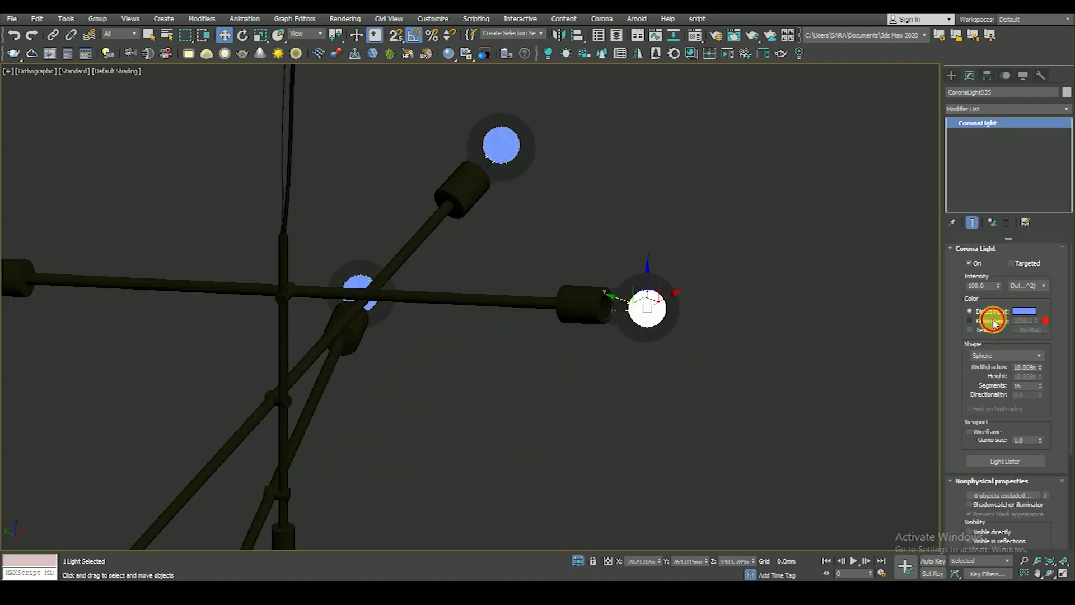
- Set the chandelier bulb light to 3500 K and intensity 200, visible directly, in reflections and refractions, occluding other lights
{"action": "left_click", "coordinate": [992, 321]}
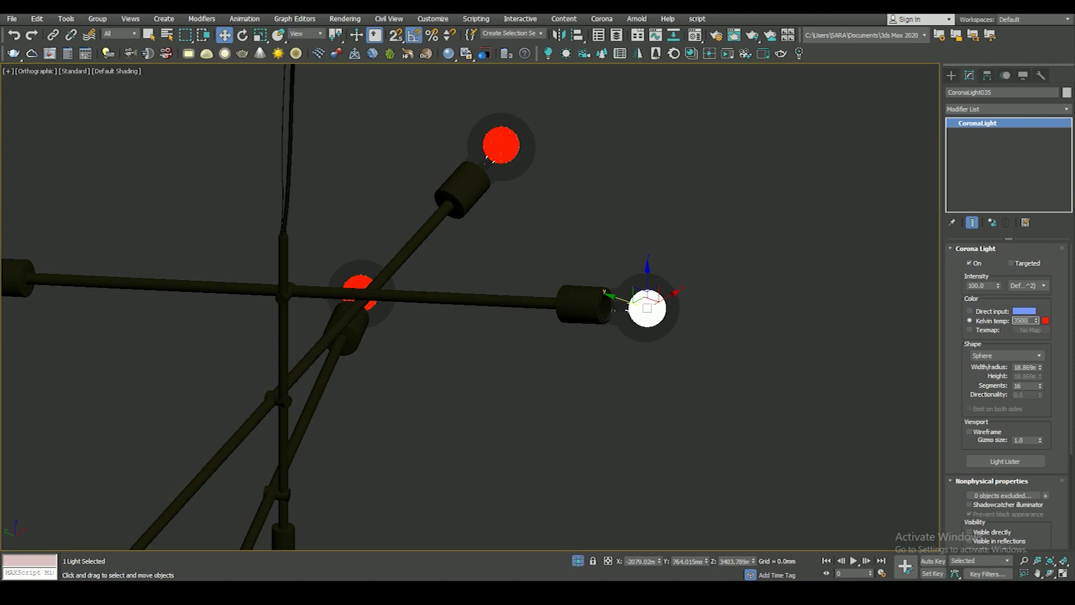
{"action": "key", "text": "Return"}
{"action": "scroll", "coordinate": [649, 311], "scroll_direction": "down", "scroll_amount": 5}
{"action": "left_click", "coordinate": [630, 305]}
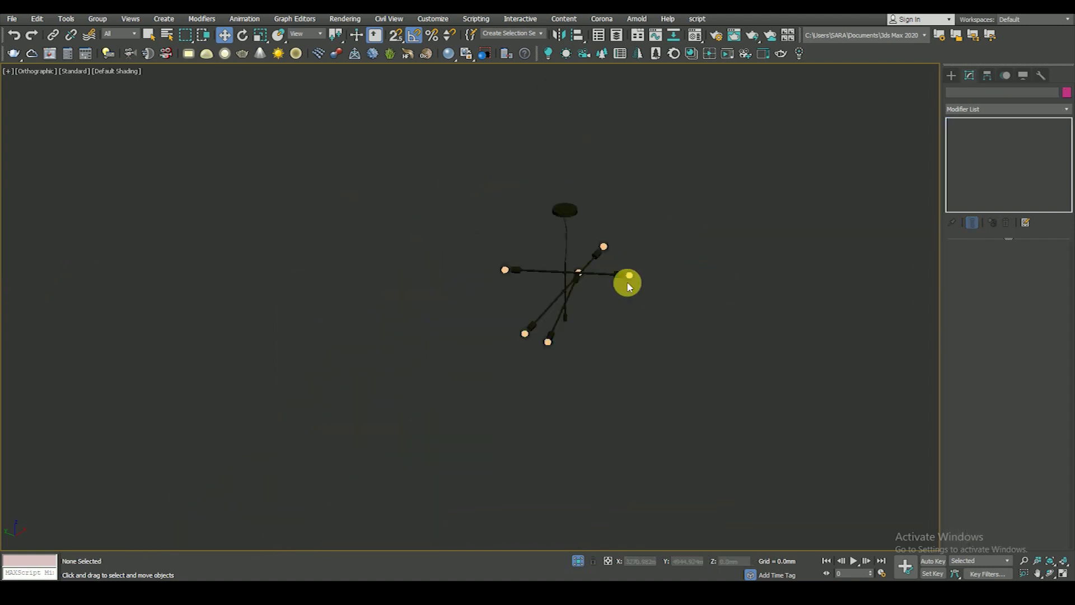
{"action": "scroll", "coordinate": [632, 304], "scroll_direction": "up", "scroll_amount": 5}
{"action": "left_click", "coordinate": [653, 323]}
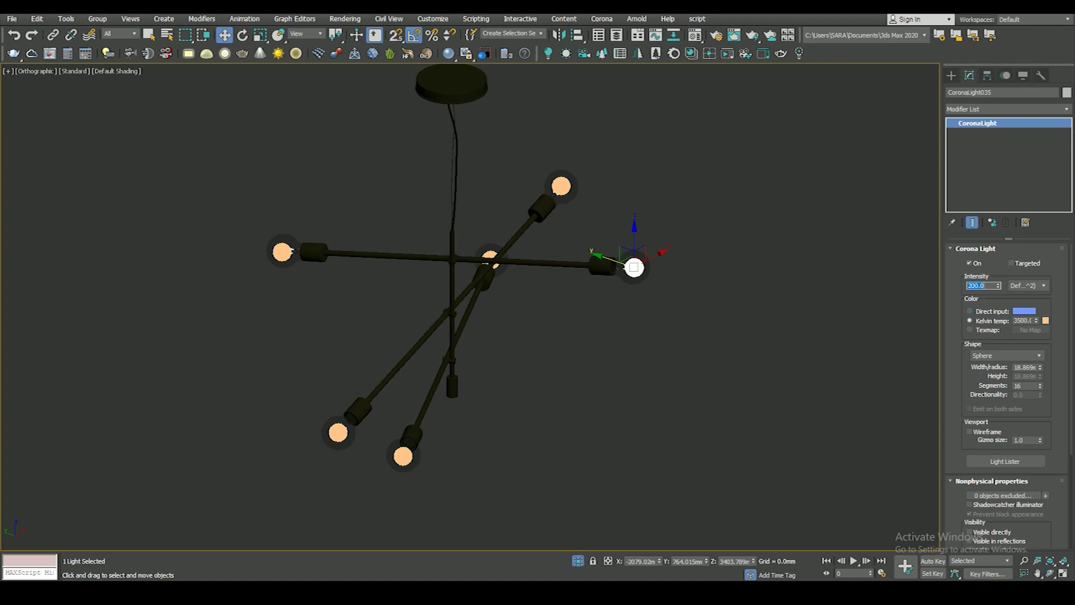
{"action": "left_click_drag", "start_coordinate": [979, 424], "coordinate": [975, 266]}
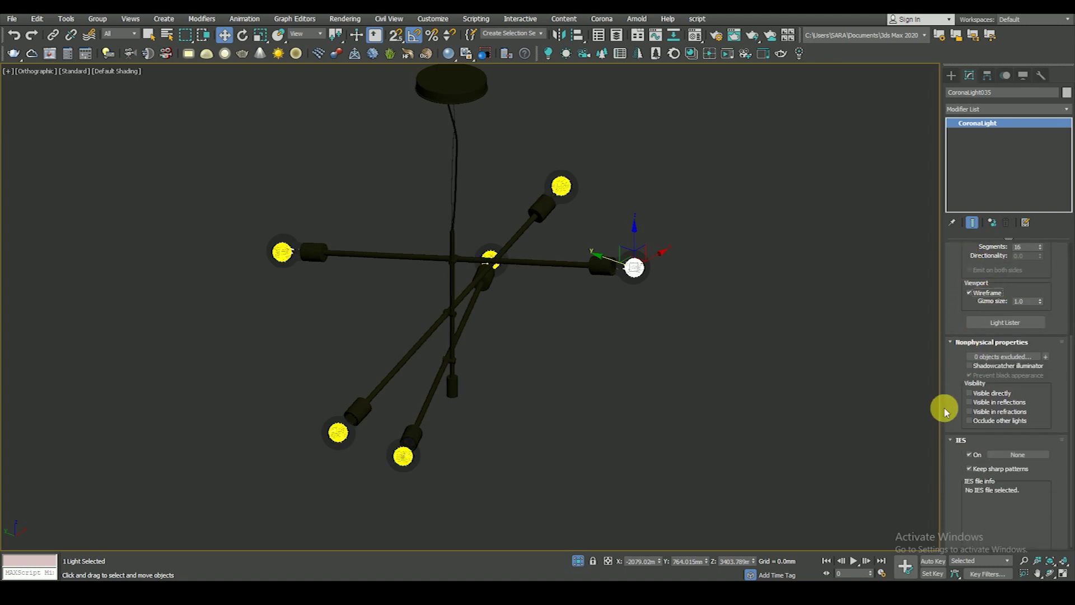
{"action": "left_click_drag", "start_coordinate": [957, 329], "coordinate": [963, 409]}
{"action": "left_click_drag", "start_coordinate": [964, 425], "coordinate": [971, 375]}
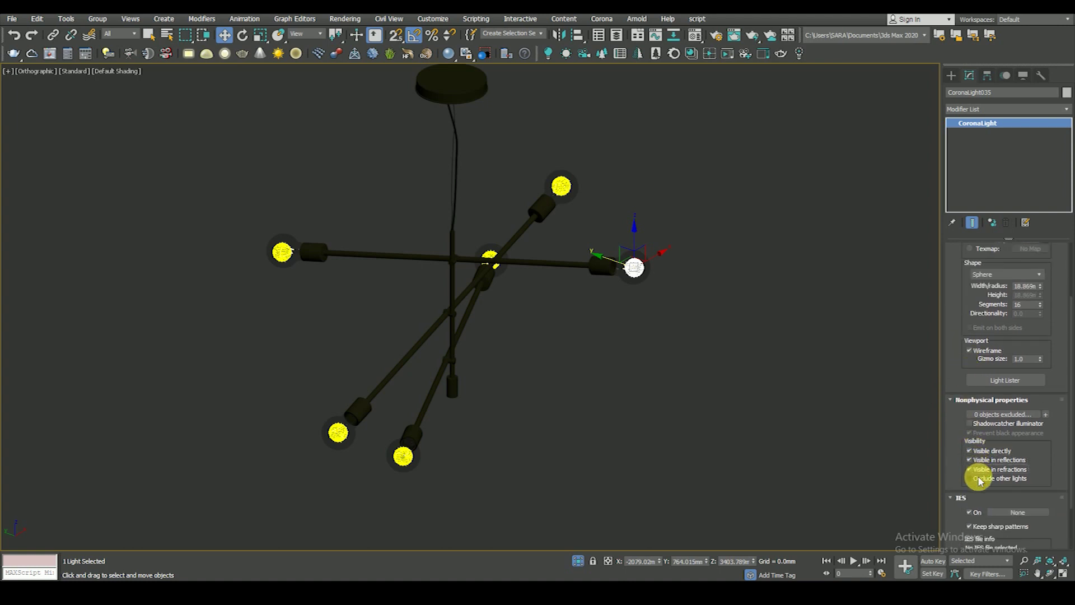
{"action": "scroll", "coordinate": [608, 476], "scroll_direction": "down", "scroll_amount": 5}
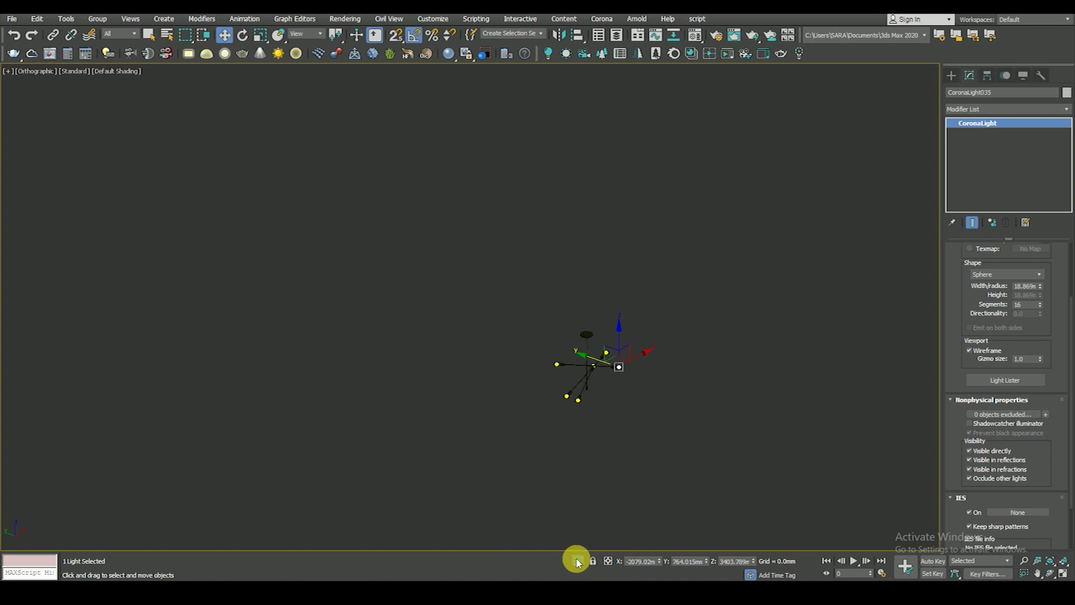
- Exit isolation, restore the two-viewport layout, and open Render Setup with the Corona frame buffer
{"action": "left_click", "coordinate": [578, 561]}
{"action": "key", "text": "alt+w"}
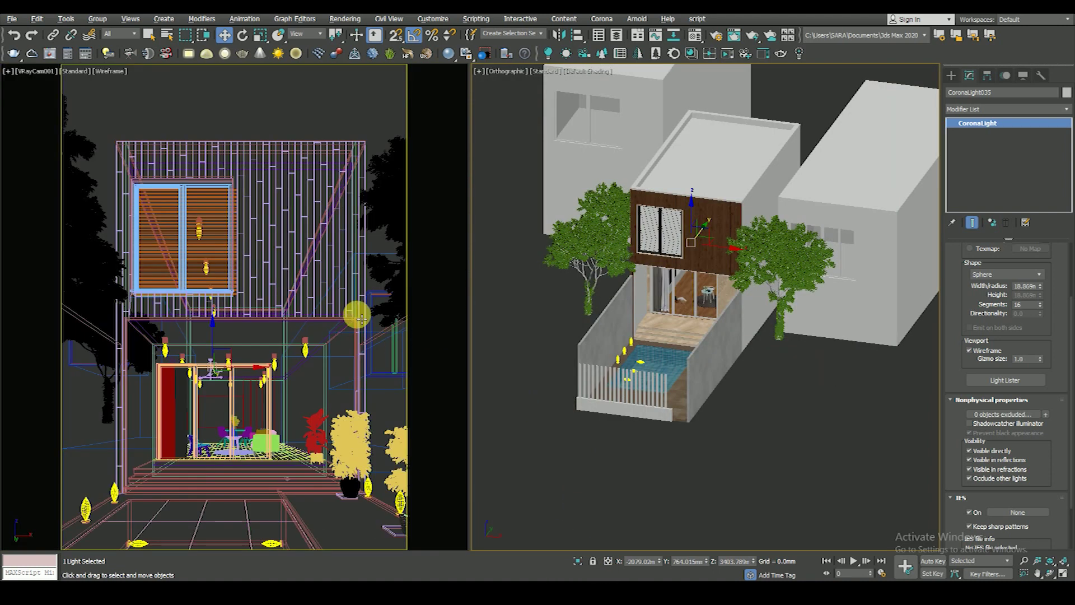
{"action": "left_click", "coordinate": [344, 19]}
{"action": "left_click", "coordinate": [374, 76]}
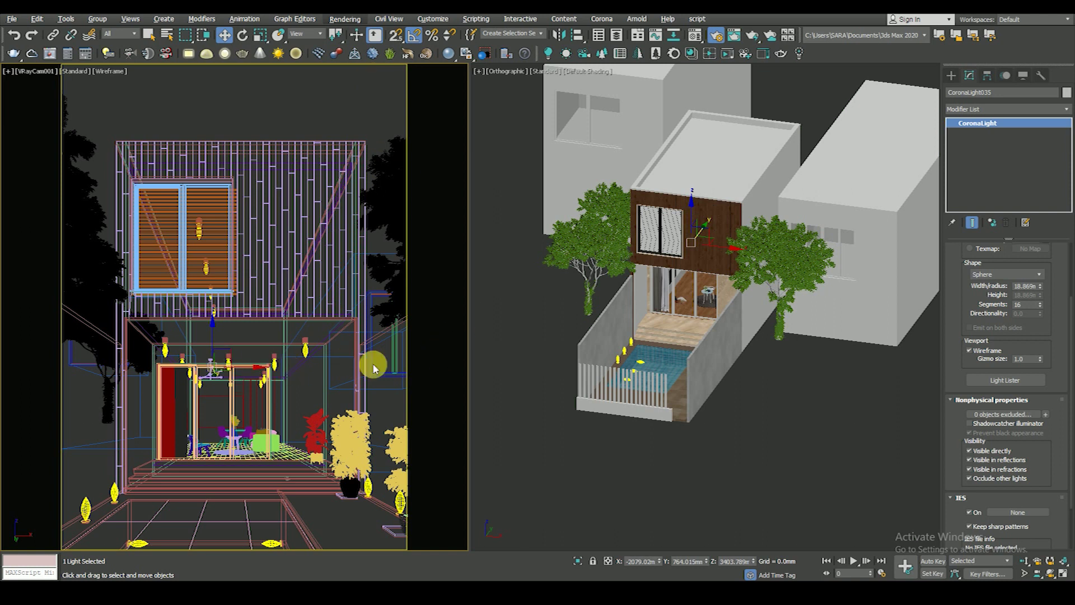
{"action": "left_click", "coordinate": [600, 170]}
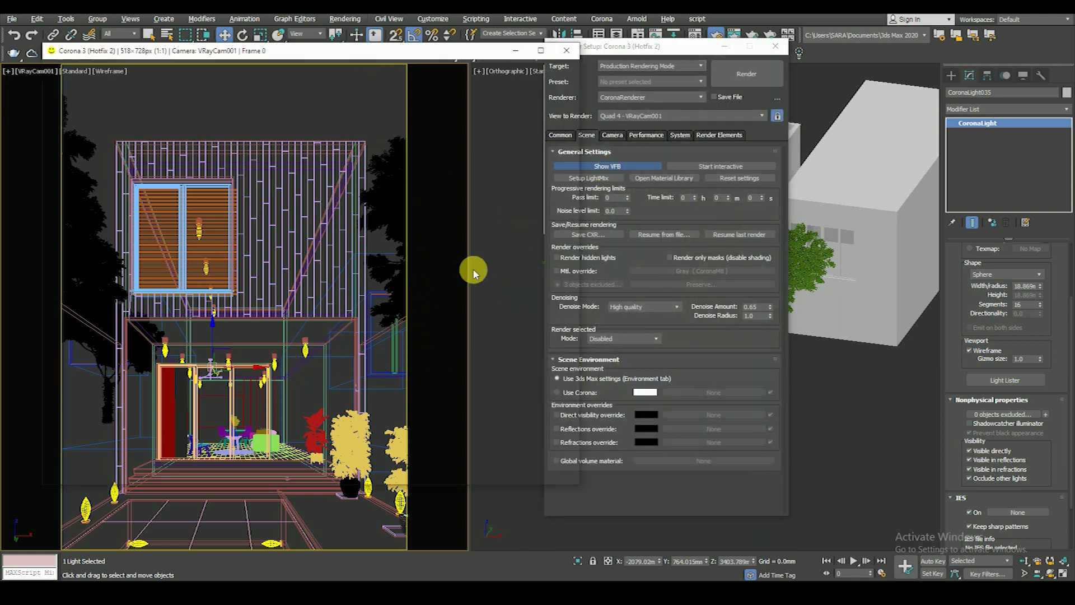
- Render a region around the ground-floor glass doors and zoom in to check the chandelier glow
{"action": "left_click", "coordinate": [313, 66]}
{"action": "left_click_drag", "start_coordinate": [173, 285], "coordinate": [267, 374]}
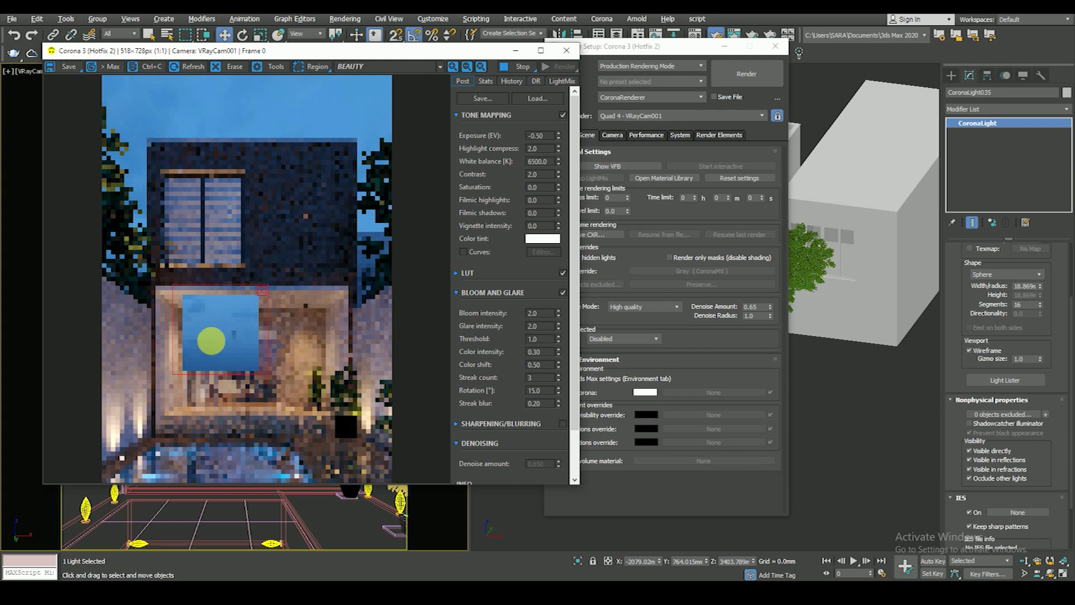
{"action": "scroll", "coordinate": [227, 333], "scroll_direction": "up", "scroll_amount": 1}
{"action": "scroll", "coordinate": [231, 337], "scroll_direction": "up", "scroll_amount": 1}
{"action": "scroll", "coordinate": [231, 334], "scroll_direction": "down", "scroll_amount": 2}
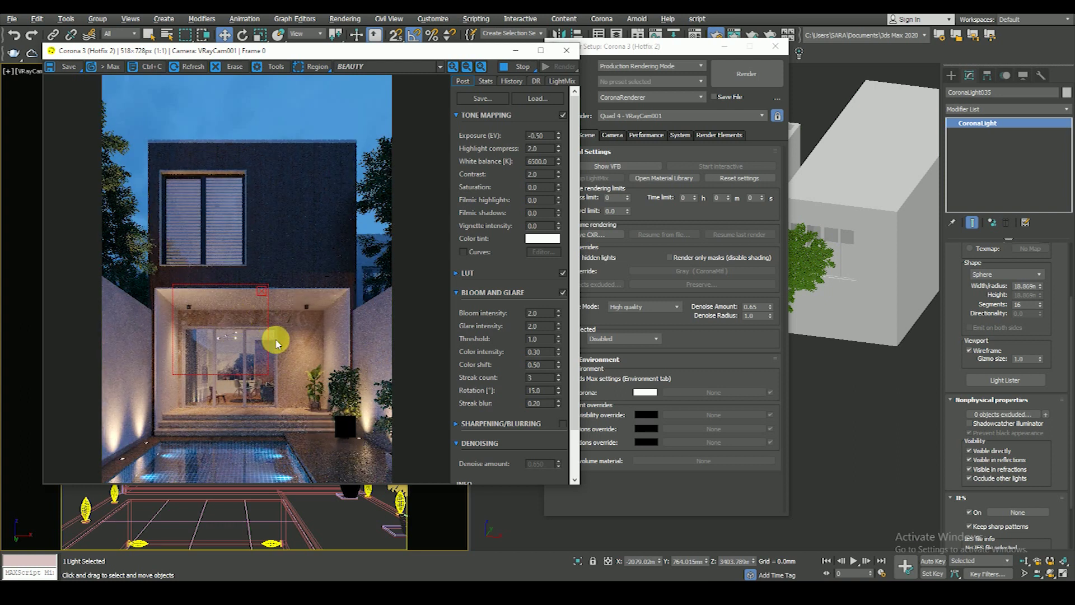
{"action": "scroll", "coordinate": [185, 348], "scroll_direction": "up", "scroll_amount": 1}
{"action": "scroll", "coordinate": [272, 324], "scroll_direction": "up", "scroll_amount": 2}
{"action": "scroll", "coordinate": [272, 324], "scroll_direction": "down", "scroll_amount": 2}
{"action": "scroll", "coordinate": [284, 326], "scroll_direction": "up", "scroll_amount": 1}
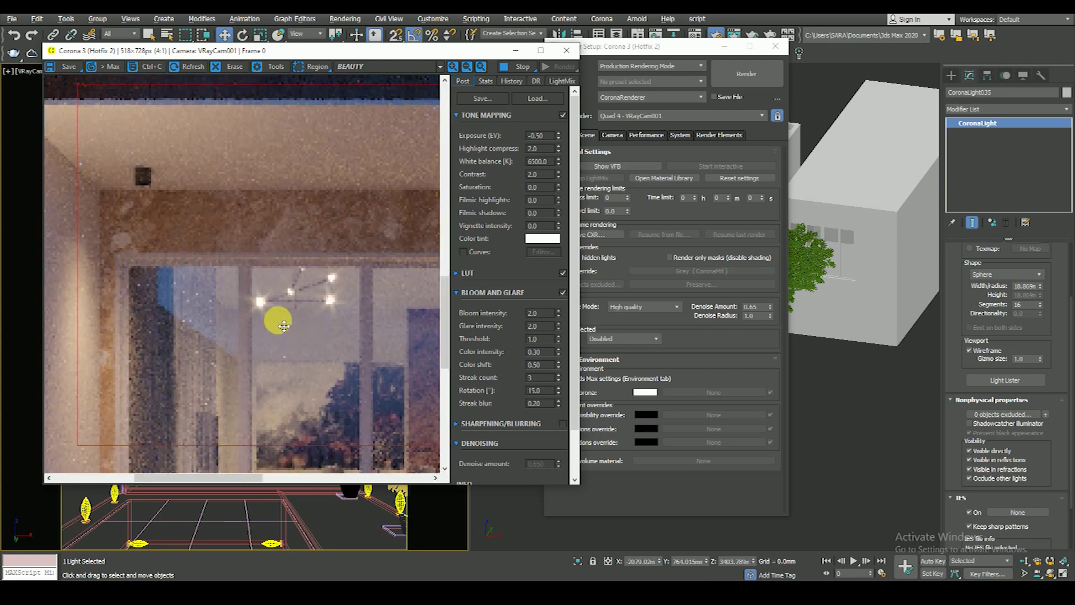
{"action": "scroll", "coordinate": [278, 342], "scroll_direction": "down", "scroll_amount": 2}
{"action": "scroll", "coordinate": [257, 358], "scroll_direction": "up", "scroll_amount": 1}
{"action": "scroll", "coordinate": [263, 364], "scroll_direction": "down", "scroll_amount": 1}
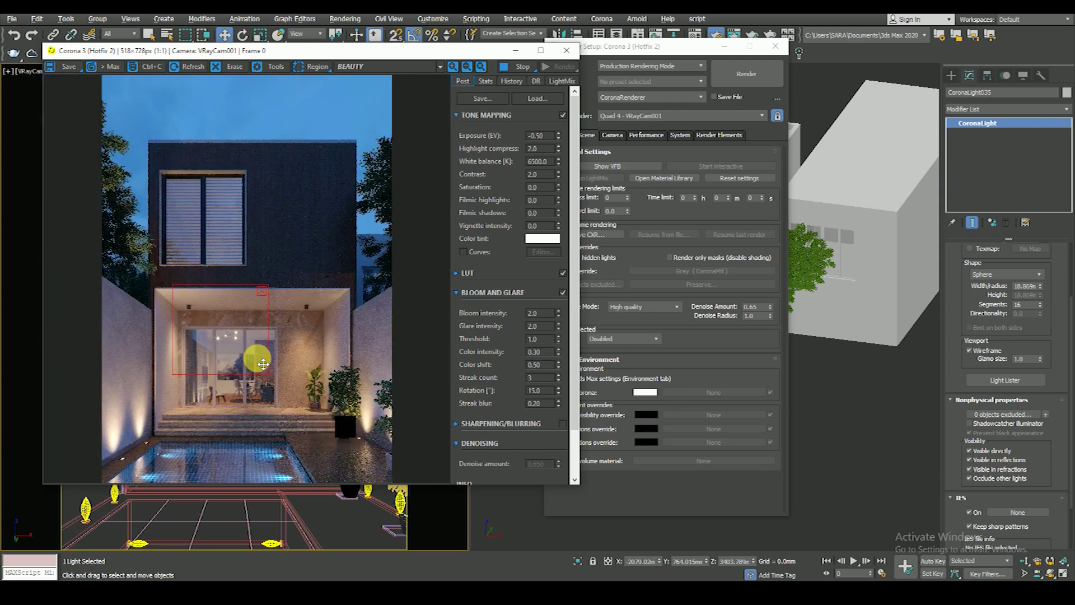
- Close Render Setup and clear the light selection in the perspective view
{"action": "left_click", "coordinate": [776, 49]}
{"action": "left_click", "coordinate": [722, 319]}
{"action": "scroll", "coordinate": [723, 323], "scroll_direction": "up", "scroll_amount": 5}
{"action": "scroll", "coordinate": [722, 323], "scroll_direction": "up", "scroll_amount": 3}
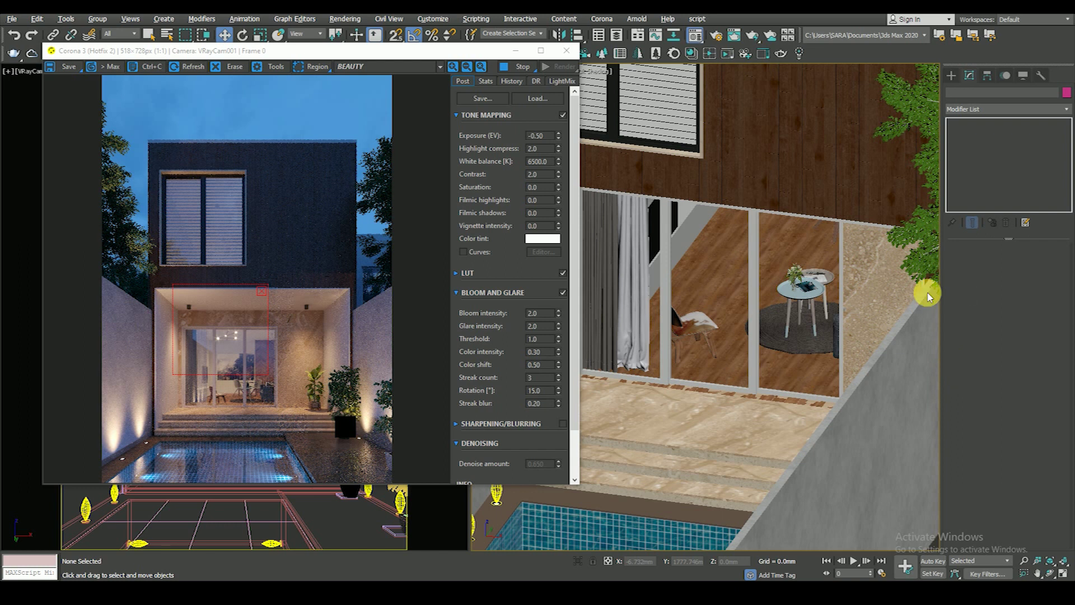
- Open the Material Editor on the ParquetHB wood material and expand its basic options
{"action": "key", "text": "m"}
{"action": "left_click", "coordinate": [859, 175]}
{"action": "left_click", "coordinate": [853, 256]}
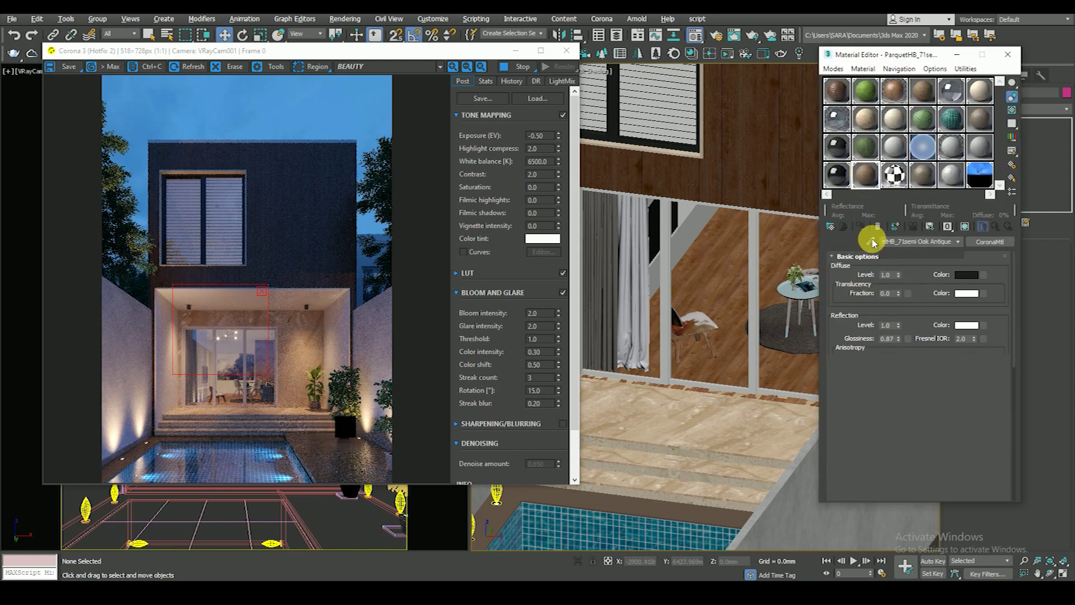
{"action": "left_click", "coordinate": [849, 267]}
{"action": "middle_click_drag", "start_coordinate": [684, 344], "coordinate": [692, 335]}
{"action": "scroll", "coordinate": [685, 289], "scroll_direction": "up", "scroll_amount": 4}
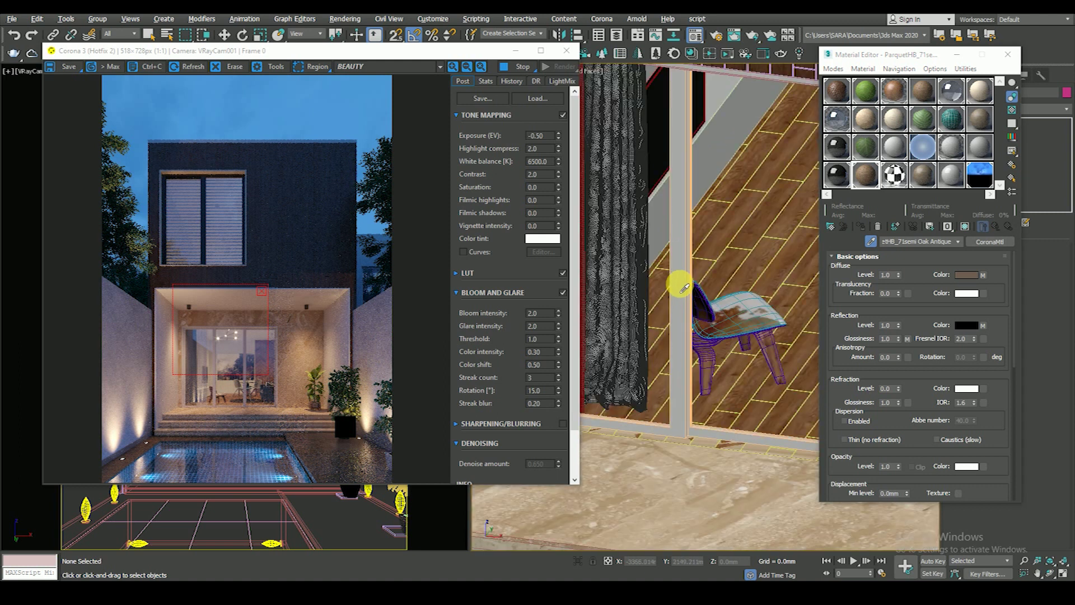
{"action": "left_click", "coordinate": [231, 38]}
- Enable Render Hidden Geometry in Render Setup's Common tab
{"action": "left_click", "coordinate": [345, 19]}
{"action": "left_click", "coordinate": [358, 84]}
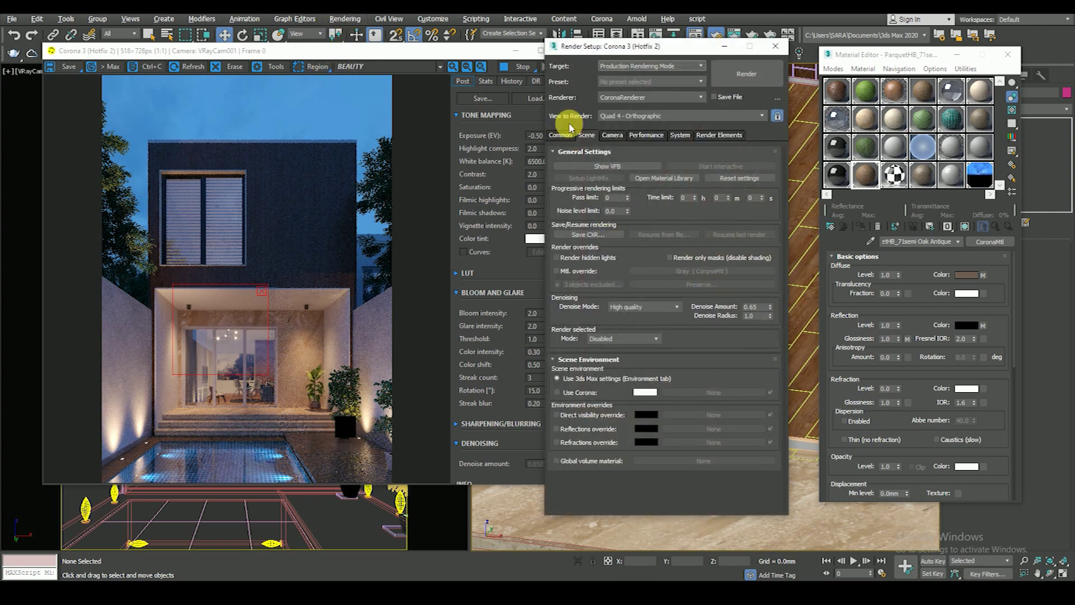
{"action": "left_click", "coordinate": [562, 135]}
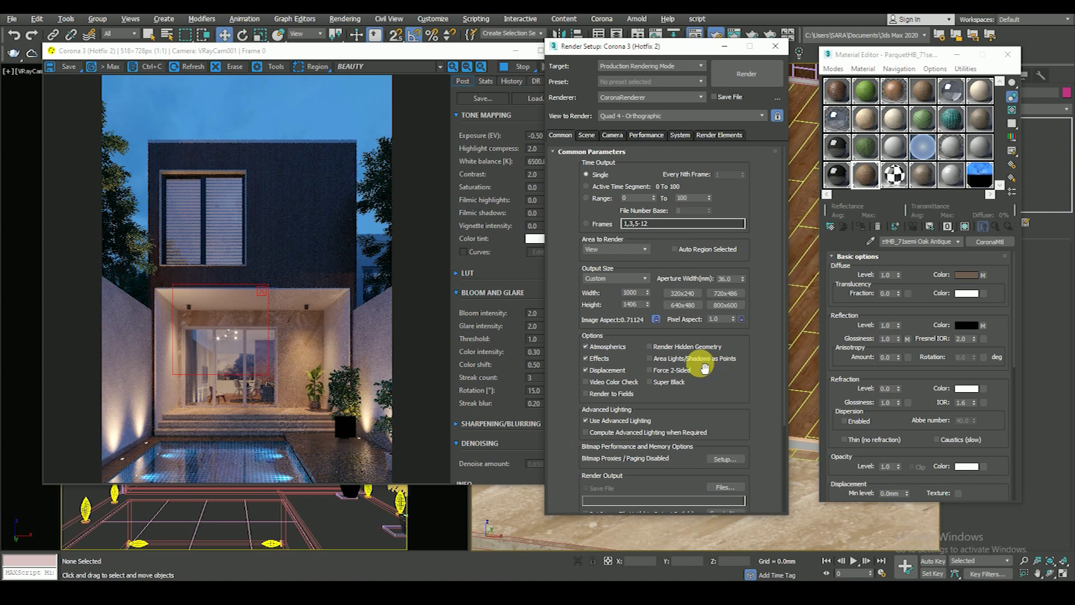
{"action": "left_click", "coordinate": [651, 347]}
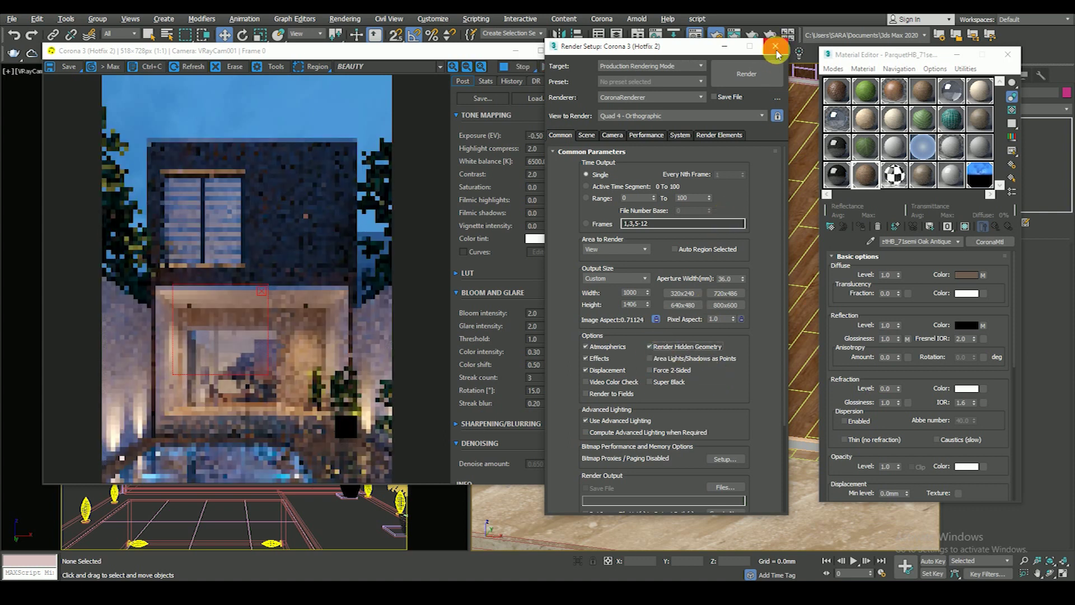
- Close Render Setup and isolate the ground-floor sliding door frame
{"action": "left_click", "coordinate": [776, 54]}
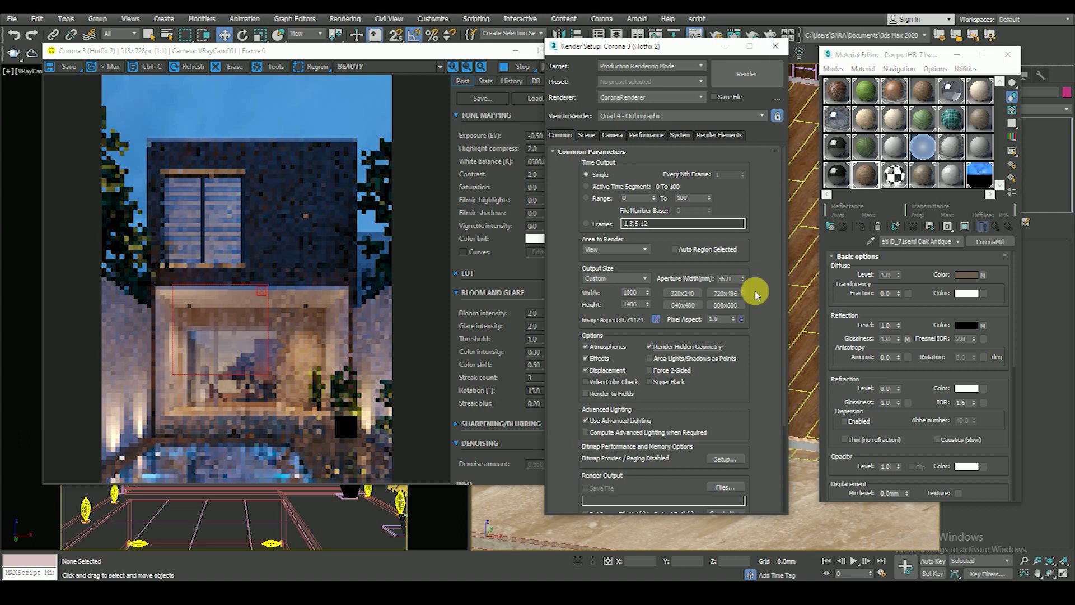
{"action": "left_click", "coordinate": [684, 278]}
{"action": "scroll", "coordinate": [719, 443], "scroll_direction": "down", "scroll_amount": 3}
{"action": "scroll", "coordinate": [714, 438], "scroll_direction": "down", "scroll_amount": 3}
{"action": "key", "text": "alt+q"}
{"action": "scroll", "coordinate": [665, 401], "scroll_direction": "up", "scroll_amount": 5}
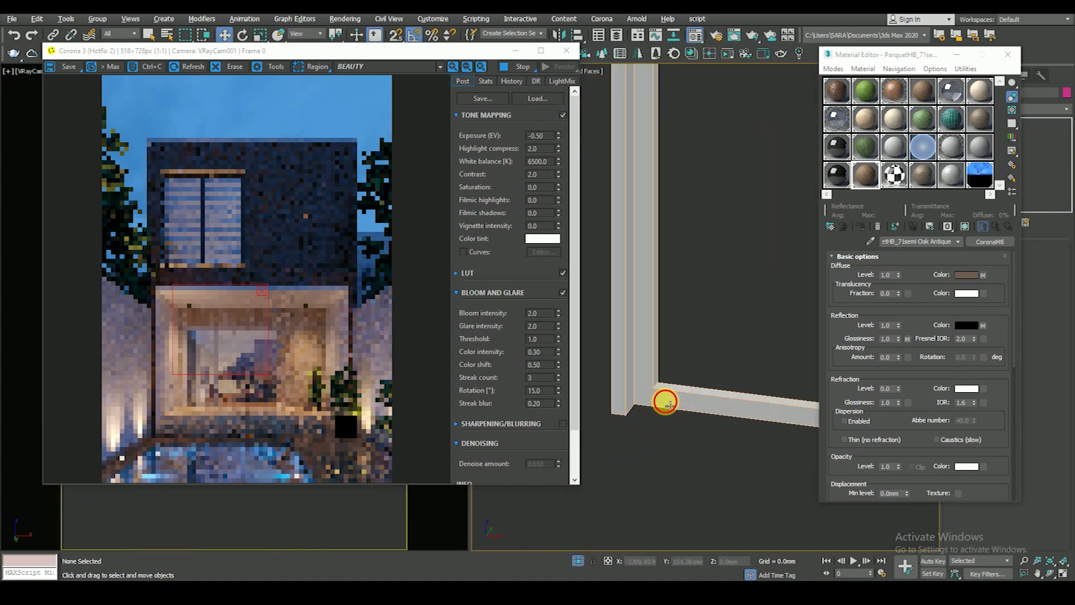
{"action": "scroll", "coordinate": [639, 425], "scroll_direction": "up", "scroll_amount": 1}
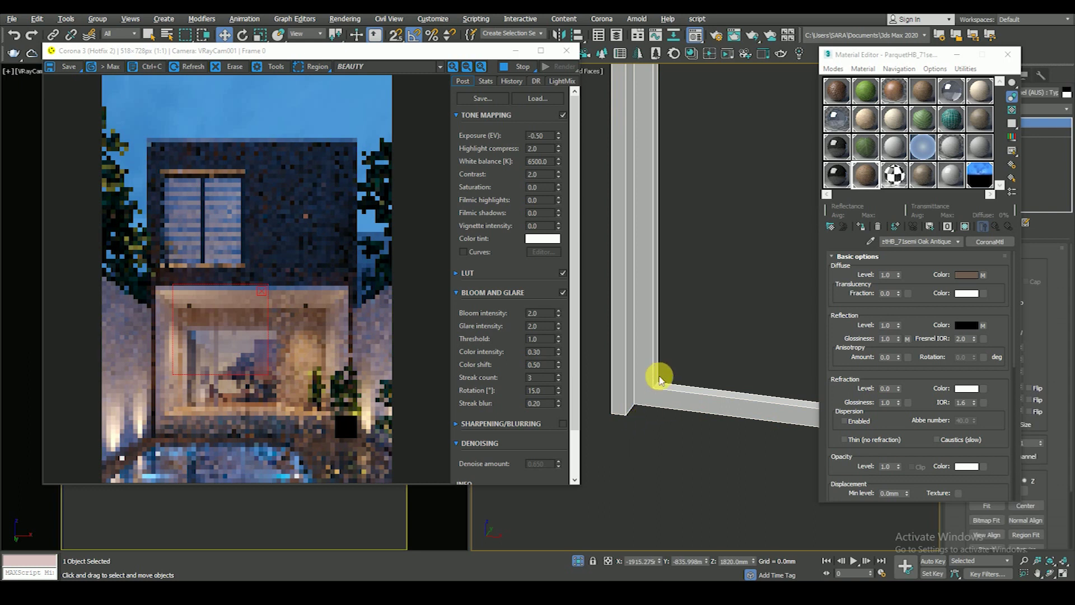
{"action": "scroll", "coordinate": [660, 343], "scroll_direction": "down", "scroll_amount": 3}
{"action": "scroll", "coordinate": [614, 391], "scroll_direction": "down", "scroll_amount": 2}
- Assign VP ceramic black to the door frame, exit isolation, and move the render region over the doors
{"action": "left_click", "coordinate": [736, 295]}
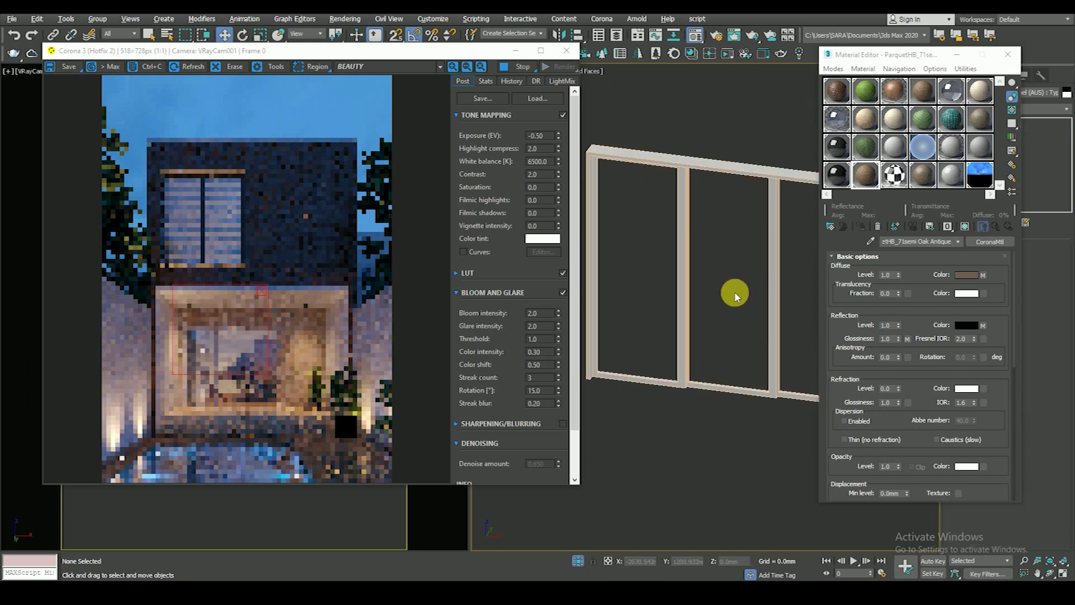
{"action": "left_click", "coordinate": [751, 173]}
{"action": "left_click", "coordinate": [860, 175]}
{"action": "left_click", "coordinate": [838, 174]}
{"action": "left_click", "coordinate": [860, 226]}
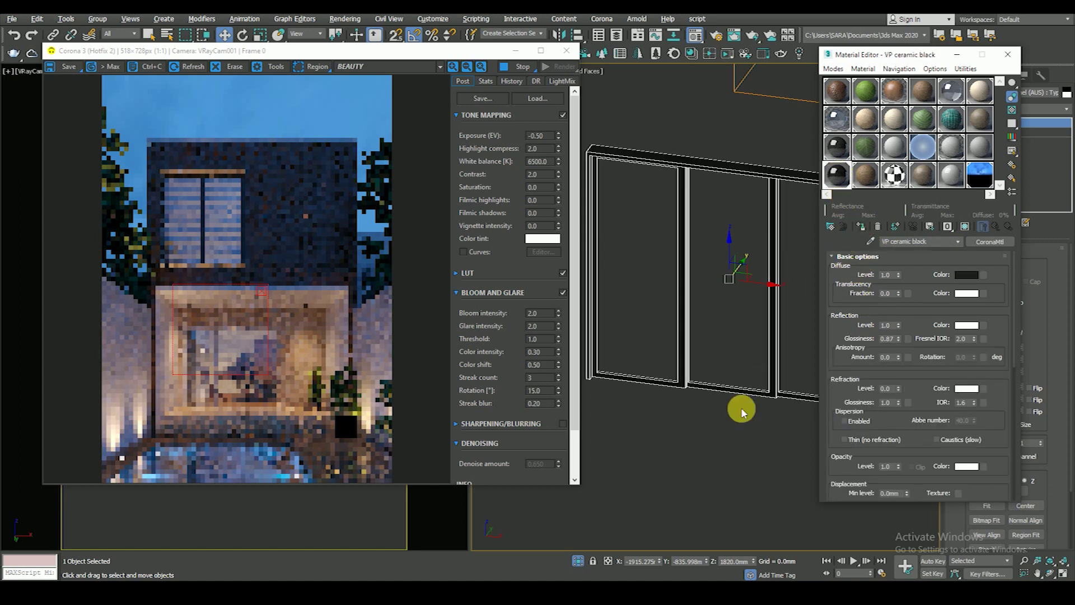
{"action": "left_click", "coordinate": [734, 448]}
{"action": "key", "text": "alt+q"}
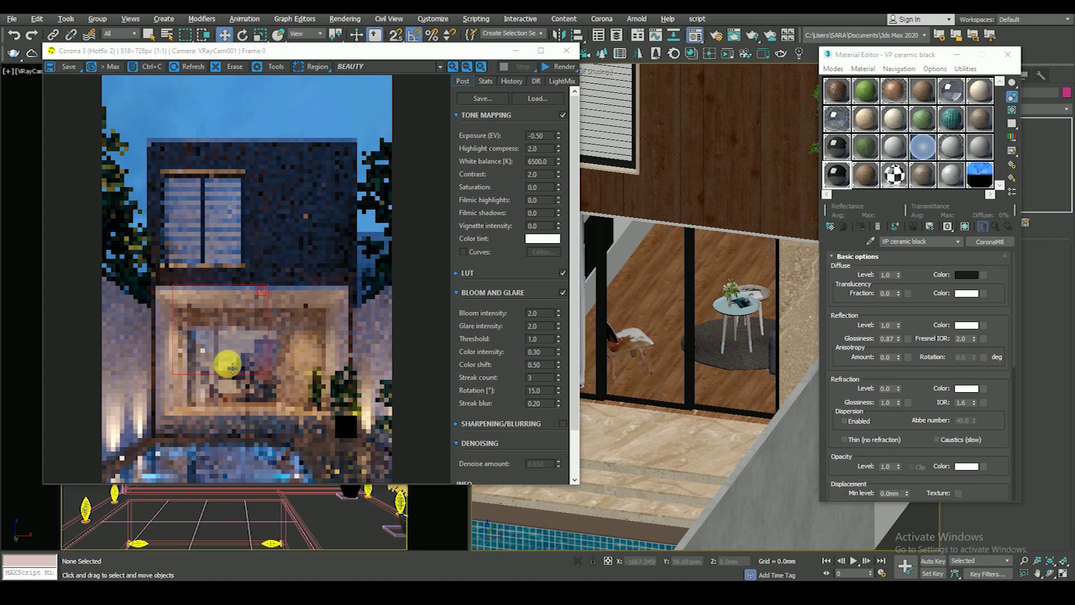
{"action": "left_click_drag", "start_coordinate": [231, 359], "coordinate": [266, 400]}
- Zoom around the Corona frame buffer to inspect the refined dusk render
{"action": "scroll", "coordinate": [262, 392], "scroll_direction": "up", "scroll_amount": 2}
{"action": "scroll", "coordinate": [252, 386], "scroll_direction": "down", "scroll_amount": 2}
{"action": "scroll", "coordinate": [264, 392], "scroll_direction": "up", "scroll_amount": 1}
{"action": "scroll", "coordinate": [267, 389], "scroll_direction": "down", "scroll_amount": 1}
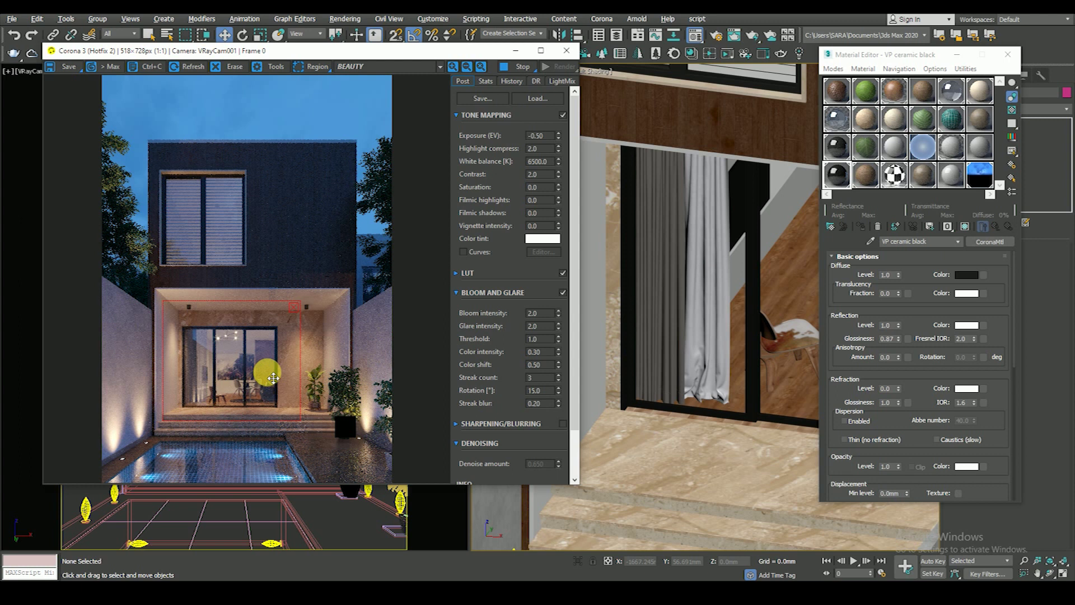
{"action": "scroll", "coordinate": [275, 375], "scroll_direction": "up", "scroll_amount": 2}
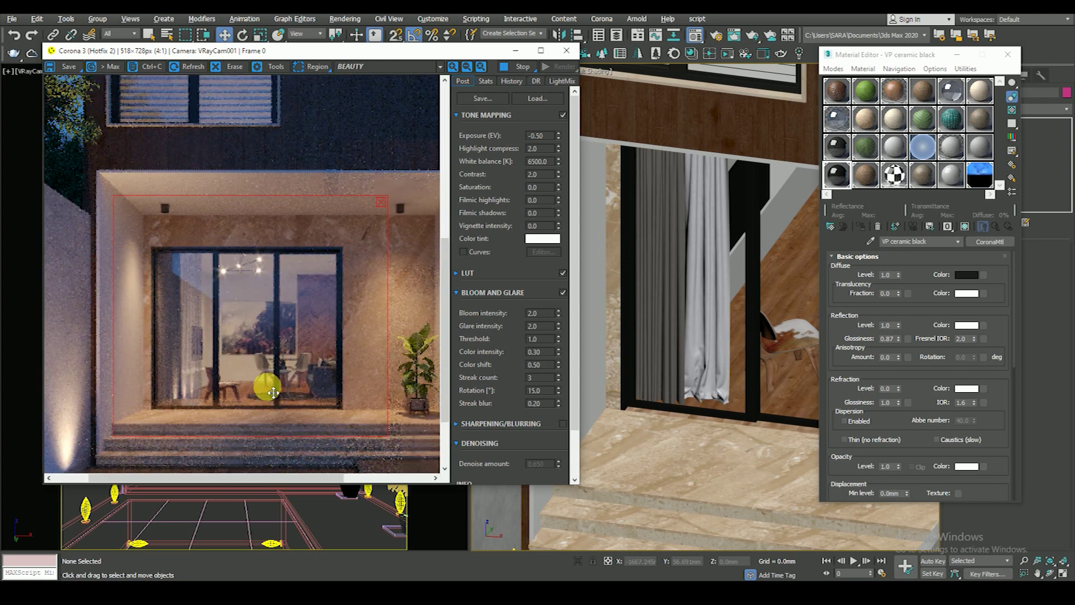
{"action": "scroll", "coordinate": [281, 360], "scroll_direction": "down", "scroll_amount": 2}
{"action": "scroll", "coordinate": [260, 353], "scroll_direction": "up", "scroll_amount": 1}
{"action": "scroll", "coordinate": [259, 348], "scroll_direction": "up", "scroll_amount": 1}
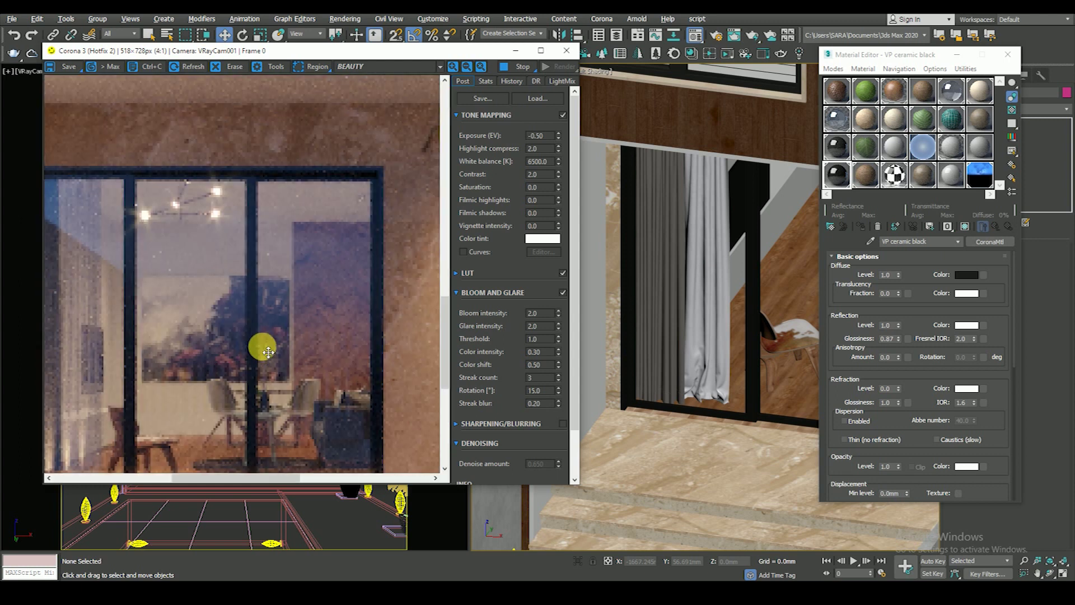
{"action": "scroll", "coordinate": [259, 346], "scroll_direction": "down", "scroll_amount": 1}
{"action": "scroll", "coordinate": [297, 391], "scroll_direction": "down", "scroll_amount": 1}
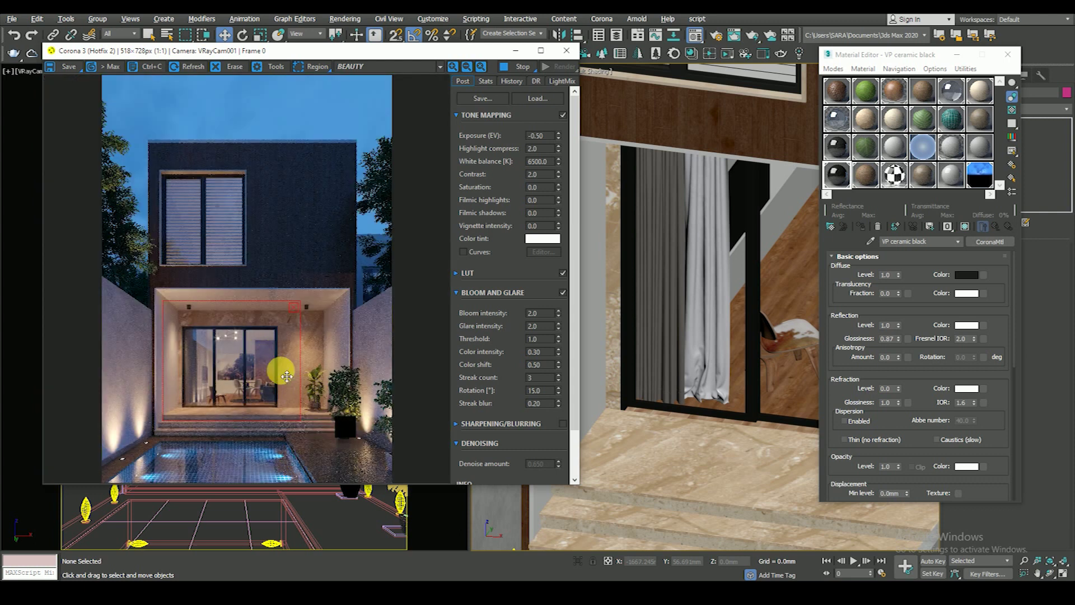
{"action": "scroll", "coordinate": [280, 372], "scroll_direction": "up", "scroll_amount": 1}
- Inspect the porch door area, then close the Material Editor and select CoronaLight009
{"action": "left_click_drag", "start_coordinate": [281, 404], "coordinate": [324, 357]}
{"action": "scroll", "coordinate": [284, 336], "scroll_direction": "up", "scroll_amount": 1}
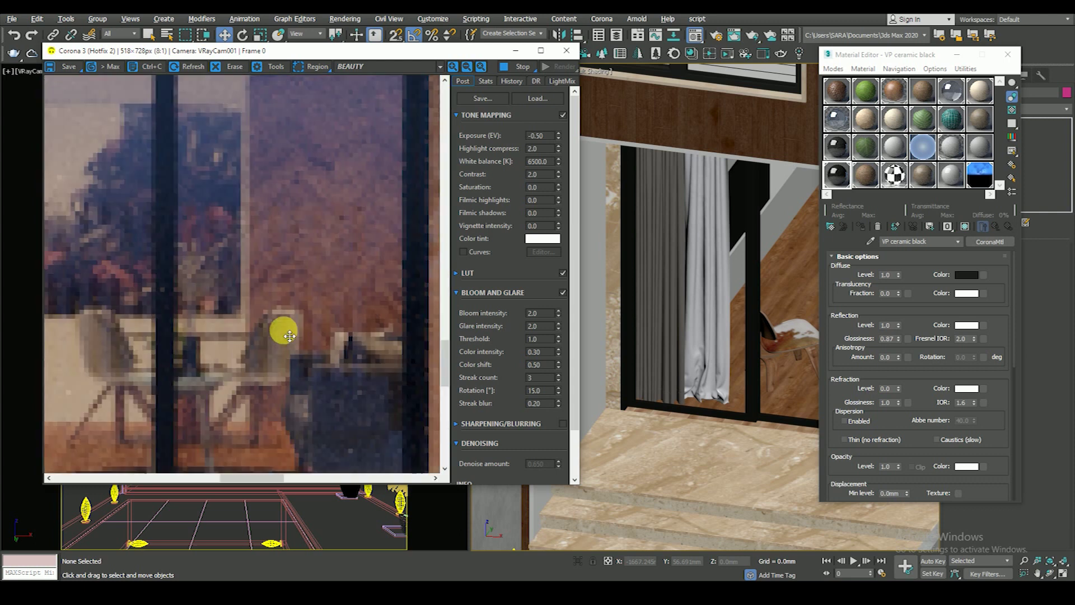
{"action": "scroll", "coordinate": [284, 330], "scroll_direction": "down", "scroll_amount": 2}
{"action": "scroll", "coordinate": [283, 347], "scroll_direction": "up", "scroll_amount": 1}
{"action": "scroll", "coordinate": [285, 371], "scroll_direction": "down", "scroll_amount": 1}
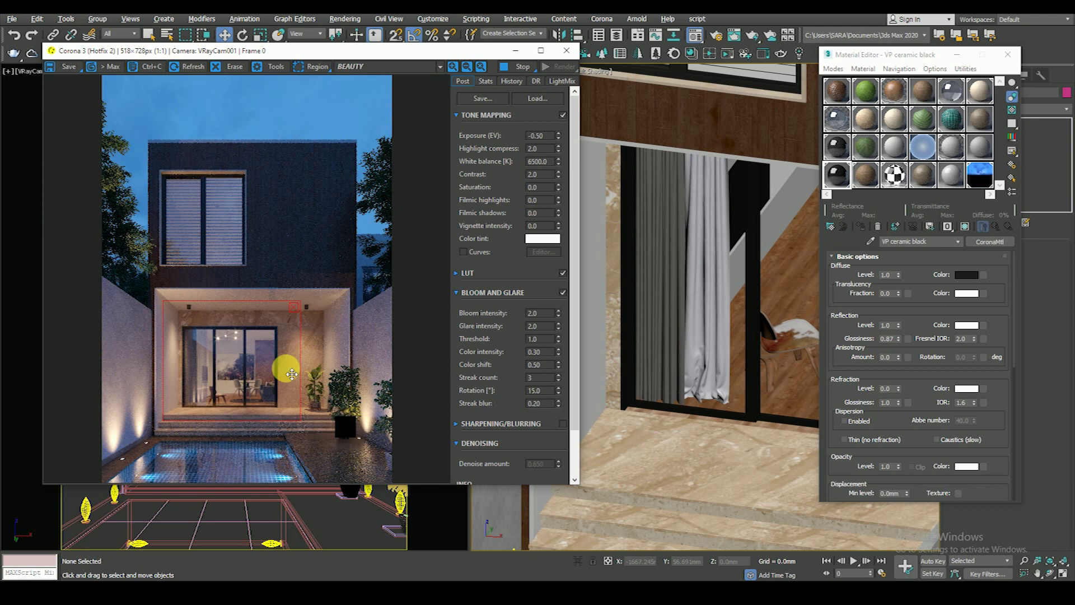
{"action": "scroll", "coordinate": [690, 362], "scroll_direction": "up", "scroll_amount": 2}
{"action": "scroll", "coordinate": [666, 294], "scroll_direction": "up", "scroll_amount": 2}
{"action": "scroll", "coordinate": [762, 126], "scroll_direction": "up", "scroll_amount": 2}
{"action": "left_click", "coordinate": [780, 112]}
{"action": "left_click", "coordinate": [1008, 54]}
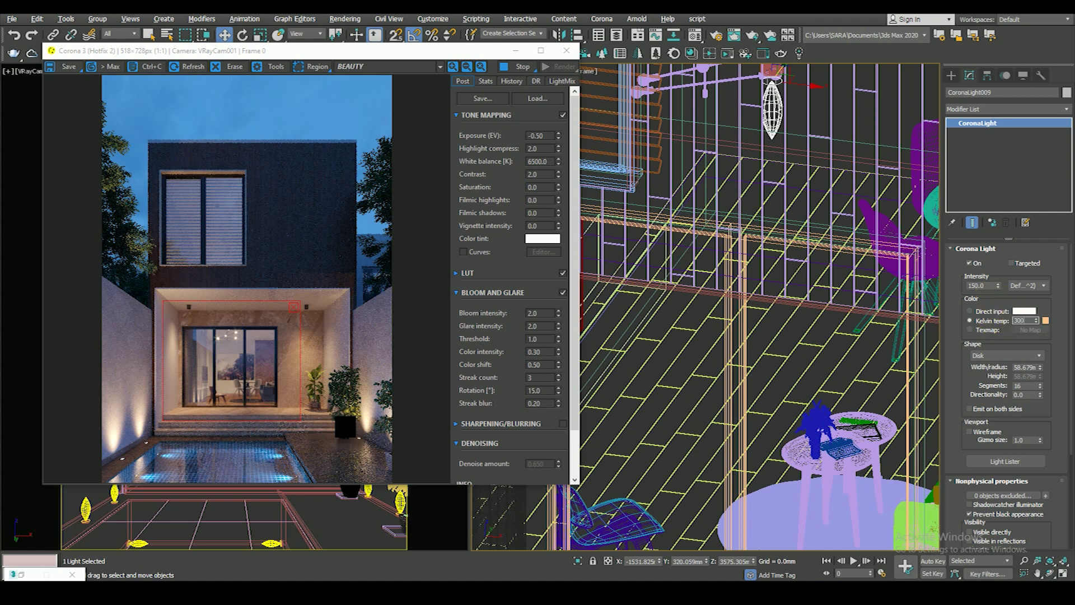
- Set CoronaLight009's colour temperature to 3000 K and watch the render refine
{"action": "type", "text": "00"}
{"action": "key", "text": "Return"}
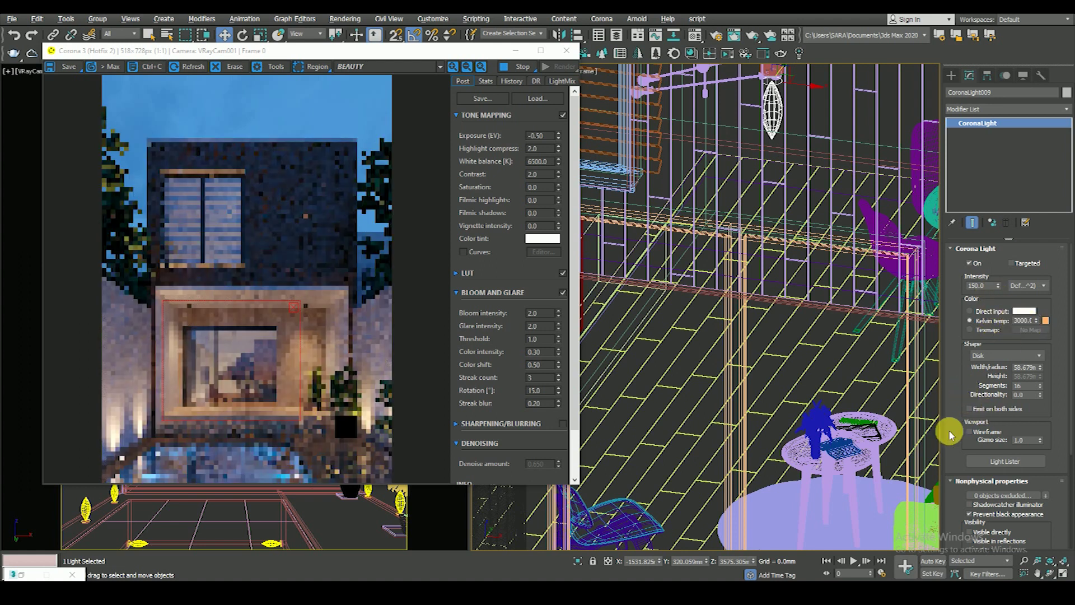
{"action": "scroll", "coordinate": [242, 353], "scroll_direction": "up", "scroll_amount": 1}
{"action": "scroll", "coordinate": [252, 375], "scroll_direction": "down", "scroll_amount": 1}
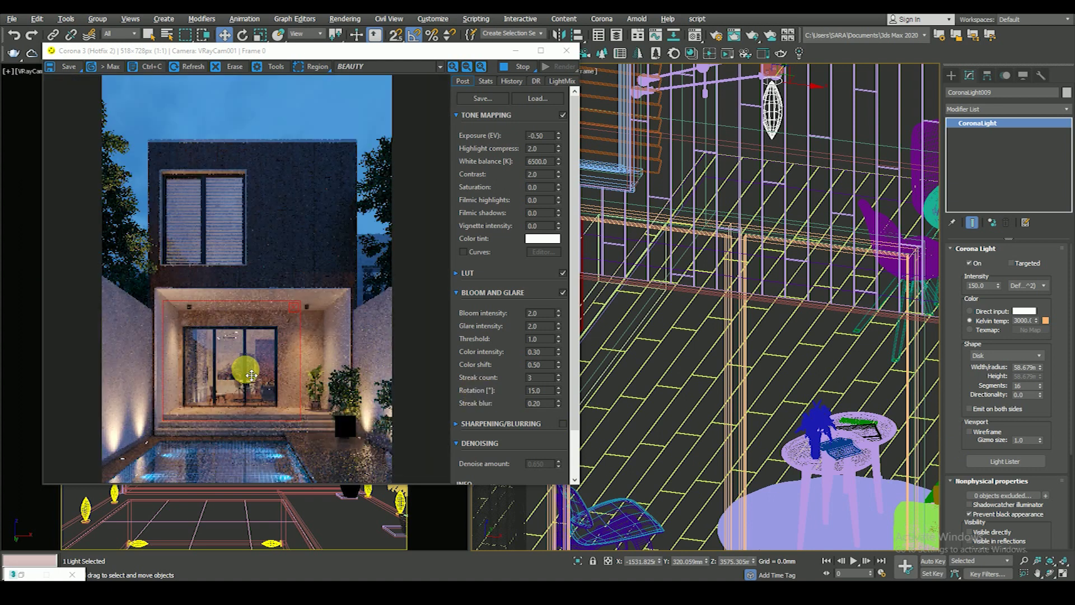
{"action": "scroll", "coordinate": [252, 375], "scroll_direction": "up", "scroll_amount": 1}
{"action": "scroll", "coordinate": [235, 370], "scroll_direction": "up", "scroll_amount": 2}
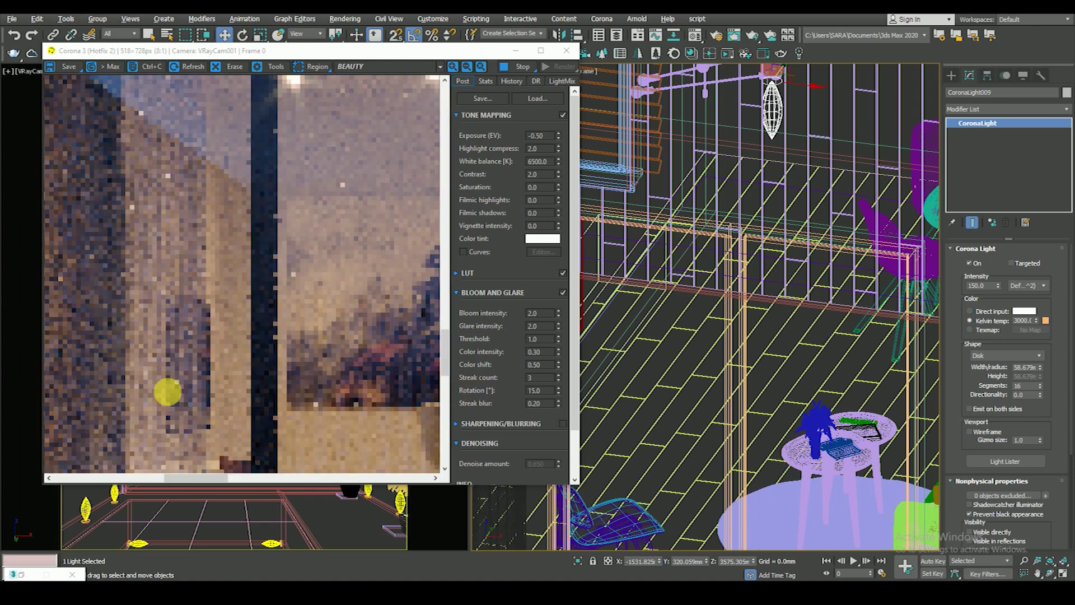
{"action": "scroll", "coordinate": [226, 348], "scroll_direction": "down", "scroll_amount": 1}
- Zoom around the re-rendered image, then close the Corona frame buffer
{"action": "scroll", "coordinate": [235, 338], "scroll_direction": "down", "scroll_amount": 2}
{"action": "scroll", "coordinate": [280, 353], "scroll_direction": "up", "scroll_amount": 2}
{"action": "scroll", "coordinate": [289, 347], "scroll_direction": "down", "scroll_amount": 1}
{"action": "scroll", "coordinate": [293, 350], "scroll_direction": "up", "scroll_amount": 1}
{"action": "scroll", "coordinate": [319, 372], "scroll_direction": "down", "scroll_amount": 2}
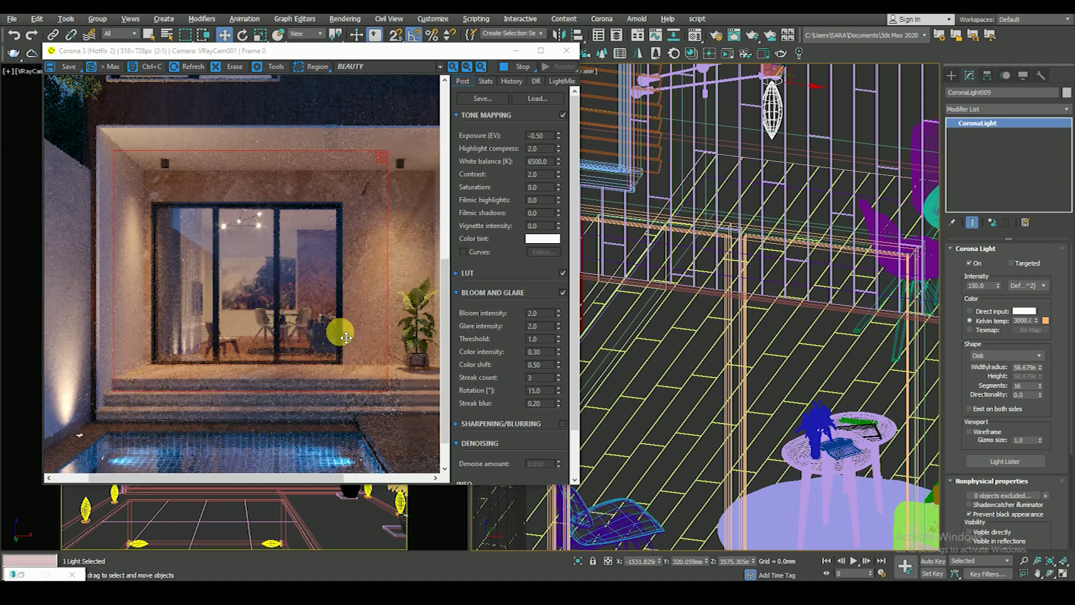
{"action": "scroll", "coordinate": [341, 331], "scroll_direction": "down", "scroll_amount": 1}
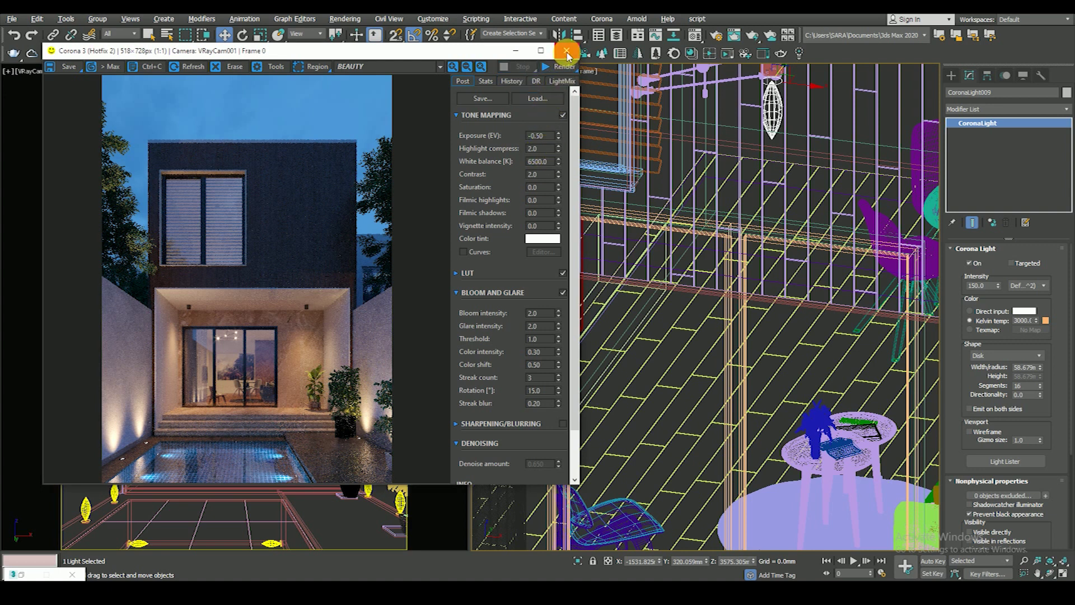
{"action": "left_click", "coordinate": [568, 54]}
- Orbit the house to check floor lights CoronaLight024 and CoronaLight027, leaving nothing selected
{"action": "middle_click_drag", "start_coordinate": [674, 386], "coordinate": [739, 316], "text": "alt"}
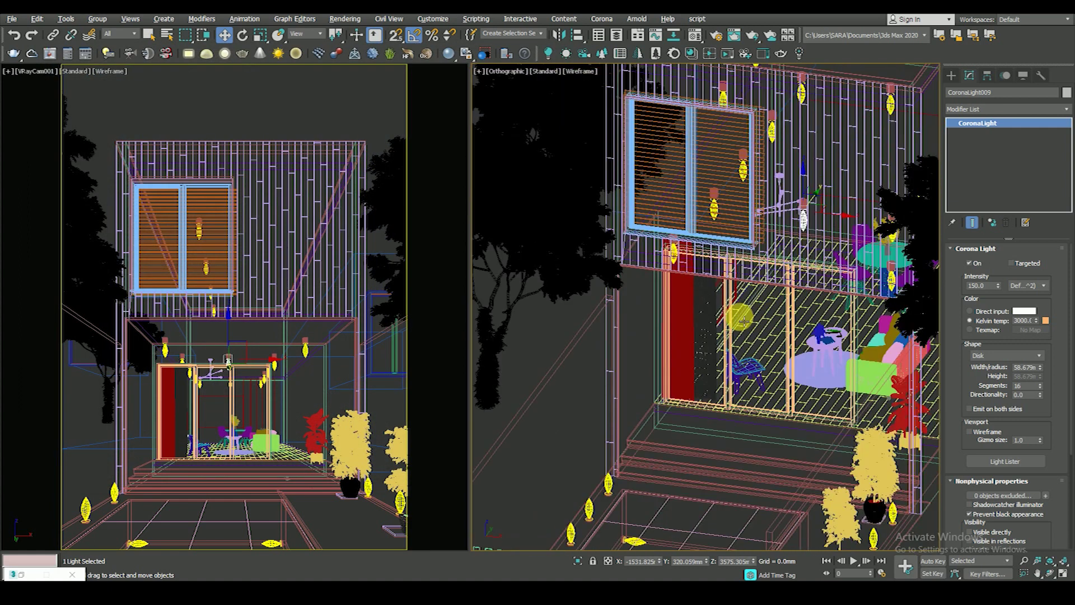
{"action": "scroll", "coordinate": [609, 492], "scroll_direction": "up", "scroll_amount": 3}
{"action": "left_click", "coordinate": [609, 487]}
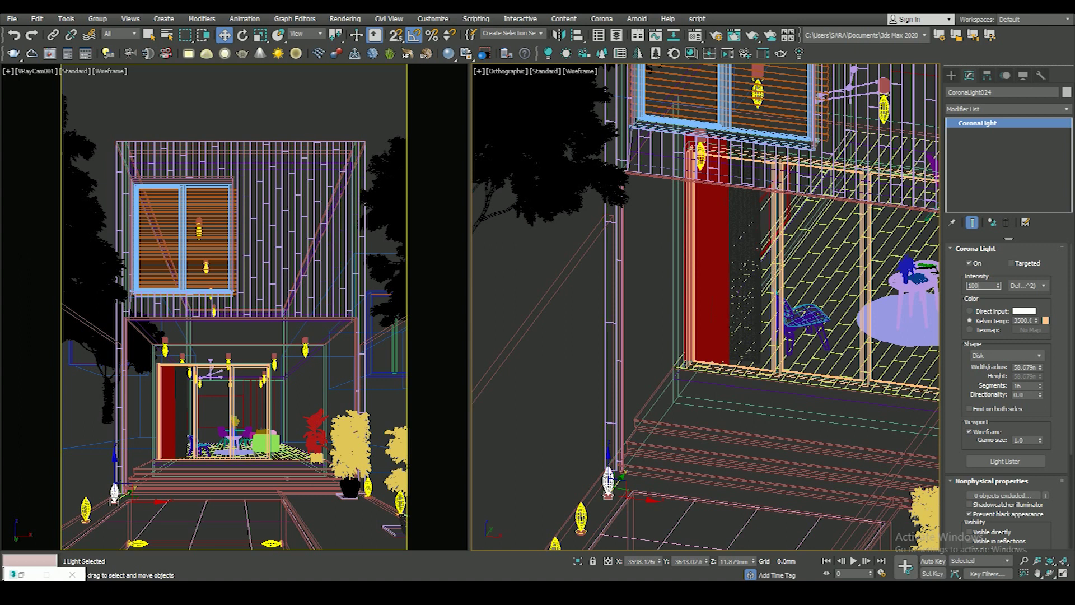
{"action": "scroll", "coordinate": [751, 437], "scroll_direction": "down", "scroll_amount": 3}
{"action": "middle_click_drag", "start_coordinate": [668, 334], "coordinate": [665, 308], "text": "alt"}
{"action": "scroll", "coordinate": [665, 307], "scroll_direction": "down", "scroll_amount": 5}
{"action": "middle_click_drag", "start_coordinate": [699, 413], "coordinate": [710, 326], "text": "alt"}
{"action": "scroll", "coordinate": [710, 326], "scroll_direction": "up", "scroll_amount": 5}
{"action": "left_click", "coordinate": [689, 212]}
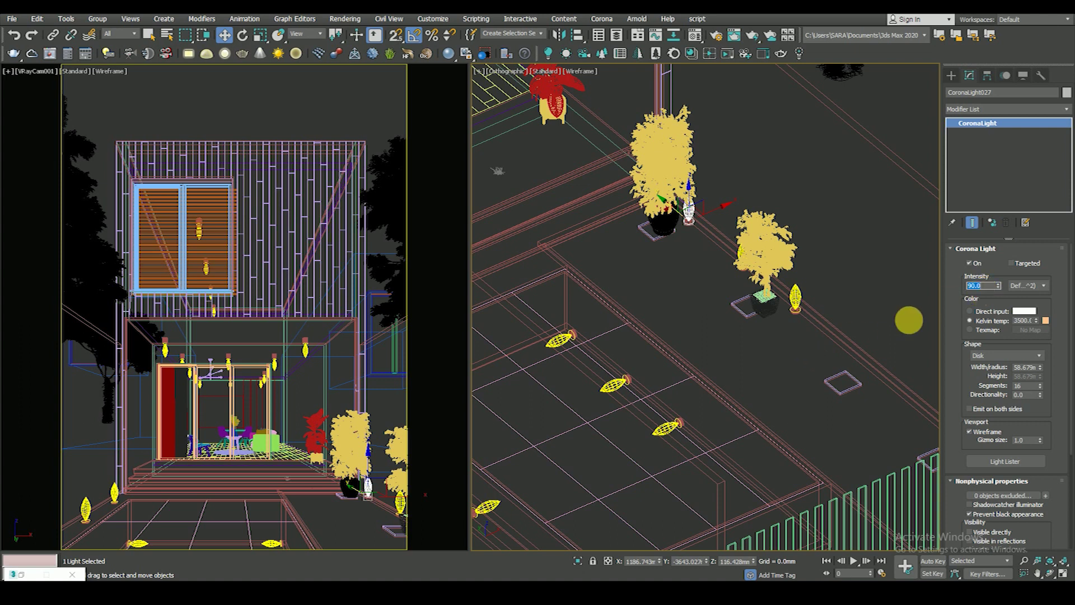
{"action": "left_click", "coordinate": [761, 374]}
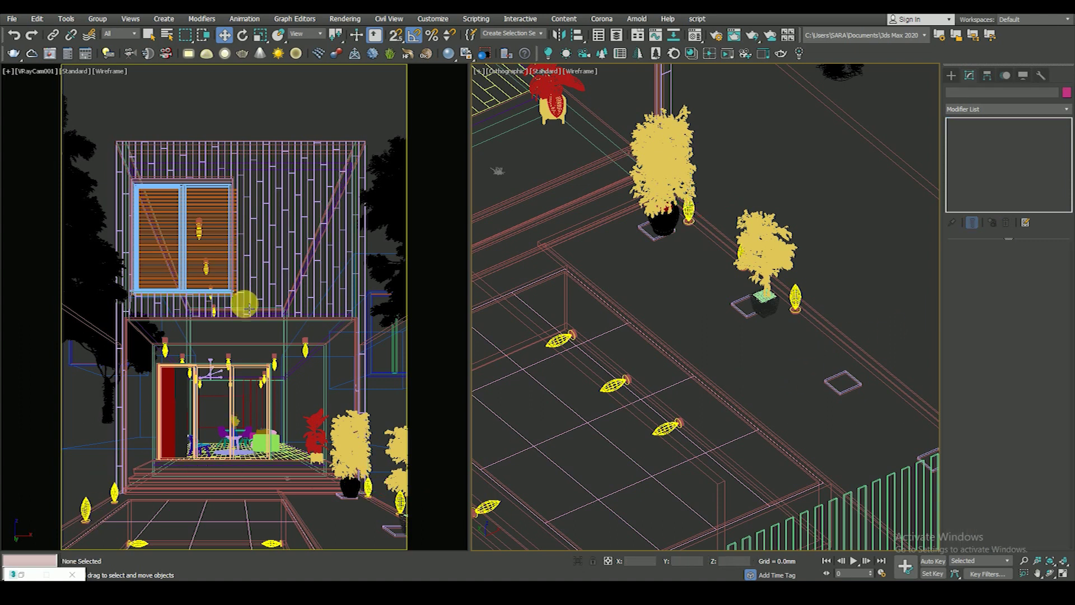
- Activate the camera viewport, toggle its shading, and bring up the Corona Render Setup
{"action": "left_click", "coordinate": [251, 327]}
{"action": "key", "text": "F3"}
{"action": "left_click", "coordinate": [345, 19]}
{"action": "left_click", "coordinate": [286, 84]}
{"action": "key", "text": "F3"}
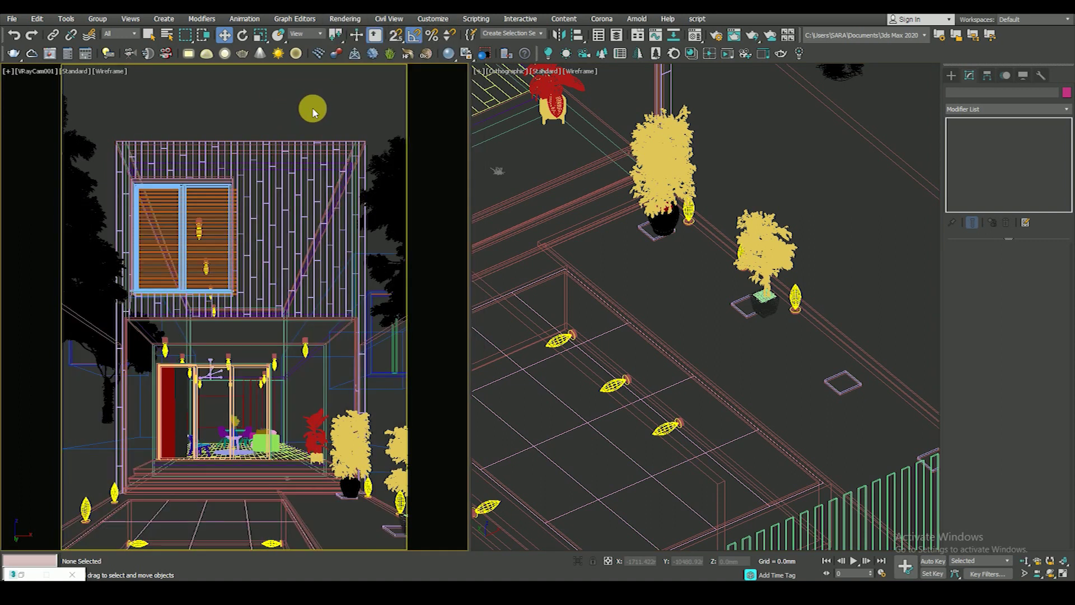
{"action": "left_click", "coordinate": [339, 22]}
{"action": "left_click", "coordinate": [352, 78]}
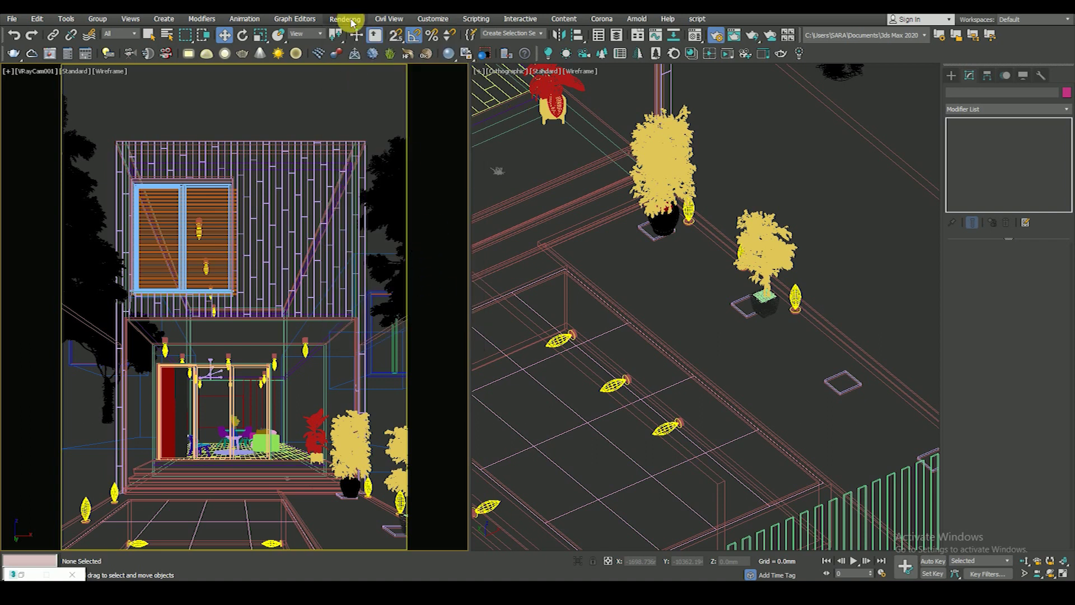
{"action": "key", "text": "F10"}
- Review the Render Setup tabs, show the Corona frame buffer, and open the Render Elements list
{"action": "left_click", "coordinate": [586, 135]}
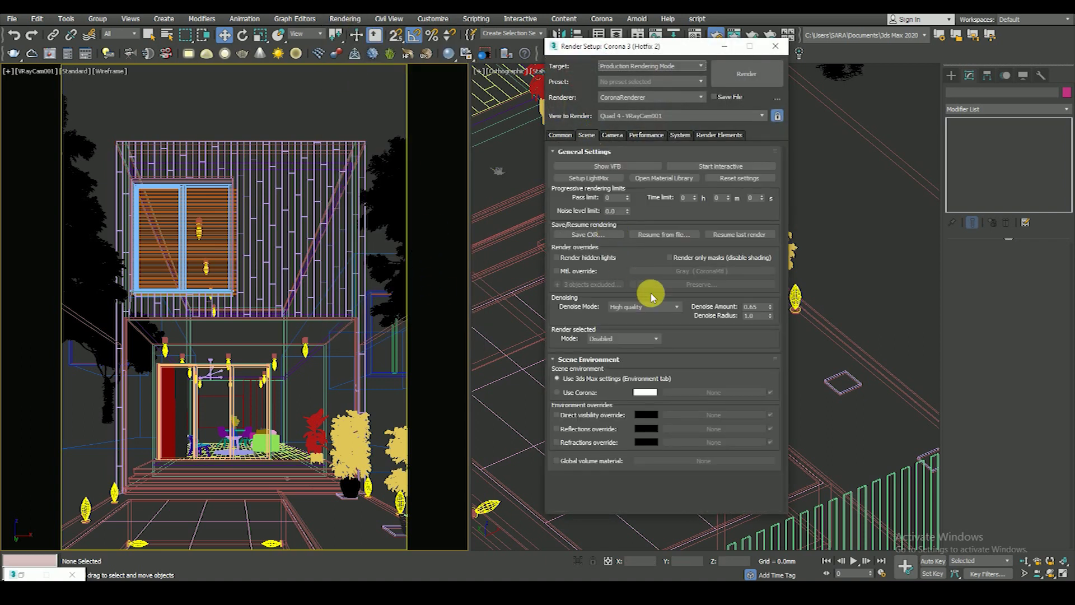
{"action": "left_click", "coordinate": [560, 135]}
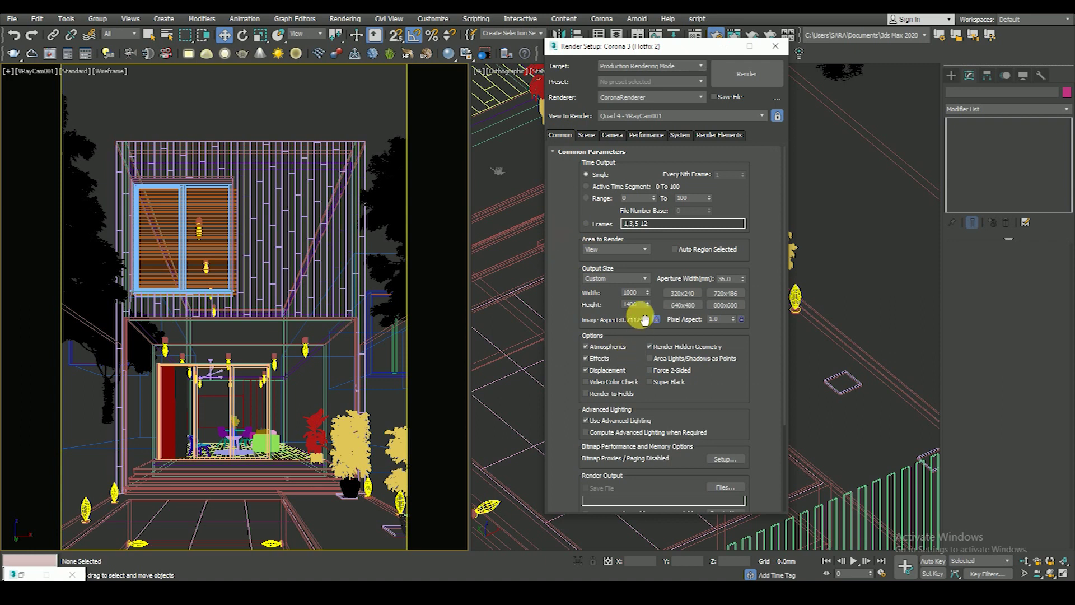
{"action": "left_click", "coordinate": [587, 135]}
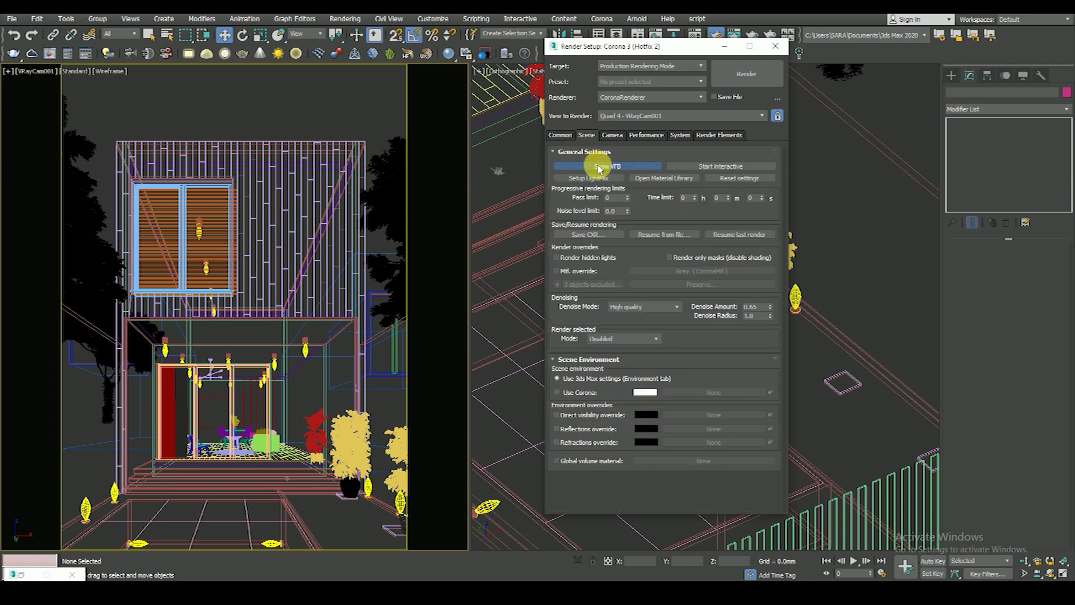
{"action": "left_click", "coordinate": [599, 167]}
{"action": "left_click_drag", "start_coordinate": [505, 45], "coordinate": [524, 58]}
{"action": "left_click", "coordinate": [719, 135]}
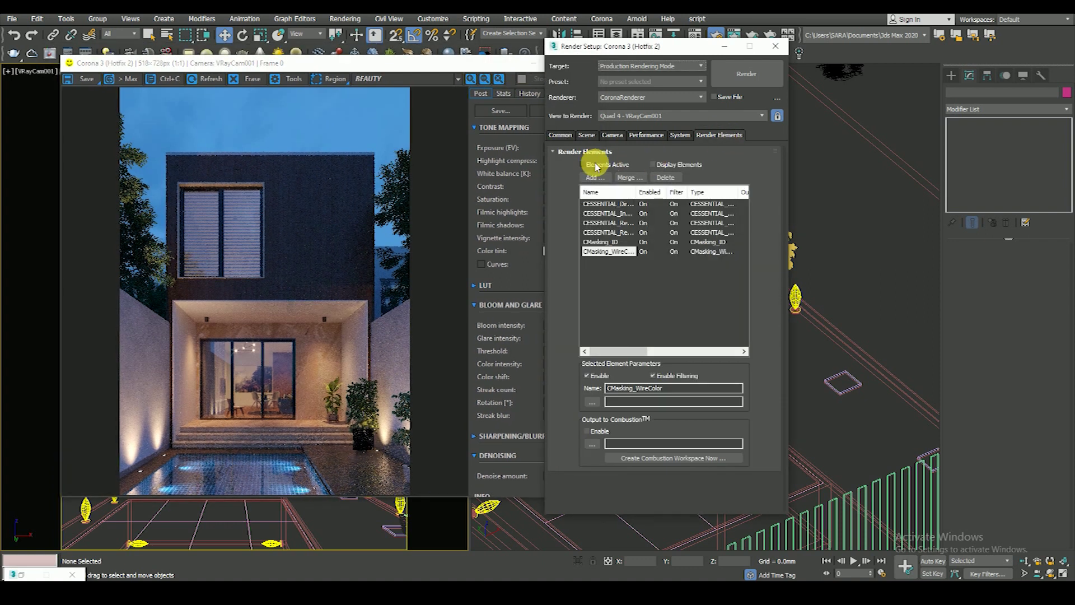
{"action": "double_click", "coordinate": [644, 197]}
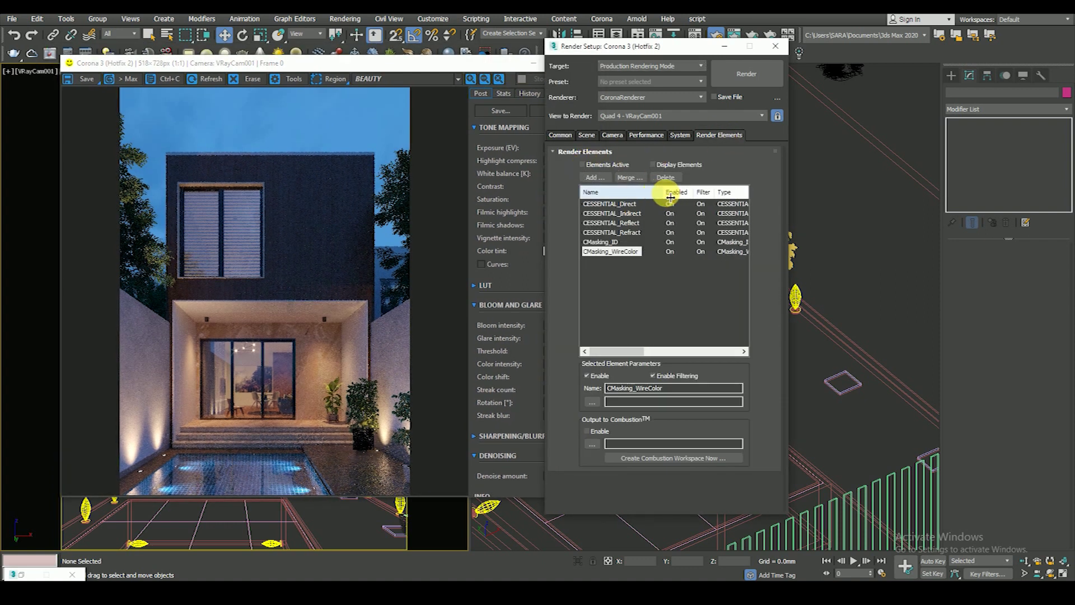
- Activate render elements, add CShading_BloomGlare, and start a fresh camera render
{"action": "left_click", "coordinate": [587, 167]}
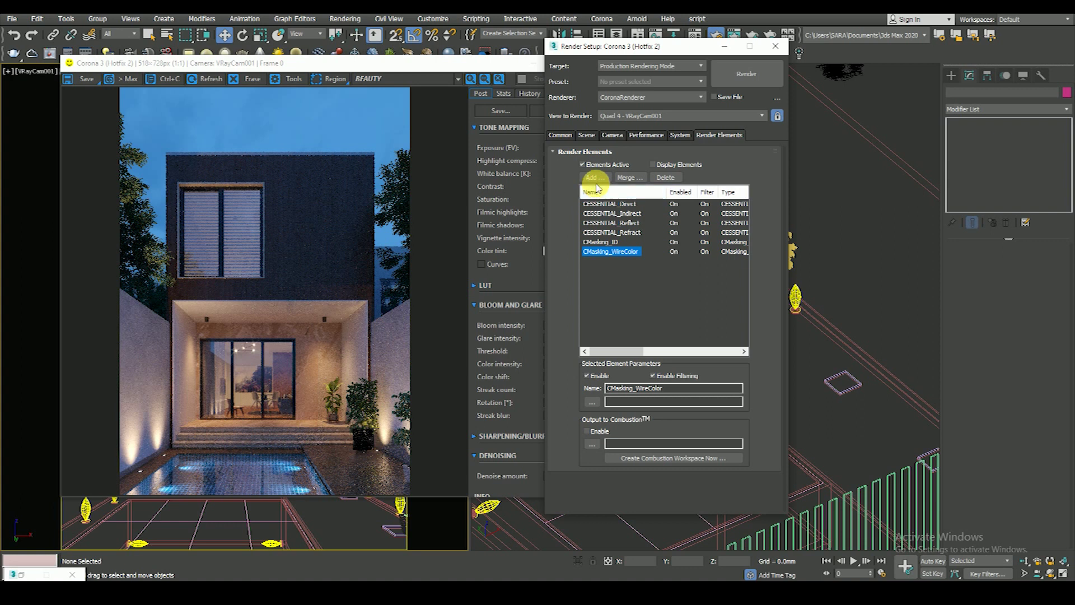
{"action": "left_click", "coordinate": [595, 177]}
{"action": "scroll", "coordinate": [618, 341], "scroll_direction": "down", "scroll_amount": 1}
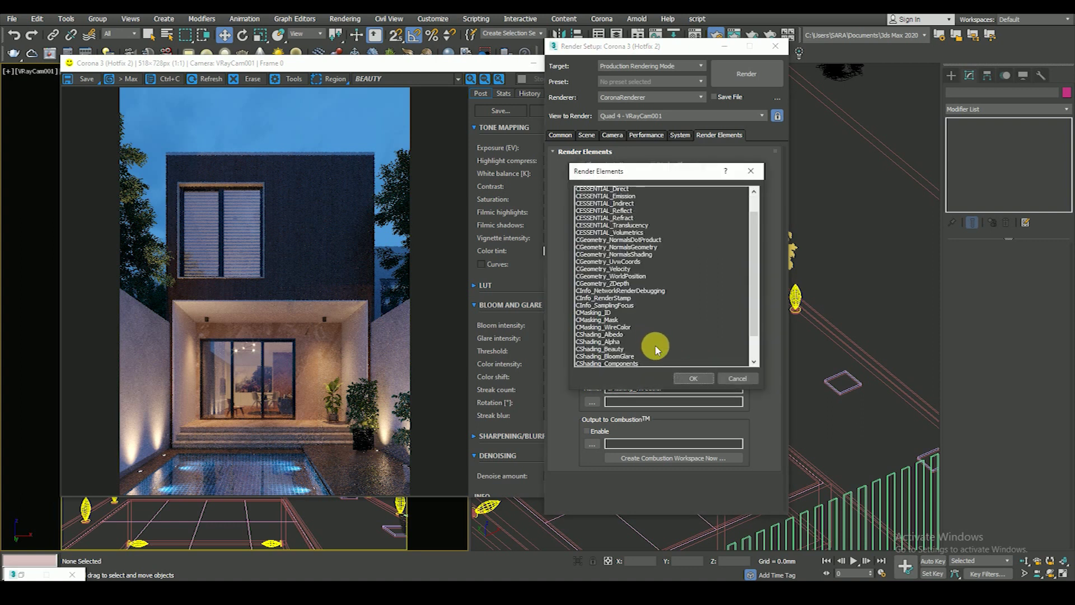
{"action": "scroll", "coordinate": [618, 340], "scroll_direction": "down", "scroll_amount": 1}
{"action": "left_click", "coordinate": [618, 337]}
{"action": "left_click", "coordinate": [694, 379]}
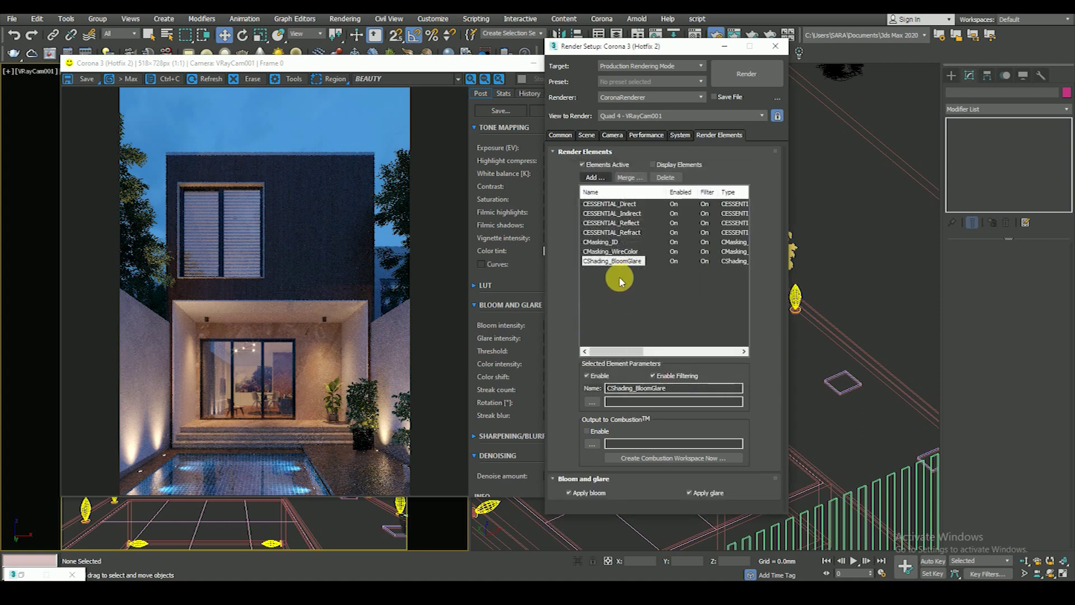
{"action": "left_click", "coordinate": [561, 138]}
{"action": "left_click", "coordinate": [524, 88]}
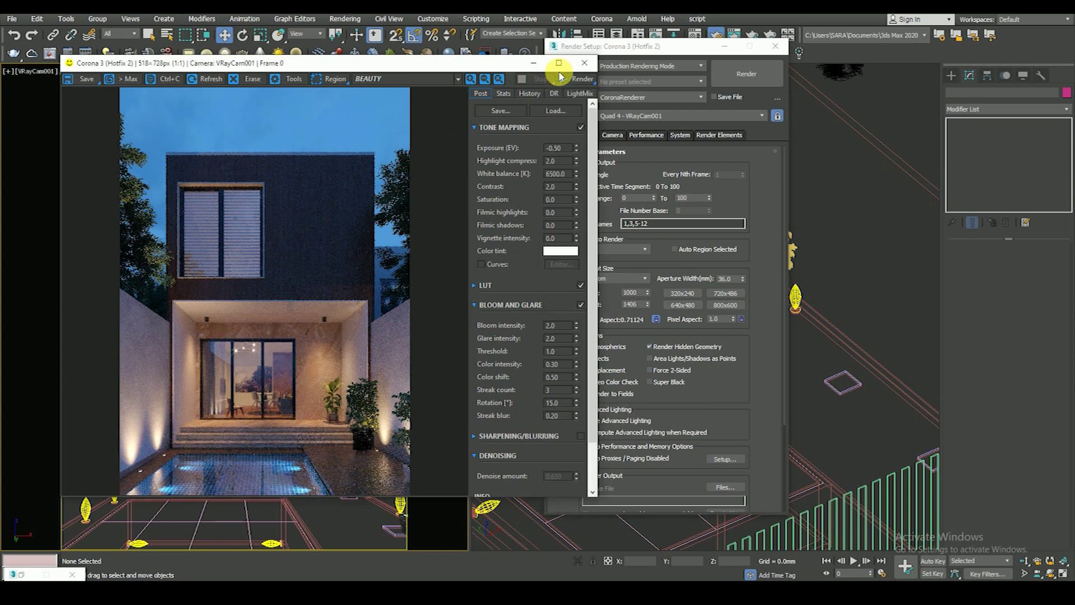
{"action": "left_click", "coordinate": [580, 82]}
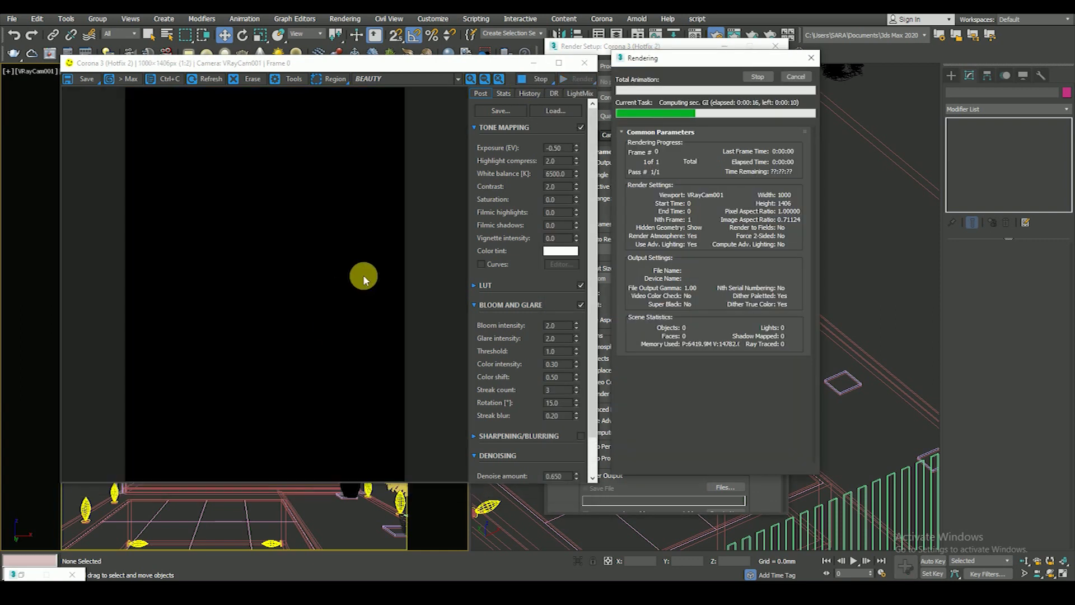
- Maximise the frame buffer and inspect the 1000×1406 dusk house render
{"action": "key", "text": "super+Up"}
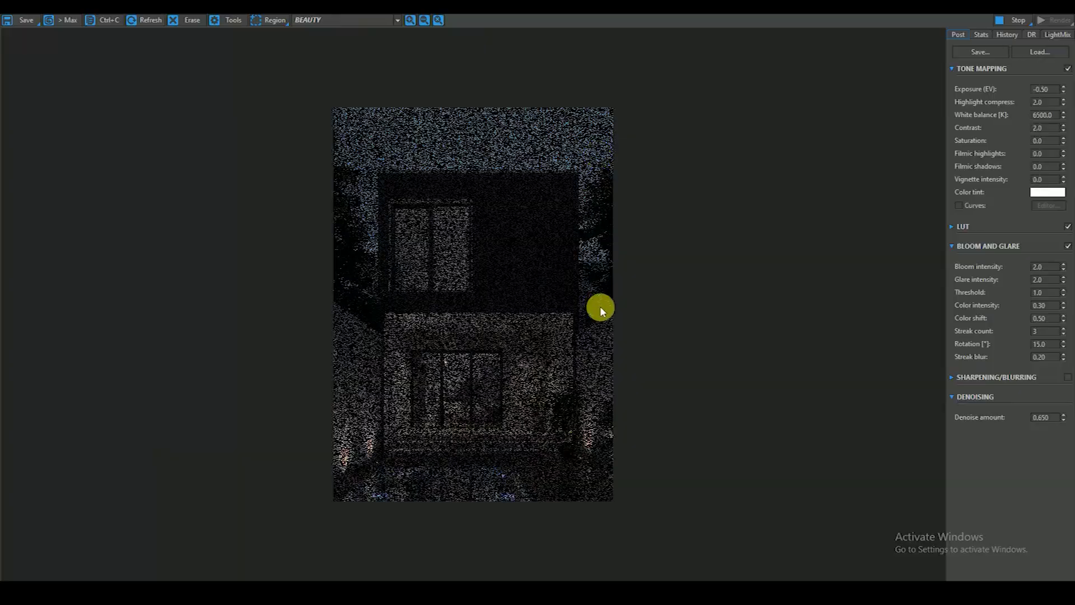
{"action": "scroll", "coordinate": [503, 291], "scroll_direction": "up", "scroll_amount": 4}
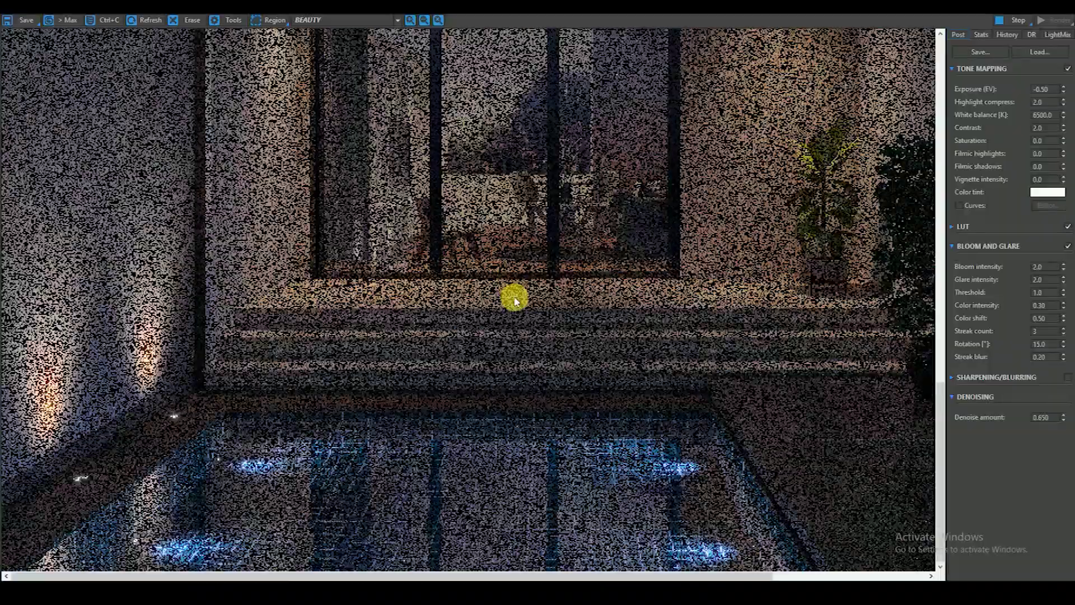
{"action": "scroll", "coordinate": [514, 301], "scroll_direction": "down", "scroll_amount": 4}
{"action": "scroll", "coordinate": [504, 182], "scroll_direction": "up", "scroll_amount": 5}
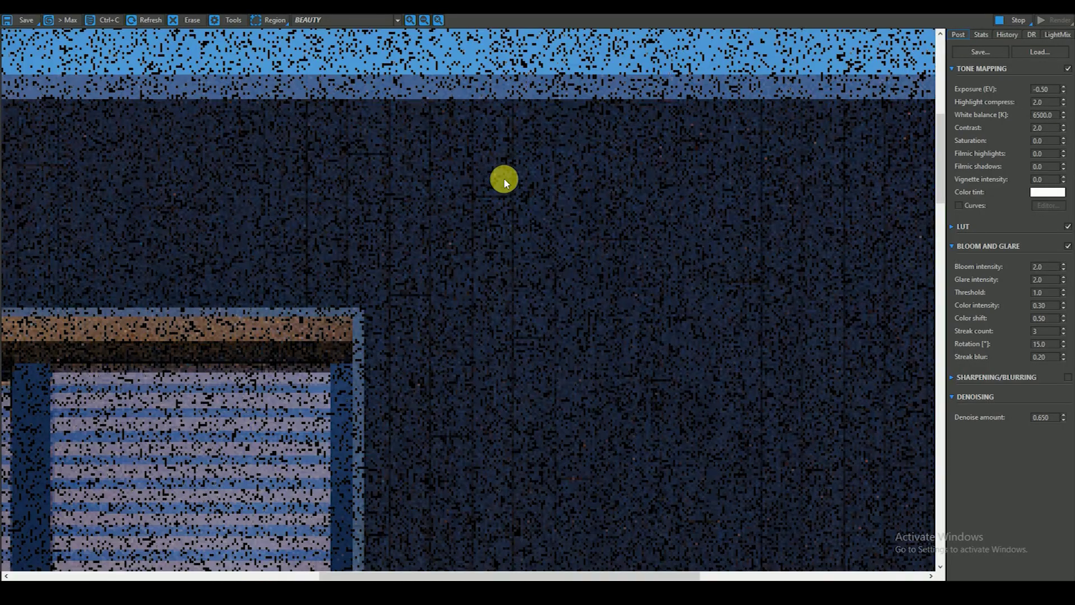
{"action": "scroll", "coordinate": [504, 182], "scroll_direction": "down", "scroll_amount": 5}
{"action": "scroll", "coordinate": [348, 293], "scroll_direction": "up", "scroll_amount": 3}
{"action": "scroll", "coordinate": [569, 409], "scroll_direction": "down", "scroll_amount": 1}
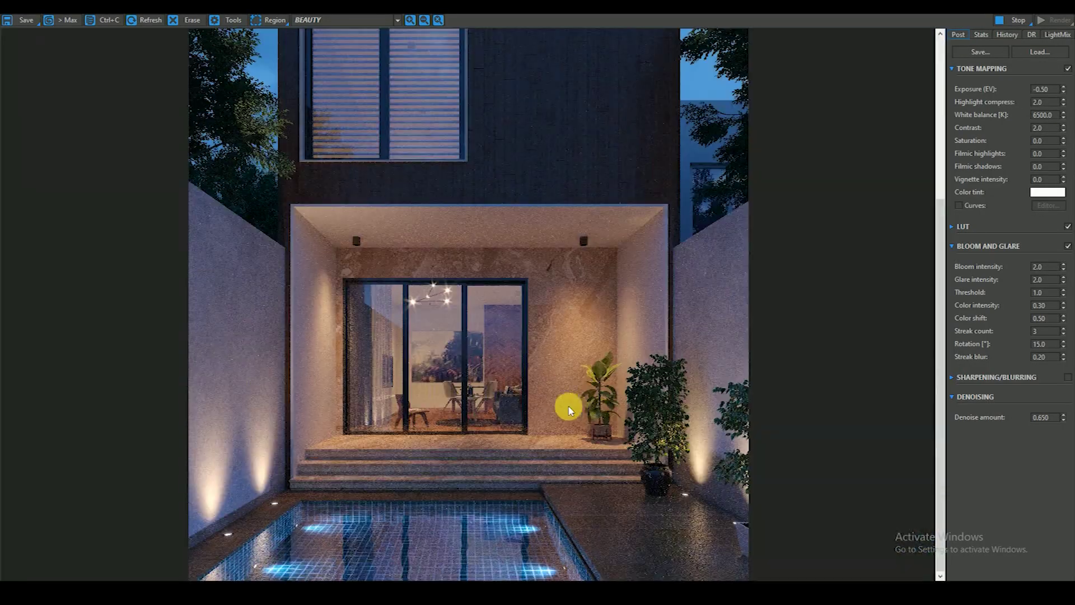
{"action": "scroll", "coordinate": [485, 562], "scroll_direction": "up", "scroll_amount": 2}
{"action": "scroll", "coordinate": [504, 346], "scroll_direction": "down", "scroll_amount": 2}
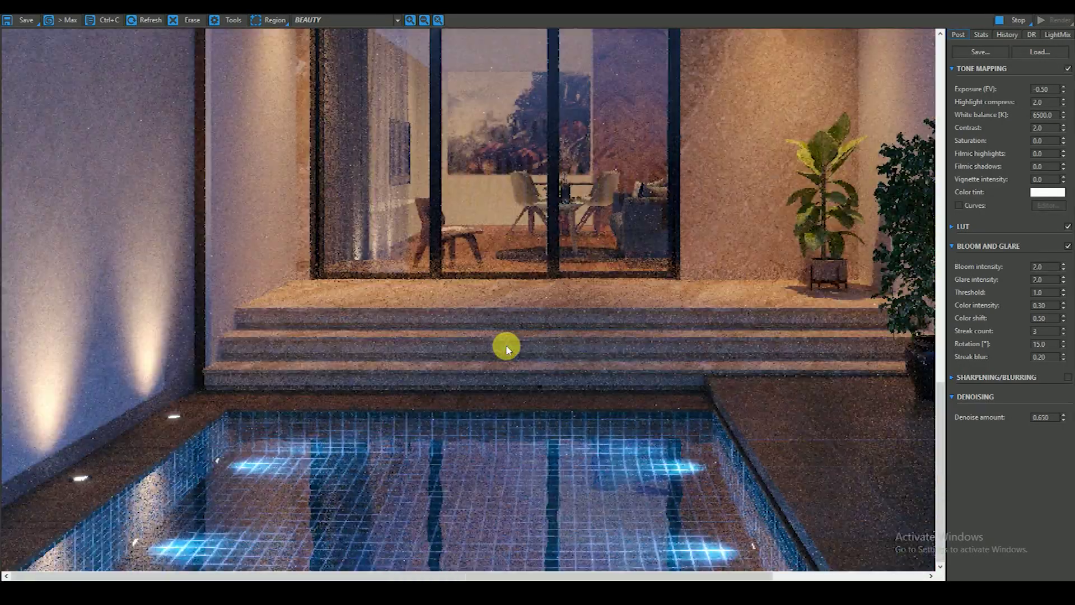
{"action": "scroll", "coordinate": [427, 298], "scroll_direction": "up", "scroll_amount": 4}
- Lower Bloom intensity to 1.0, with Glare intensity also at 1.0
{"action": "left_click", "coordinate": [1045, 267]}
{"action": "type", "text": "1"}
{"action": "key", "text": "Return"}
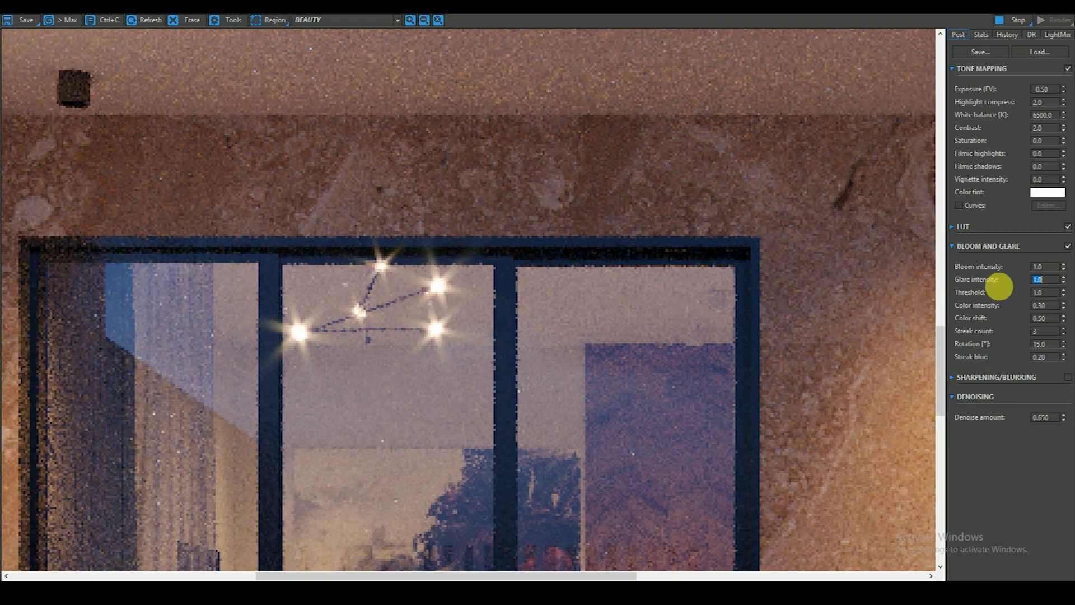
{"action": "scroll", "coordinate": [437, 312], "scroll_direction": "down", "scroll_amount": 3}
{"action": "scroll", "coordinate": [448, 280], "scroll_direction": "down", "scroll_amount": 2}
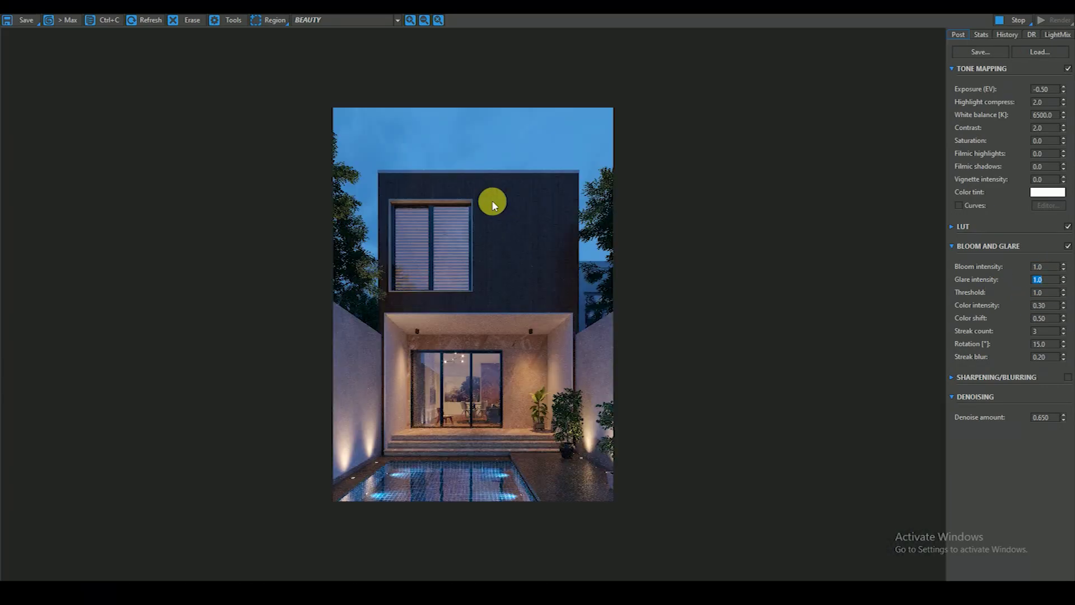